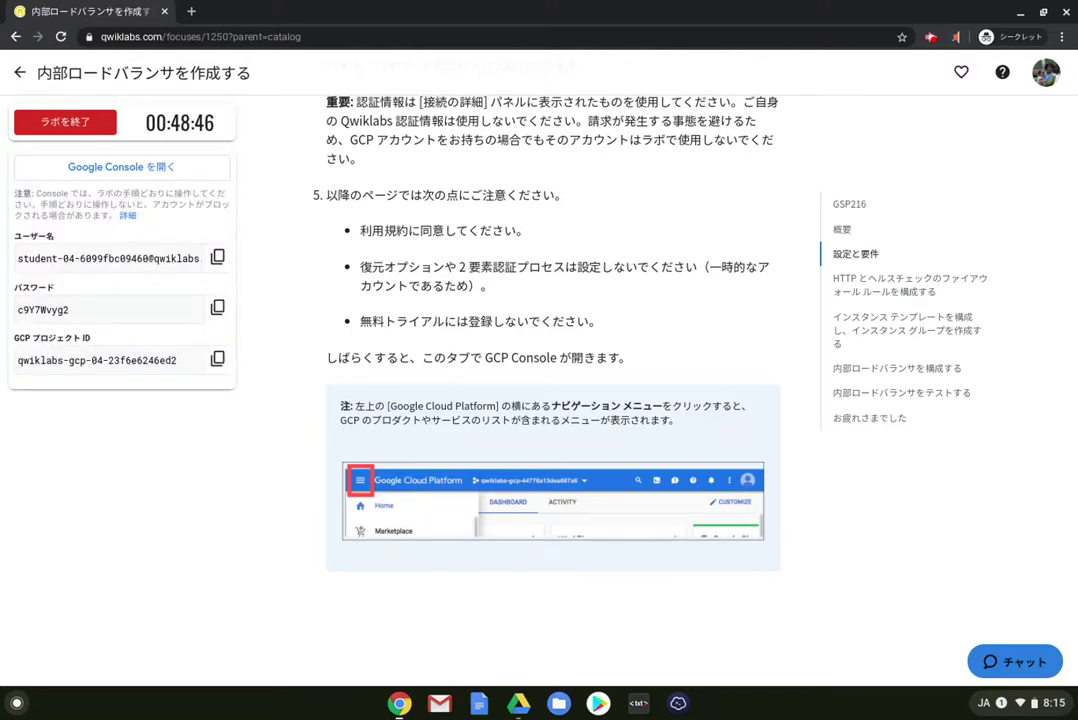
- Copy the temporary lab username, open the Google Console sign-in and submit that username as a different account
{"action": "left_click", "coordinate": [217, 258]}
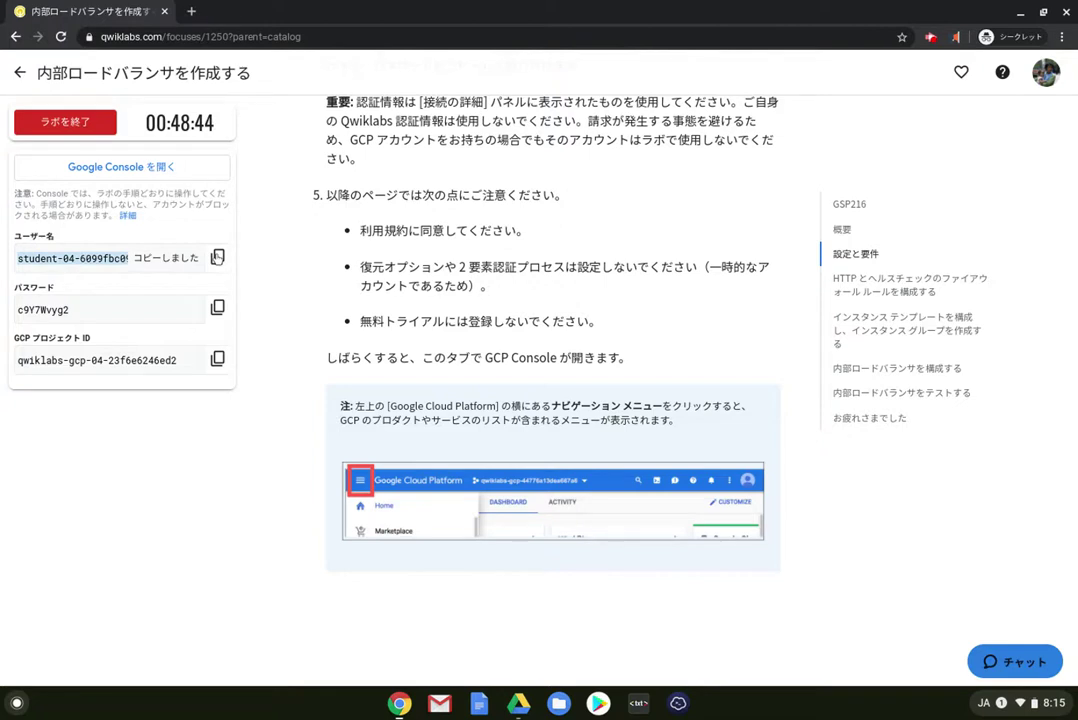
{"action": "left_click", "coordinate": [153, 167]}
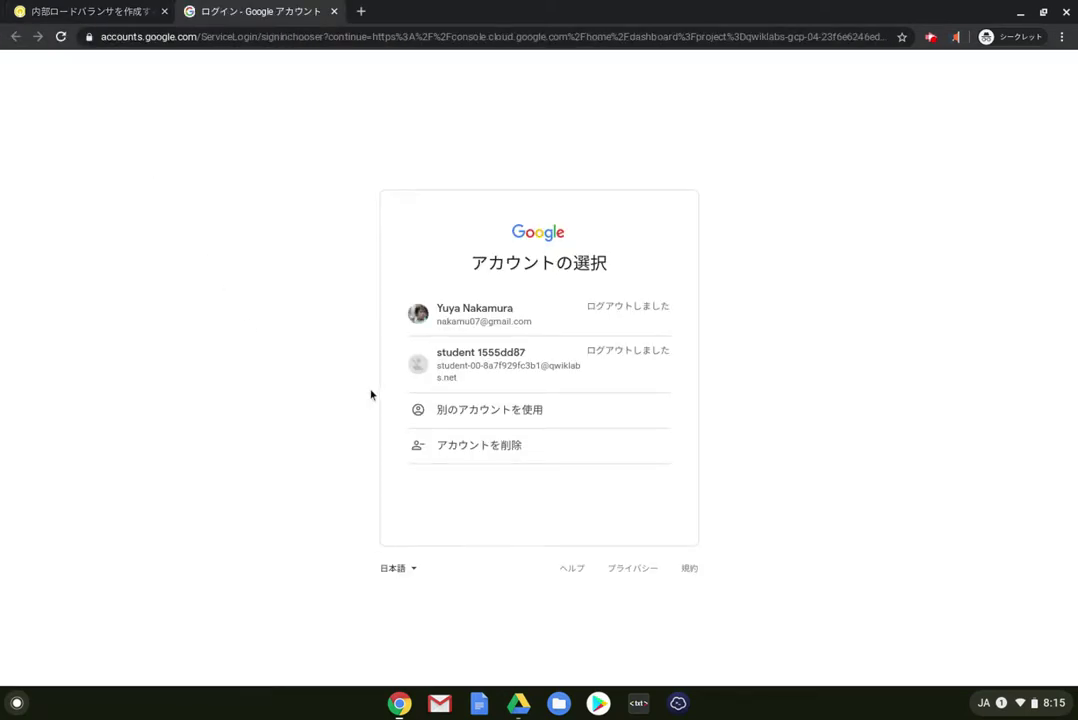
{"action": "left_click", "coordinate": [476, 419]}
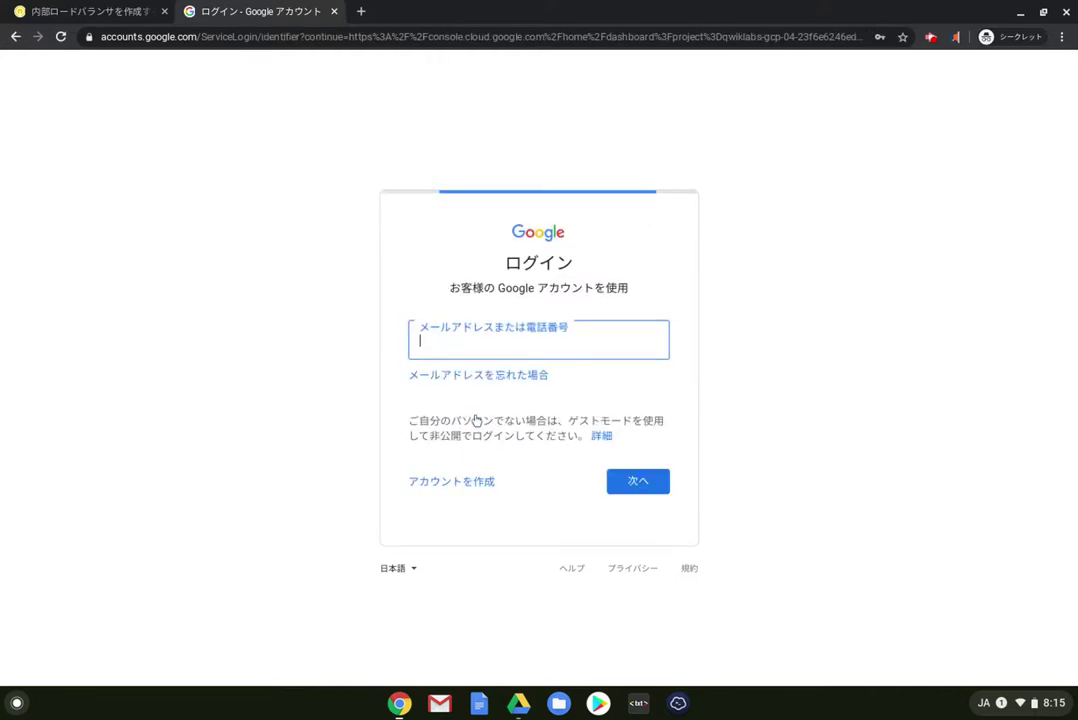
{"action": "key", "text": "ctrl+v"}
{"action": "left_click", "coordinate": [638, 483]}
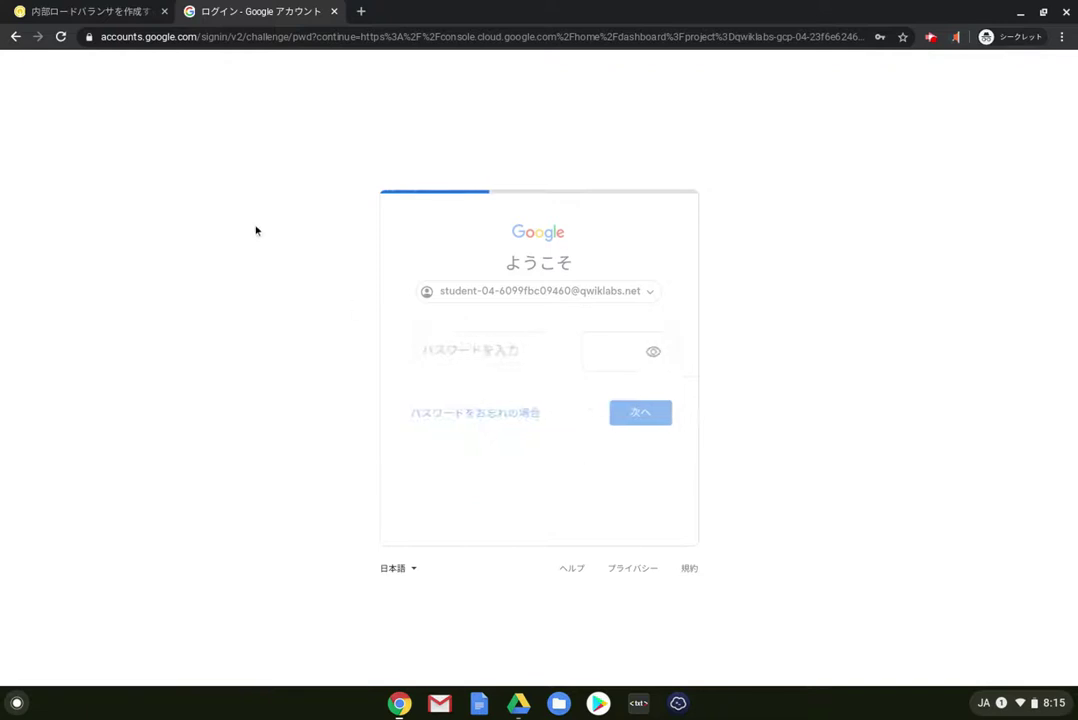
- Copy the temporary lab password from the connection details and sign in to the Google account with it
{"action": "left_click", "coordinate": [113, 19]}
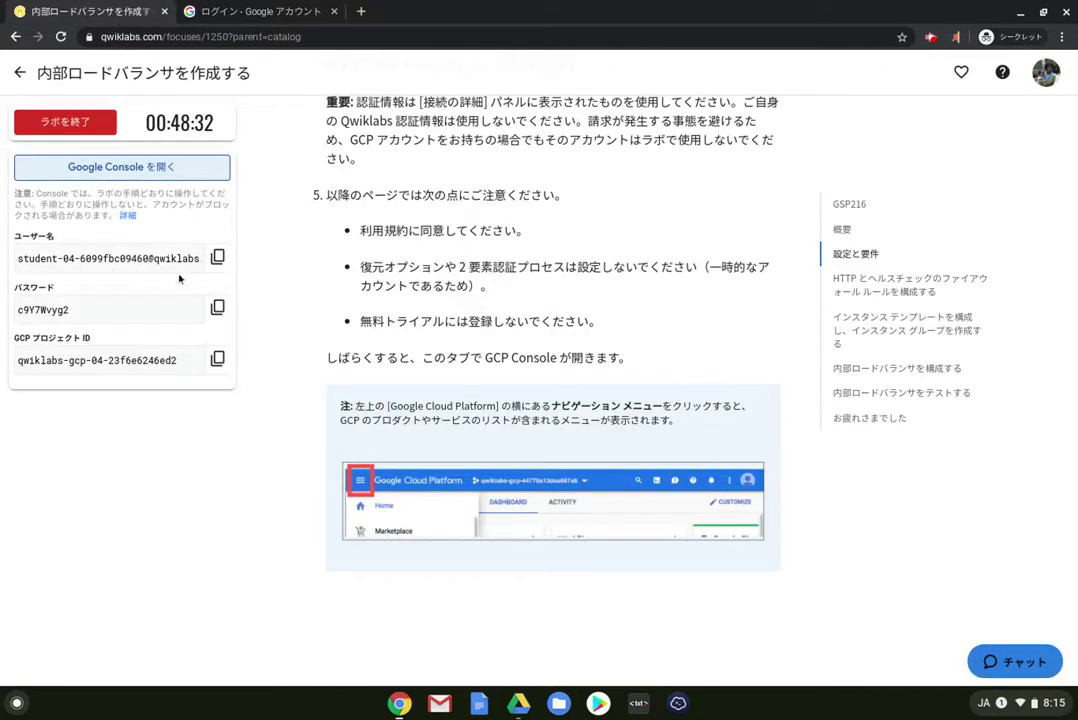
{"action": "left_click", "coordinate": [217, 307]}
{"action": "left_click", "coordinate": [229, 13]}
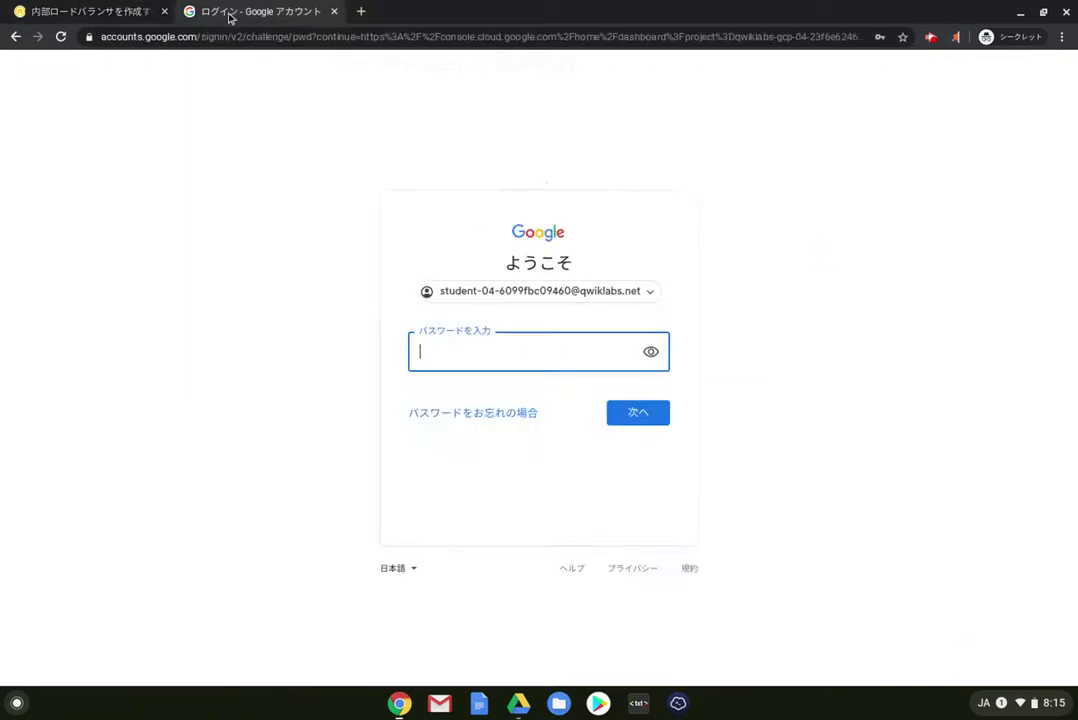
{"action": "left_click", "coordinate": [632, 413]}
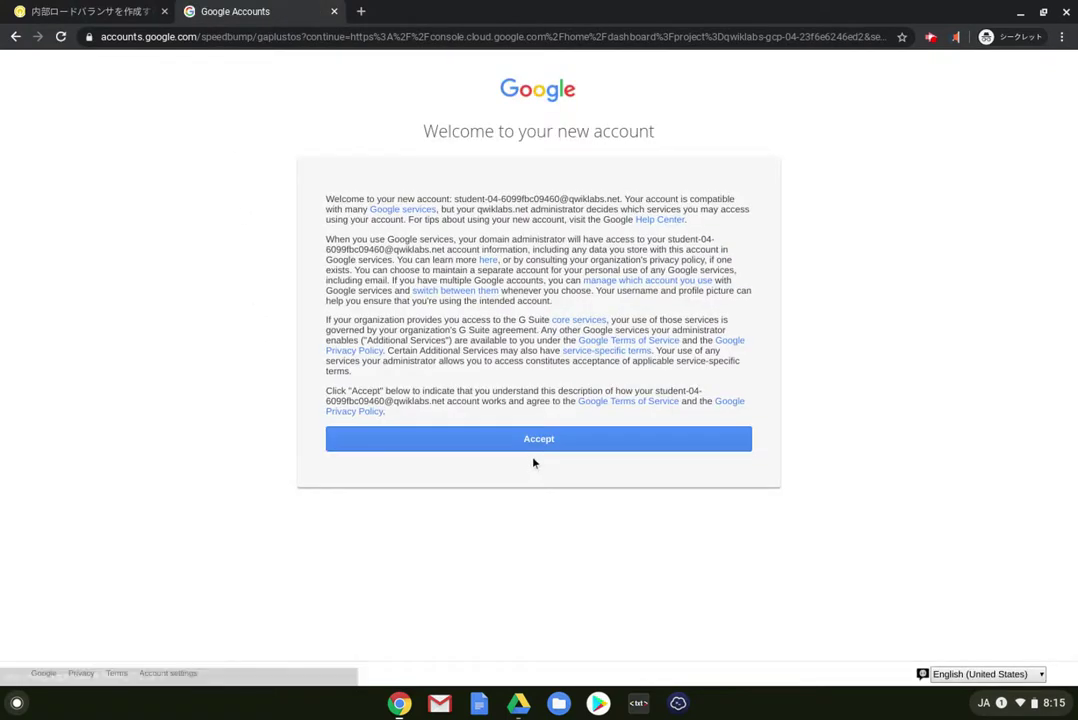
- Accept the new account terms, confirm the recovery options without adding any, and agree to the Google Cloud Platform Terms of Service
{"action": "left_click", "coordinate": [550, 440]}
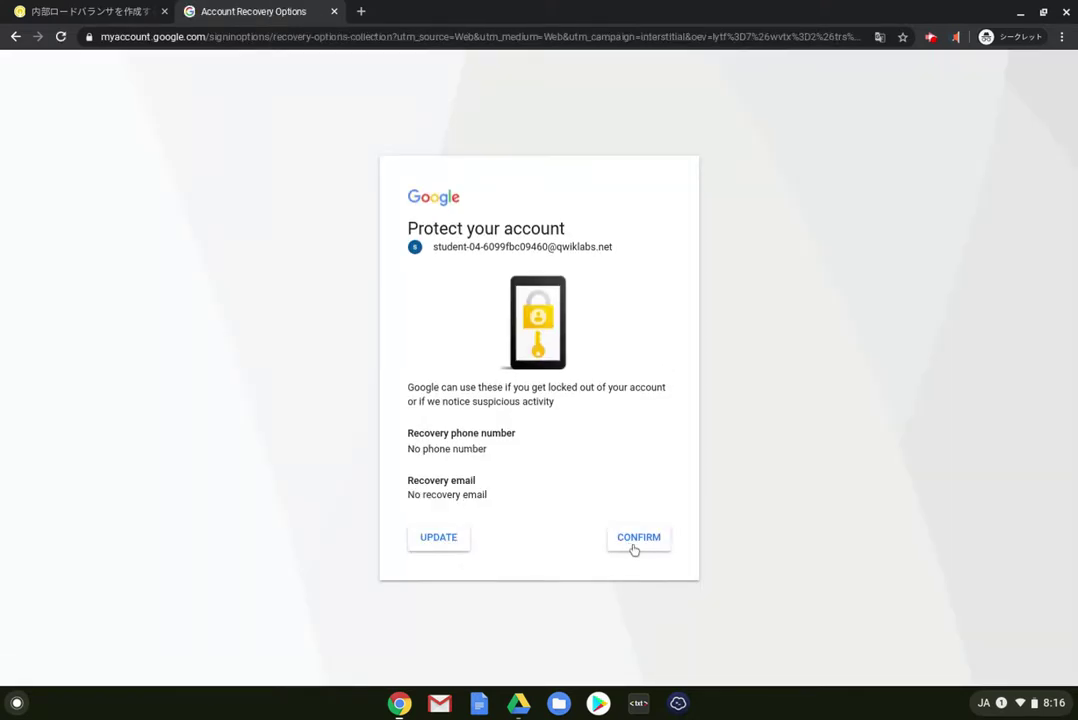
{"action": "left_click", "coordinate": [637, 546]}
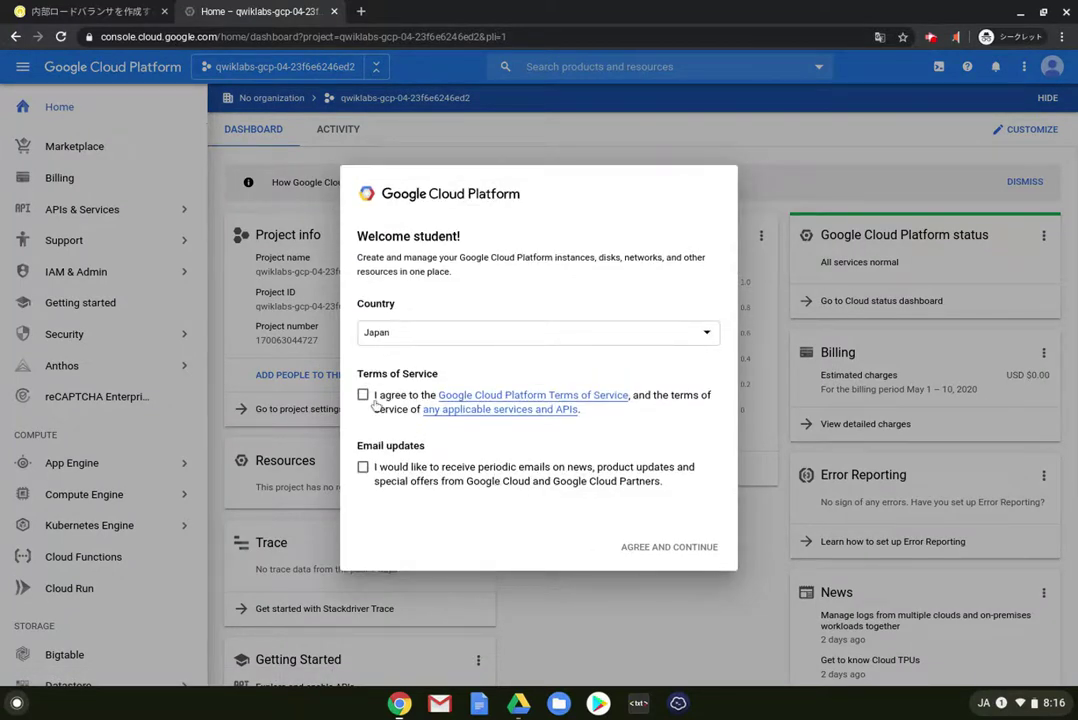
{"action": "left_click", "coordinate": [363, 396]}
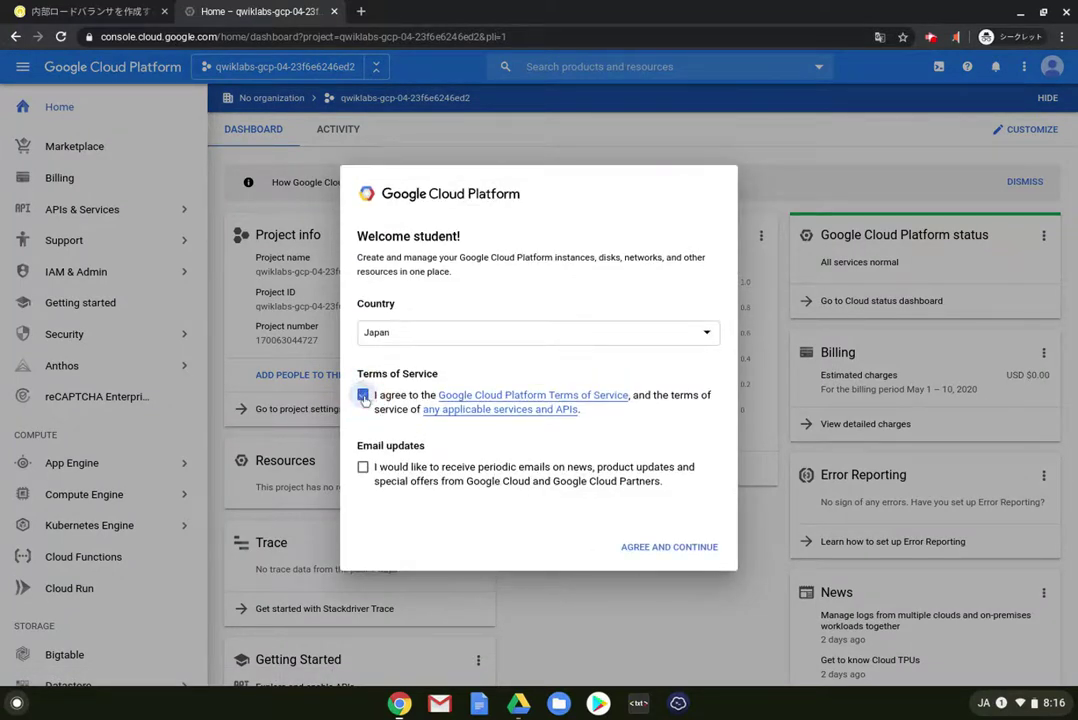
{"action": "left_click", "coordinate": [666, 548]}
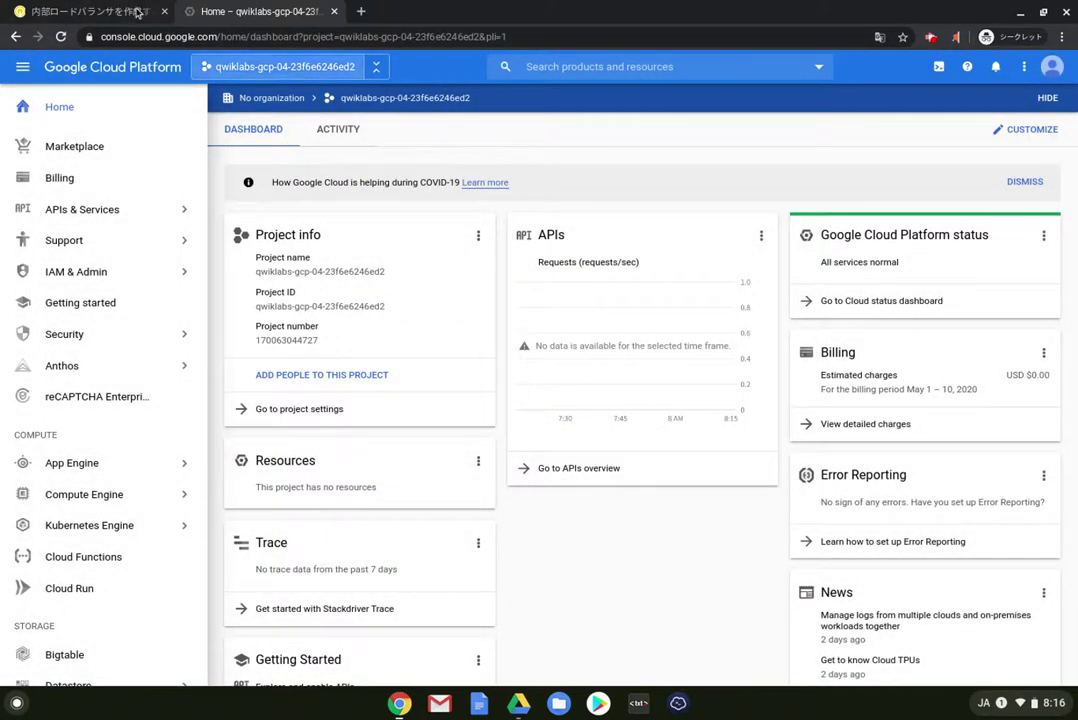
- Following the lab instructions, open the project's VPC networks list and examine the my-internal-app network and its subnets
{"action": "left_click", "coordinate": [93, 11]}
{"action": "scroll", "coordinate": [296, 287], "scroll_direction": "down", "scroll_amount": 5}
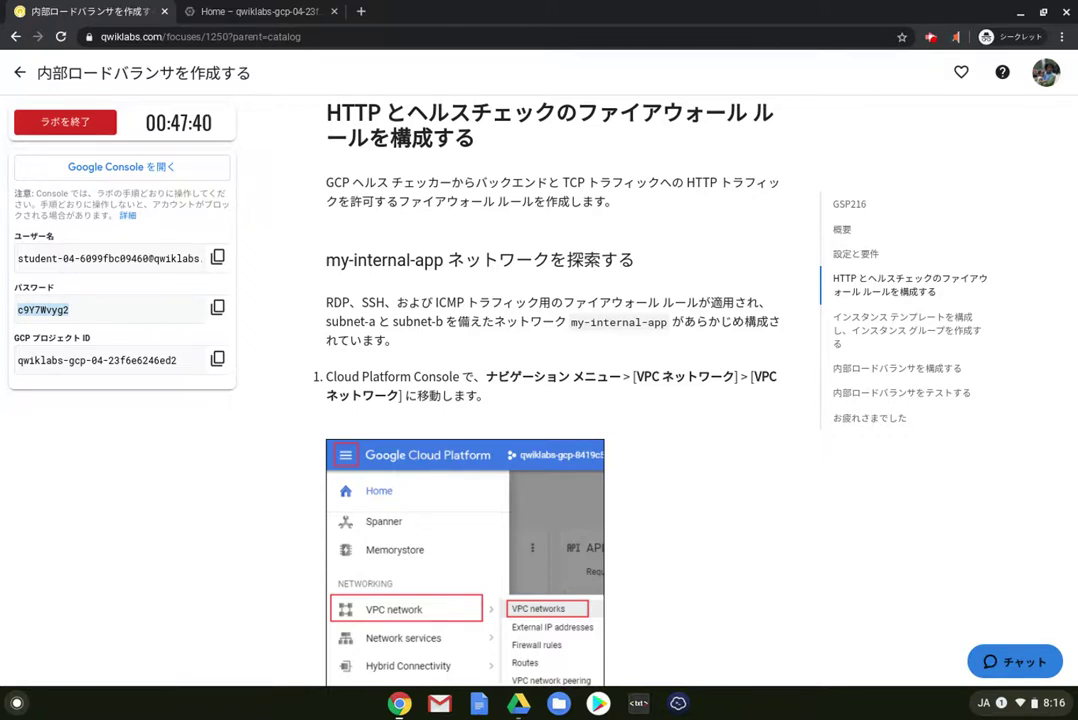
{"action": "scroll", "coordinate": [256, 266], "scroll_direction": "down", "scroll_amount": 2}
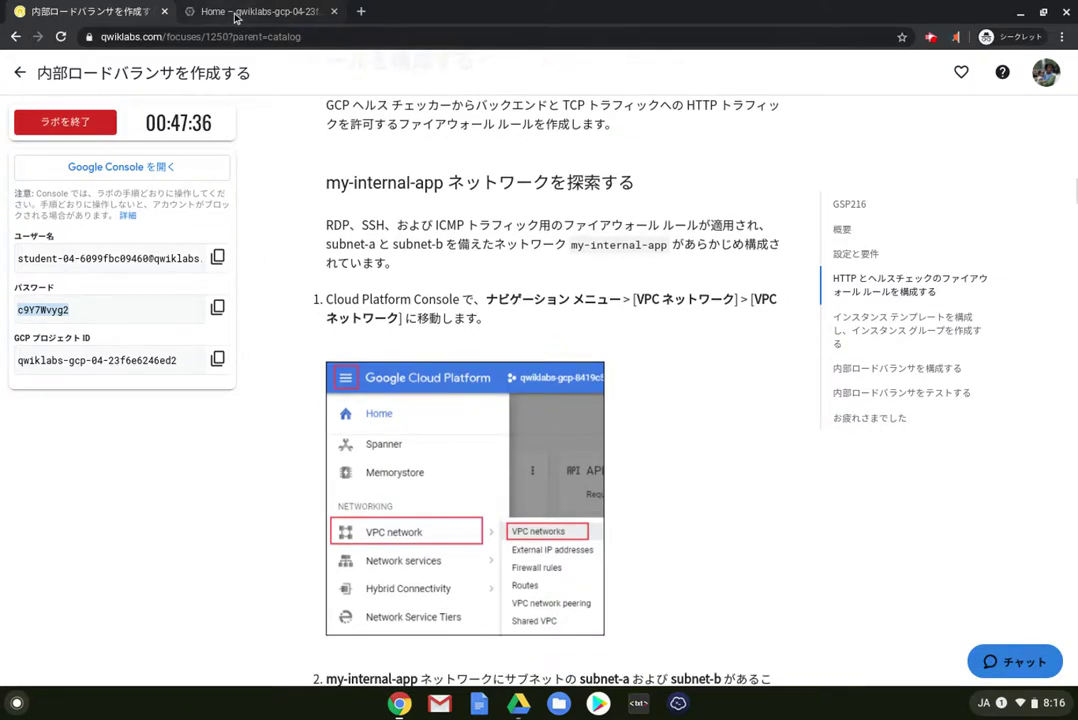
{"action": "left_click", "coordinate": [201, 12]}
{"action": "scroll", "coordinate": [86, 367], "scroll_direction": "down", "scroll_amount": 5}
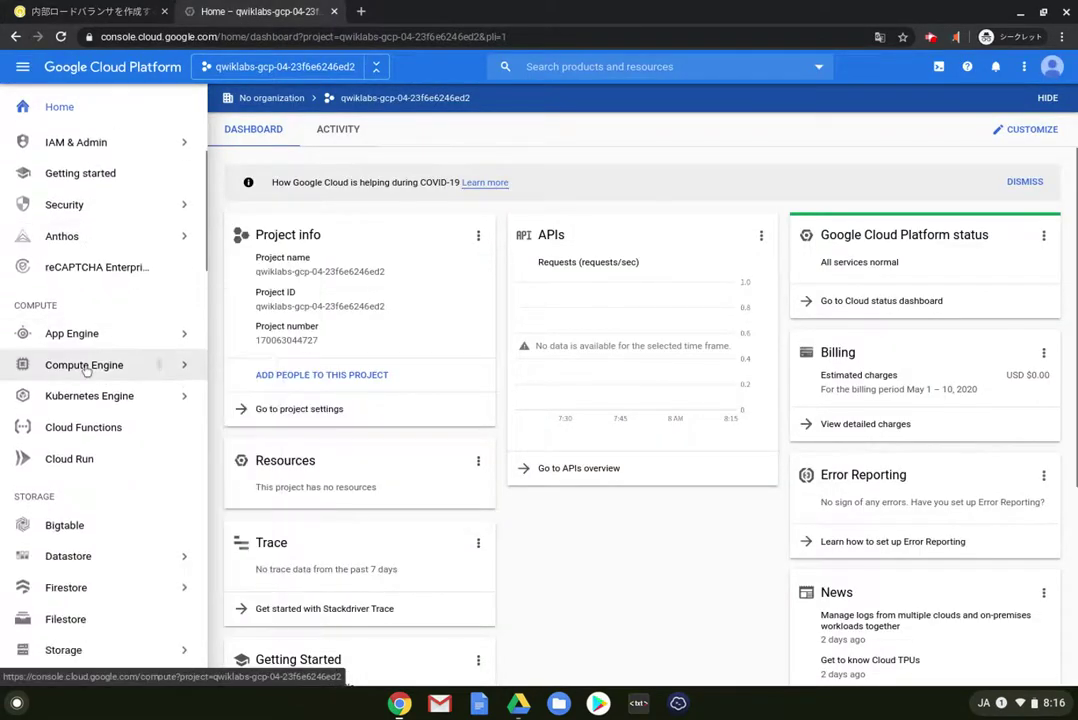
{"action": "scroll", "coordinate": [86, 367], "scroll_direction": "down", "scroll_amount": 1}
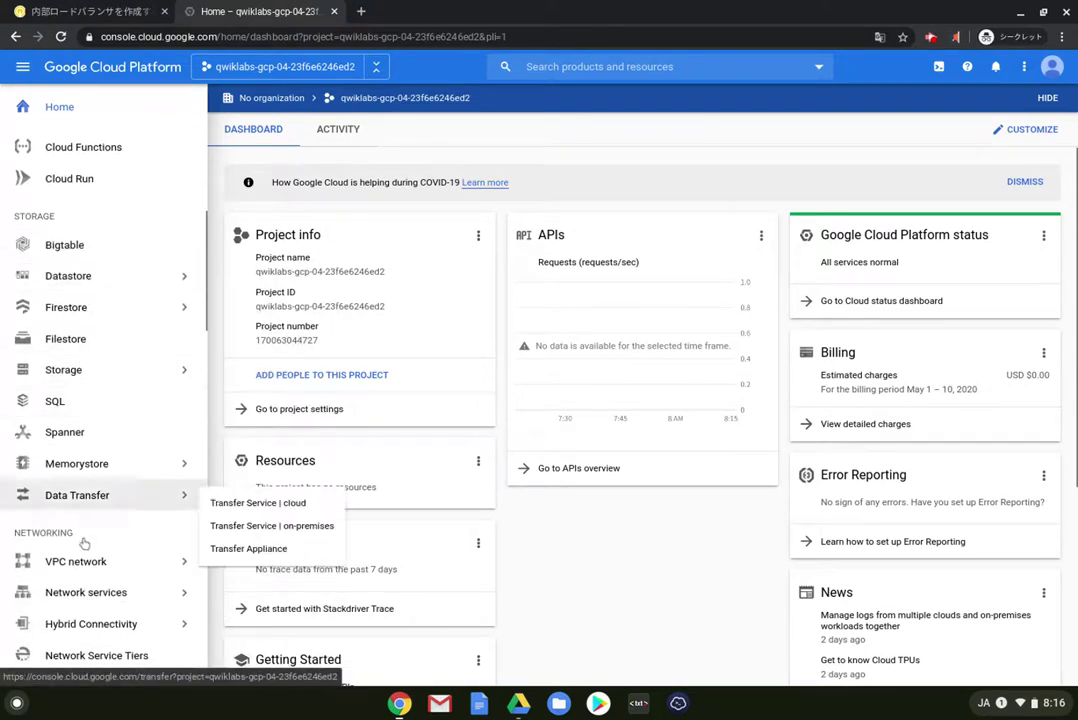
{"action": "mouse_move", "coordinate": [103, 568]}
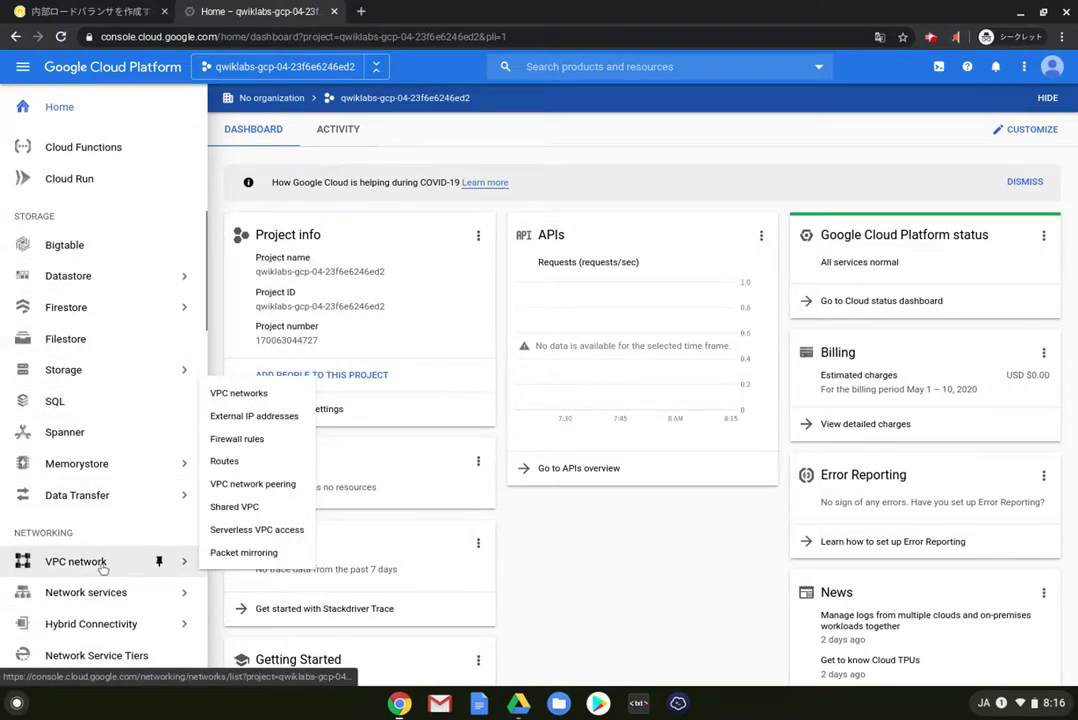
{"action": "left_click", "coordinate": [243, 392]}
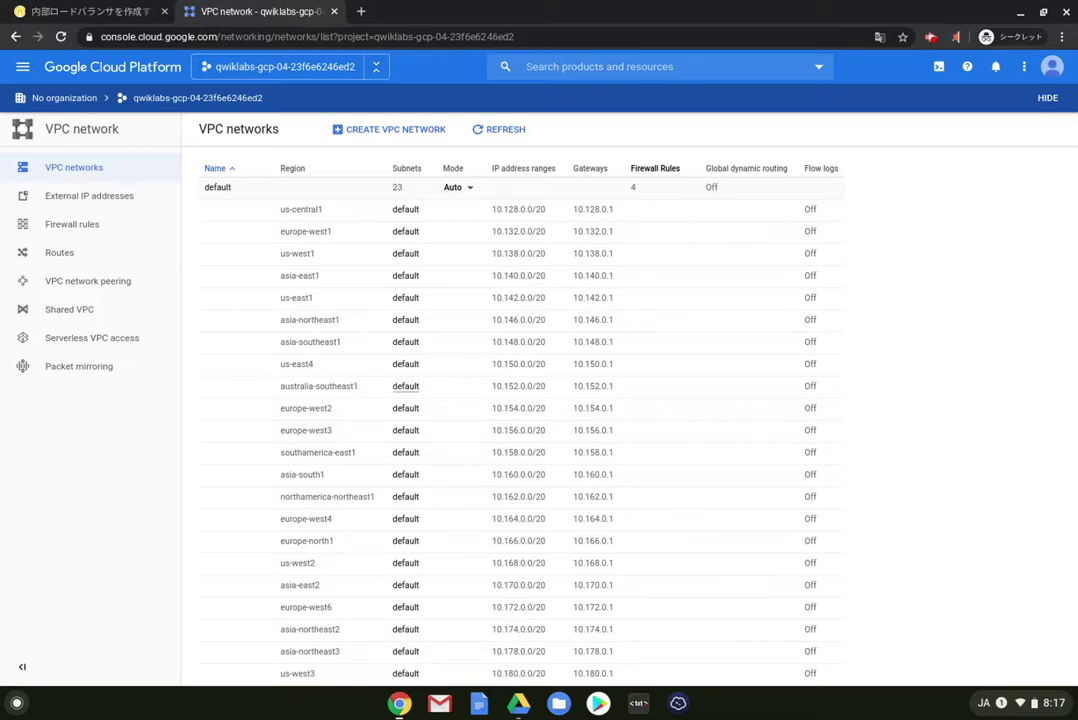
{"action": "scroll", "coordinate": [236, 387], "scroll_direction": "down", "scroll_amount": 3}
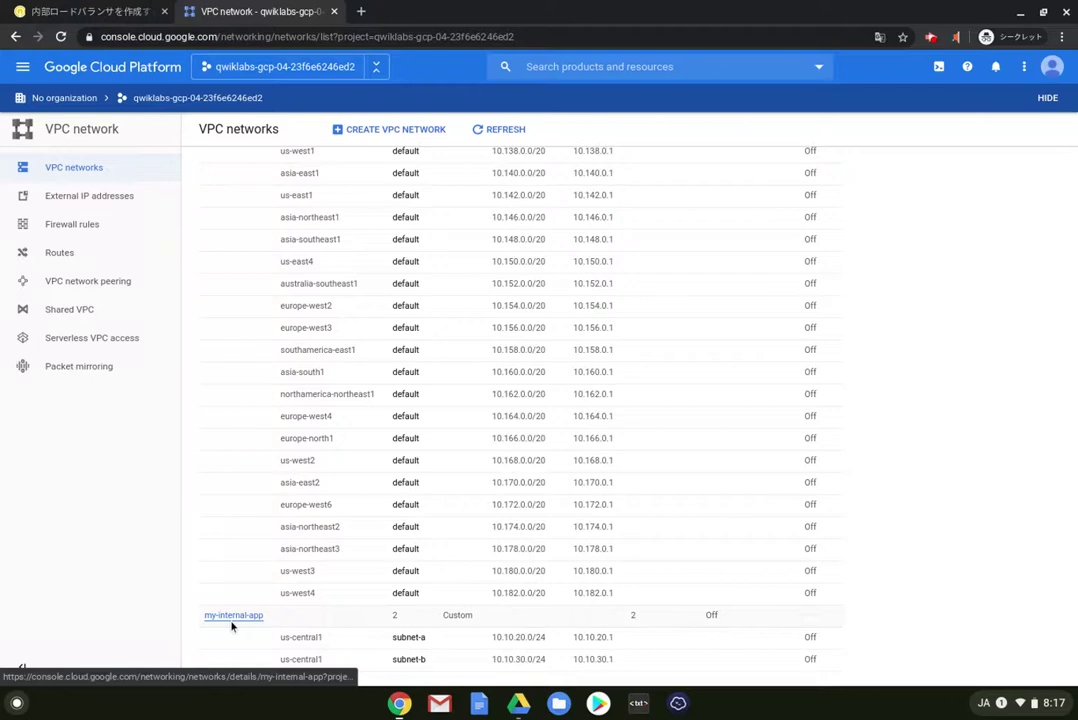
- Read the lab section on creating the HTTP firewall rule and open the VPC network's Firewall rules page
{"action": "left_click", "coordinate": [150, 12]}
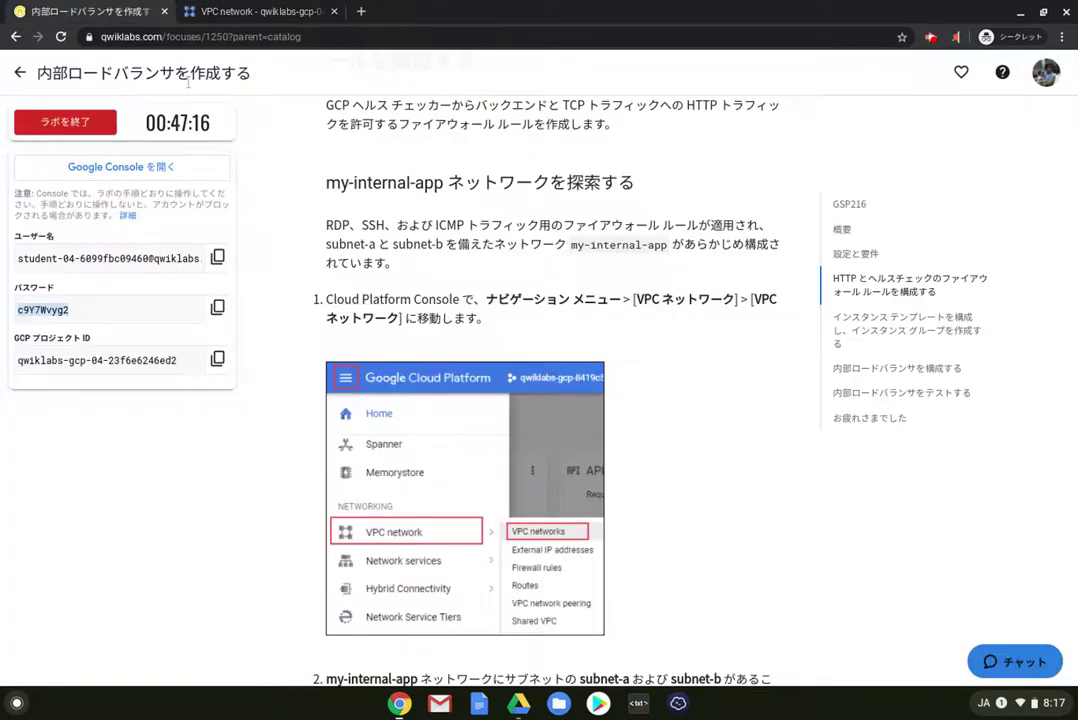
{"action": "scroll", "coordinate": [289, 268], "scroll_direction": "down", "scroll_amount": 5}
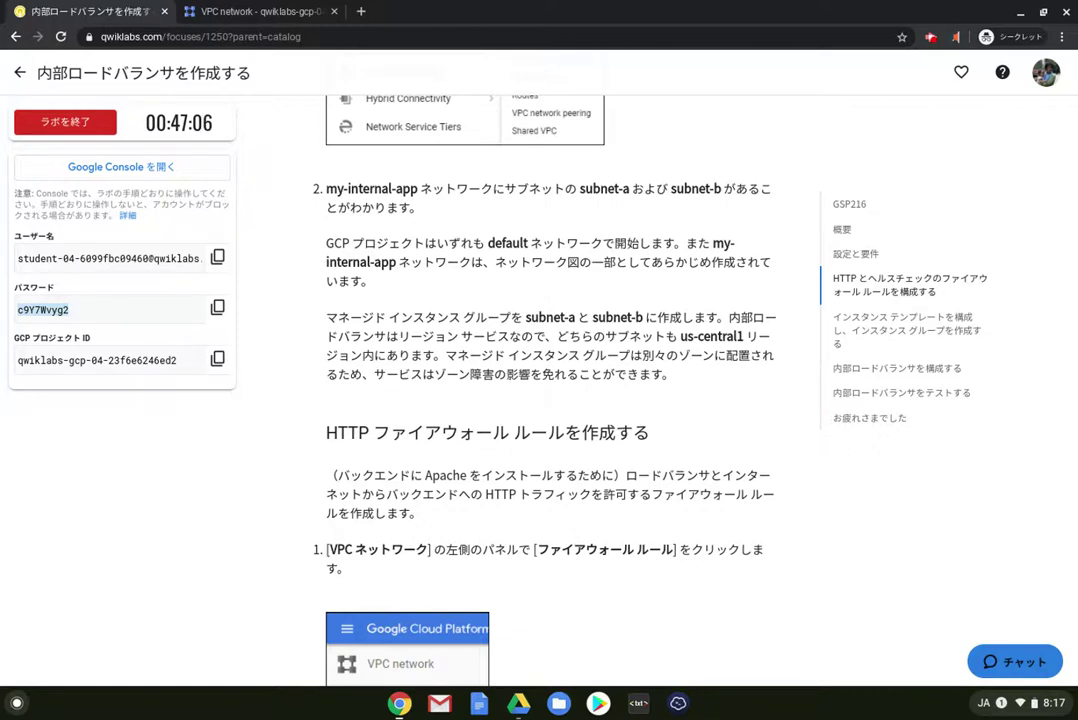
{"action": "scroll", "coordinate": [288, 240], "scroll_direction": "down", "scroll_amount": 3}
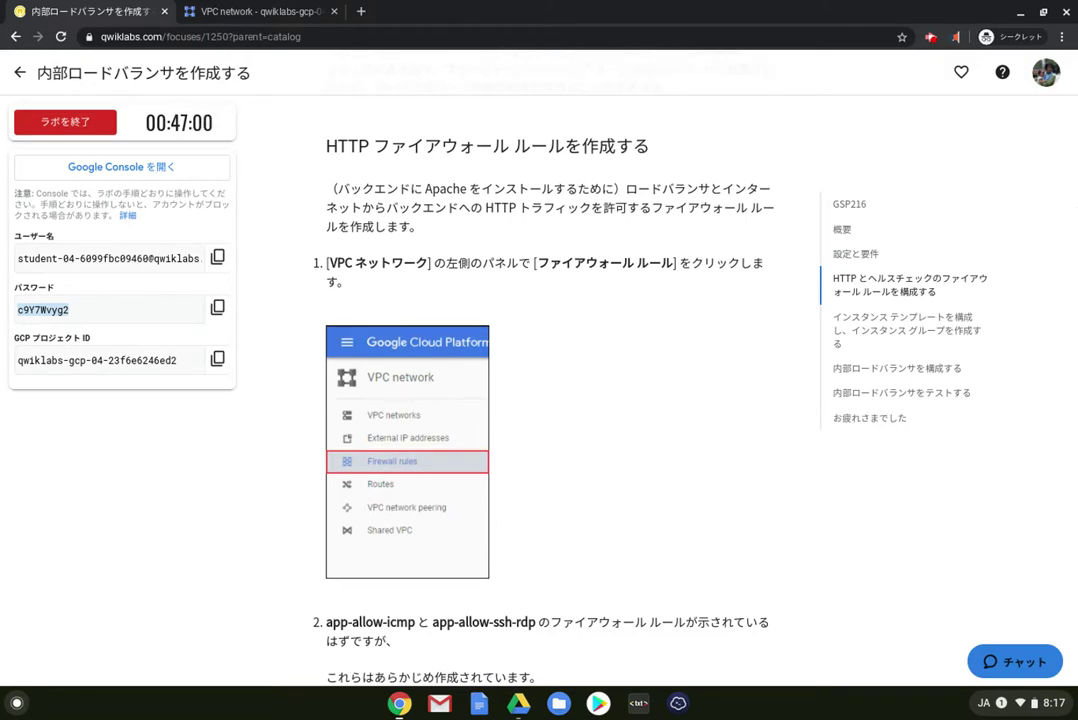
{"action": "left_click", "coordinate": [215, 20]}
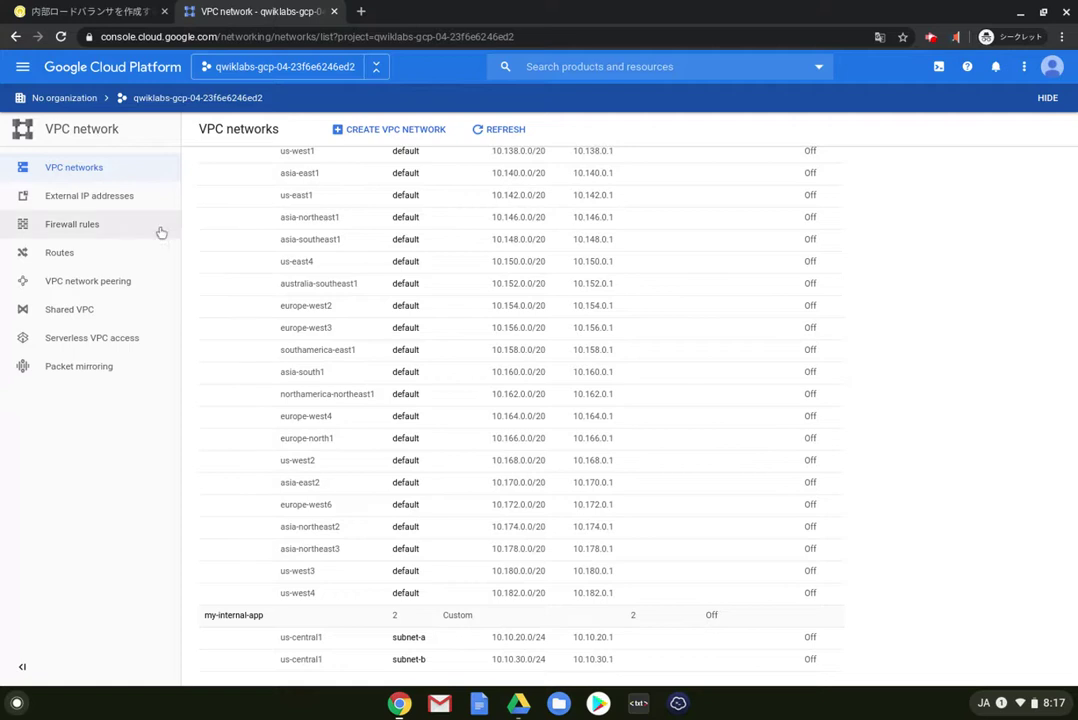
{"action": "left_click", "coordinate": [101, 229]}
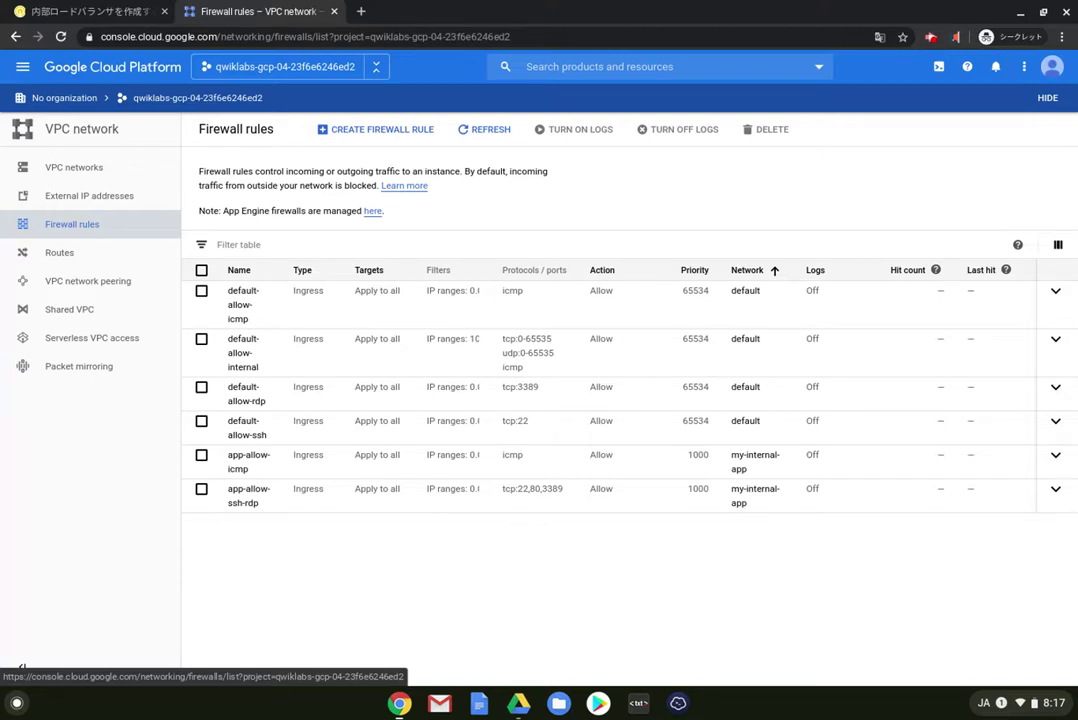
- Start a new firewall rule and name it app-allow-http, copying the name from the lab's property table
{"action": "left_click", "coordinate": [101, 17]}
{"action": "scroll", "coordinate": [272, 277], "scroll_direction": "down", "scroll_amount": 5}
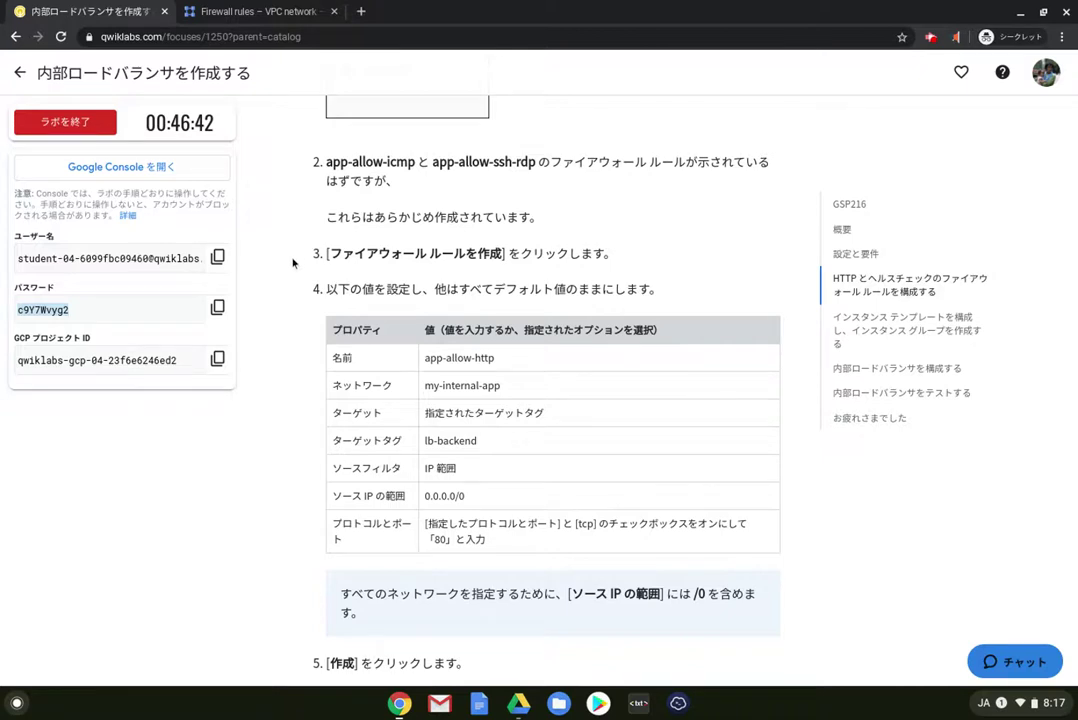
{"action": "scroll", "coordinate": [295, 258], "scroll_direction": "down", "scroll_amount": 1}
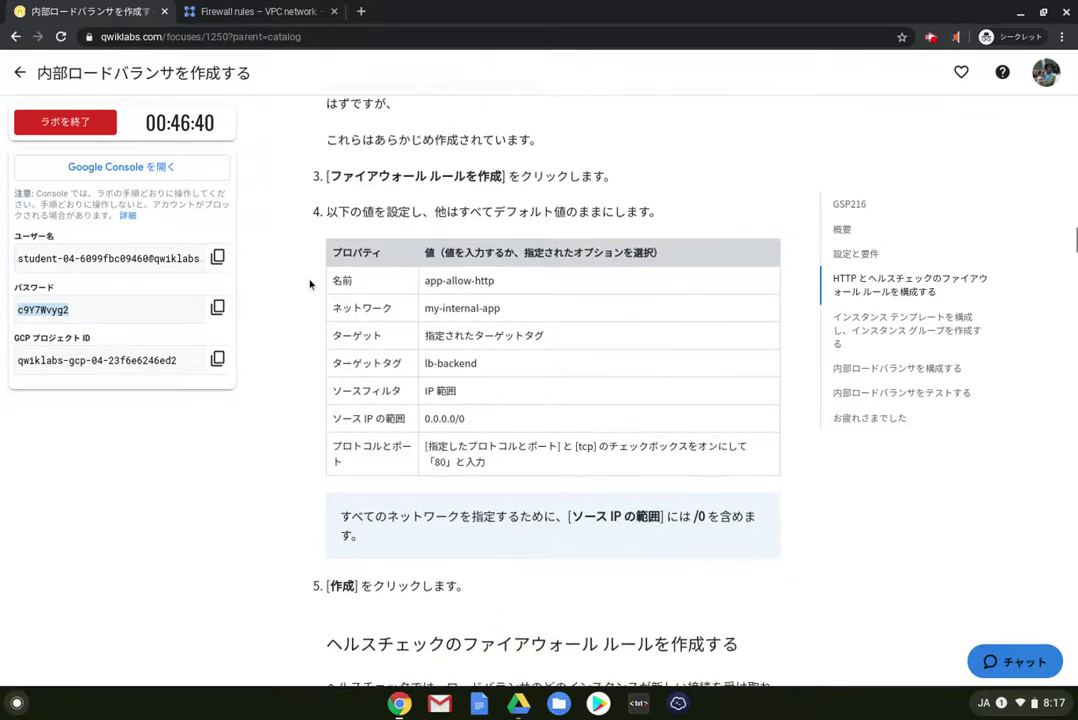
{"action": "left_click_drag", "start_coordinate": [390, 279], "coordinate": [494, 290]}
{"action": "key", "text": "ctrl+c"}
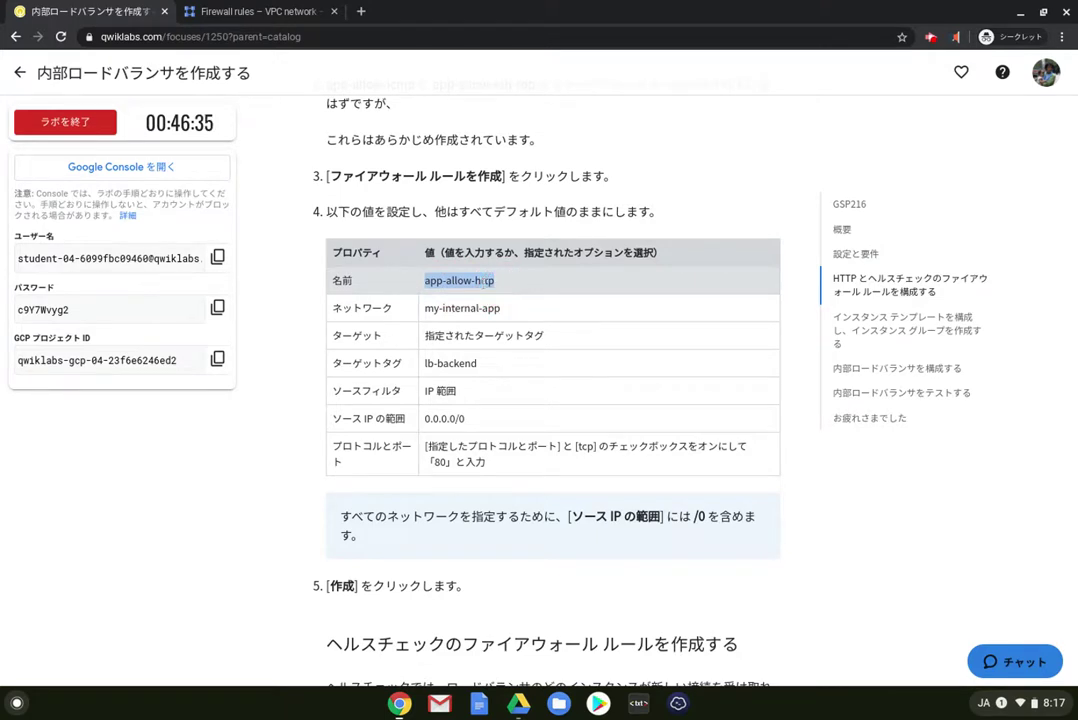
{"action": "left_click", "coordinate": [223, 14]}
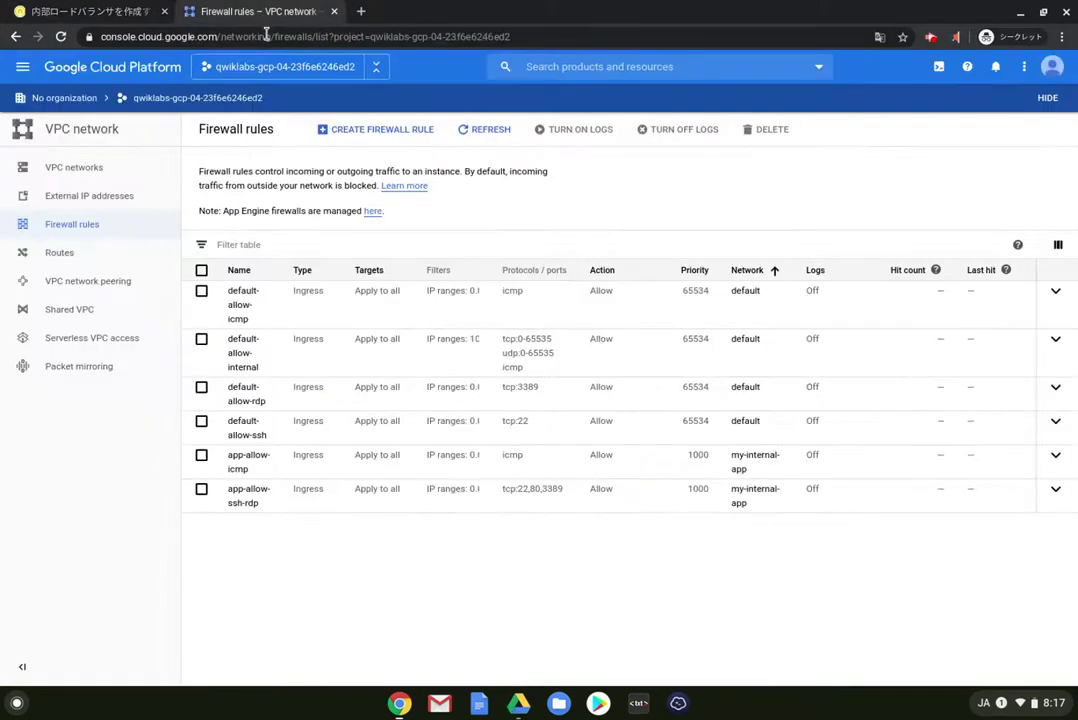
{"action": "left_click", "coordinate": [354, 134]}
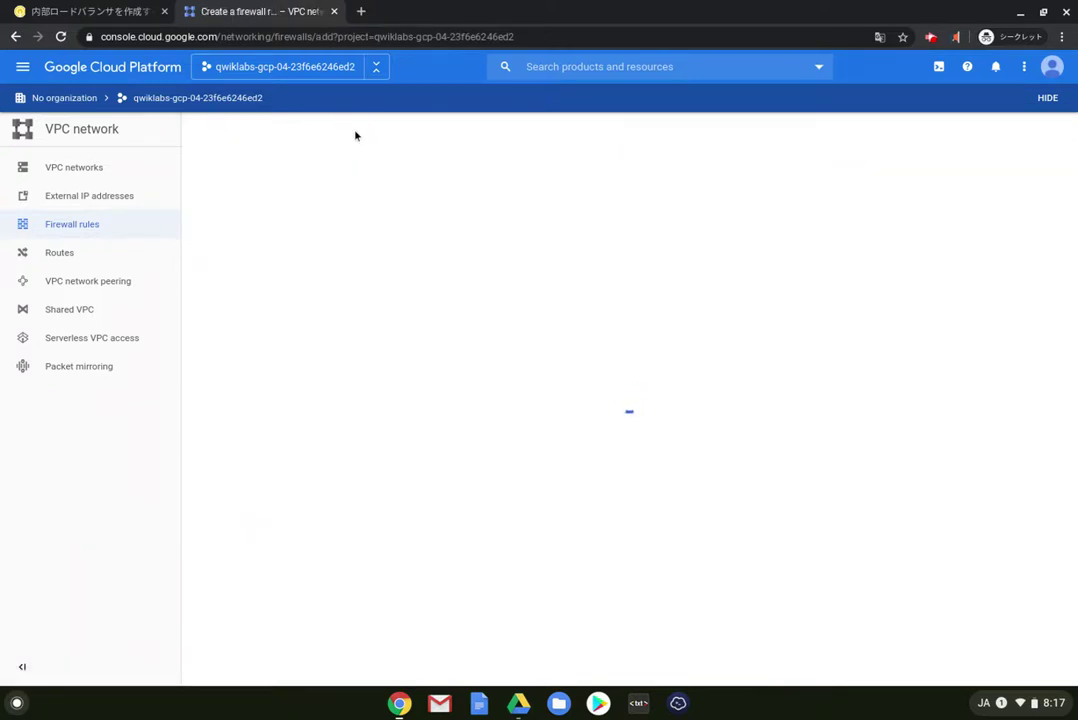
{"action": "left_click", "coordinate": [318, 222]}
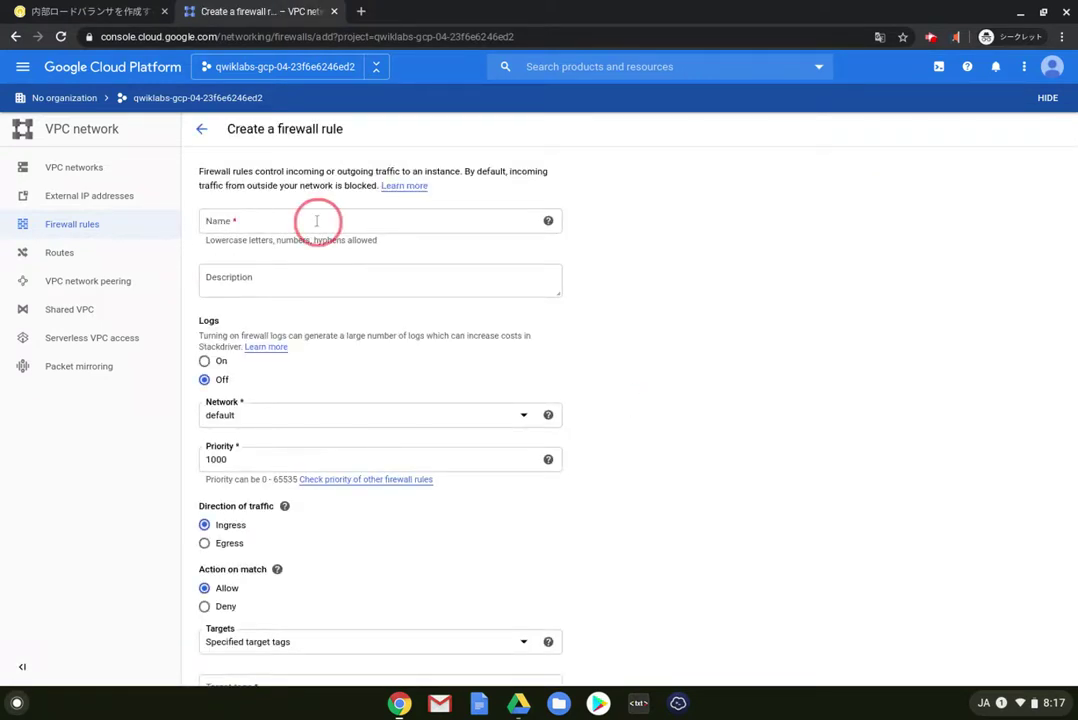
{"action": "key", "text": "ctrl+v"}
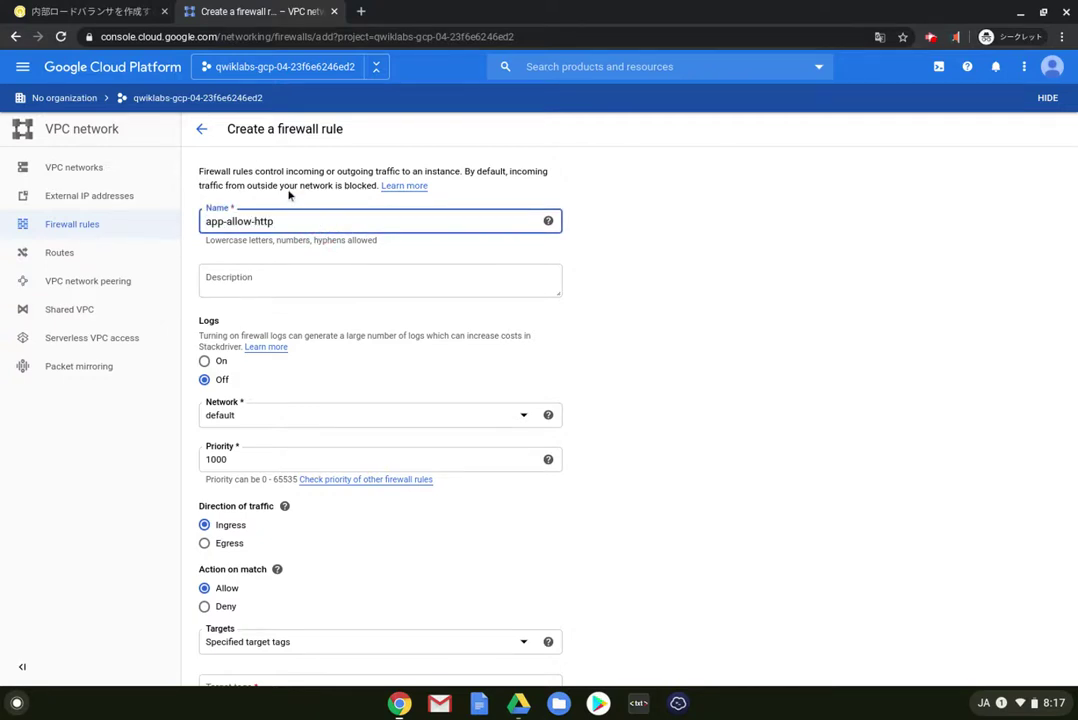
- Copy the target tag lb-backend from the lab's property table and set the firewall rule's network to my-internal-app
{"action": "left_click", "coordinate": [110, 10]}
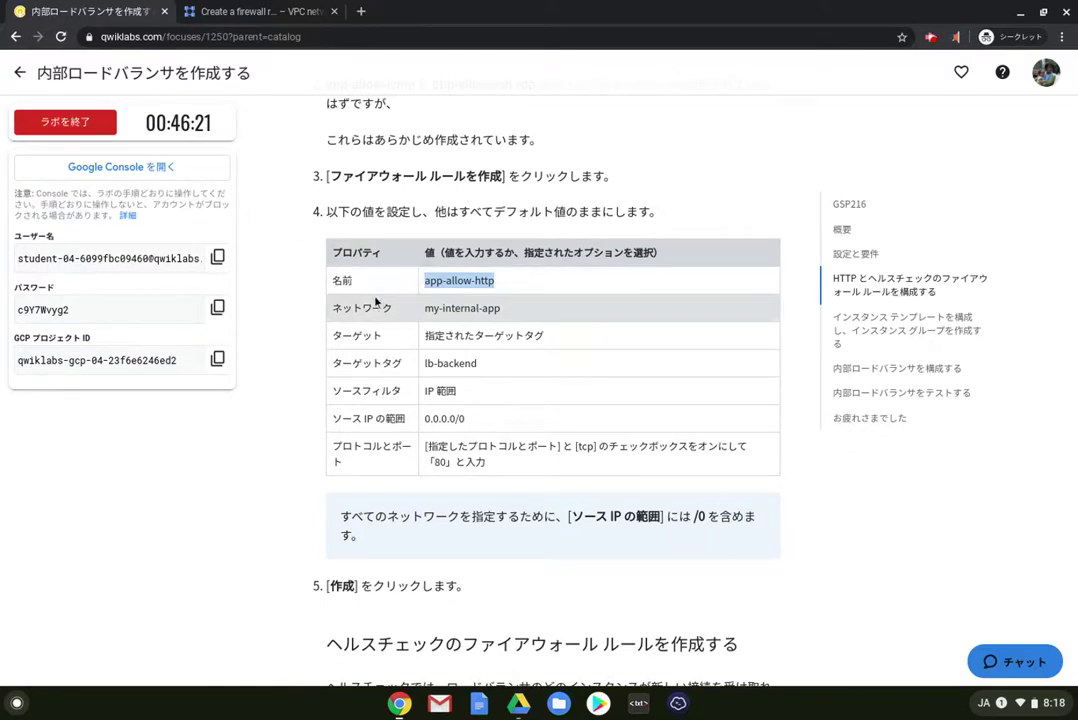
{"action": "left_click_drag", "start_coordinate": [424, 366], "coordinate": [479, 367]}
{"action": "key", "text": "ctrl+c"}
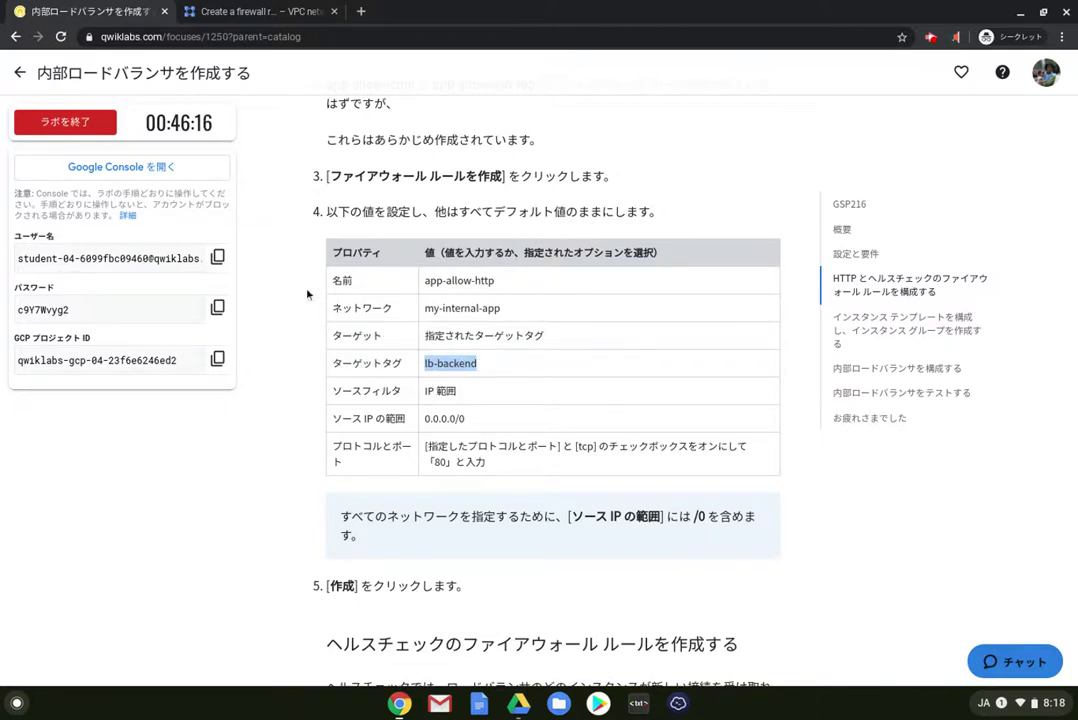
{"action": "left_click", "coordinate": [232, 14]}
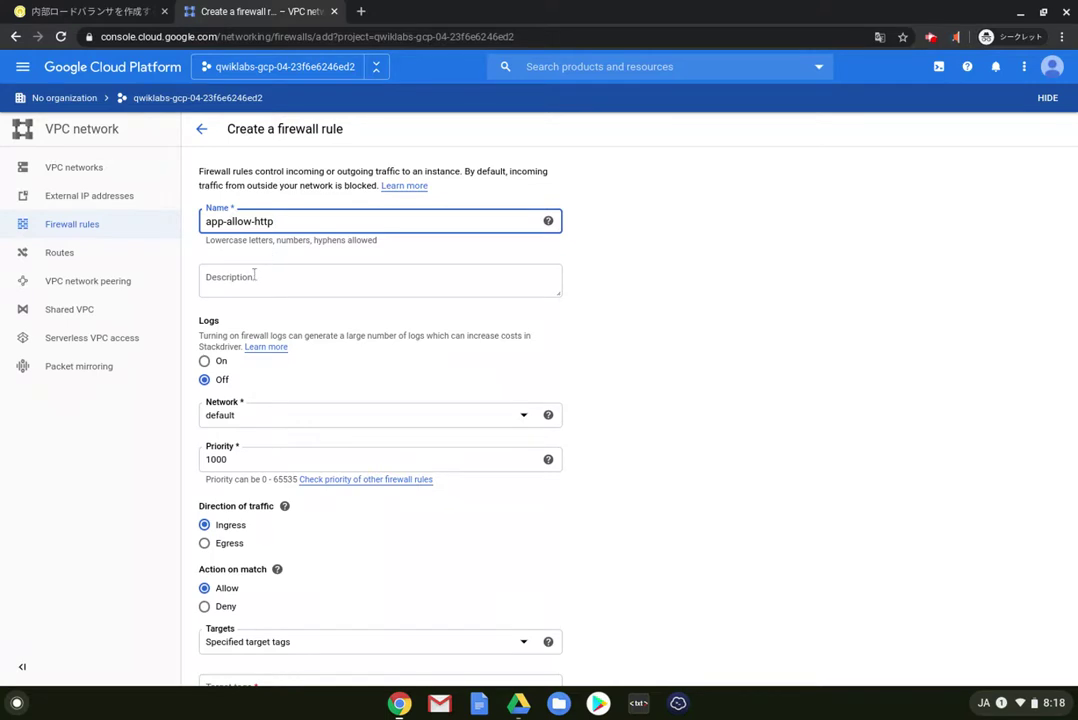
{"action": "scroll", "coordinate": [260, 320], "scroll_direction": "down", "scroll_amount": 2}
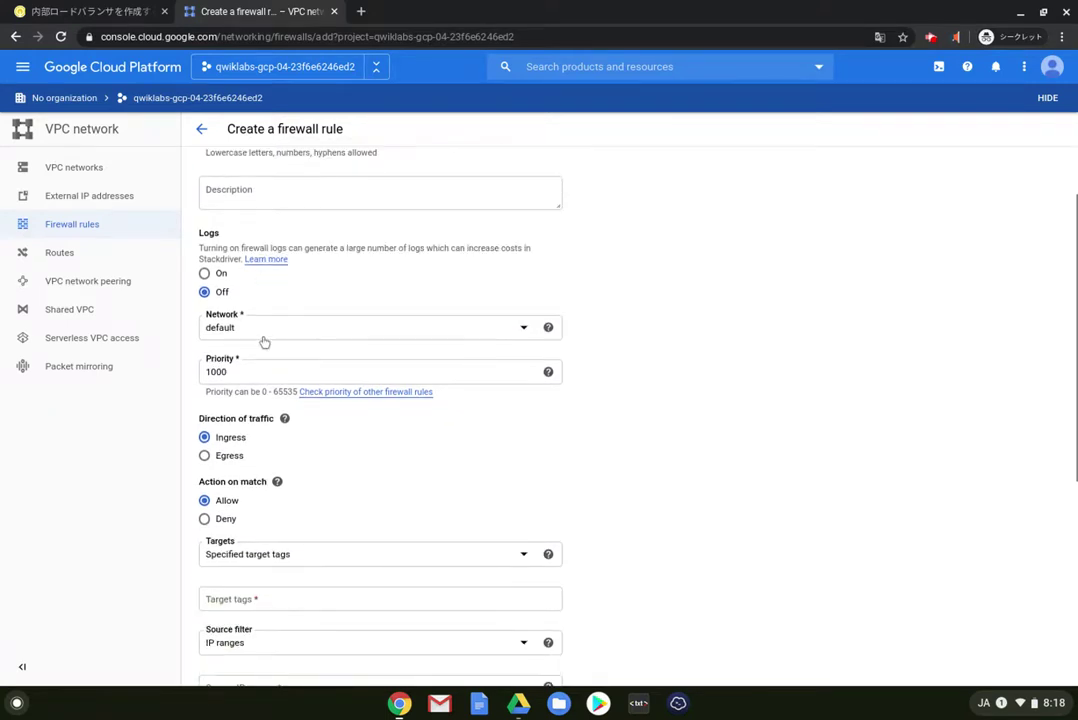
{"action": "left_click", "coordinate": [265, 338]}
{"action": "left_click", "coordinate": [255, 400]}
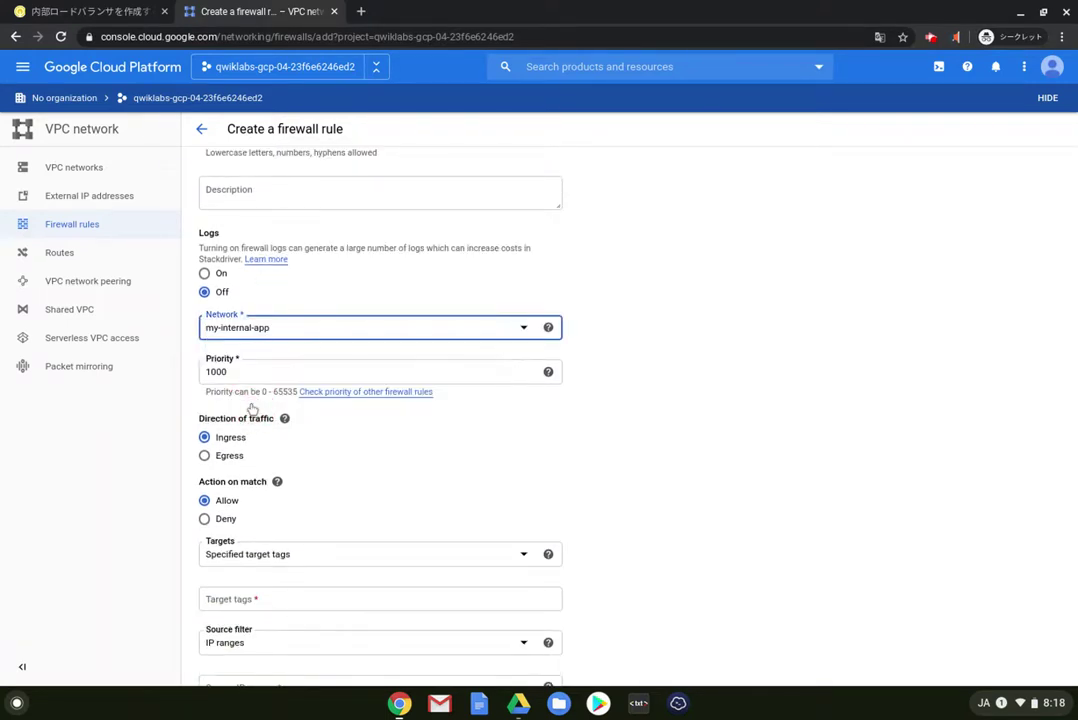
- Add lb-backend as the target tag of the app-allow-http firewall rule
{"action": "scroll", "coordinate": [250, 408], "scroll_direction": "down", "scroll_amount": 2}
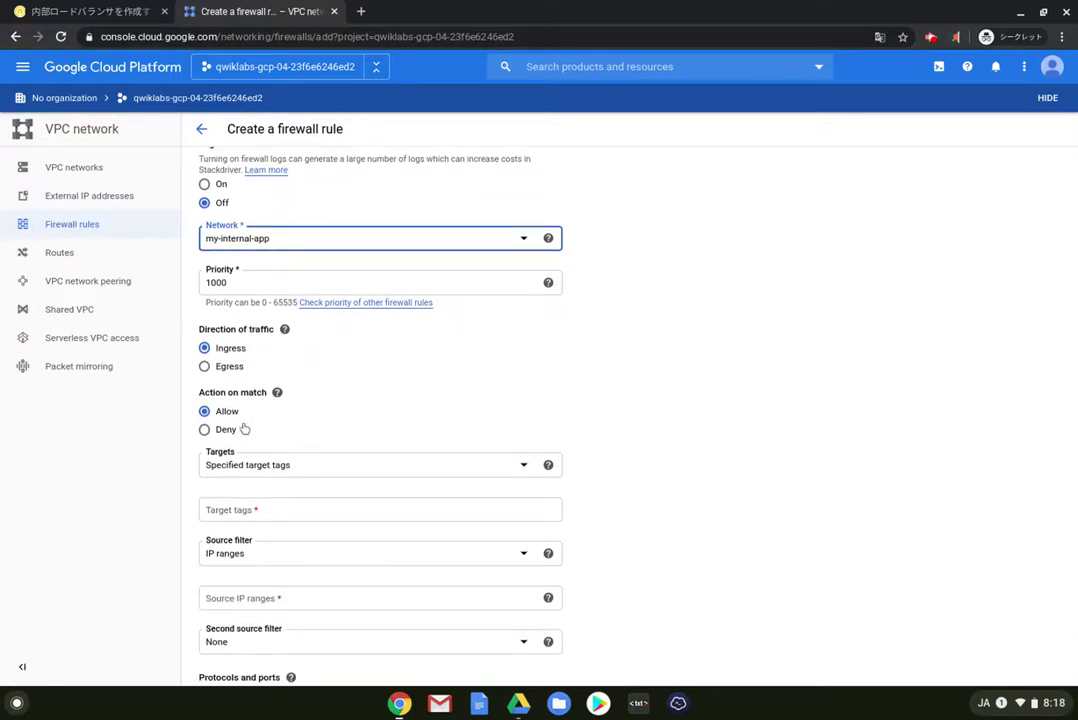
{"action": "left_click", "coordinate": [128, 14]}
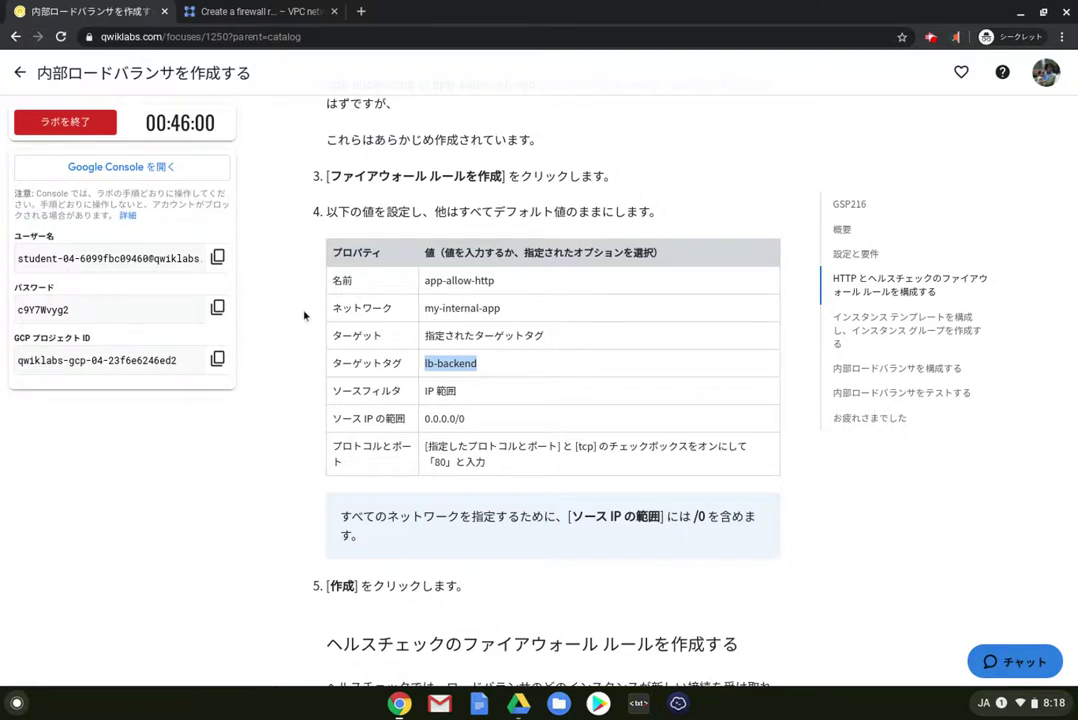
{"action": "left_click", "coordinate": [237, 14]}
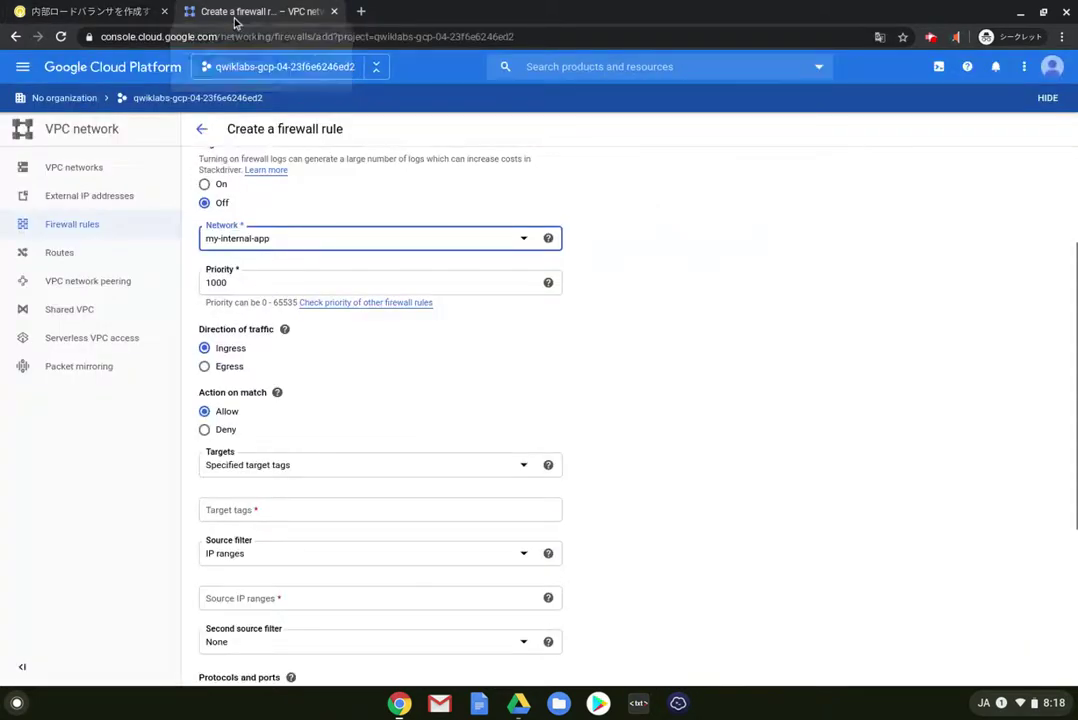
{"action": "scroll", "coordinate": [203, 390], "scroll_direction": "down", "scroll_amount": 3}
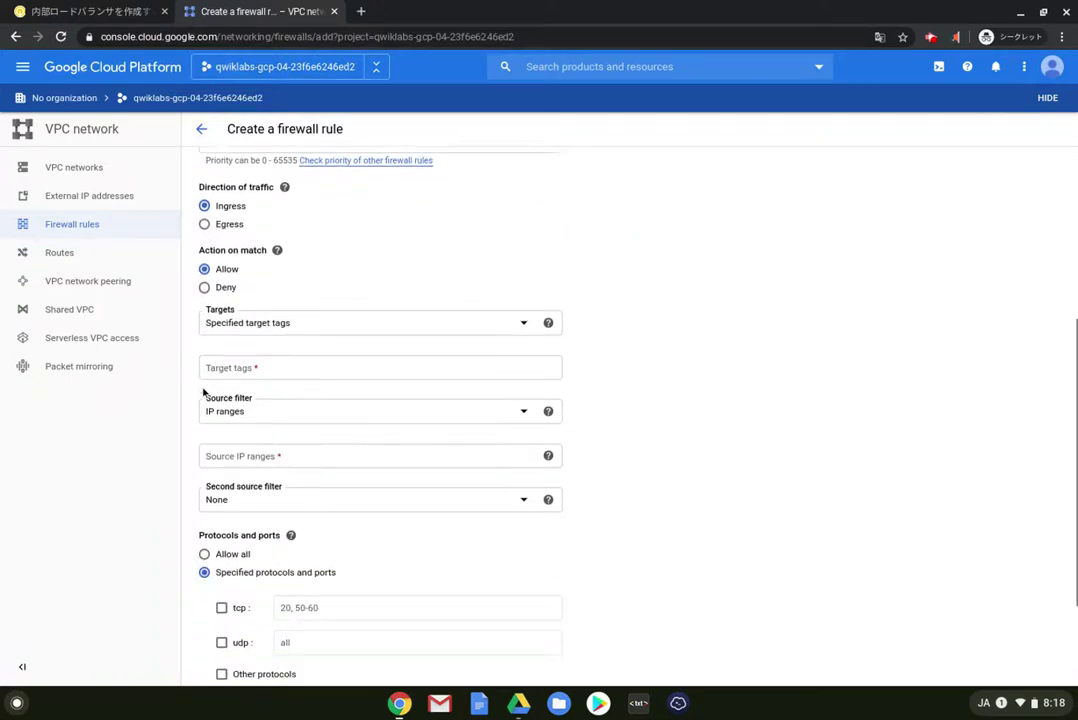
{"action": "left_click", "coordinate": [248, 368]}
{"action": "key", "text": "ctrl+v"}
{"action": "left_click", "coordinate": [290, 349]}
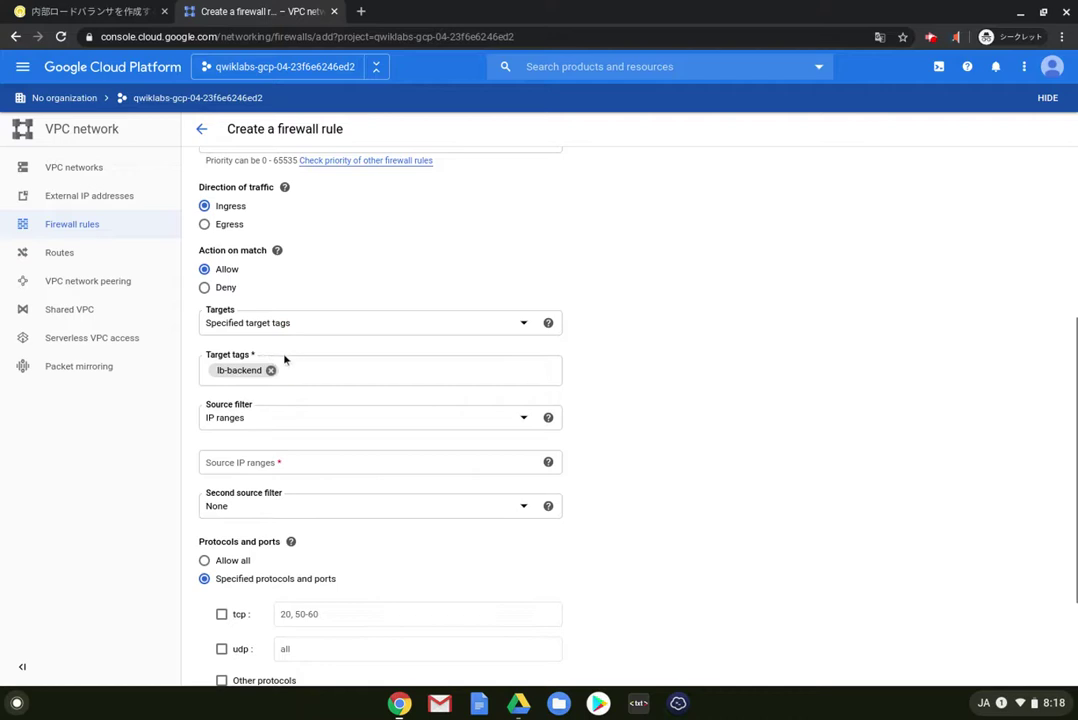
- Copy the source IP range 0.0.0.0/0 from the lab's property table and add it to the firewall rule
{"action": "left_click", "coordinate": [92, 14]}
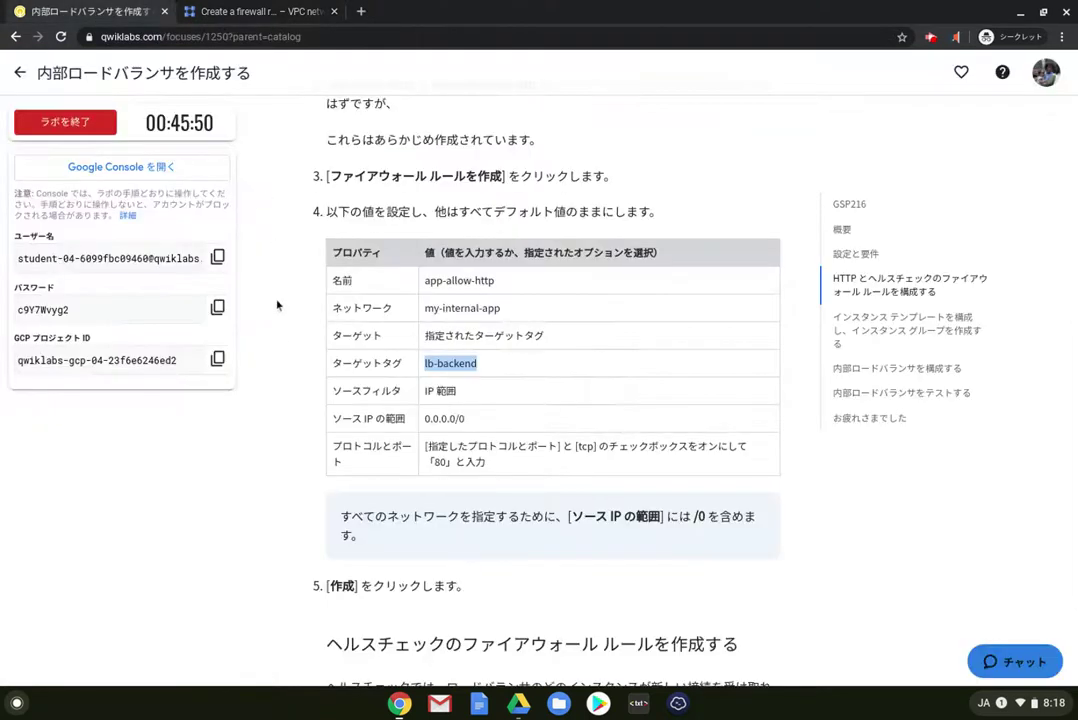
{"action": "scroll", "coordinate": [313, 373], "scroll_direction": "down", "scroll_amount": 1}
{"action": "left_click", "coordinate": [428, 309]}
{"action": "left_click_drag", "start_coordinate": [428, 309], "coordinate": [466, 311]}
{"action": "key", "text": "ctrl+c"}
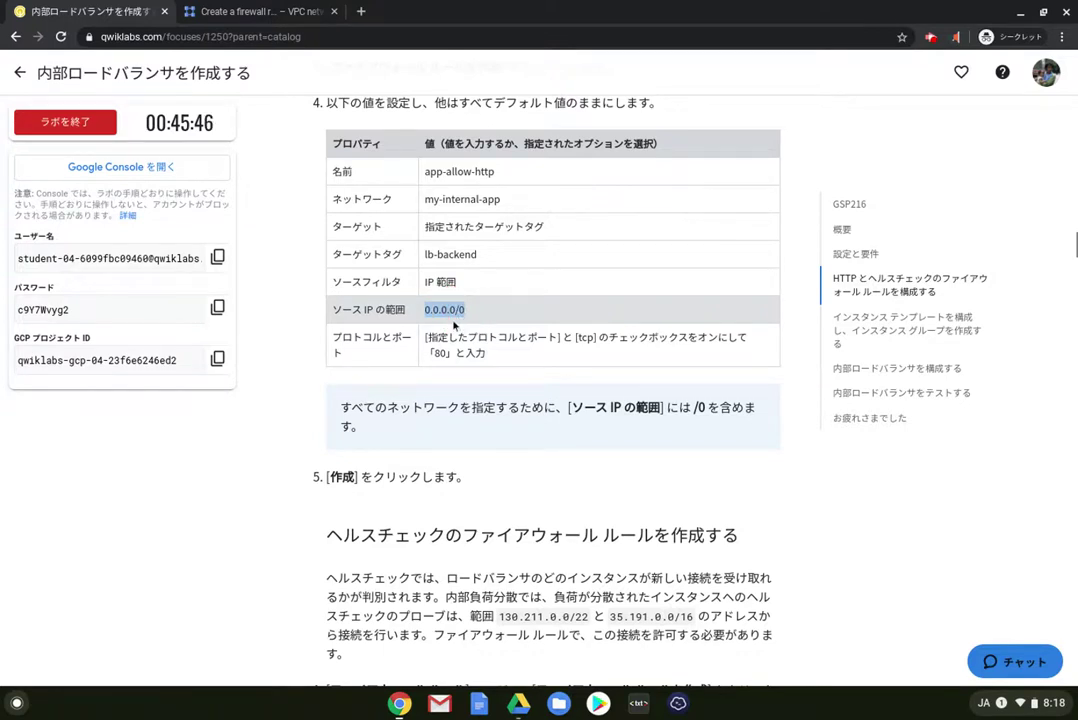
{"action": "left_click", "coordinate": [222, 11]}
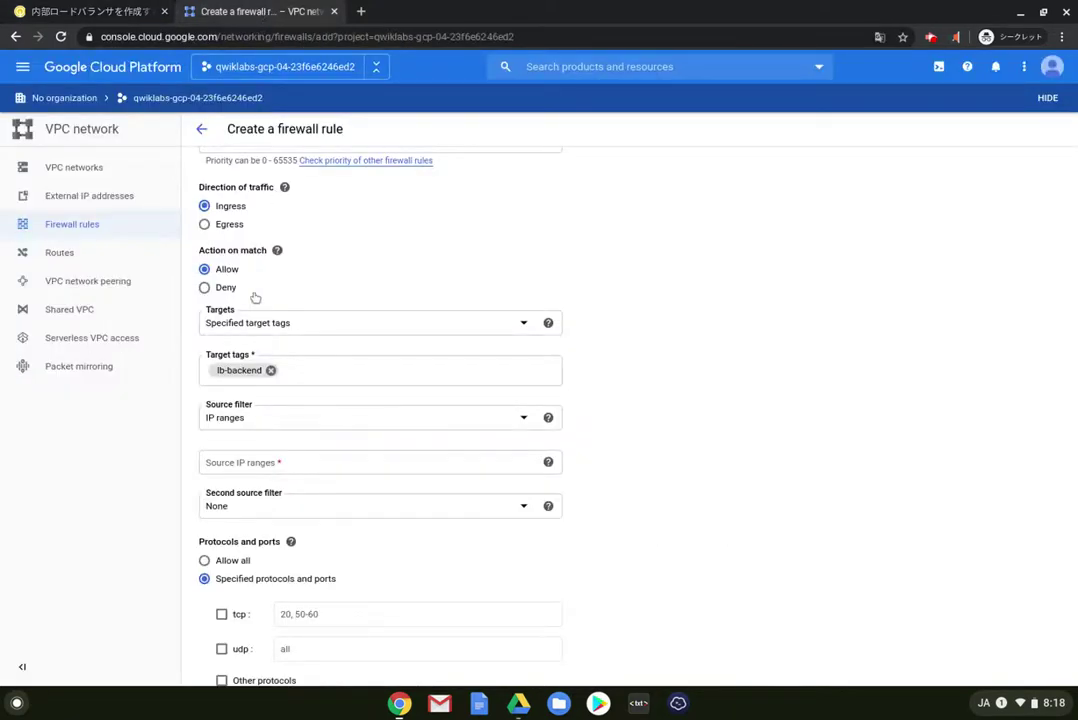
{"action": "left_click", "coordinate": [250, 464]}
{"action": "key", "text": "ctrl+v"}
{"action": "left_click", "coordinate": [273, 444]}
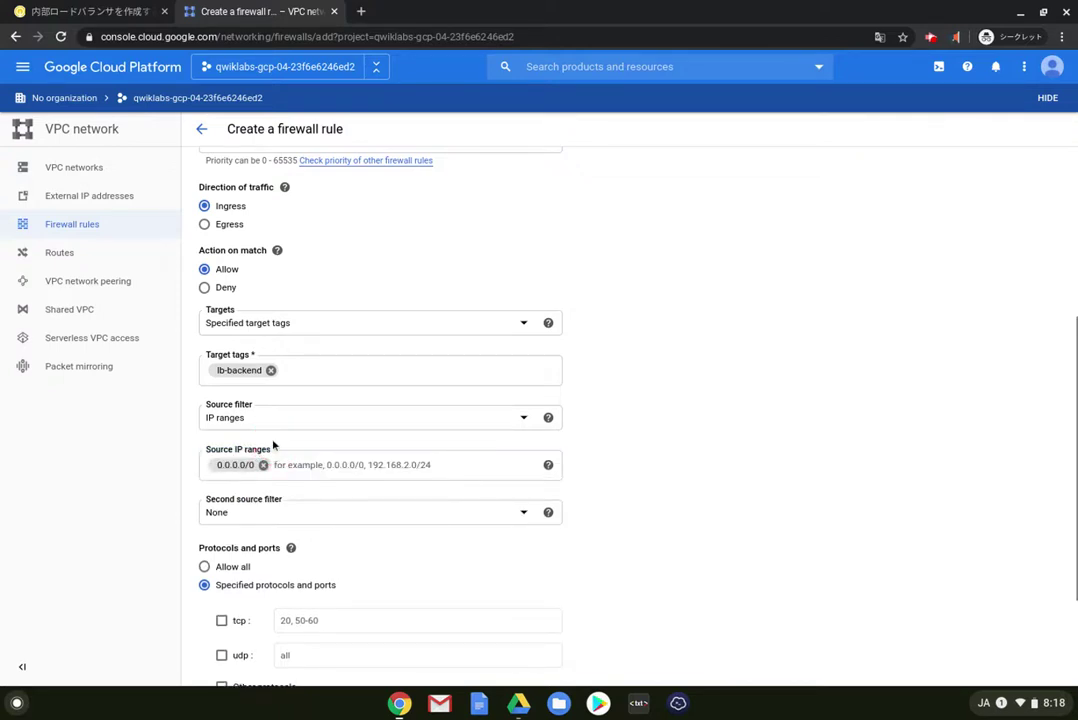
- Try to create the app-allow-http rule with no protocol selected
{"action": "left_click", "coordinate": [140, 12]}
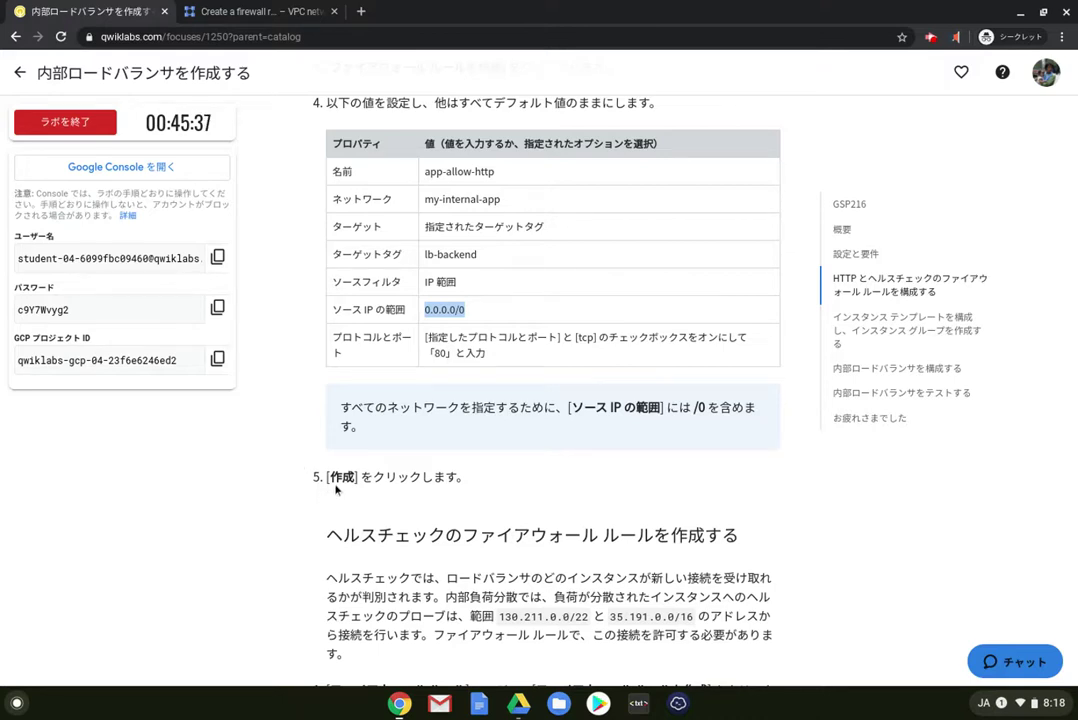
{"action": "left_click", "coordinate": [258, 14]}
{"action": "scroll", "coordinate": [193, 551], "scroll_direction": "down", "scroll_amount": 4}
{"action": "left_click", "coordinate": [222, 619]}
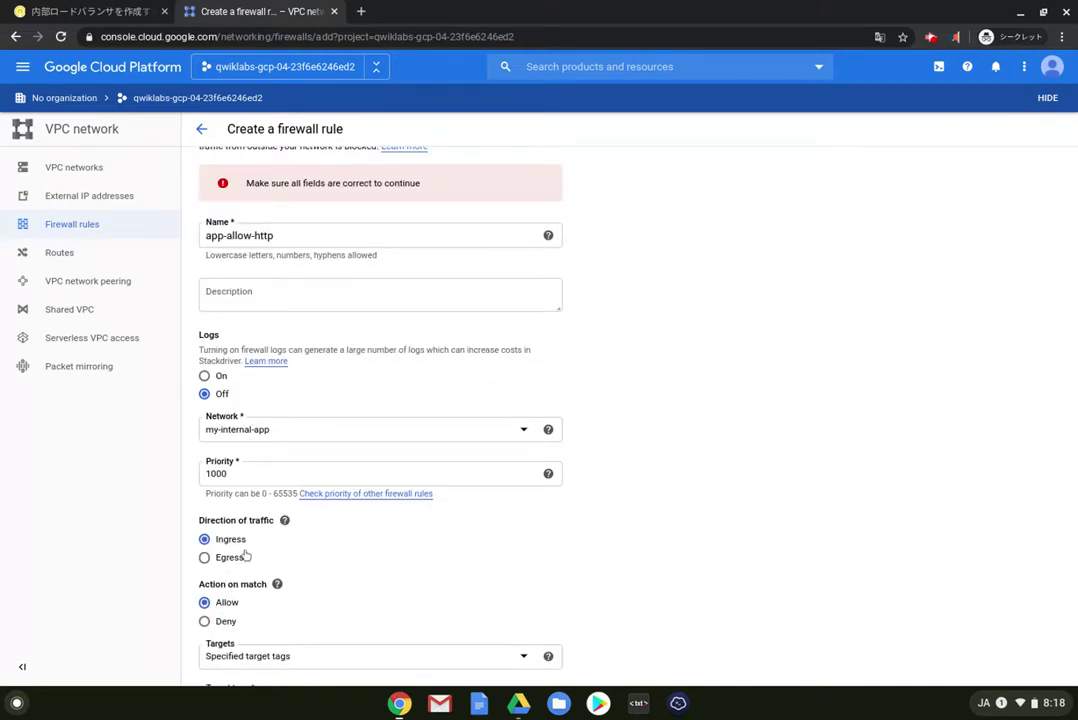
{"action": "scroll", "coordinate": [243, 540], "scroll_direction": "down", "scroll_amount": 5}
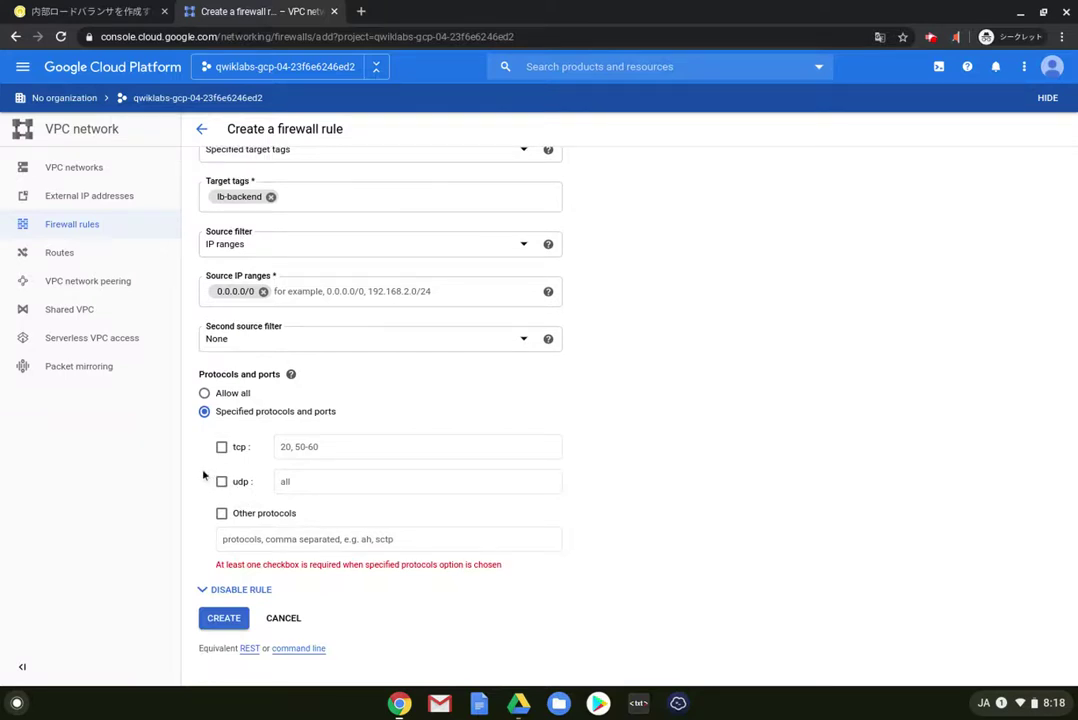
- Check the protocol setting in the lab's table, allow tcp on port 80 and create the app-allow-http rule
{"action": "left_click", "coordinate": [126, 16]}
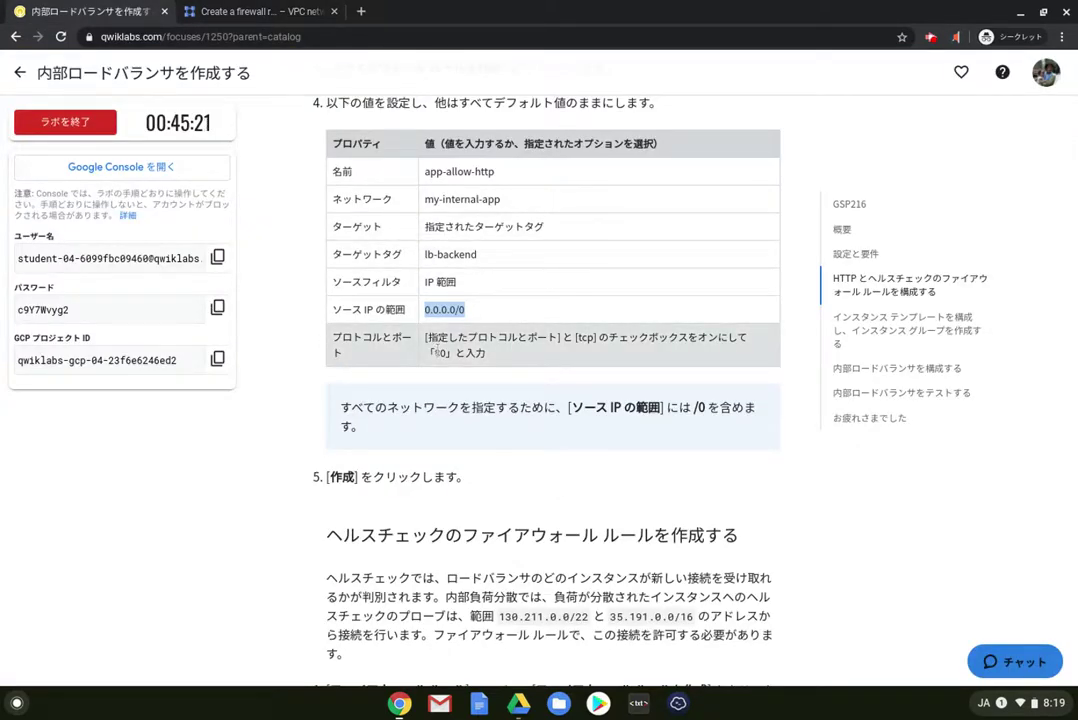
{"action": "left_click", "coordinate": [255, 12]}
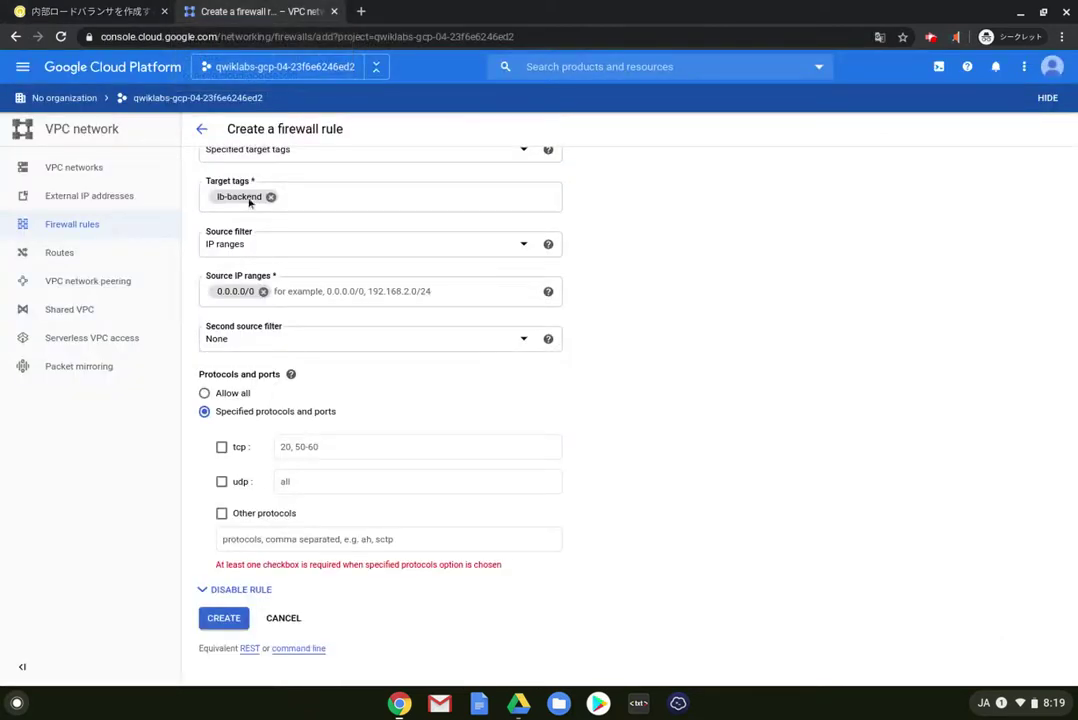
{"action": "left_click", "coordinate": [221, 447]}
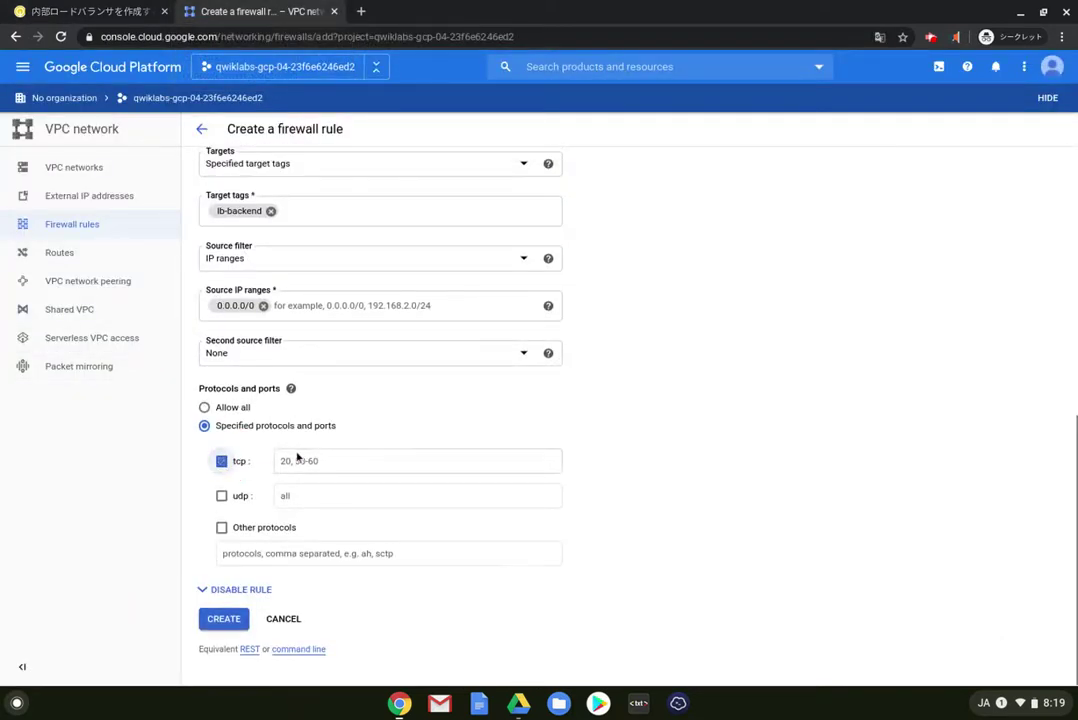
{"action": "type", "text": "80"}
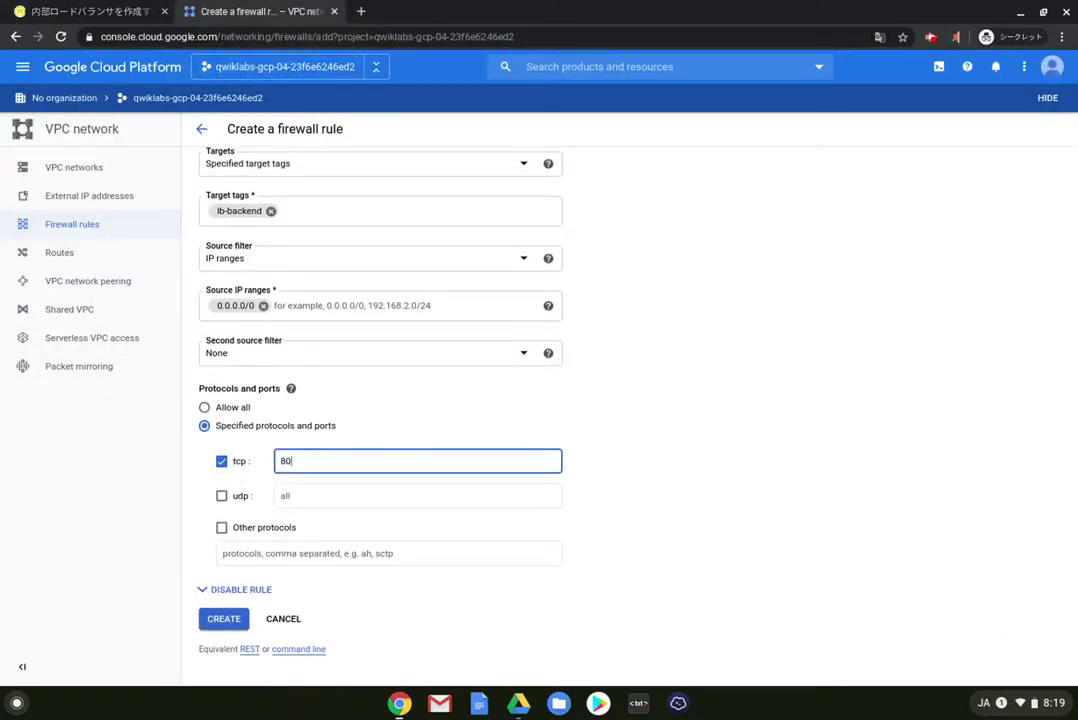
{"action": "left_click", "coordinate": [213, 617]}
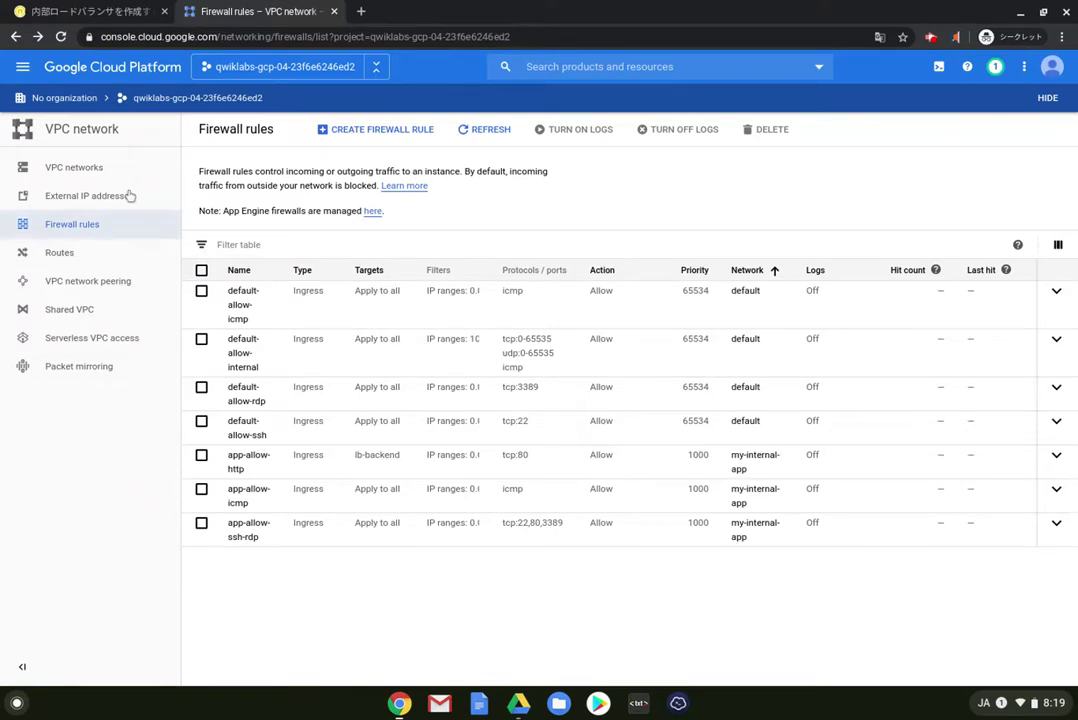
- Start another firewall rule and name it app-allow-health-check, copying the name from the lab's health-check property table
{"action": "left_click", "coordinate": [62, 12]}
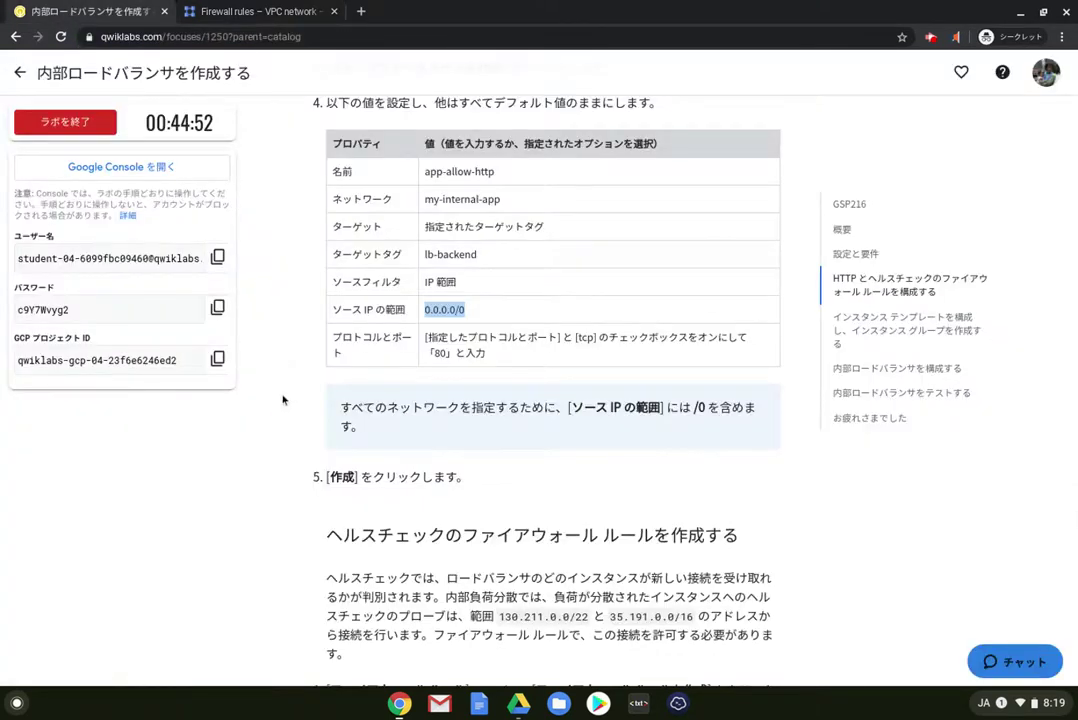
{"action": "scroll", "coordinate": [283, 400], "scroll_direction": "down", "scroll_amount": 4}
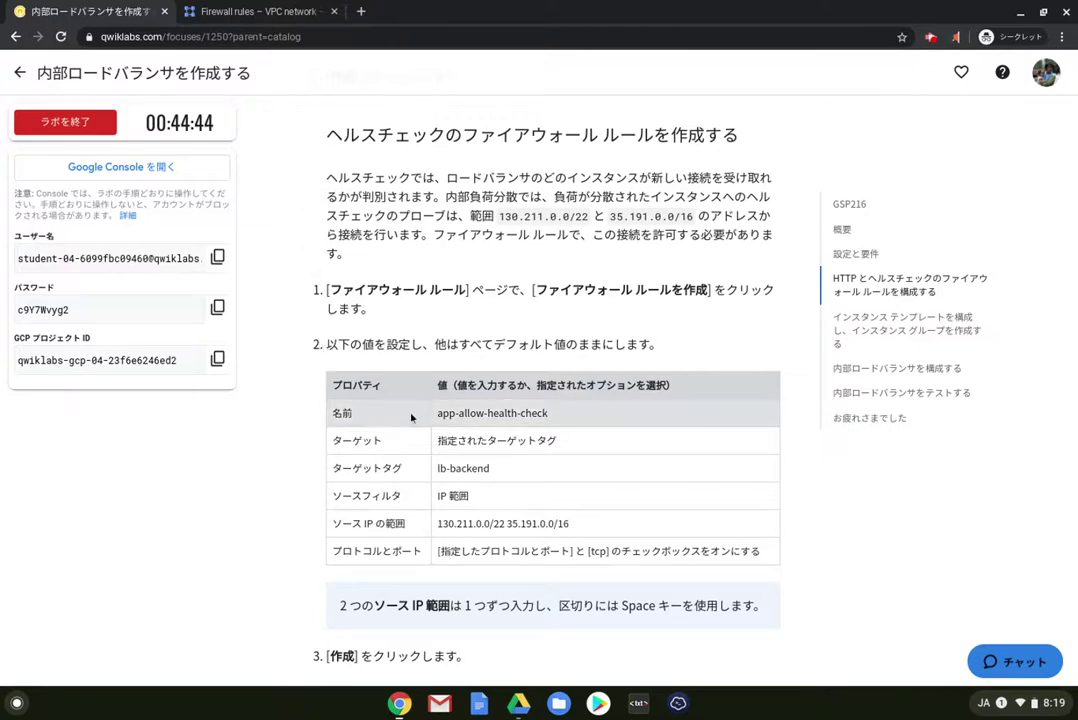
{"action": "left_click_drag", "start_coordinate": [437, 413], "coordinate": [561, 423]}
{"action": "key", "text": "ctrl+c"}
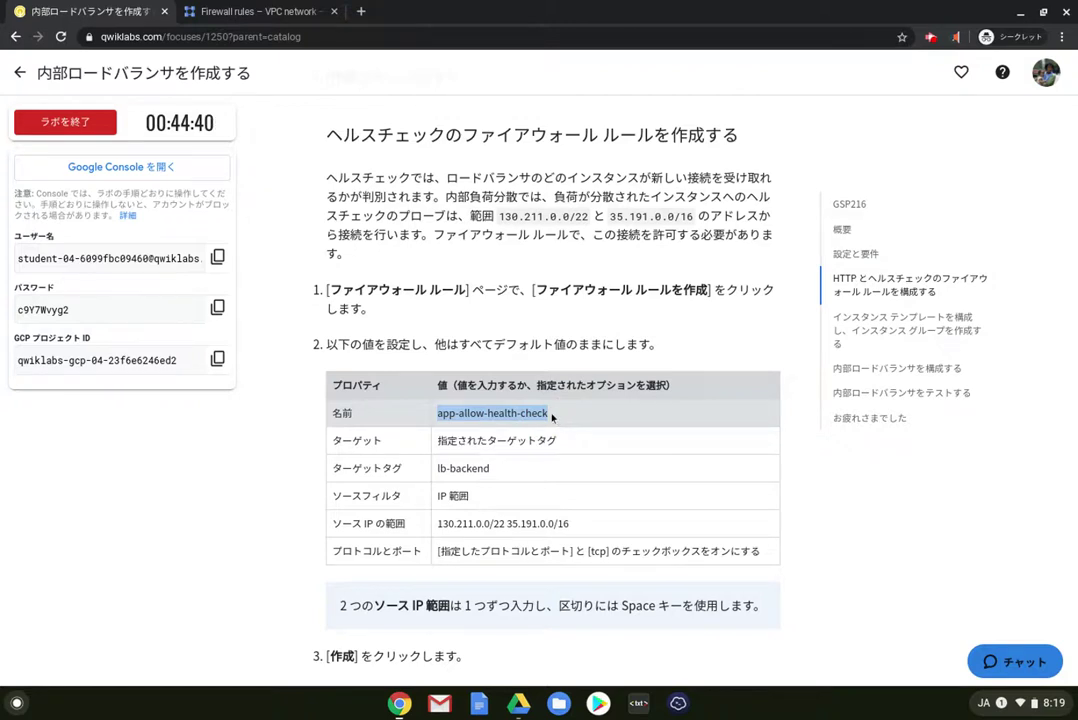
{"action": "left_click", "coordinate": [210, 14]}
{"action": "left_click", "coordinate": [361, 130]}
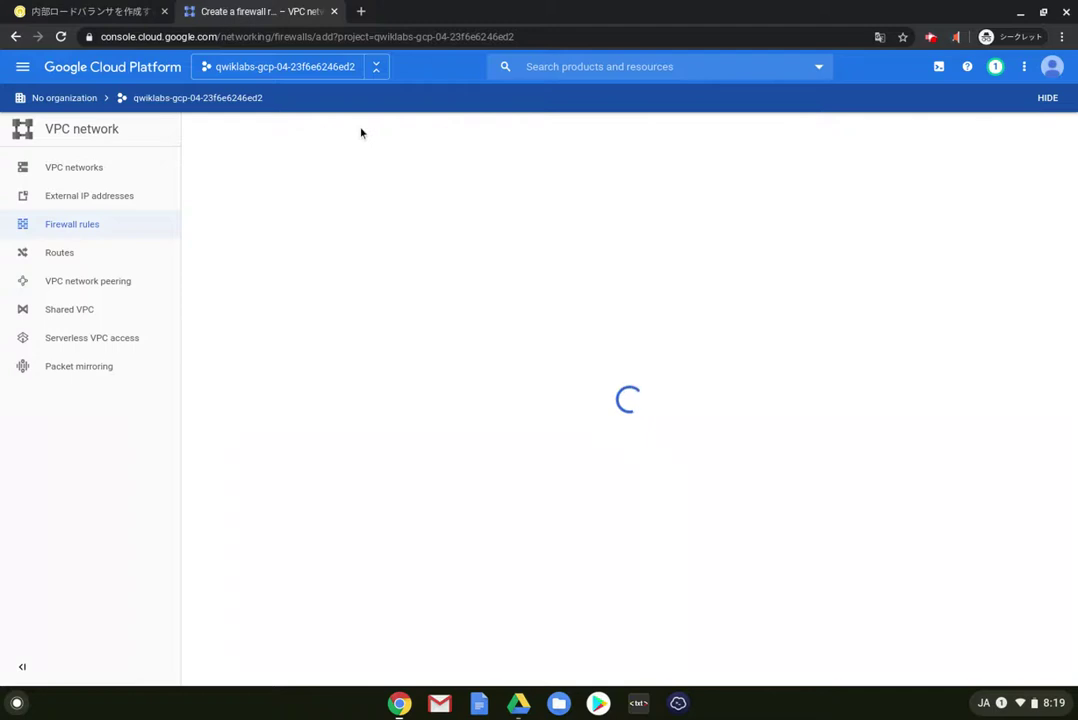
{"action": "left_click", "coordinate": [287, 220]}
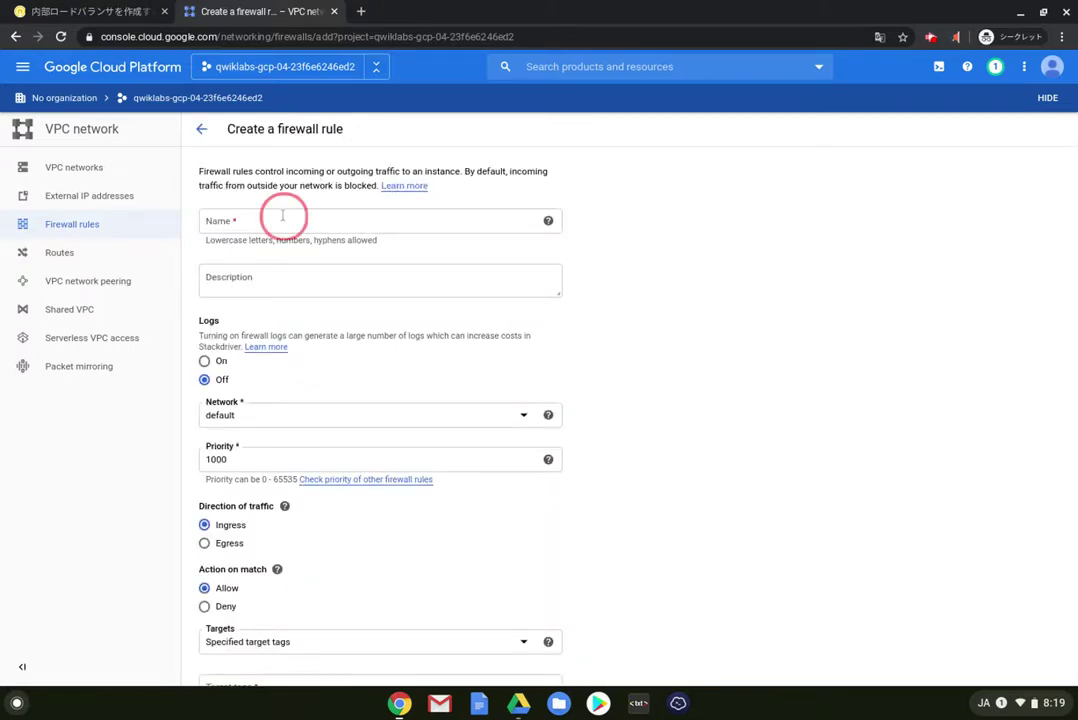
{"action": "key", "text": "ctrl+v"}
{"action": "left_click", "coordinate": [310, 258]}
- Copy the target tag lb-backend from the lab's health-check table and add it to the new firewall rule
{"action": "scroll", "coordinate": [301, 254], "scroll_direction": "down", "scroll_amount": 2}
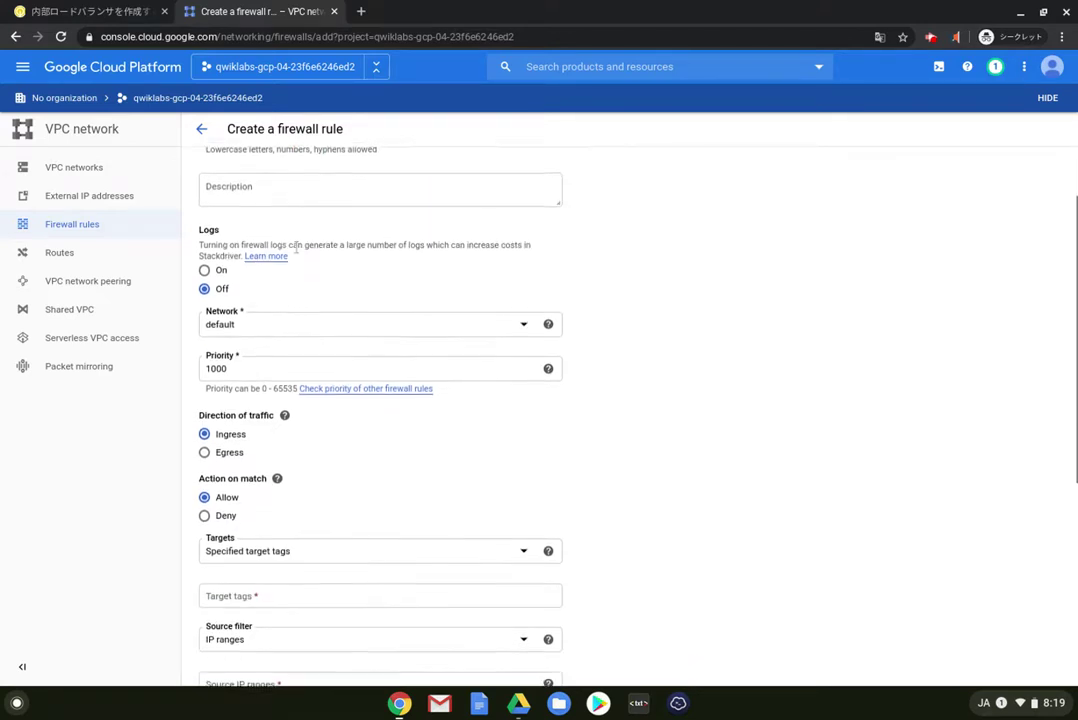
{"action": "left_click", "coordinate": [117, 17]}
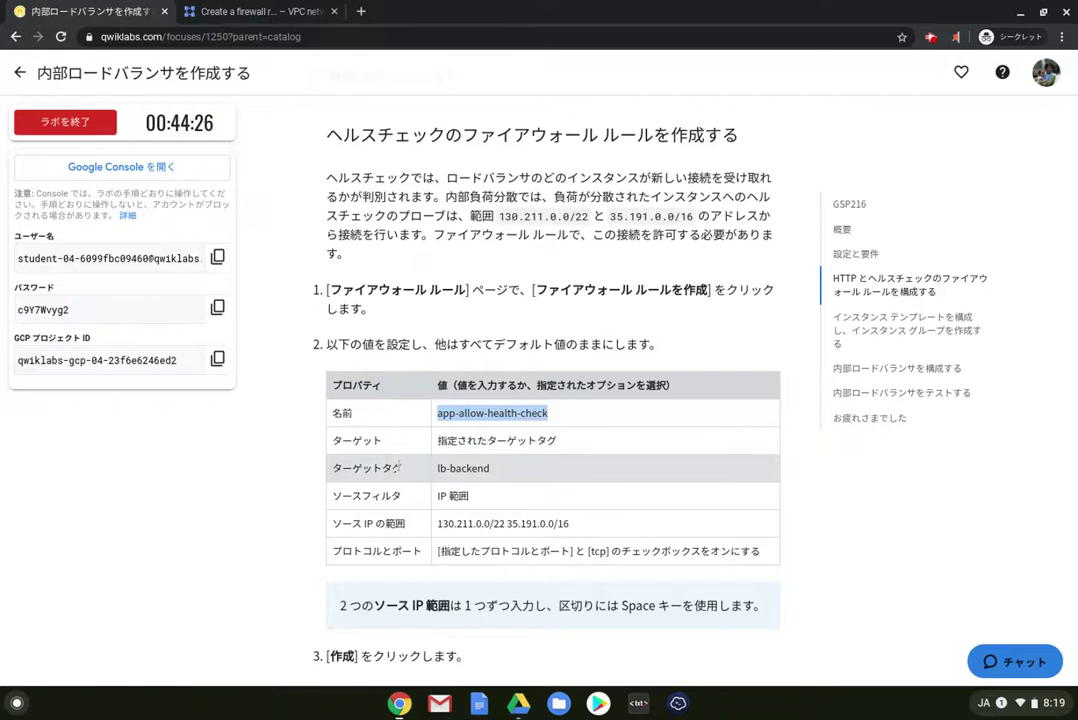
{"action": "left_click", "coordinate": [457, 468]}
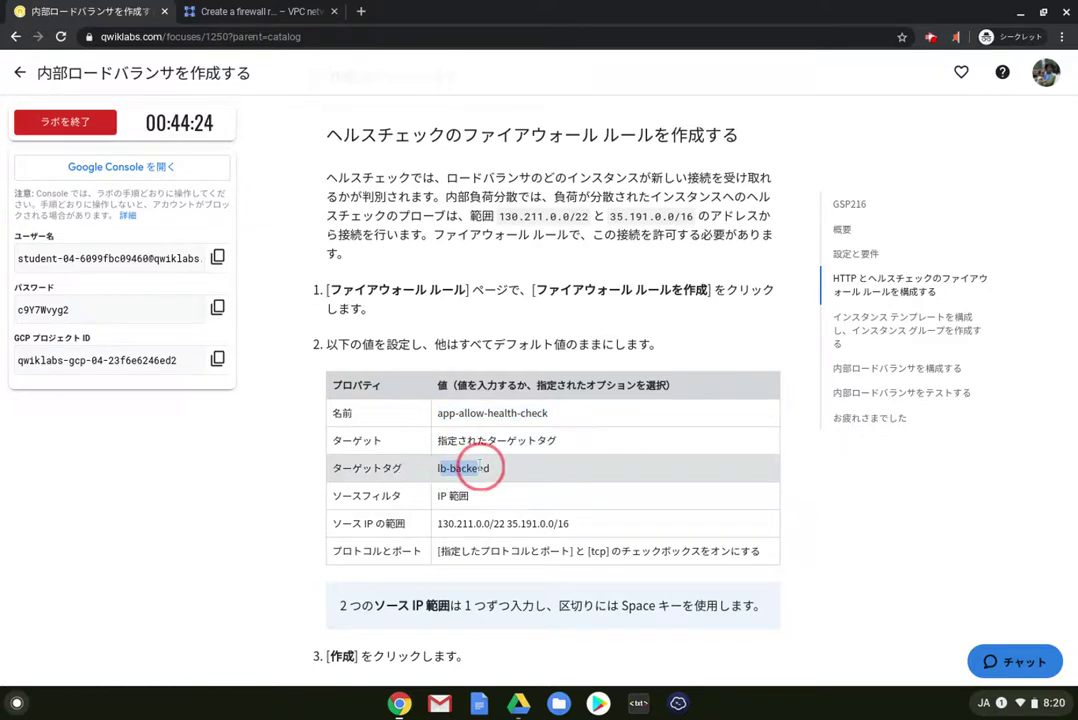
{"action": "left_click_drag", "start_coordinate": [435, 470], "coordinate": [500, 467]}
{"action": "key", "text": "ctrl+c"}
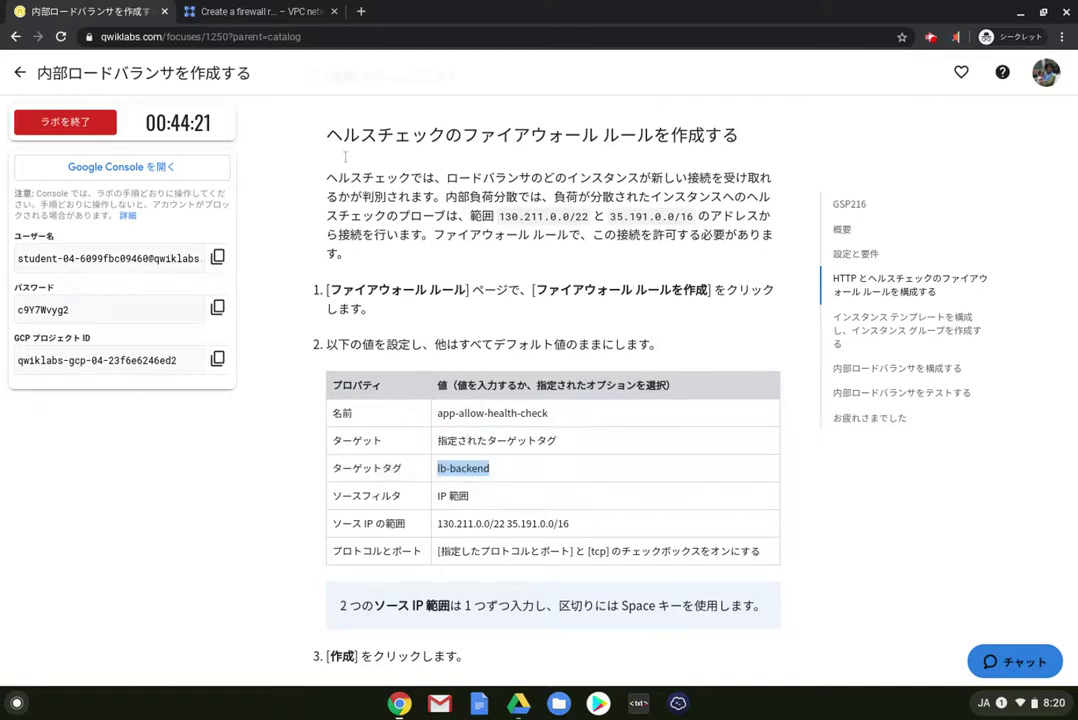
{"action": "left_click", "coordinate": [203, 11]}
{"action": "scroll", "coordinate": [280, 405], "scroll_direction": "down", "scroll_amount": 3}
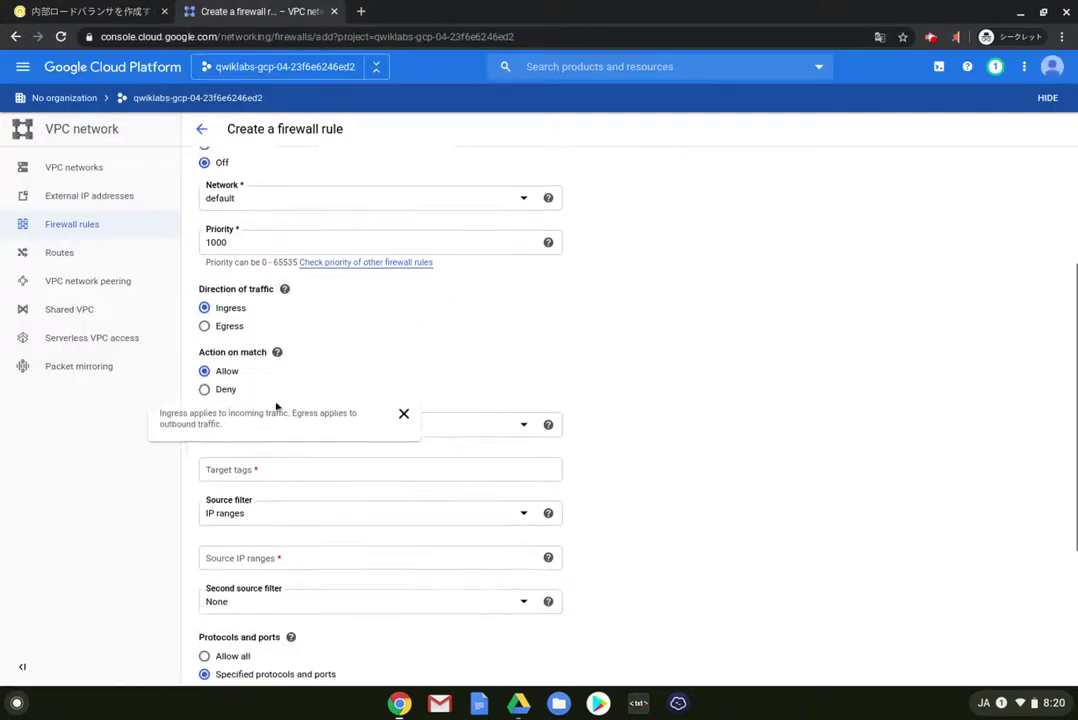
{"action": "left_click", "coordinate": [235, 285]}
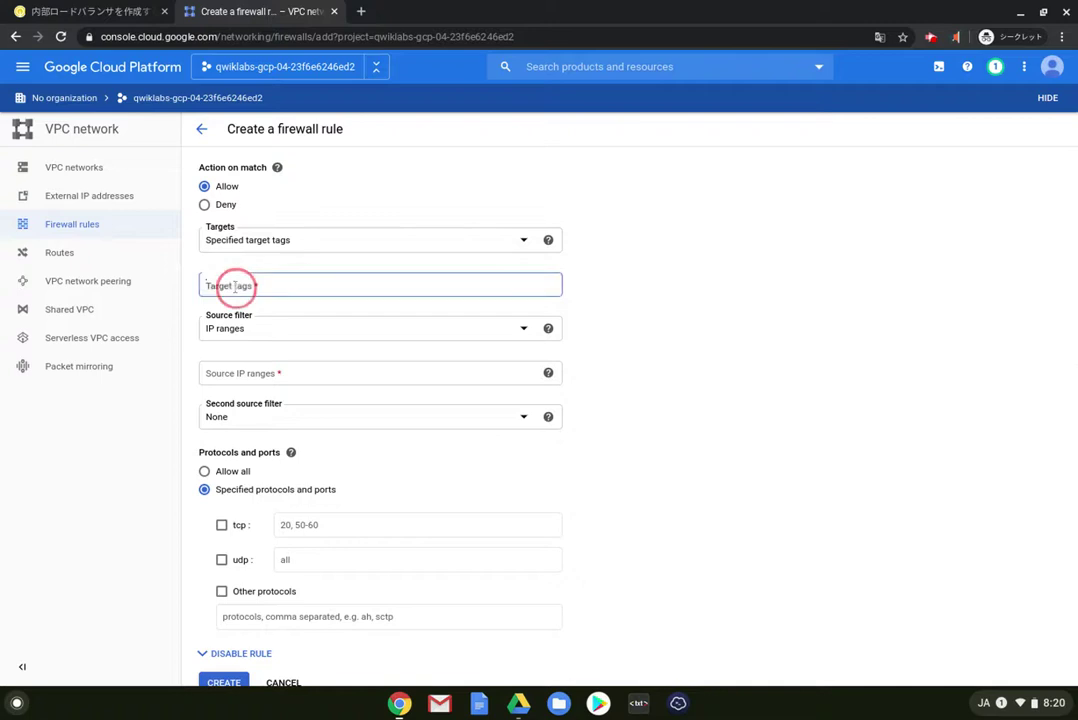
{"action": "key", "text": "ctrl+v"}
{"action": "key", "text": "Return"}
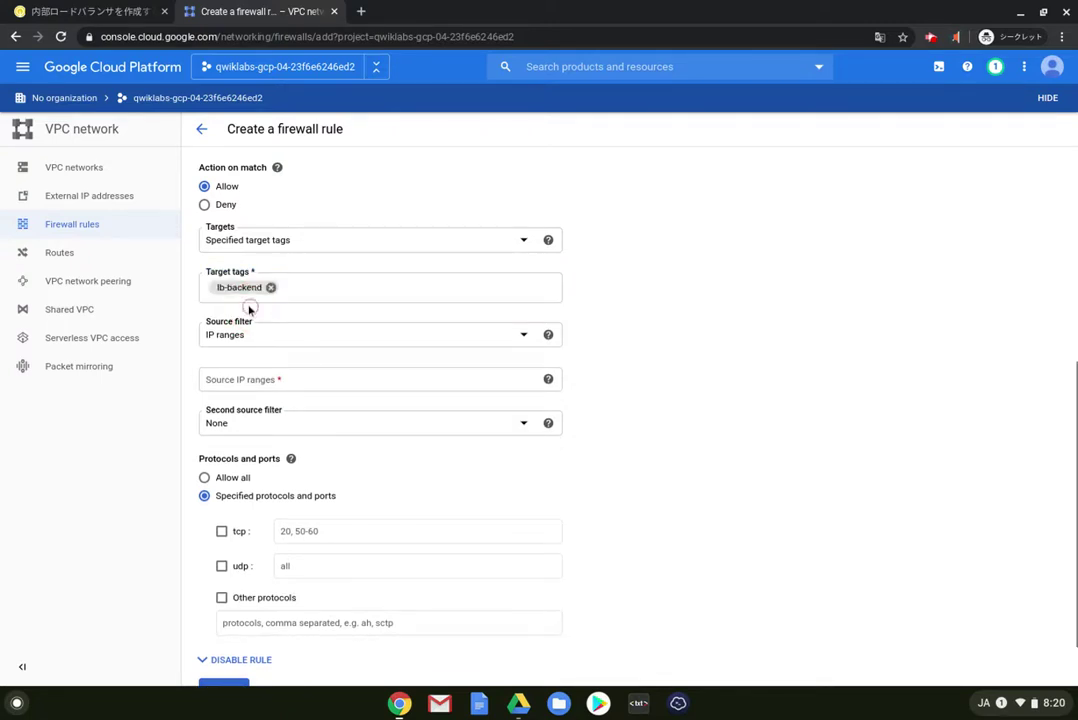
- Copy the first source IP range, 130.211.0.0/22, from the lab's table and add it to the health-check rule
{"action": "key", "text": "ctrl+Tab"}
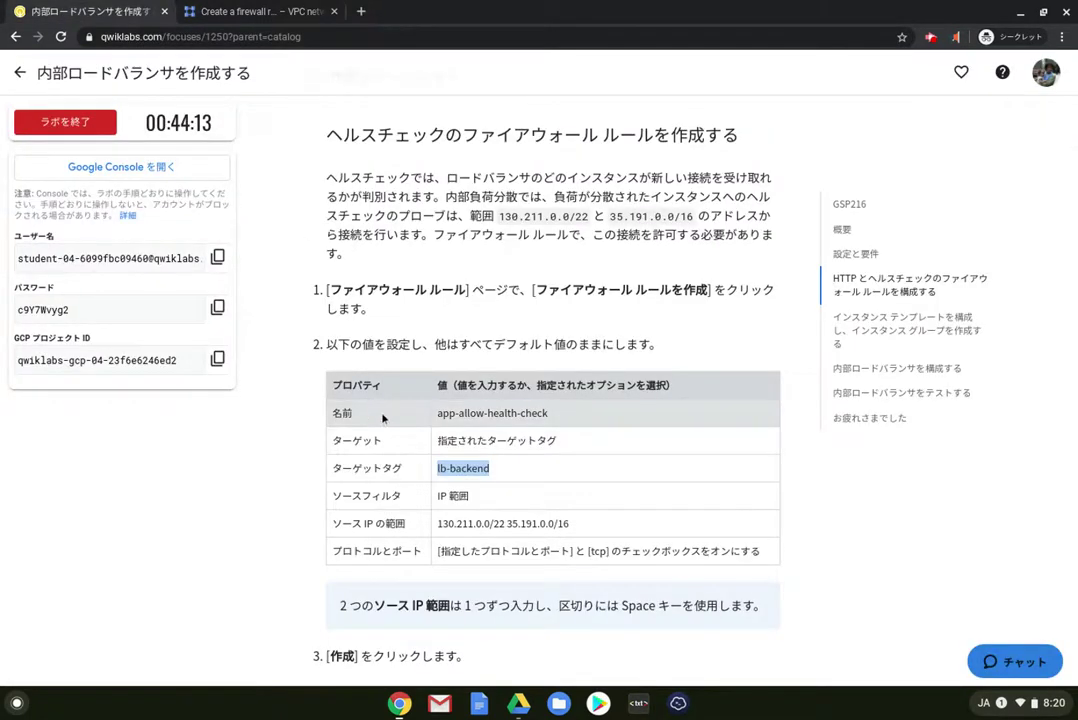
{"action": "scroll", "coordinate": [352, 390], "scroll_direction": "down", "scroll_amount": 1}
{"action": "left_click", "coordinate": [440, 405]}
{"action": "left_click_drag", "start_coordinate": [440, 405], "coordinate": [506, 404]}
{"action": "key", "text": "ctrl+c"}
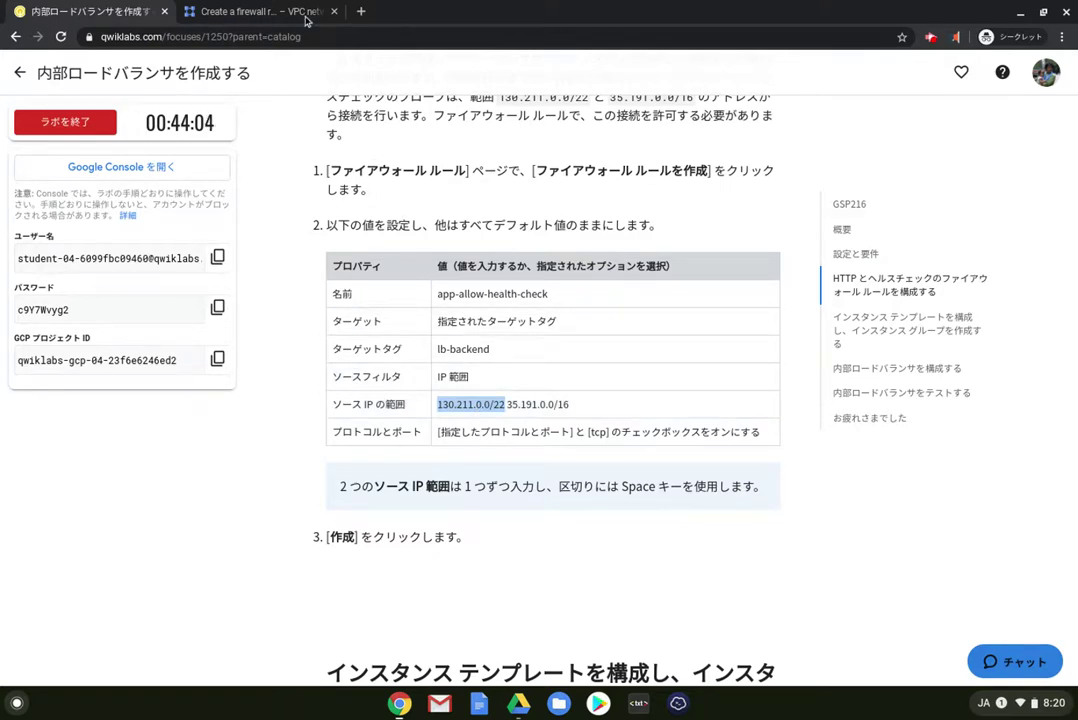
{"action": "left_click", "coordinate": [284, 12]}
{"action": "left_click", "coordinate": [255, 380]}
{"action": "key", "text": "ctrl+v"}
{"action": "left_click", "coordinate": [293, 364]}
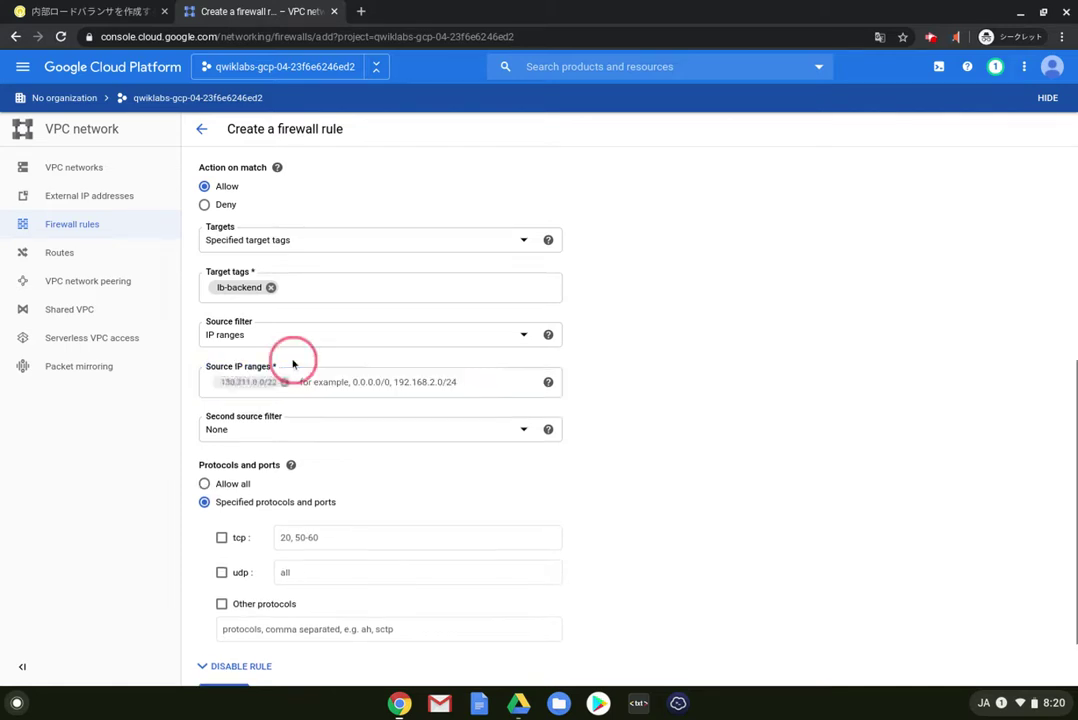
- Copy the second source IP range, 35.191.0.0/16, from the lab's table and add it to the health-check firewall rule
{"action": "left_click", "coordinate": [107, 13]}
{"action": "left_click_drag", "start_coordinate": [567, 405], "coordinate": [510, 396]}
{"action": "key", "text": "ctrl+c"}
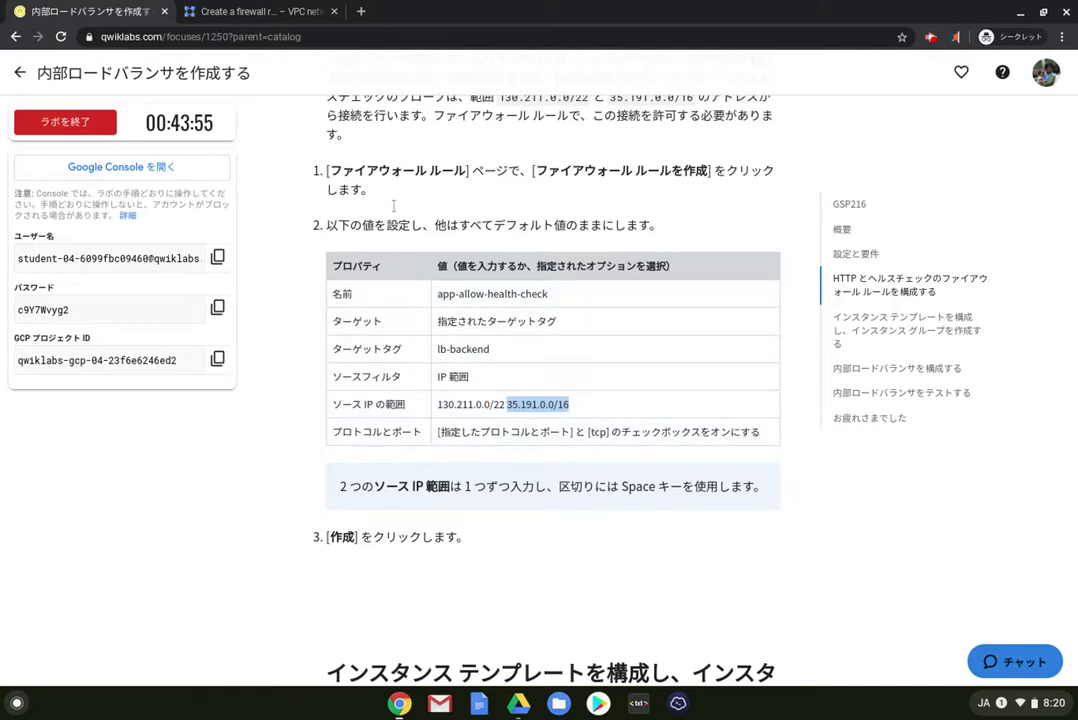
{"action": "left_click", "coordinate": [262, 14]}
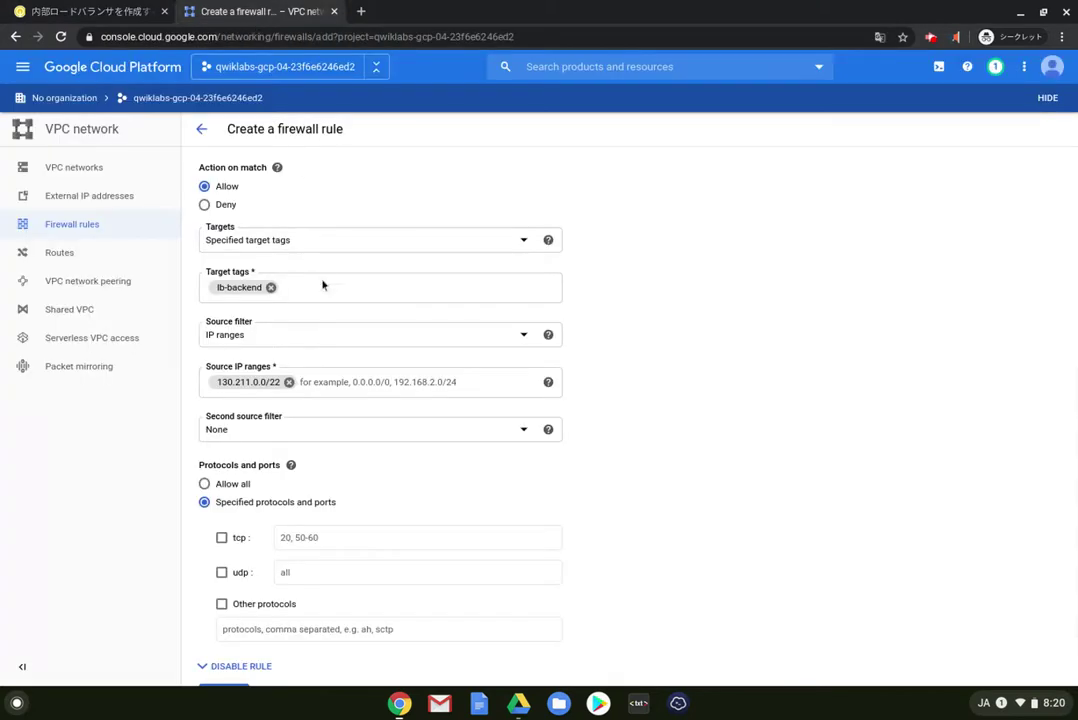
{"action": "left_click", "coordinate": [339, 385]}
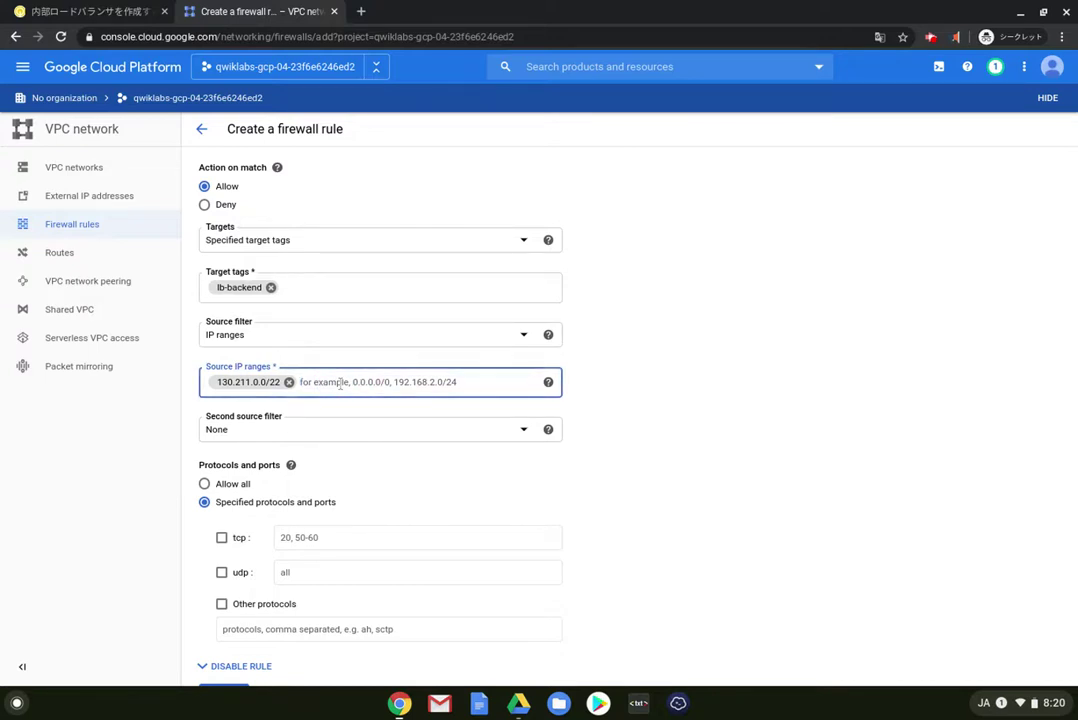
{"action": "key", "text": "ctrl+v"}
{"action": "left_click", "coordinate": [324, 463]}
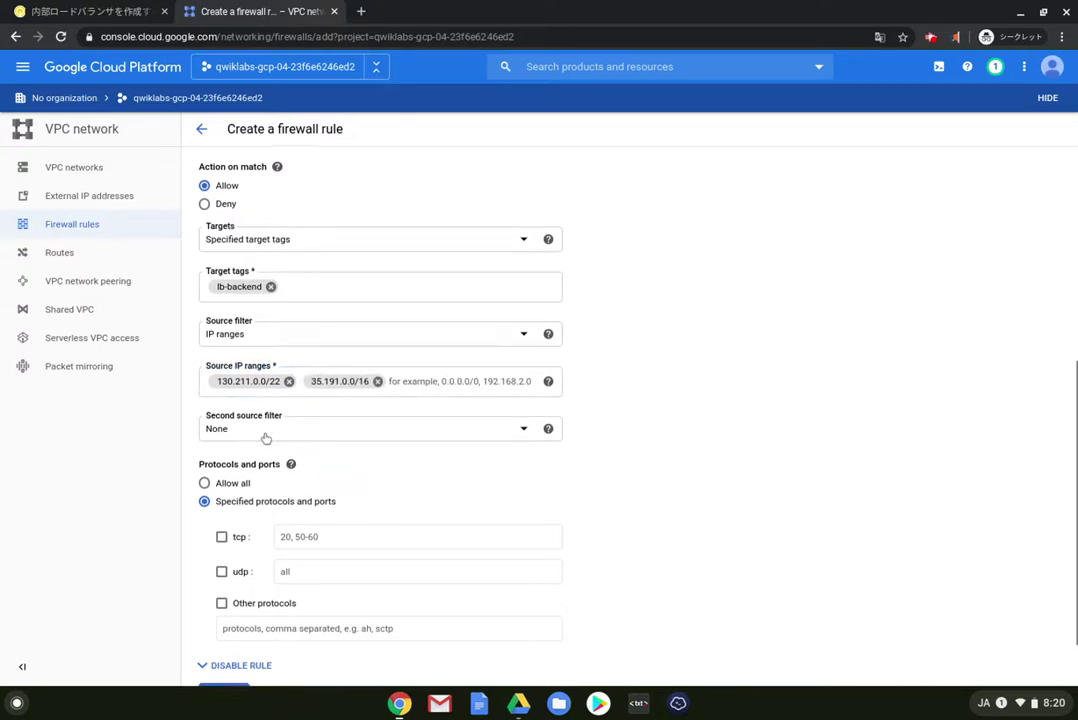
- Allow tcp, check the setting against the lab's protocol row, create the app-allow-health-check rule and dismiss the menu hint
{"action": "scroll", "coordinate": [230, 430], "scroll_direction": "down", "scroll_amount": 1}
{"action": "left_click", "coordinate": [220, 479]}
{"action": "left_click", "coordinate": [90, 11]}
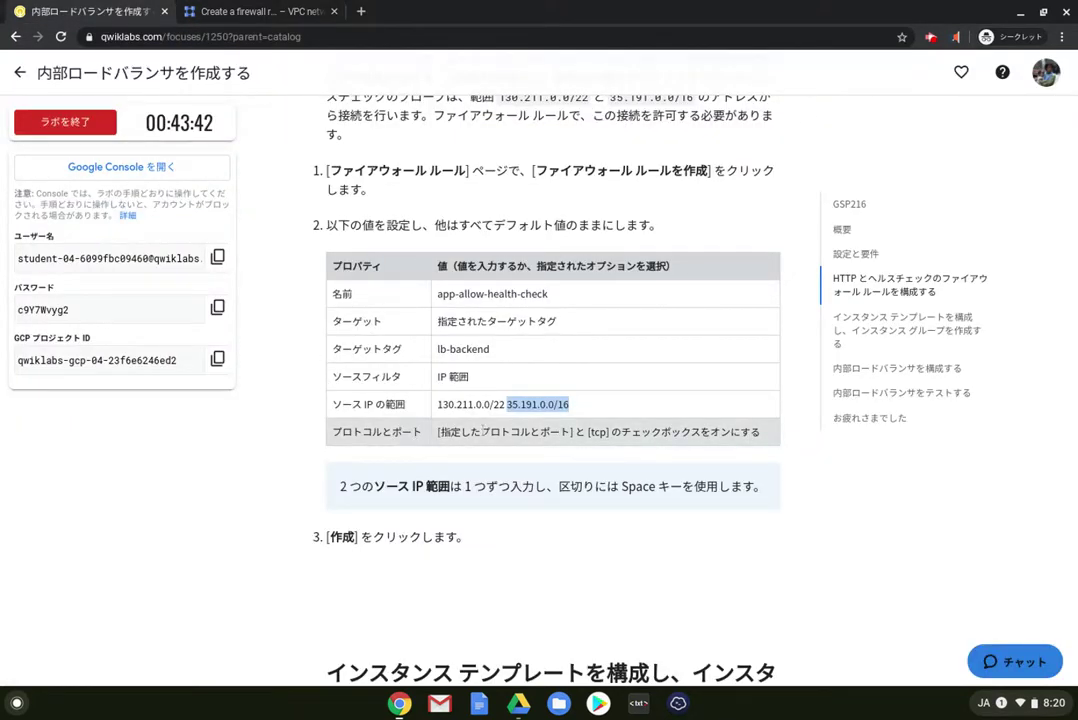
{"action": "left_click", "coordinate": [226, 12]}
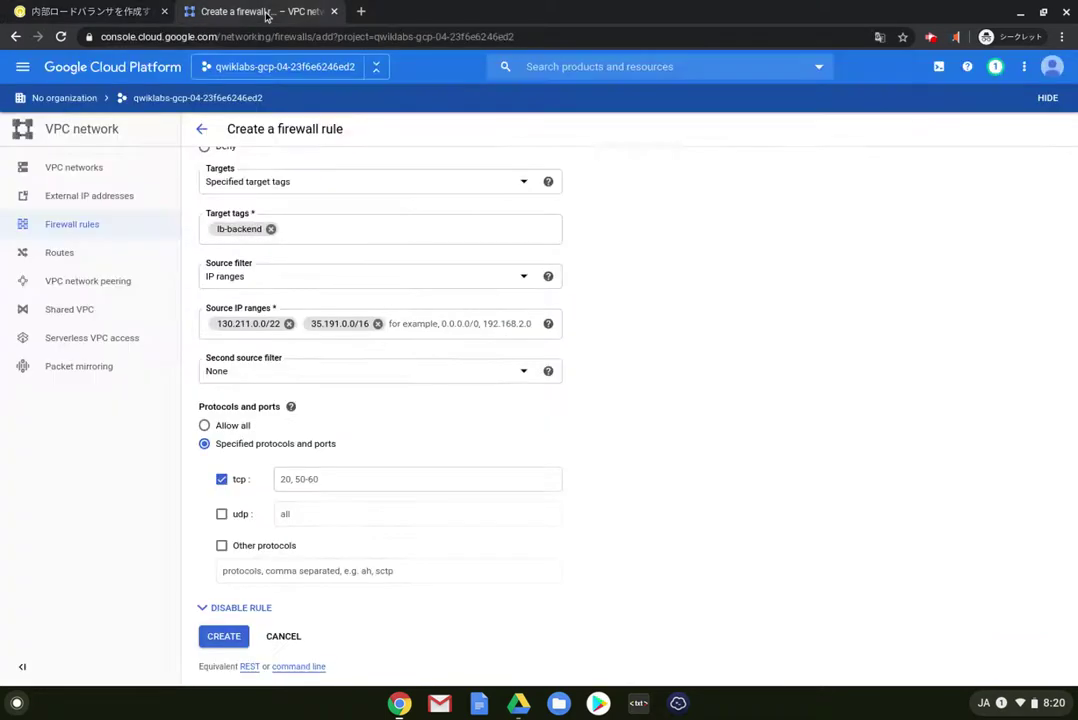
{"action": "left_click", "coordinate": [222, 637]}
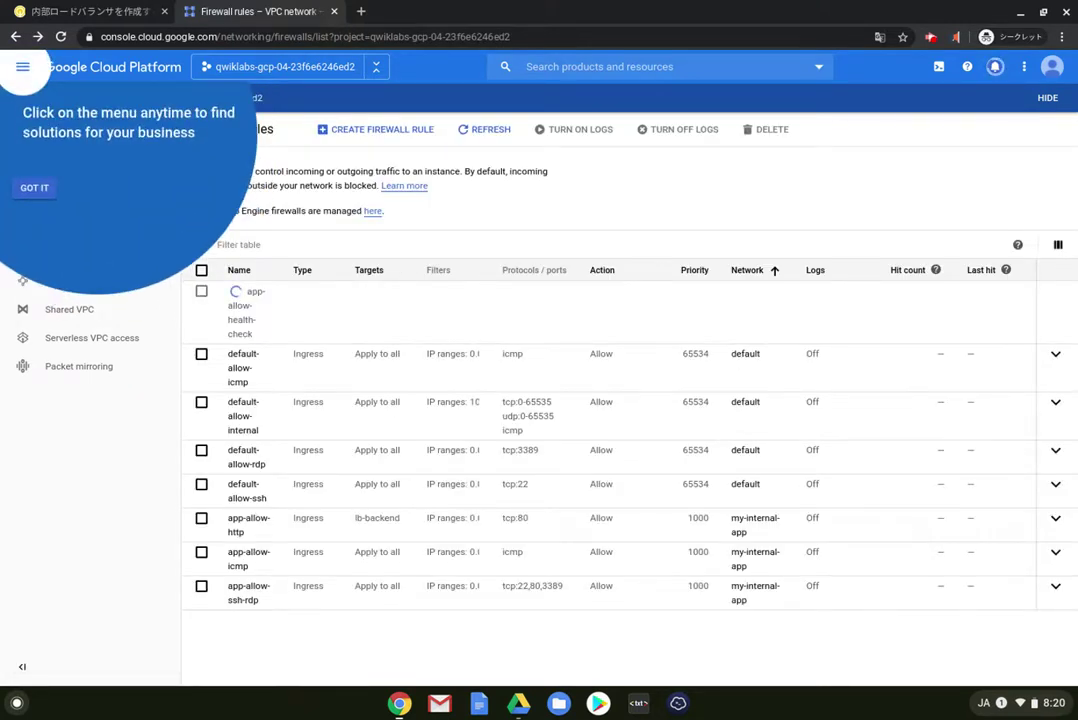
{"action": "left_click", "coordinate": [34, 188]}
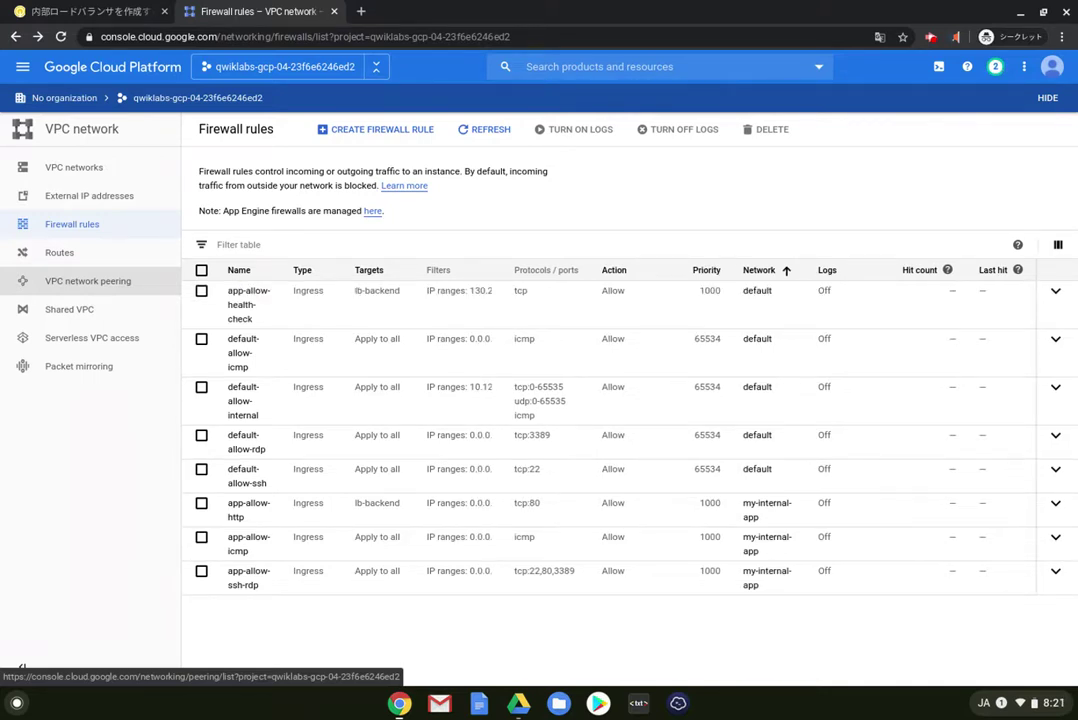
- Read the lab's instructions for configuring an instance template and select the template name instance-template-1
{"action": "left_click", "coordinate": [98, 18]}
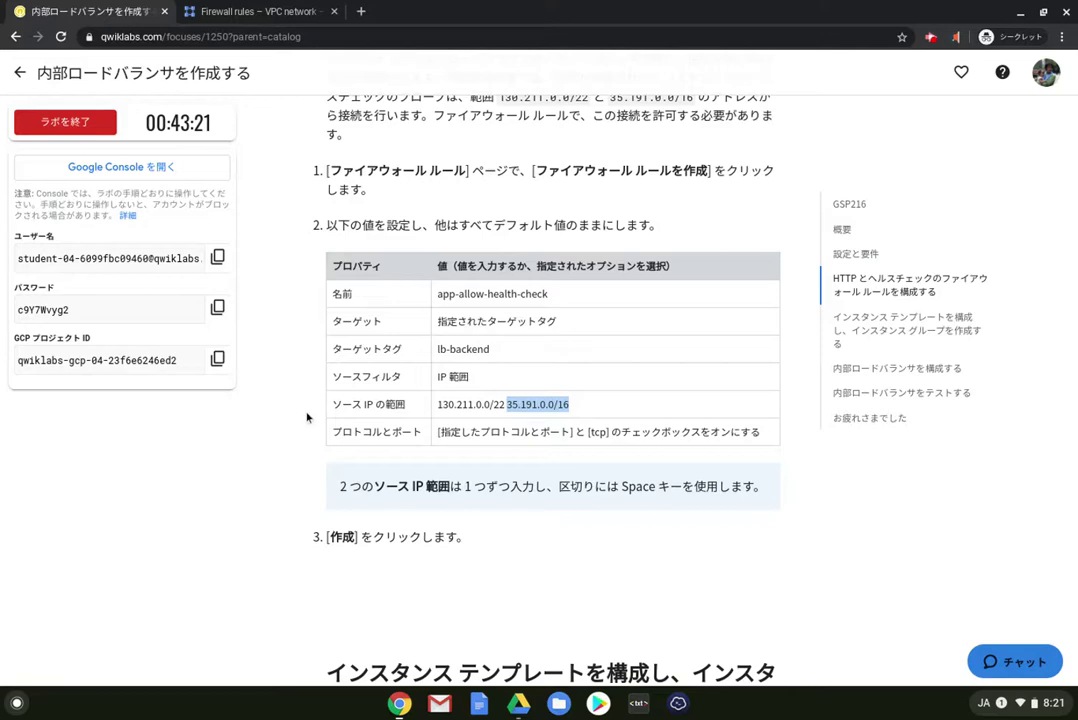
{"action": "scroll", "coordinate": [307, 418], "scroll_direction": "down", "scroll_amount": 5}
{"action": "scroll", "coordinate": [298, 395], "scroll_direction": "down", "scroll_amount": 2}
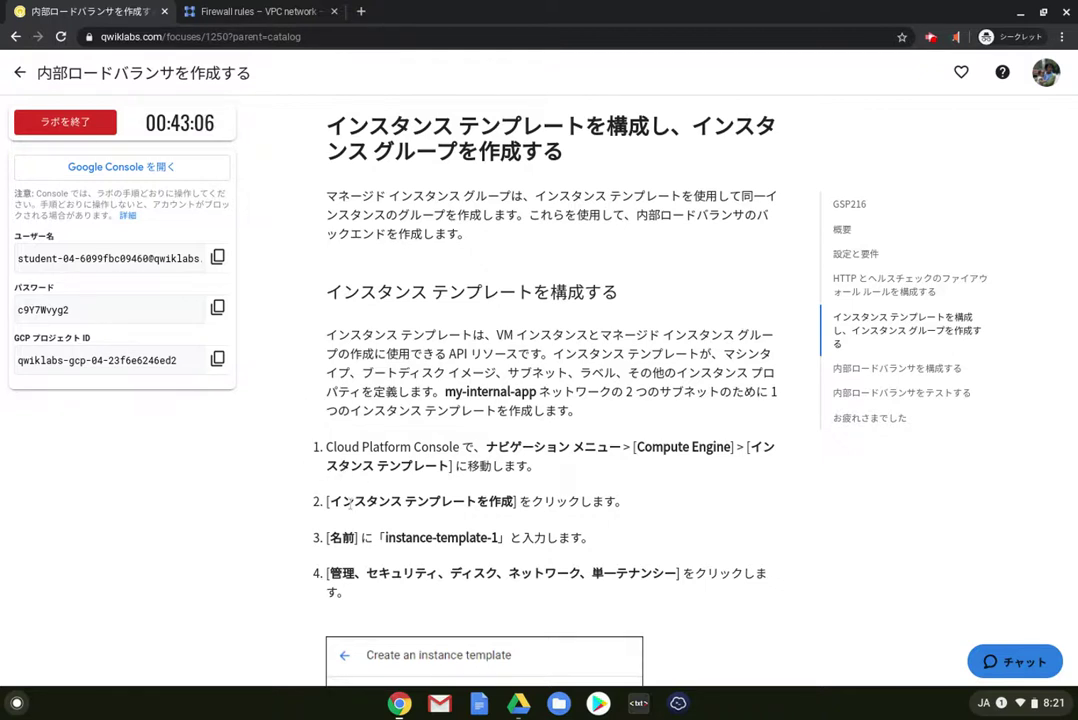
{"action": "left_click_drag", "start_coordinate": [387, 539], "coordinate": [499, 545]}
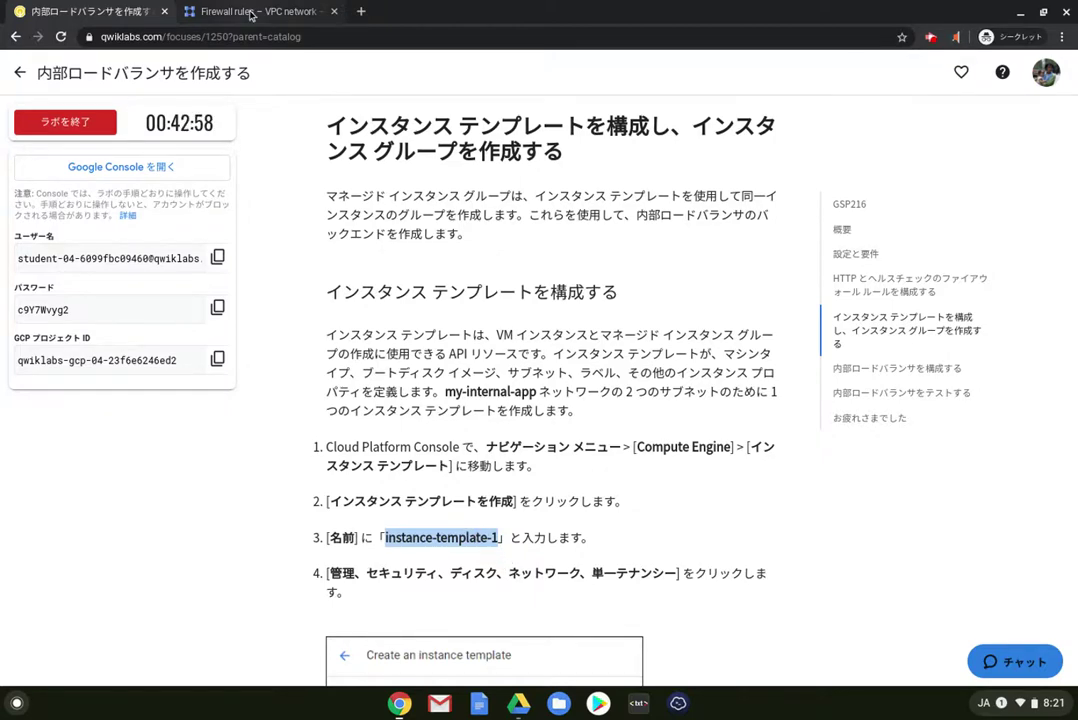
- Go to Compute Engine's instance templates in the console and start a new template named instance-template-1
{"action": "left_click", "coordinate": [252, 13]}
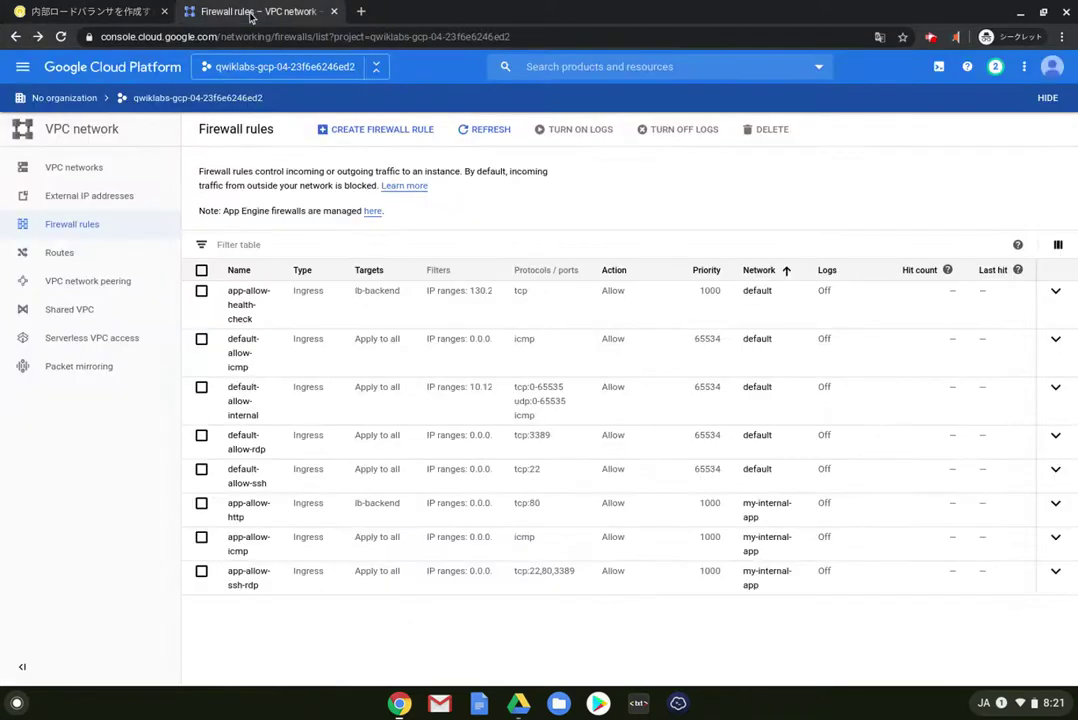
{"action": "left_click", "coordinate": [22, 66]}
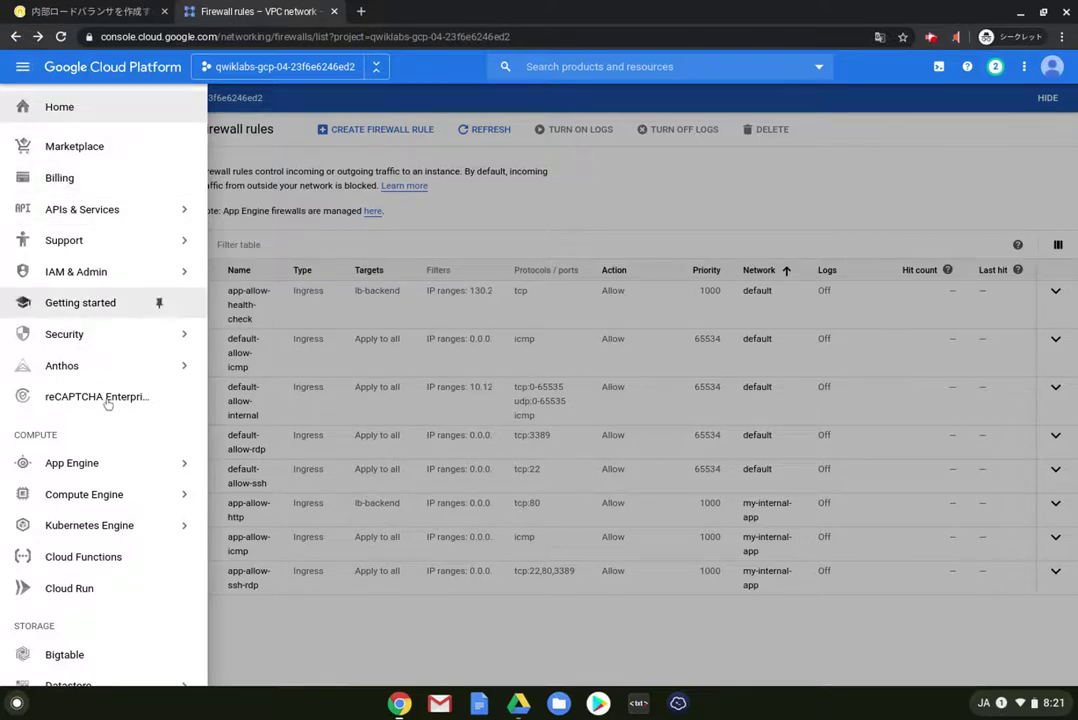
{"action": "mouse_move", "coordinate": [128, 498]}
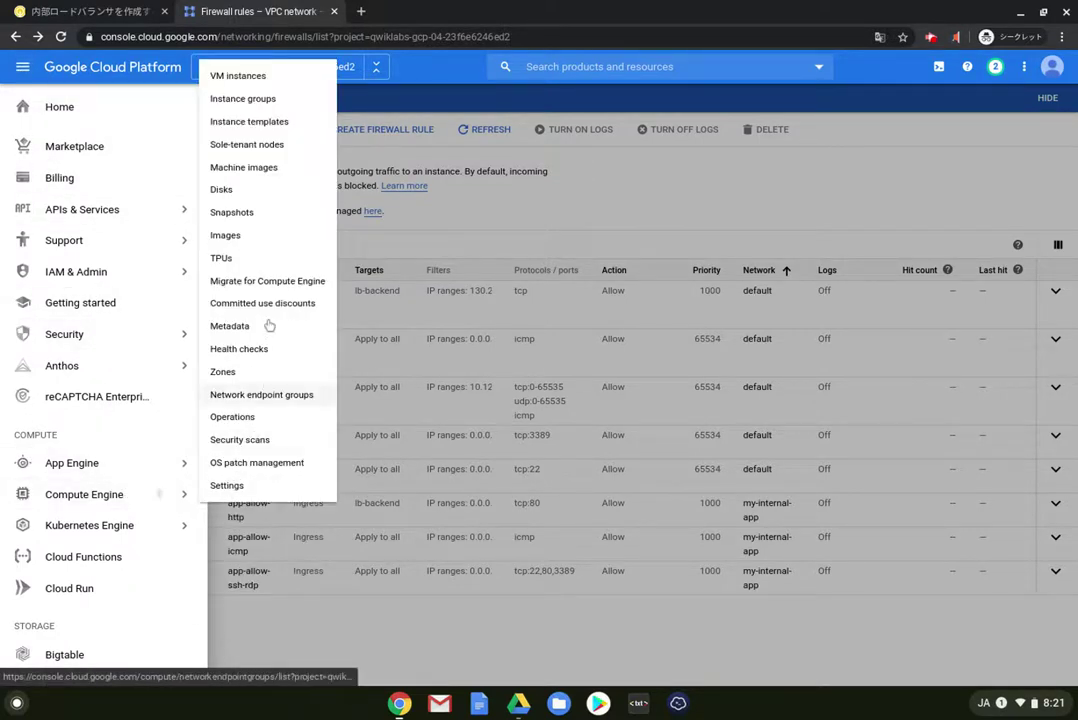
{"action": "left_click", "coordinate": [265, 122]}
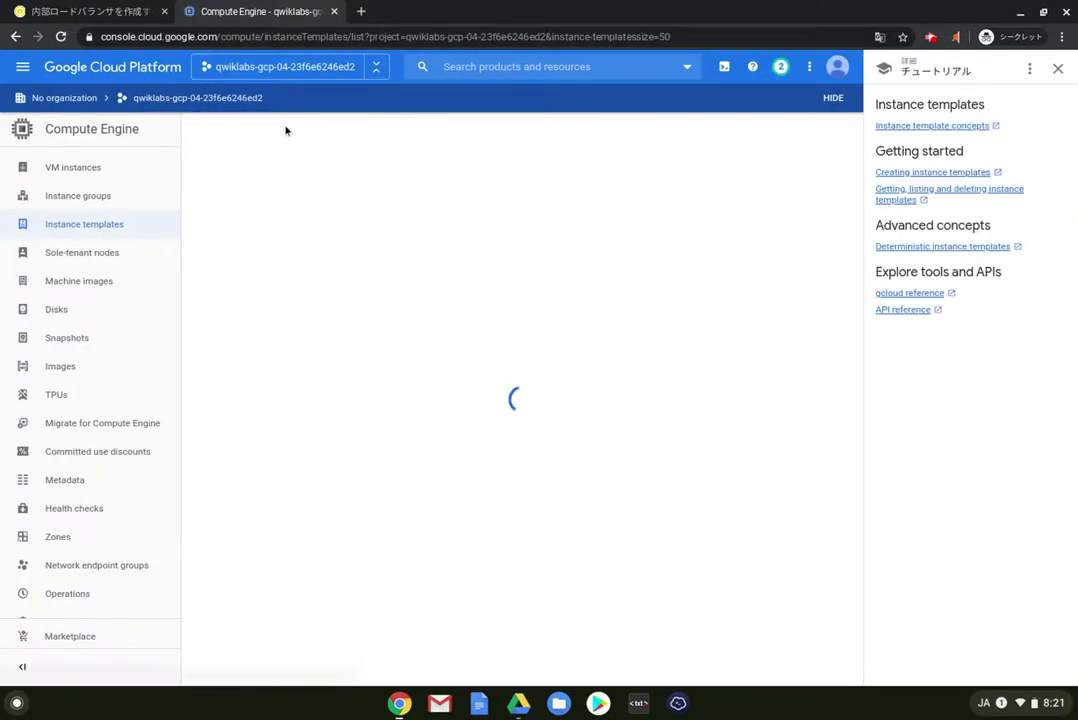
{"action": "left_click", "coordinate": [1058, 69]}
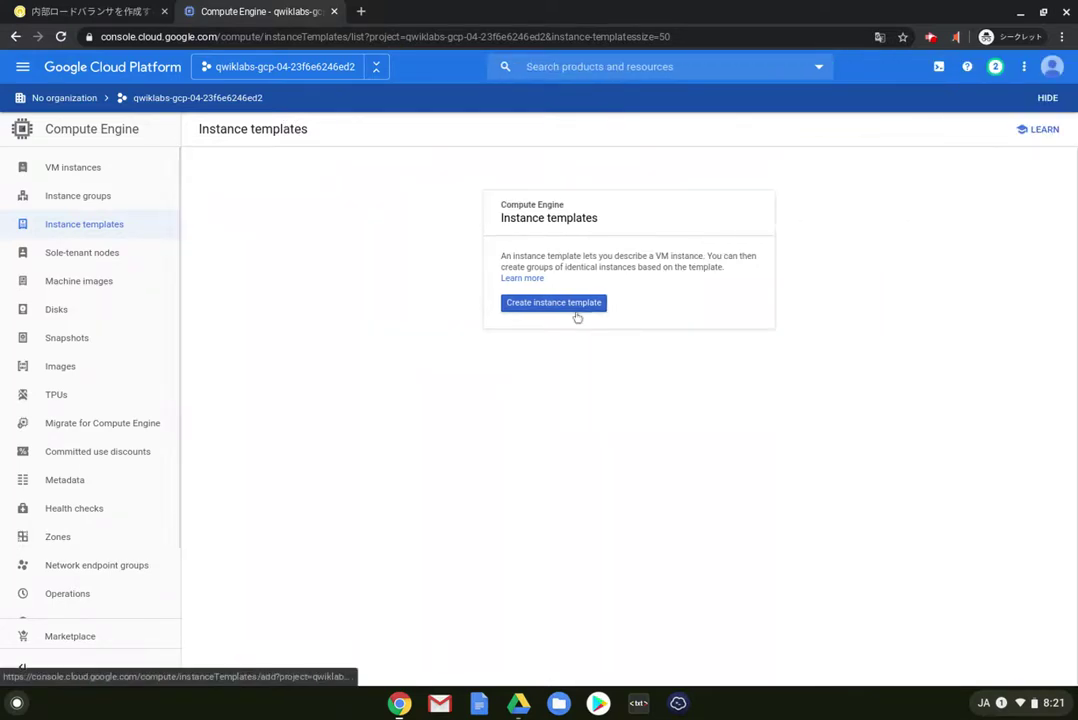
{"action": "left_click", "coordinate": [522, 307]}
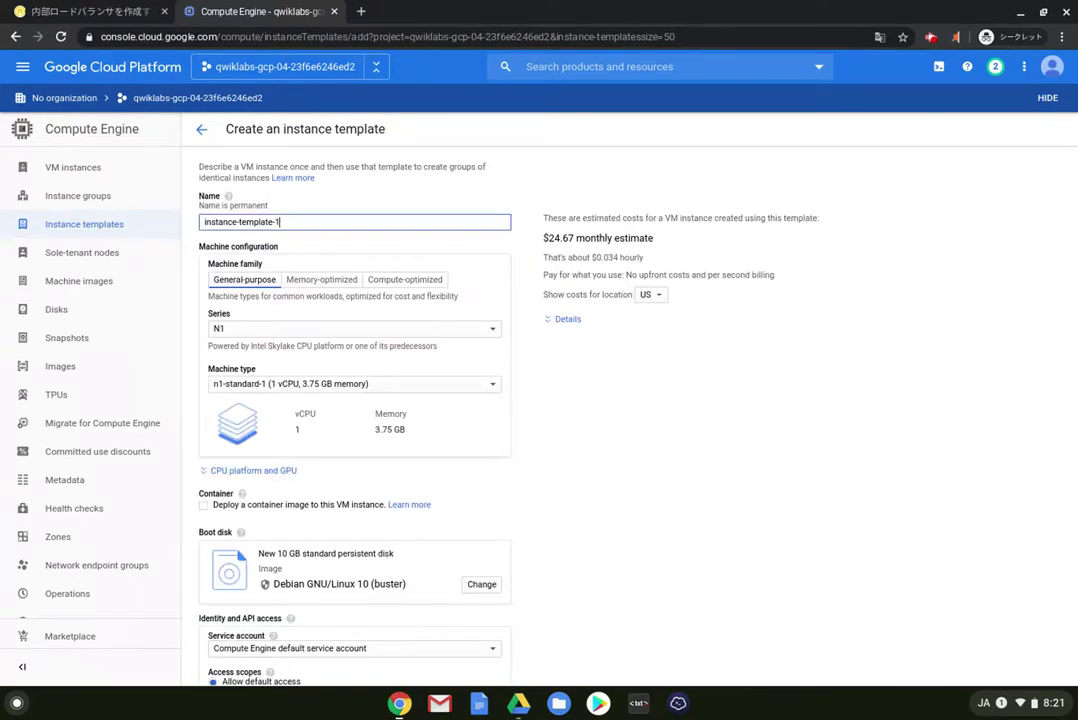
{"action": "key", "text": "ctrl+a"}
{"action": "key", "text": "End"}
- Review the lab's metadata and networking instructions and expand the template's management, security, disks, networking and sole tenancy settings
{"action": "left_click", "coordinate": [100, 13]}
{"action": "scroll", "coordinate": [305, 349], "scroll_direction": "down", "scroll_amount": 4}
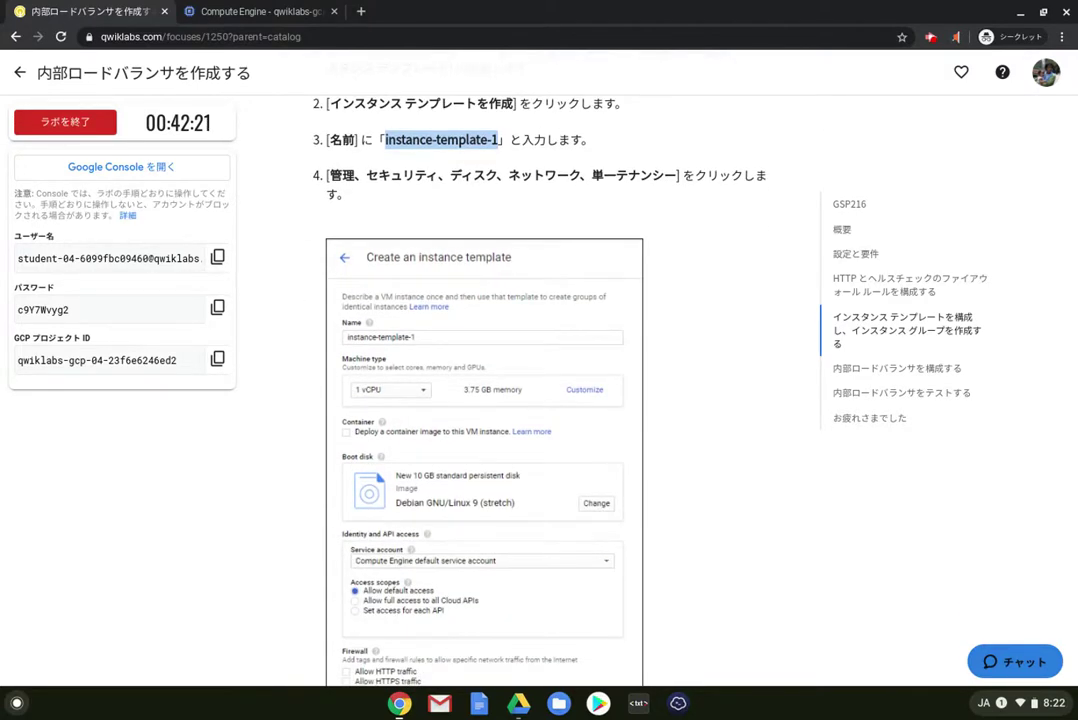
{"action": "scroll", "coordinate": [297, 302], "scroll_direction": "down", "scroll_amount": 3}
{"action": "scroll", "coordinate": [297, 302], "scroll_direction": "down", "scroll_amount": 2}
{"action": "scroll", "coordinate": [297, 302], "scroll_direction": "down", "scroll_amount": 3}
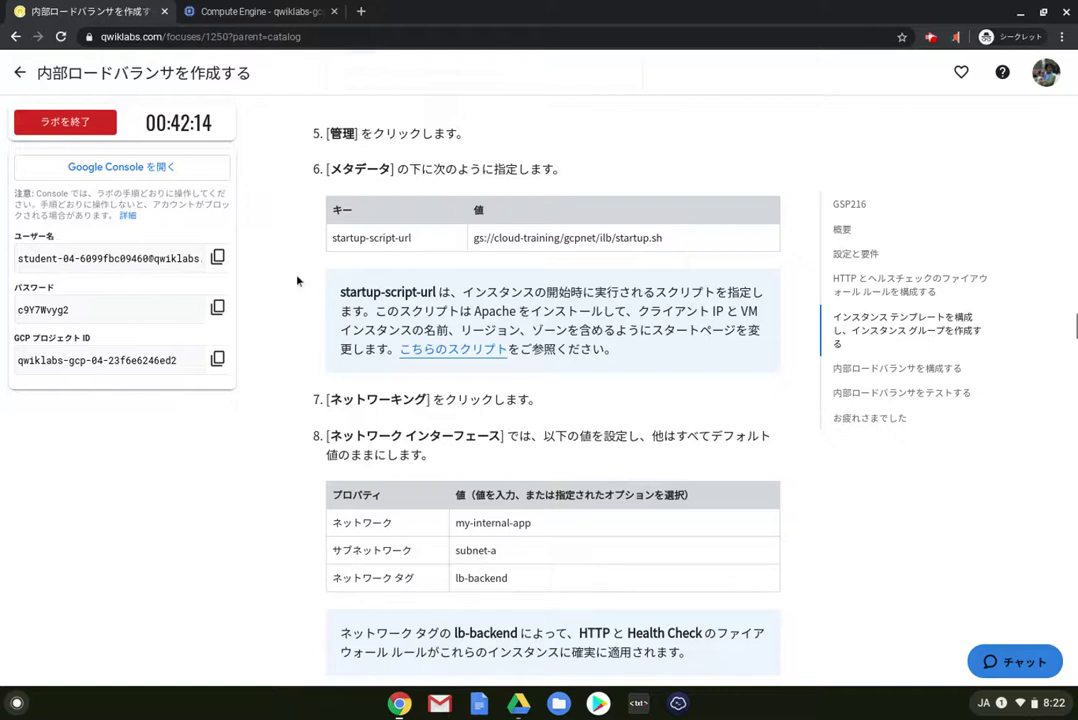
{"action": "left_click", "coordinate": [255, 11]}
{"action": "scroll", "coordinate": [200, 343], "scroll_direction": "down", "scroll_amount": 1}
{"action": "scroll", "coordinate": [200, 345], "scroll_direction": "down", "scroll_amount": 2}
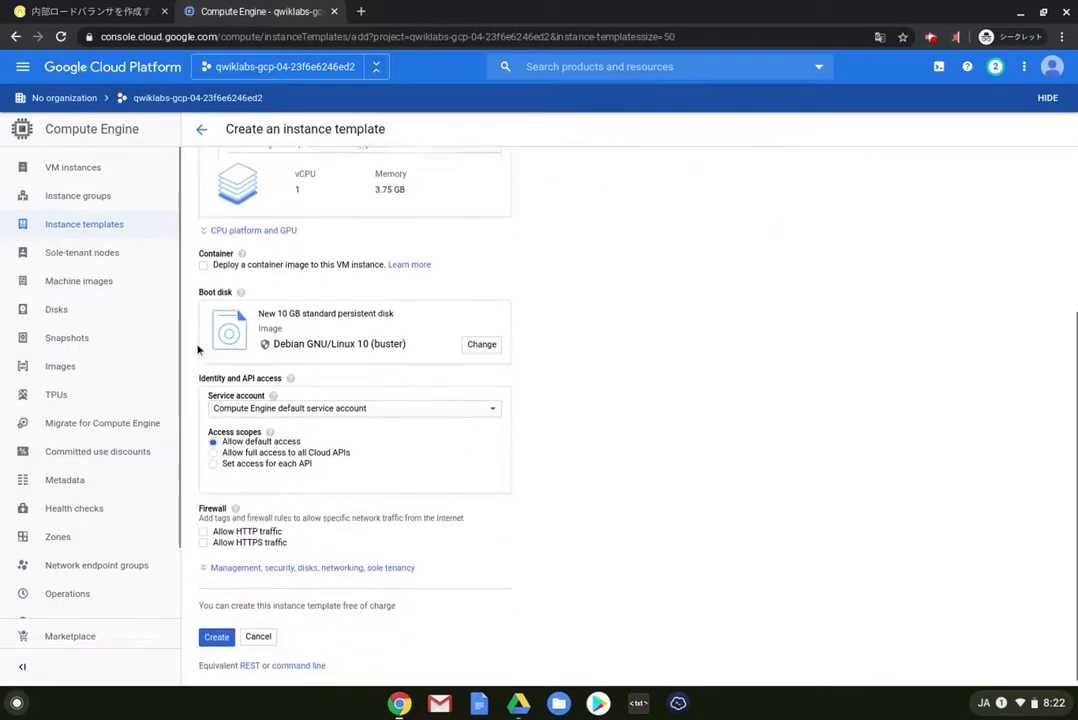
{"action": "left_click", "coordinate": [227, 565]}
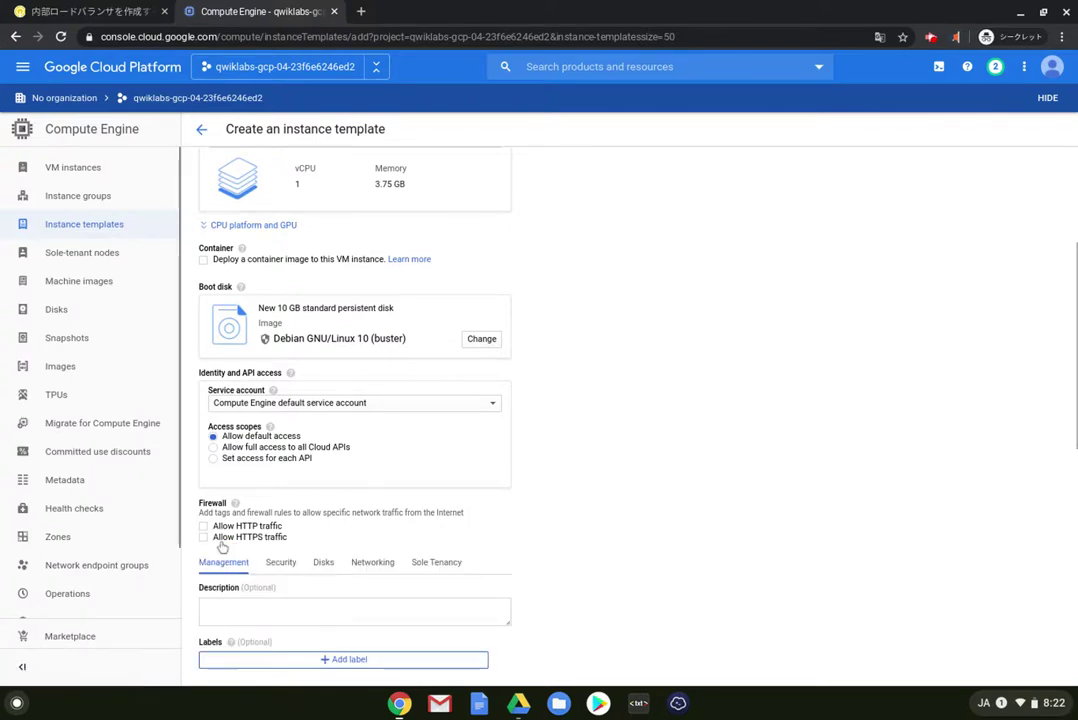
{"action": "scroll", "coordinate": [222, 547], "scroll_direction": "down", "scroll_amount": 3}
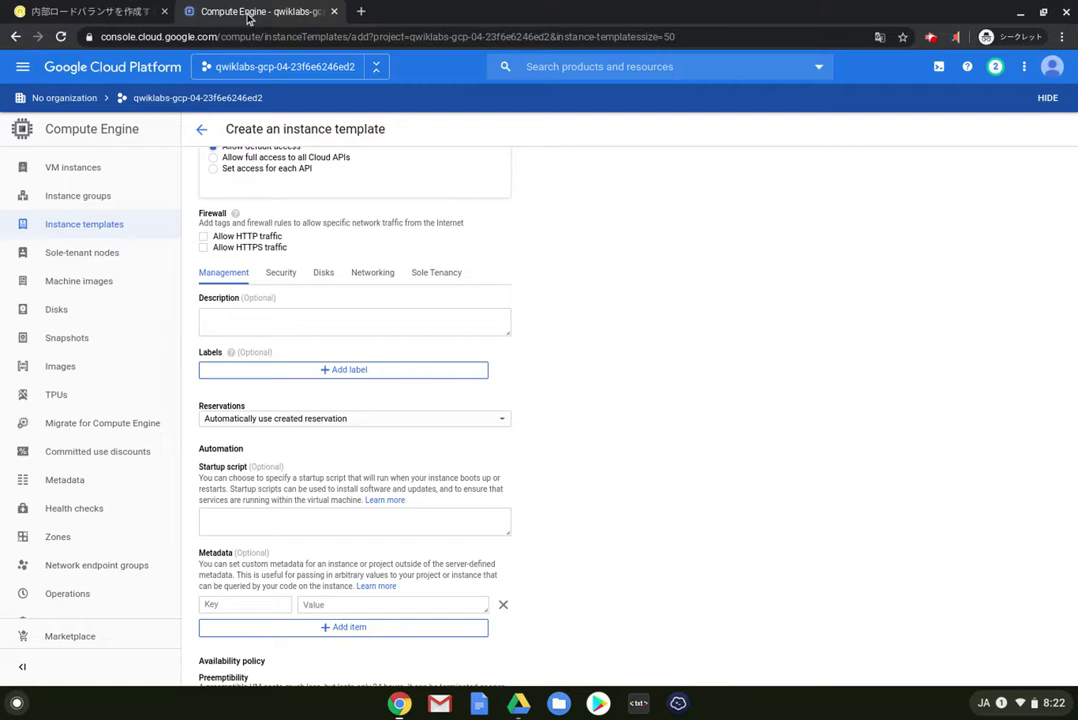
- Copy the metadata key startup-script-url from the lab's table and enter it as the template's metadata key
{"action": "left_click", "coordinate": [80, 12]}
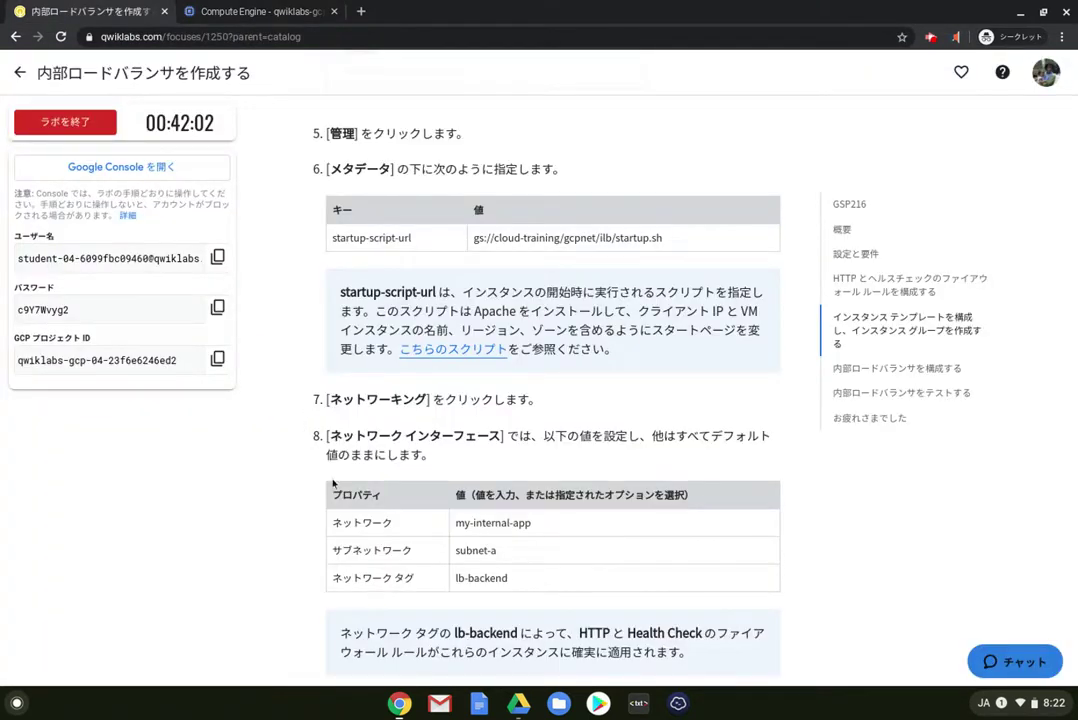
{"action": "left_click_drag", "start_coordinate": [411, 238], "coordinate": [332, 238]}
{"action": "key", "text": "ctrl+c"}
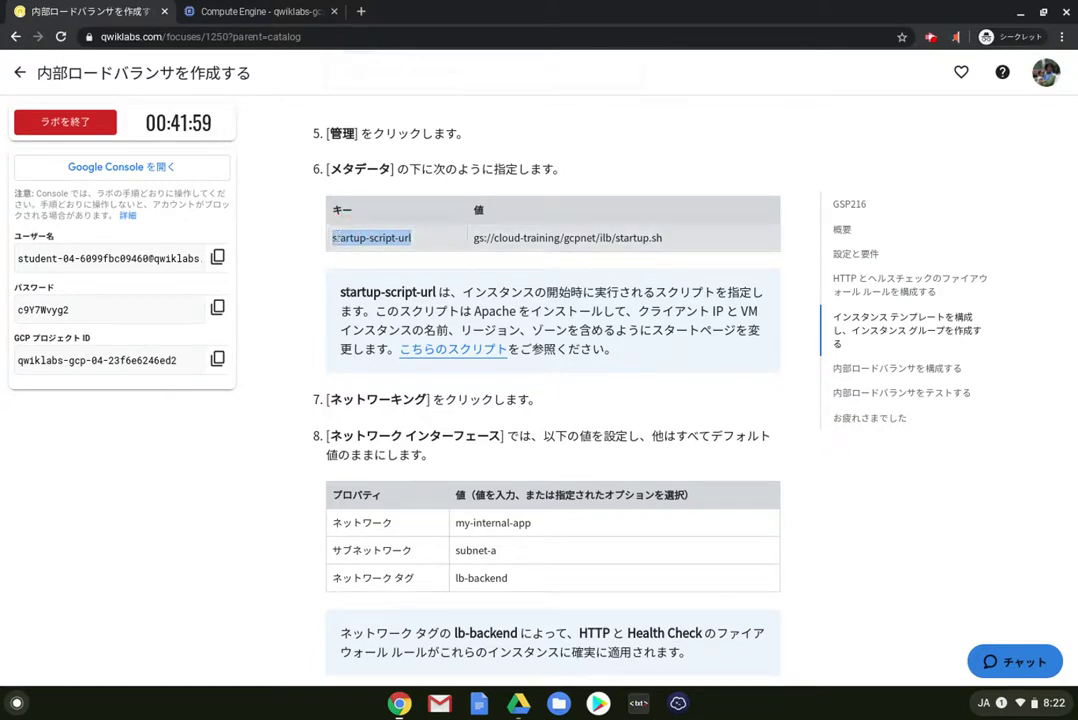
{"action": "left_click", "coordinate": [240, 12]}
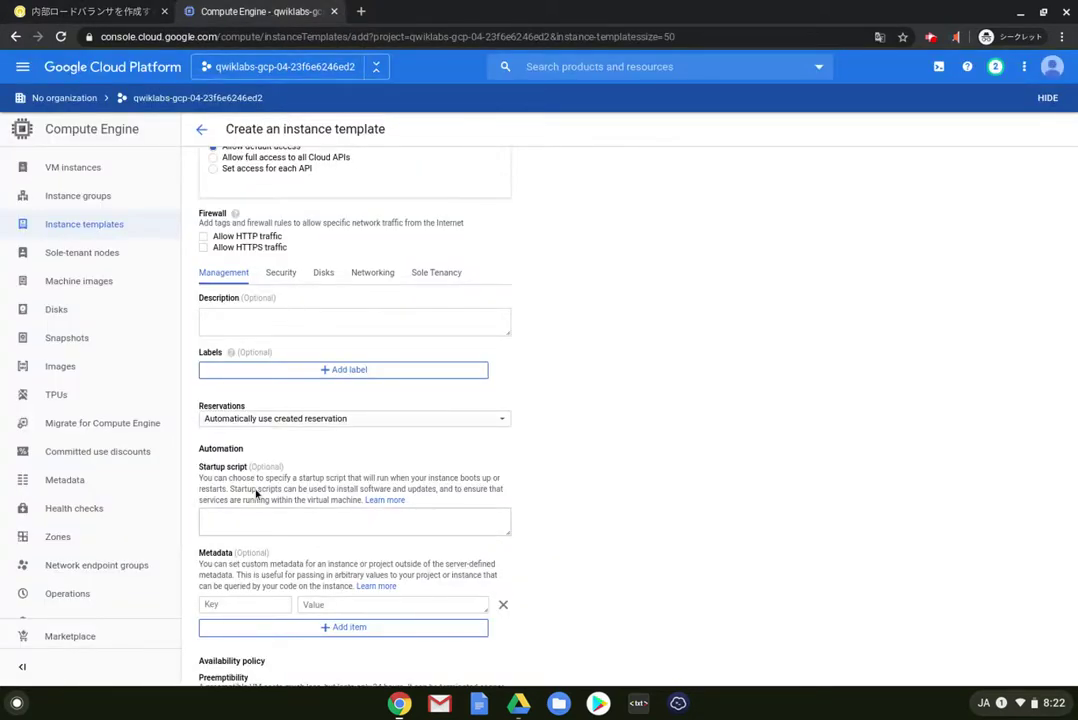
{"action": "left_click", "coordinate": [209, 605]}
{"action": "key", "text": "ctrl+v"}
- Copy the value gs://cloud-training/gcpnet/ilb/startup.sh from the lab's table and enter it as the value of the startup-script-url metadata
{"action": "left_click", "coordinate": [65, 14]}
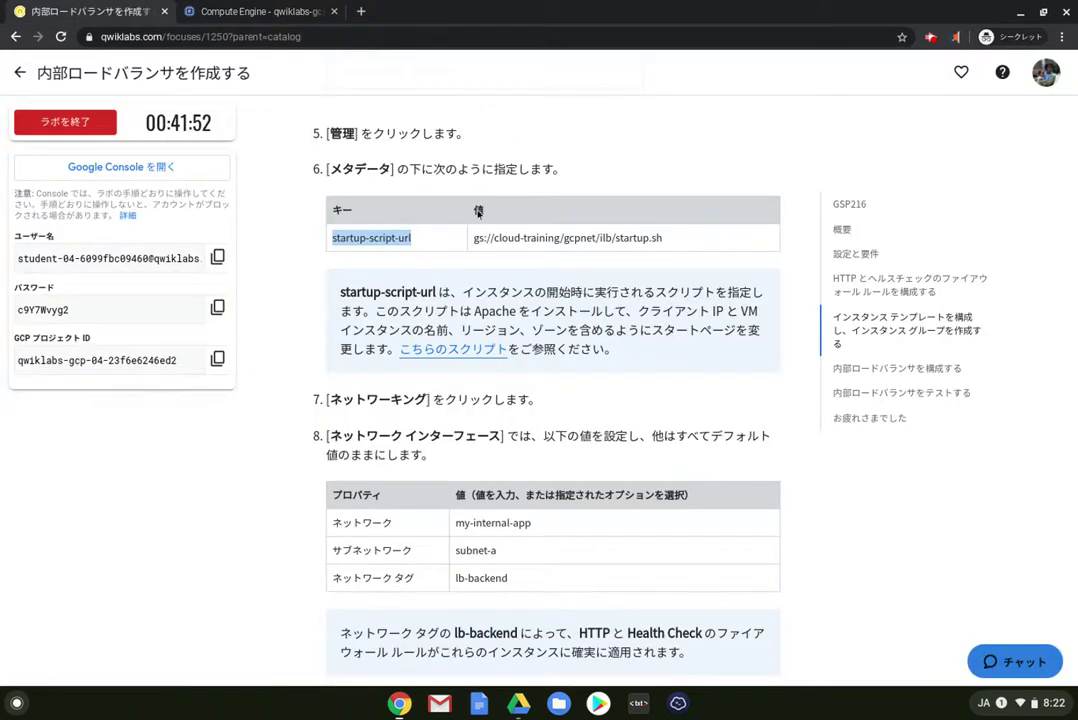
{"action": "left_click_drag", "start_coordinate": [474, 238], "coordinate": [663, 241]}
{"action": "key", "text": "ctrl+c"}
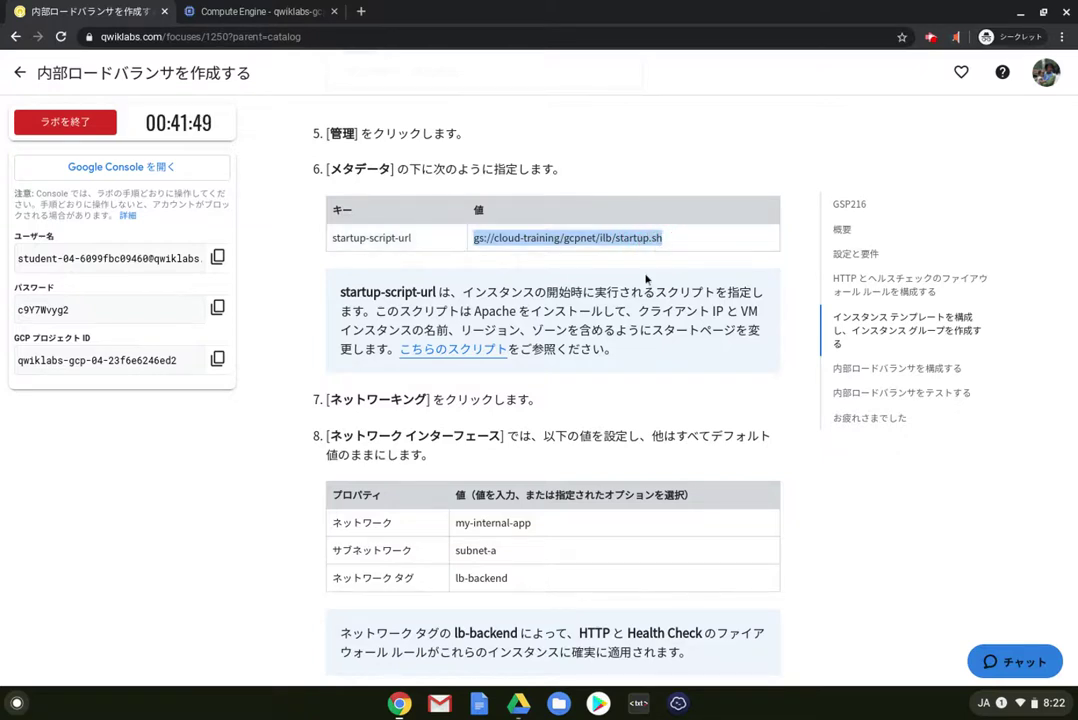
{"action": "left_click", "coordinate": [258, 12]}
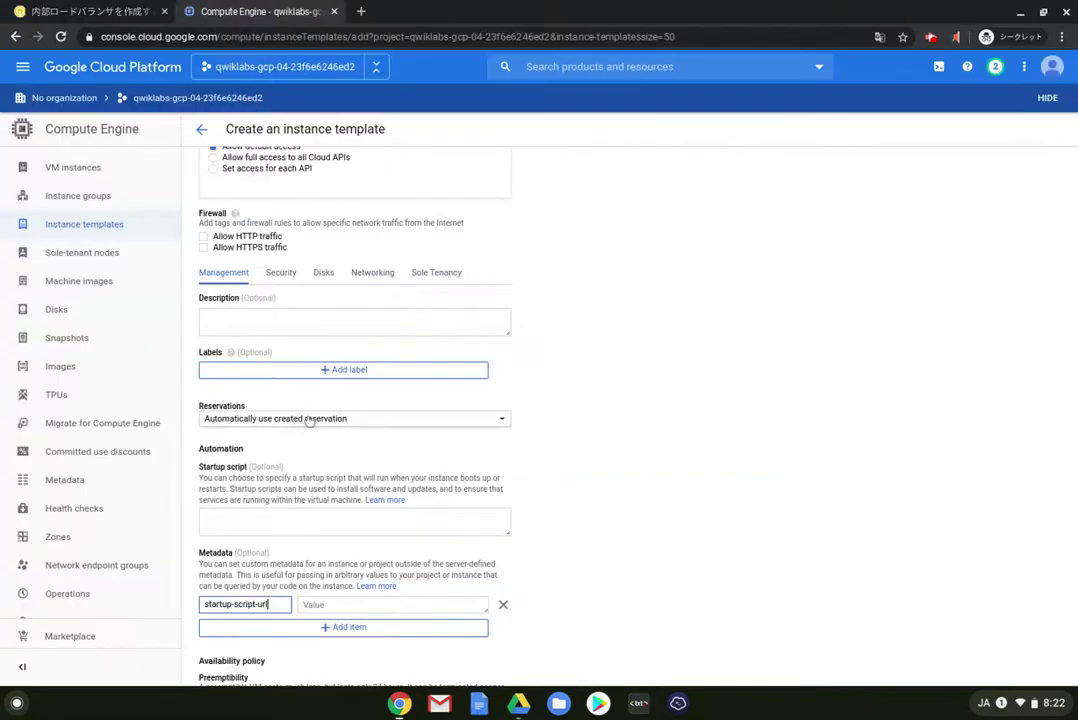
{"action": "left_click", "coordinate": [331, 607]}
{"action": "key", "text": "ctrl+v"}
- Check the lab's network interface values and set the instance template's network to my-internal-app
{"action": "scroll", "coordinate": [222, 485], "scroll_direction": "down", "scroll_amount": 1}
{"action": "scroll", "coordinate": [222, 485], "scroll_direction": "down", "scroll_amount": 4}
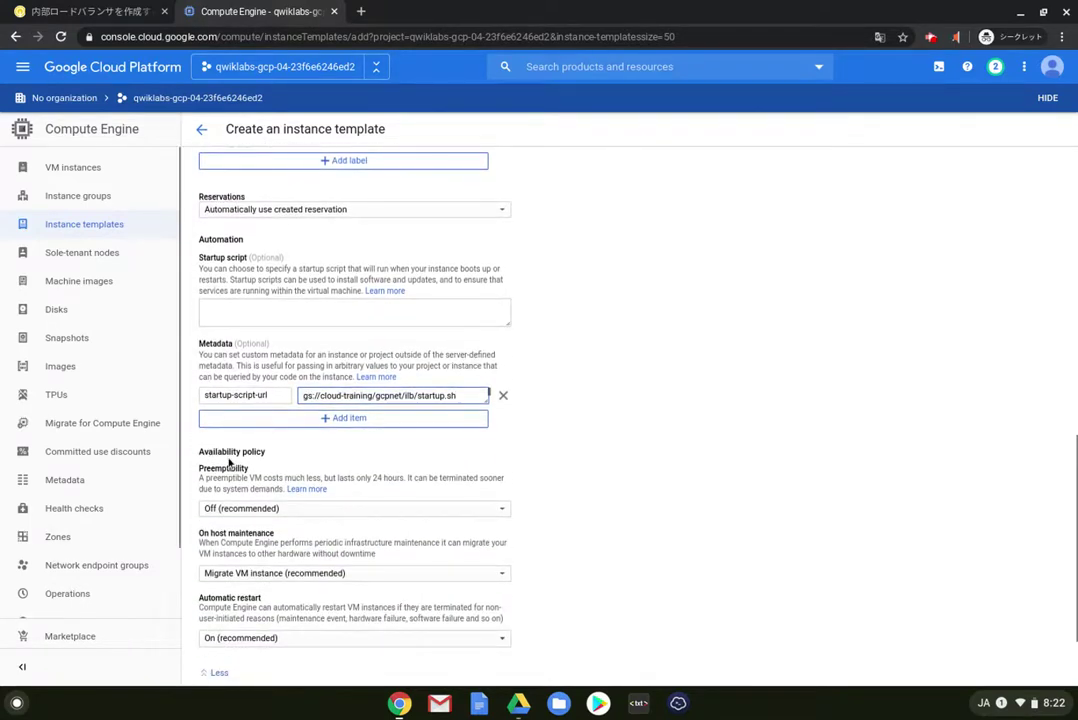
{"action": "left_click", "coordinate": [115, 12]}
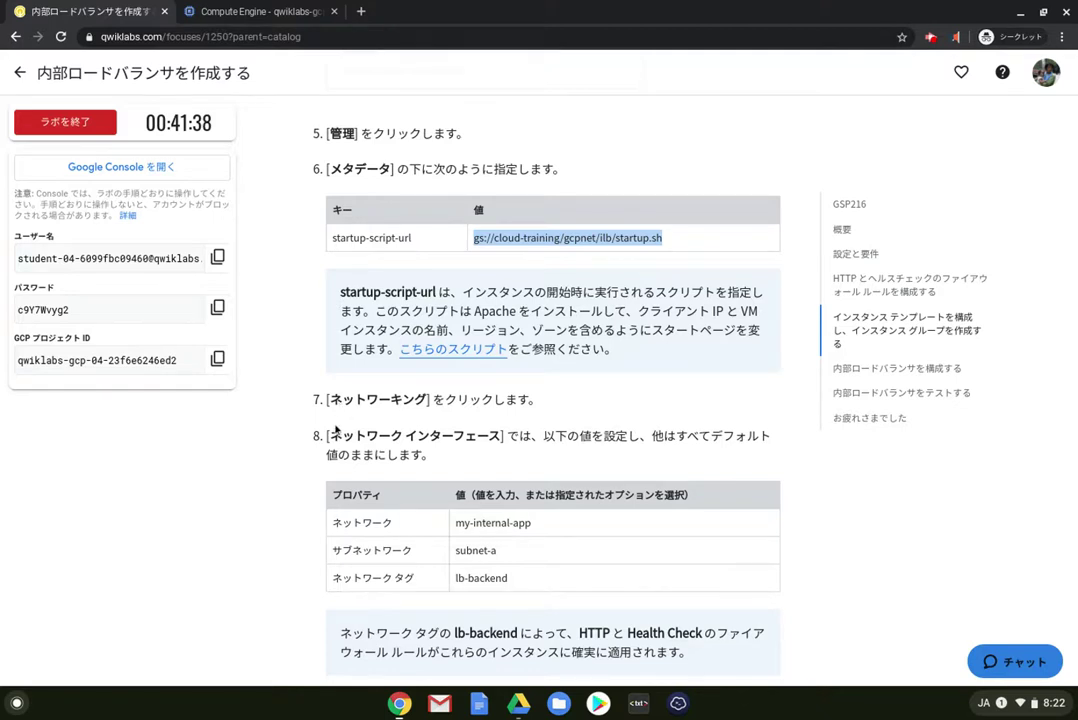
{"action": "scroll", "coordinate": [336, 429], "scroll_direction": "down", "scroll_amount": 2}
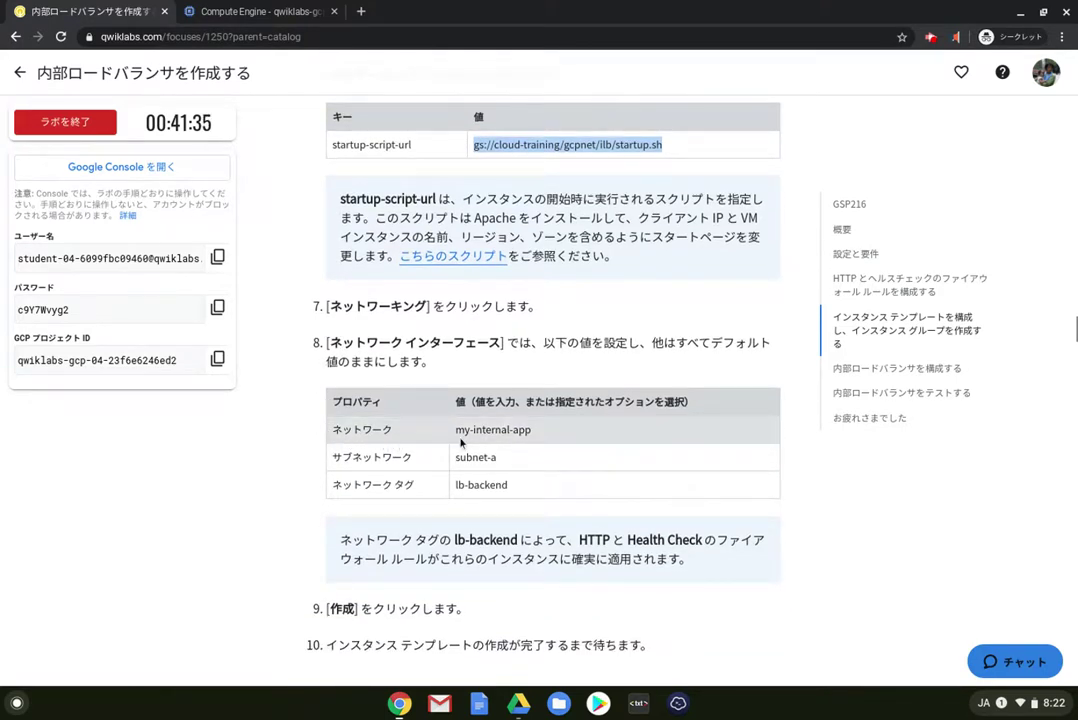
{"action": "left_click", "coordinate": [250, 12]}
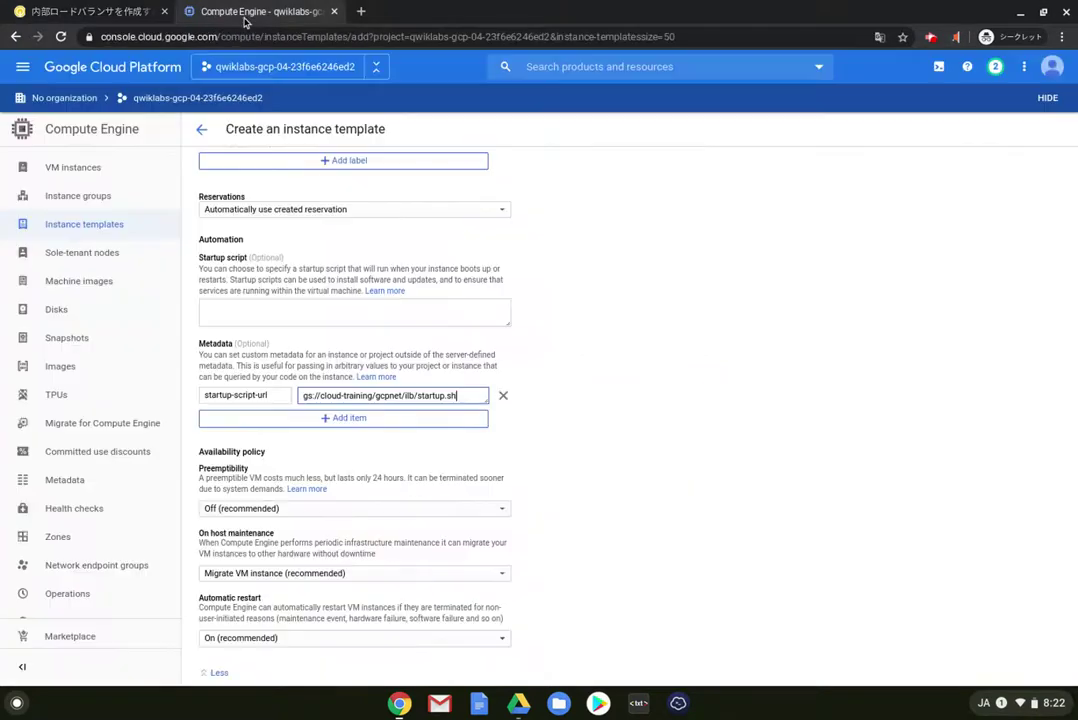
{"action": "scroll", "coordinate": [284, 252], "scroll_direction": "up", "scroll_amount": 3}
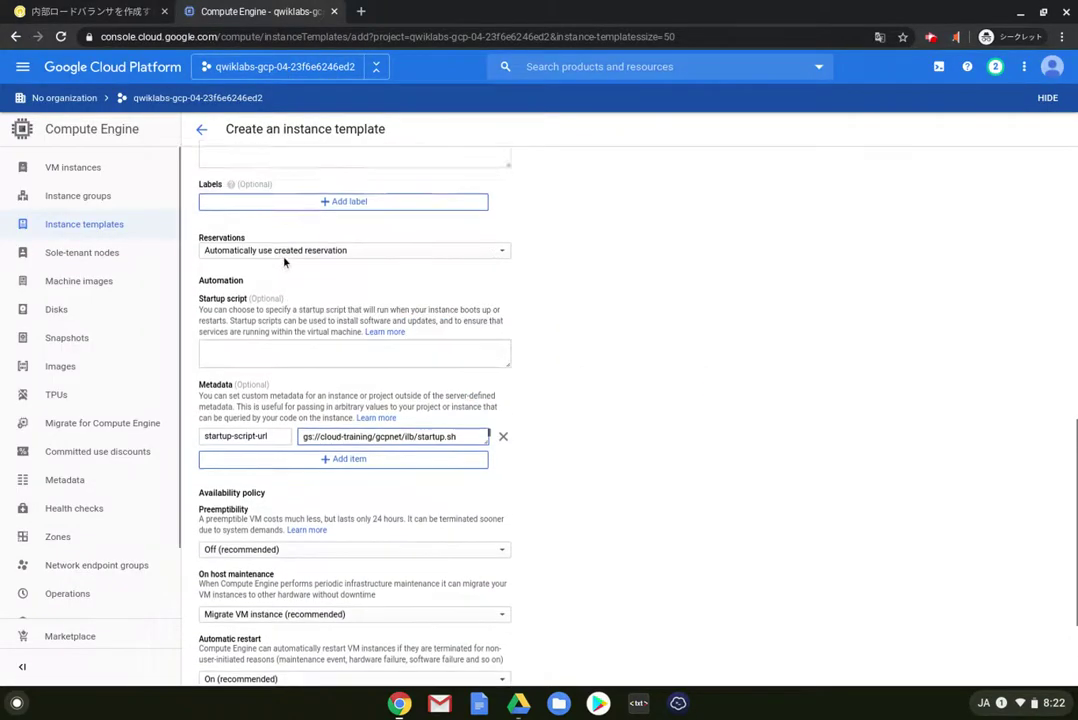
{"action": "left_click", "coordinate": [373, 196]}
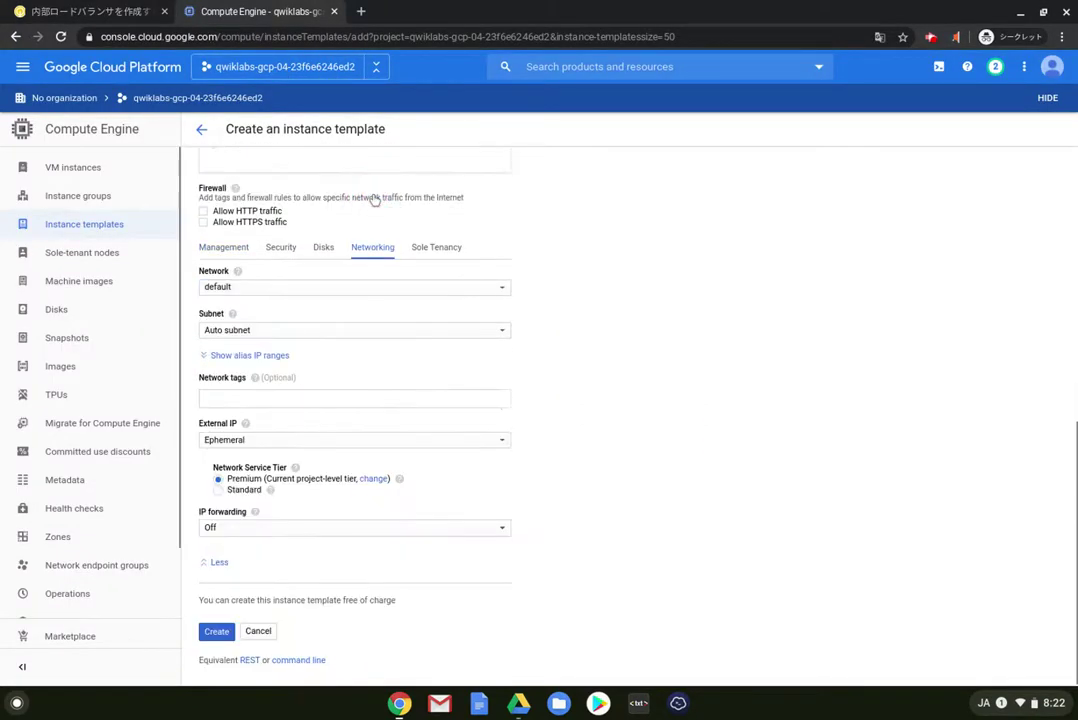
{"action": "left_click", "coordinate": [373, 285]}
{"action": "left_click", "coordinate": [276, 310]}
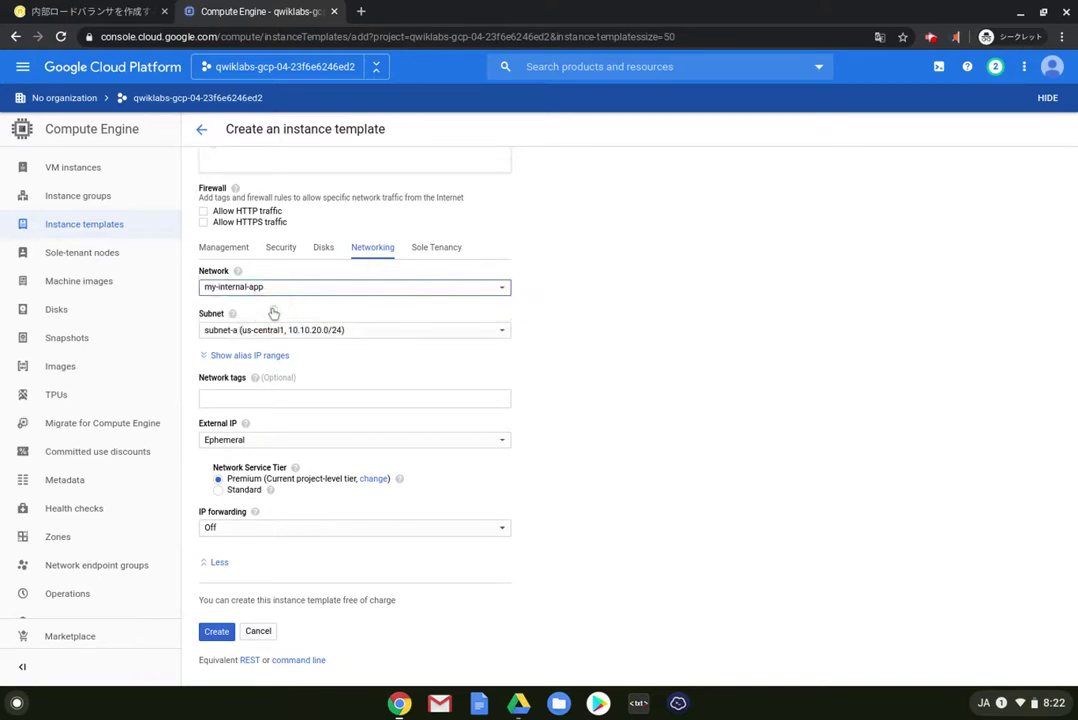
- Copy the network tag lb-backend from the lab's network interface table and add it to the instance template's network tags
{"action": "left_click", "coordinate": [139, 23]}
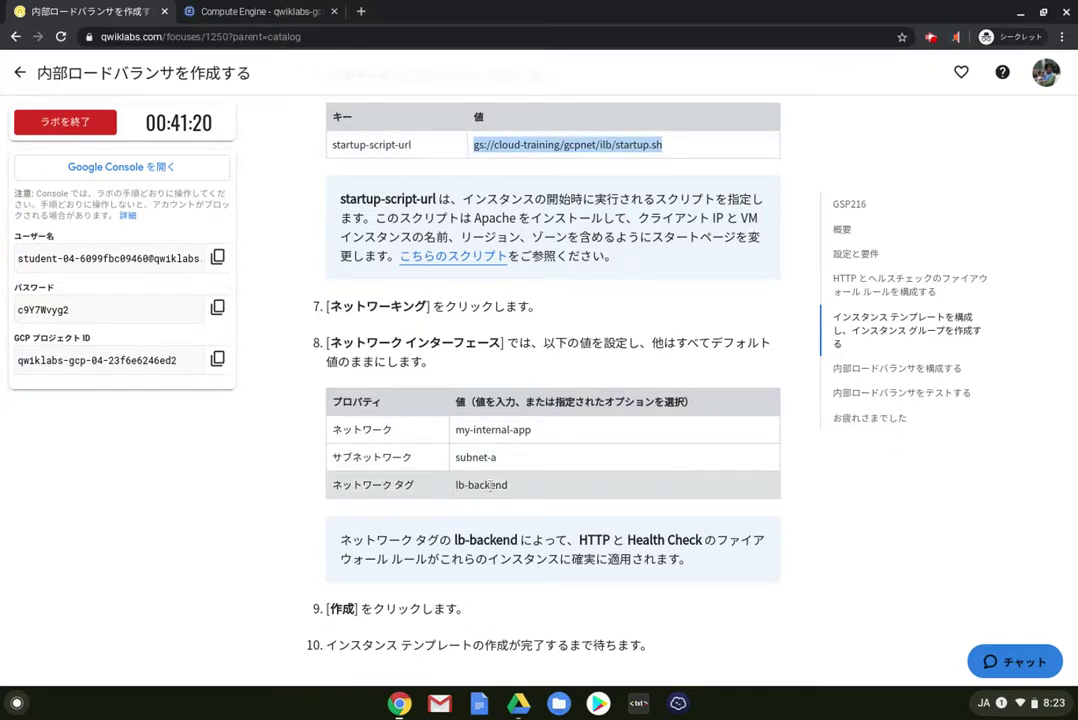
{"action": "left_click_drag", "start_coordinate": [487, 486], "coordinate": [409, 488]}
{"action": "key", "text": "ctrl+c"}
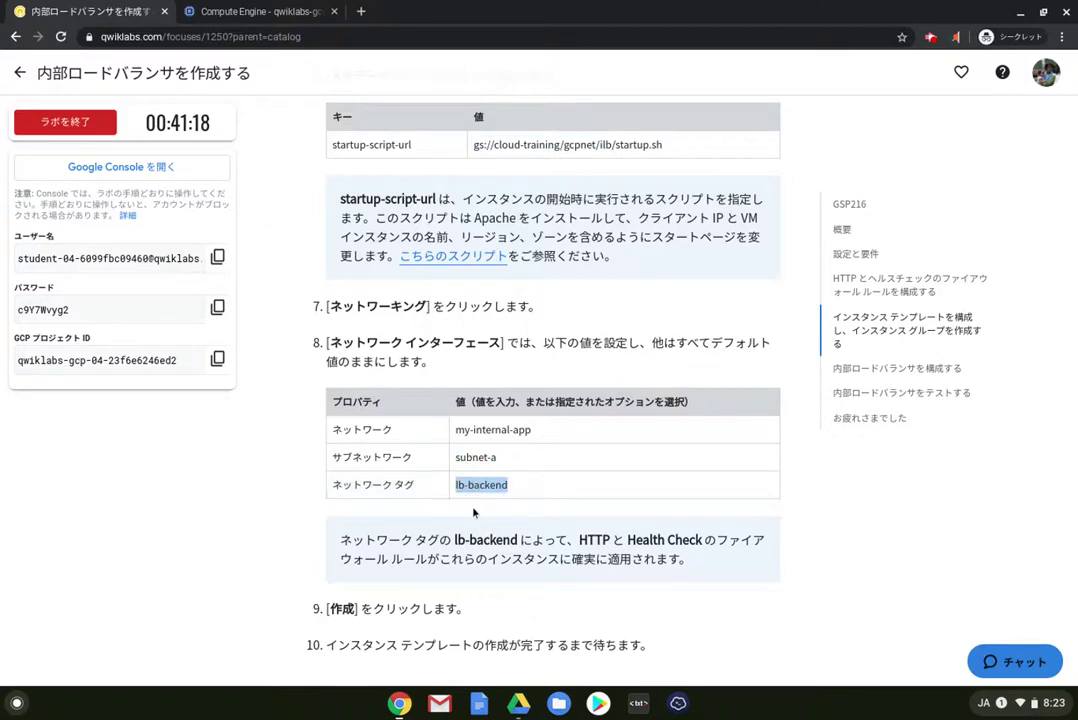
{"action": "left_click", "coordinate": [239, 14]}
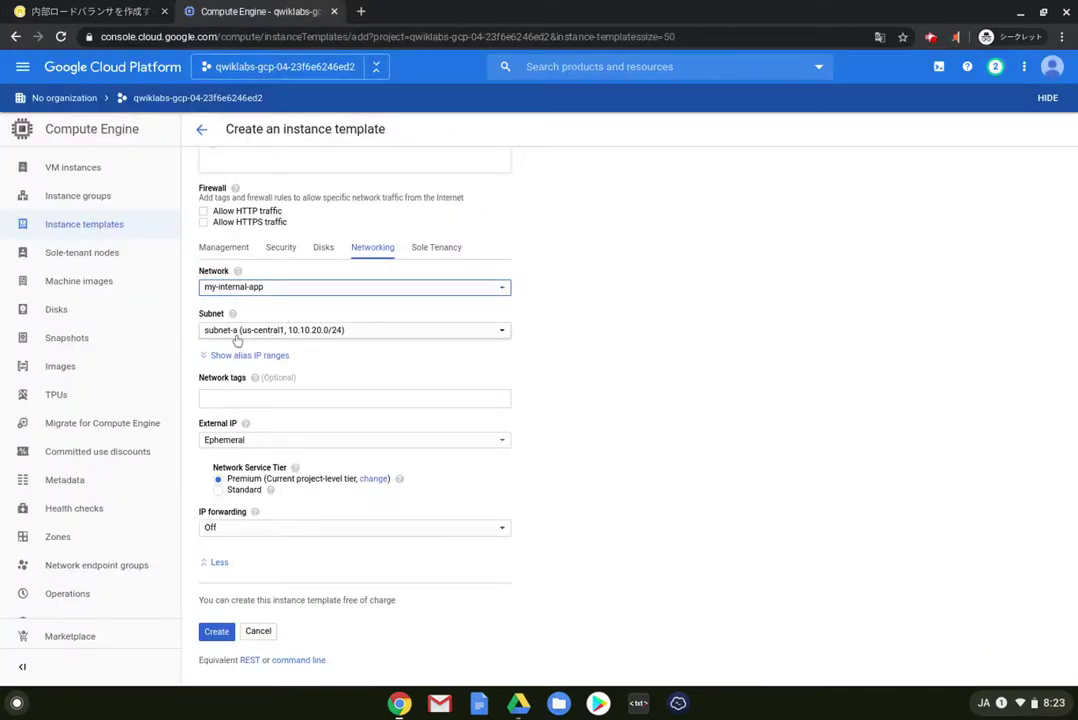
{"action": "left_click", "coordinate": [237, 397]}
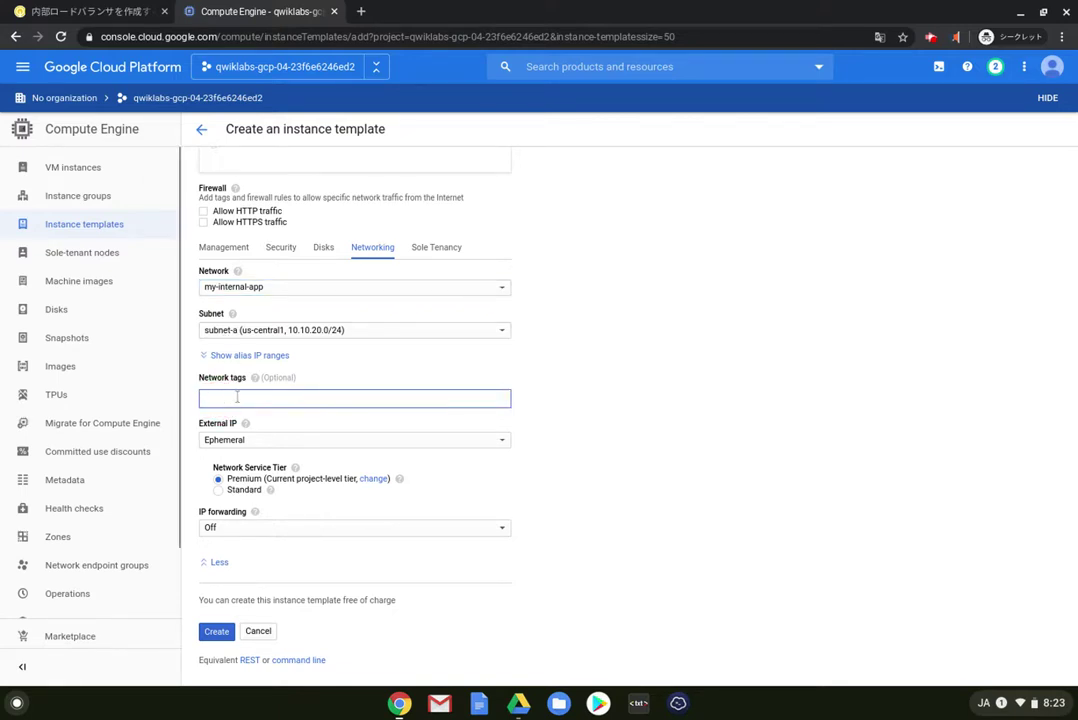
{"action": "key", "text": "ctrl+v"}
{"action": "left_click", "coordinate": [336, 373]}
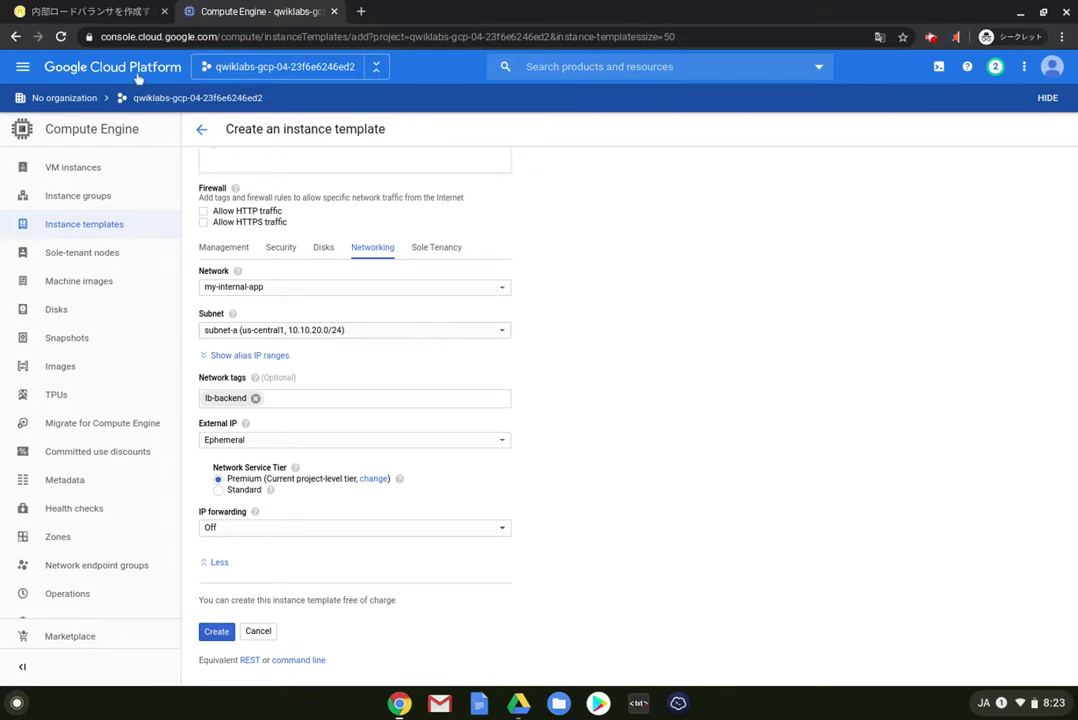
- Check the lab's remaining template instructions and create the instance template with the configured settings
{"action": "left_click", "coordinate": [90, 11]}
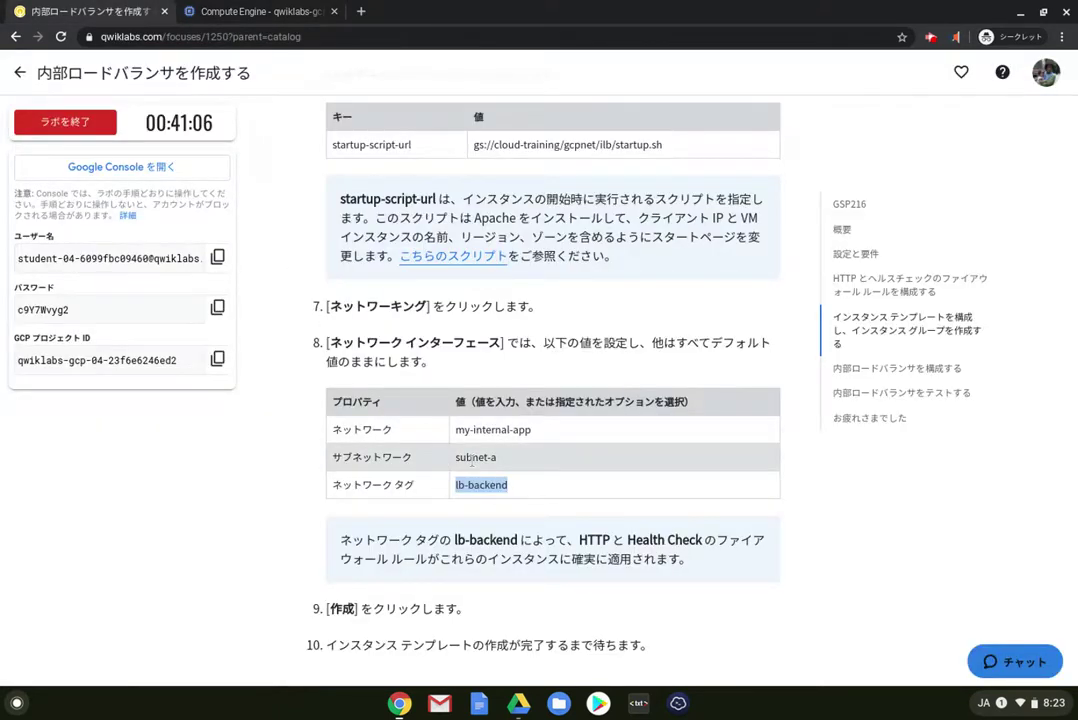
{"action": "scroll", "coordinate": [300, 430], "scroll_direction": "down", "scroll_amount": 3}
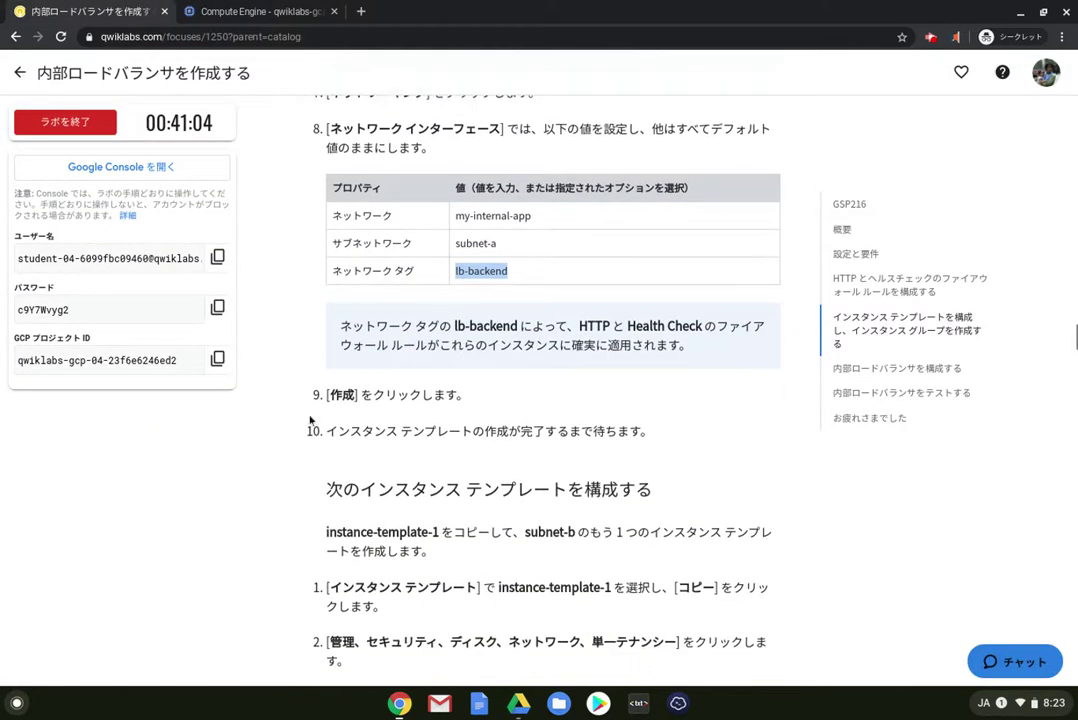
{"action": "left_click", "coordinate": [258, 11]}
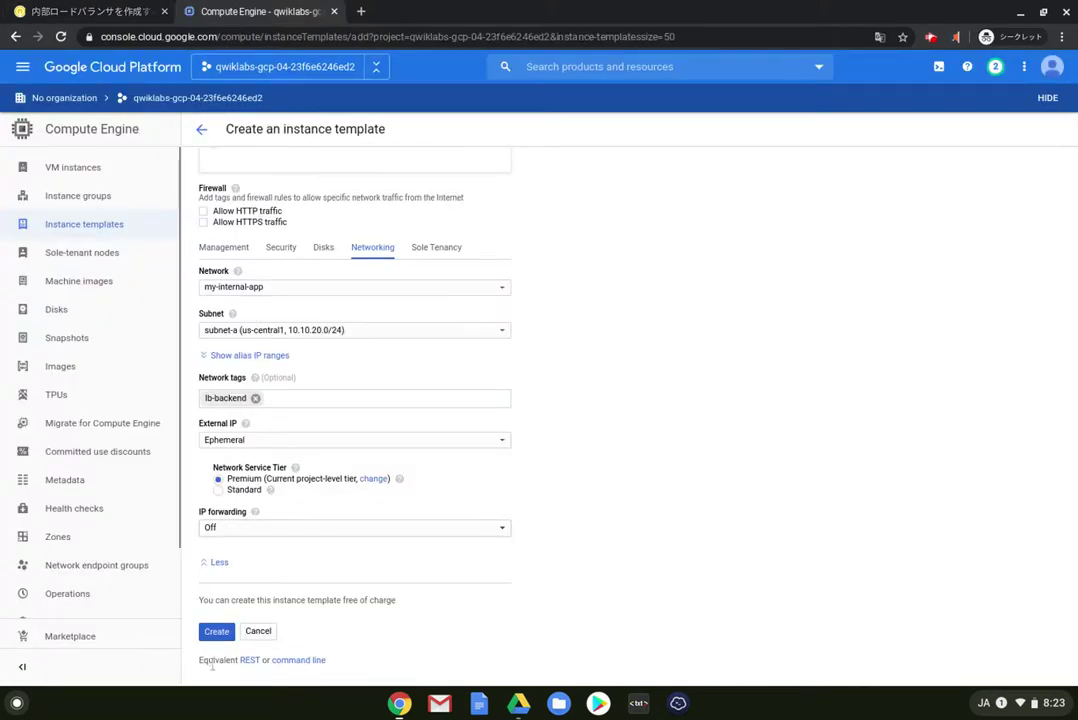
{"action": "left_click", "coordinate": [214, 631]}
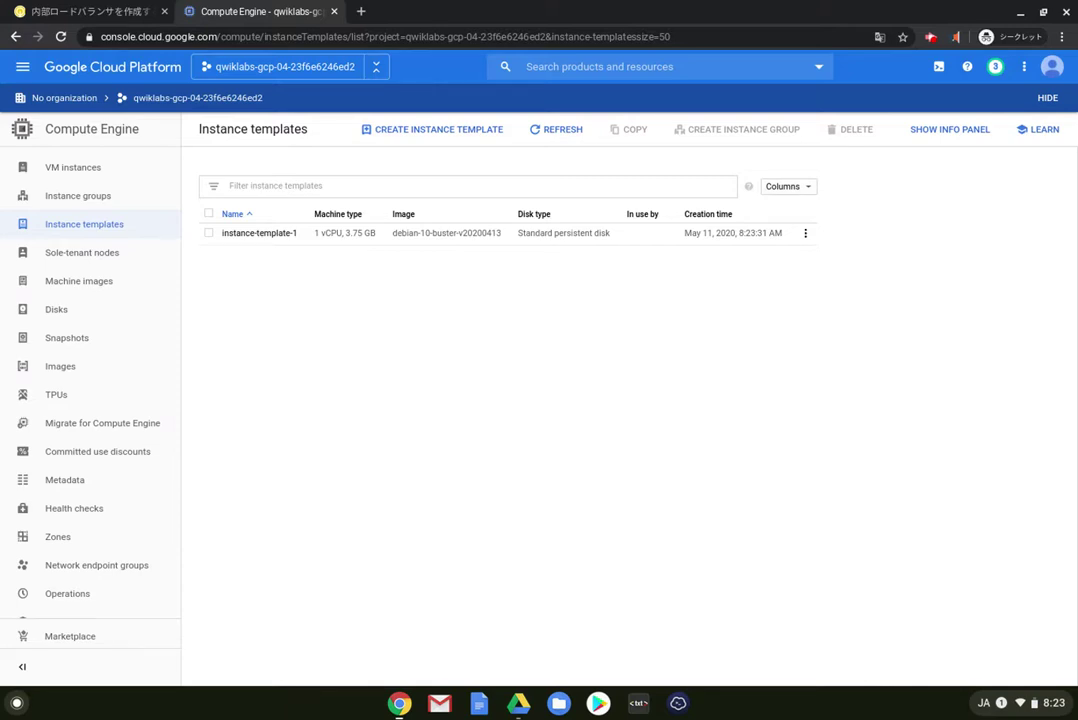
- Read the lab's instructions for the next instance template and start a copy of instance-template-1
{"action": "left_click", "coordinate": [68, 11]}
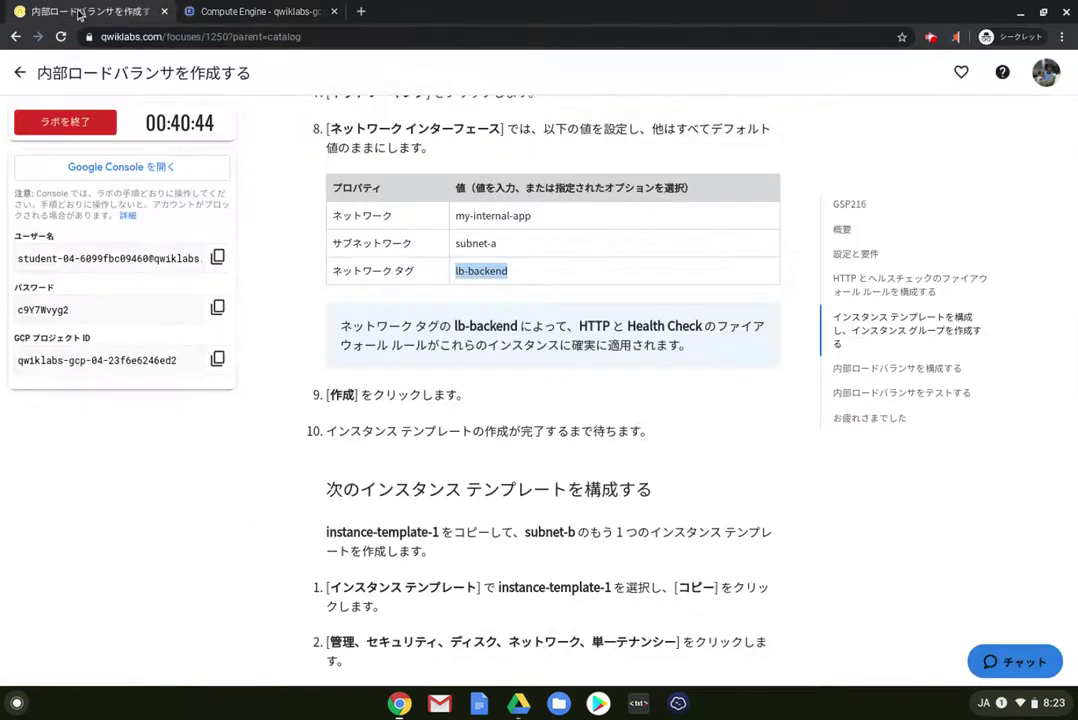
{"action": "scroll", "coordinate": [280, 320], "scroll_direction": "down", "scroll_amount": 3}
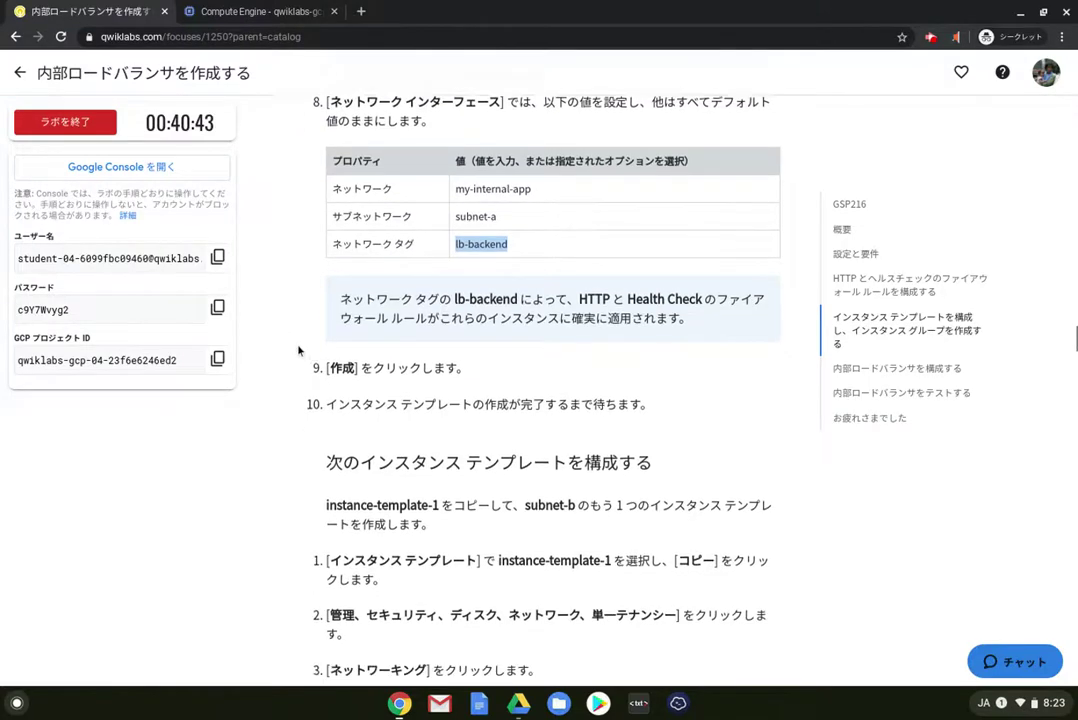
{"action": "scroll", "coordinate": [286, 330], "scroll_direction": "down", "scroll_amount": 4}
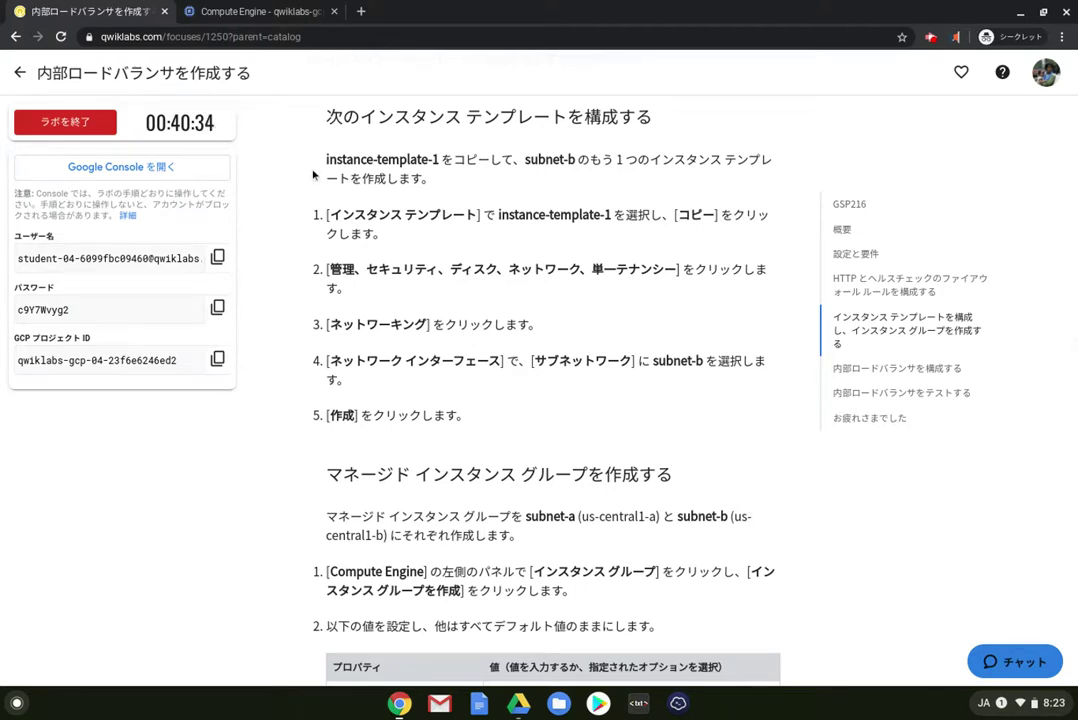
{"action": "left_click", "coordinate": [277, 17]}
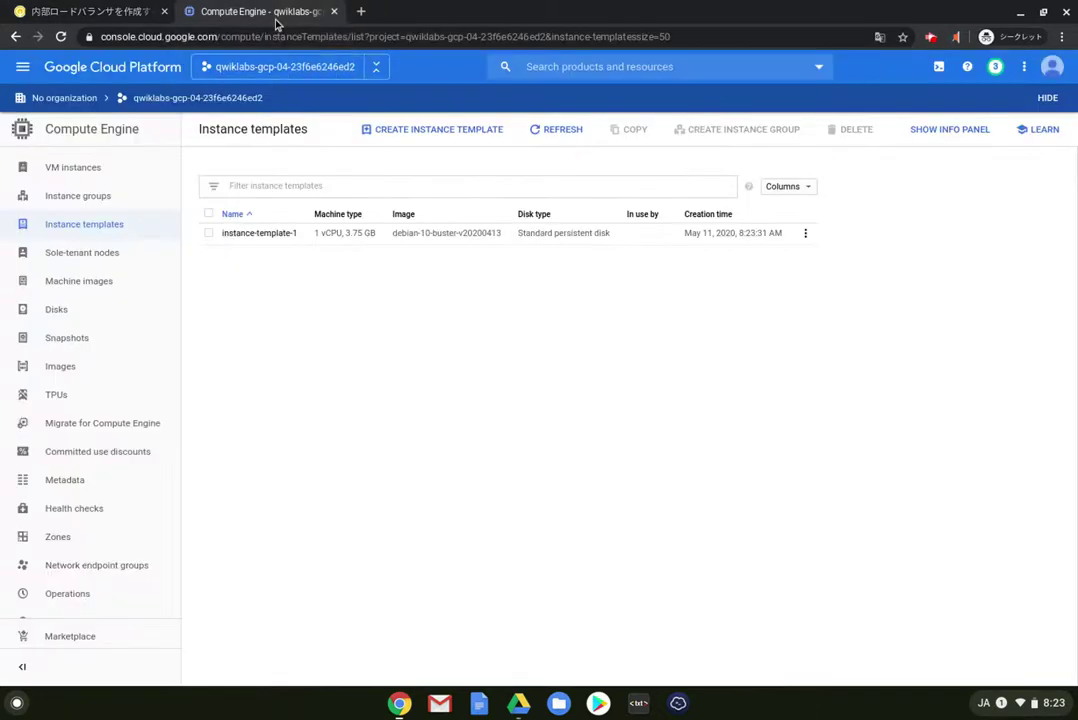
{"action": "left_click", "coordinate": [208, 233]}
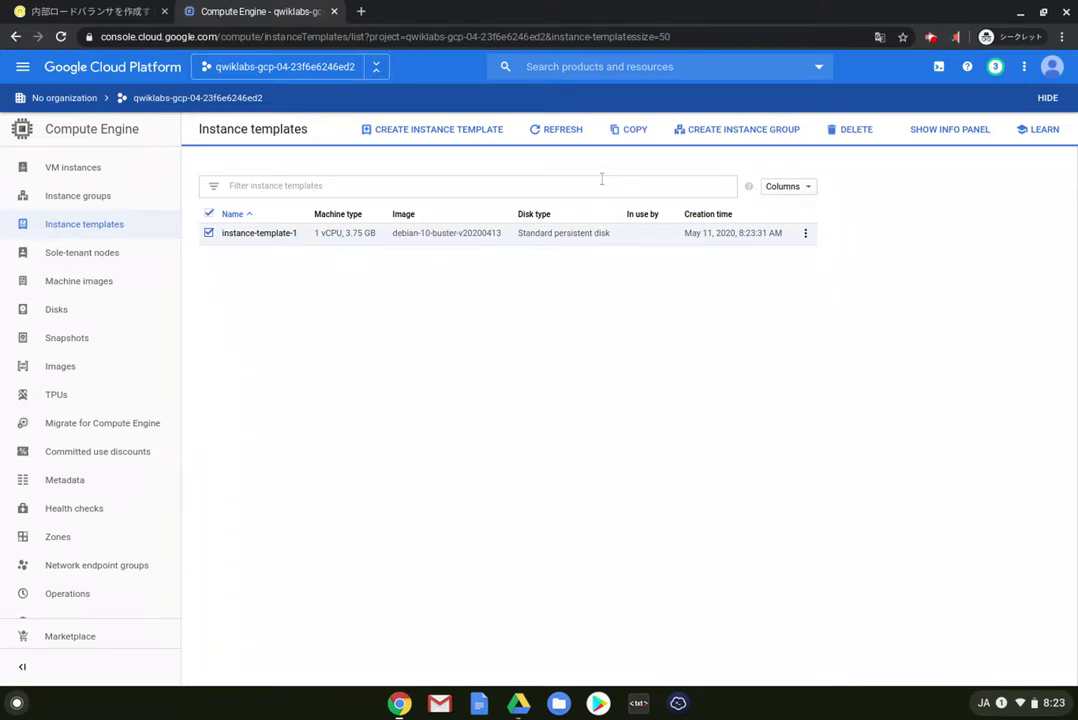
{"action": "left_click", "coordinate": [621, 130]}
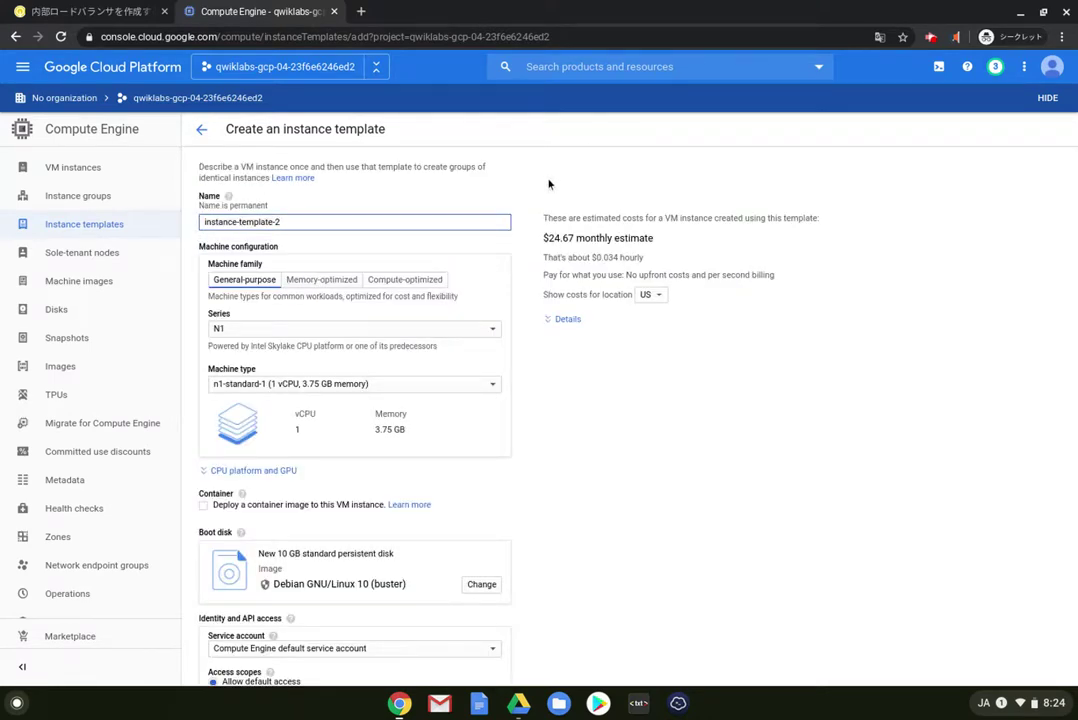
- Set the copied template's subnet to subnet-b in its networking settings and create instance-template-2
{"action": "left_click", "coordinate": [95, 12]}
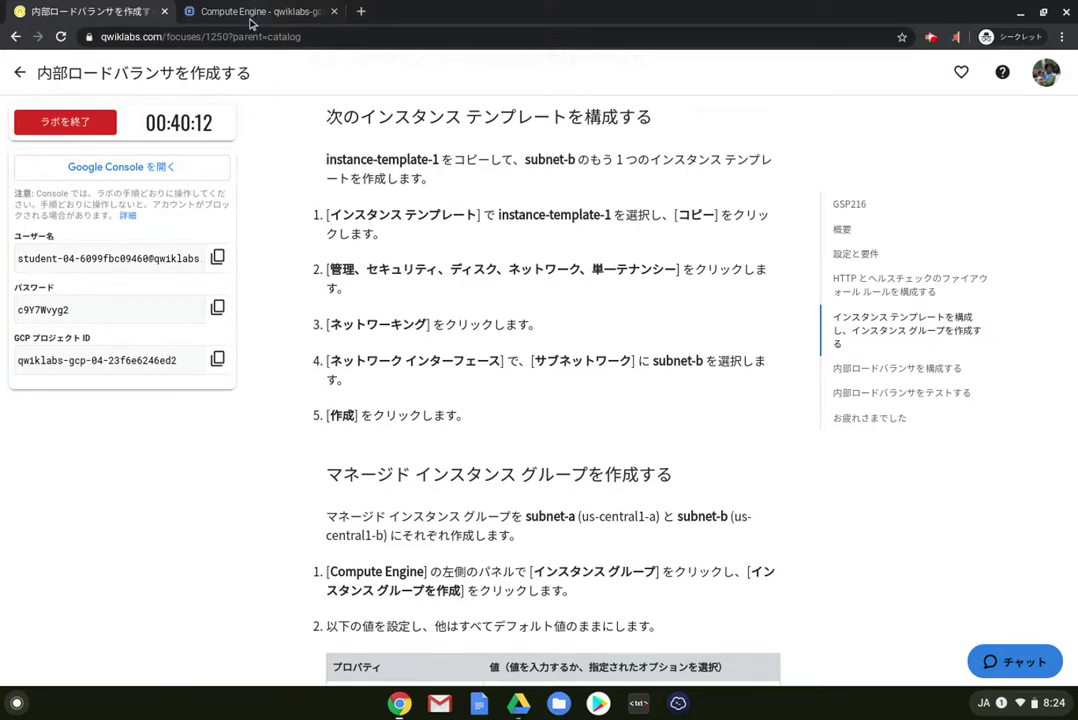
{"action": "left_click", "coordinate": [215, 14]}
{"action": "scroll", "coordinate": [200, 333], "scroll_direction": "down", "scroll_amount": 3}
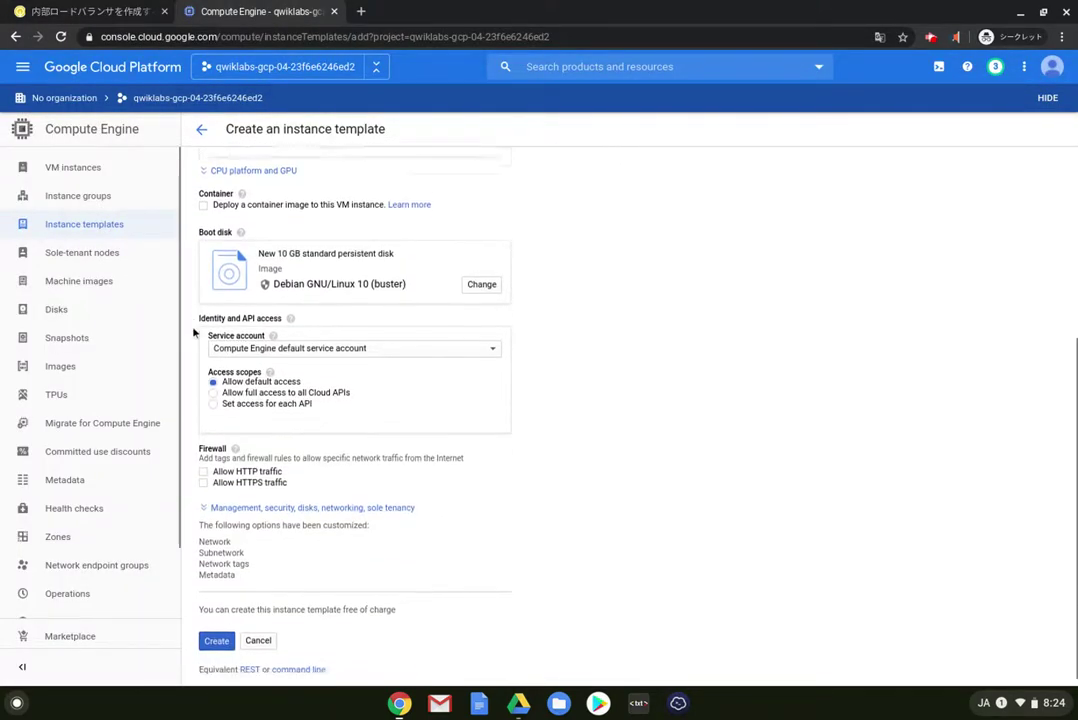
{"action": "left_click", "coordinate": [239, 502]}
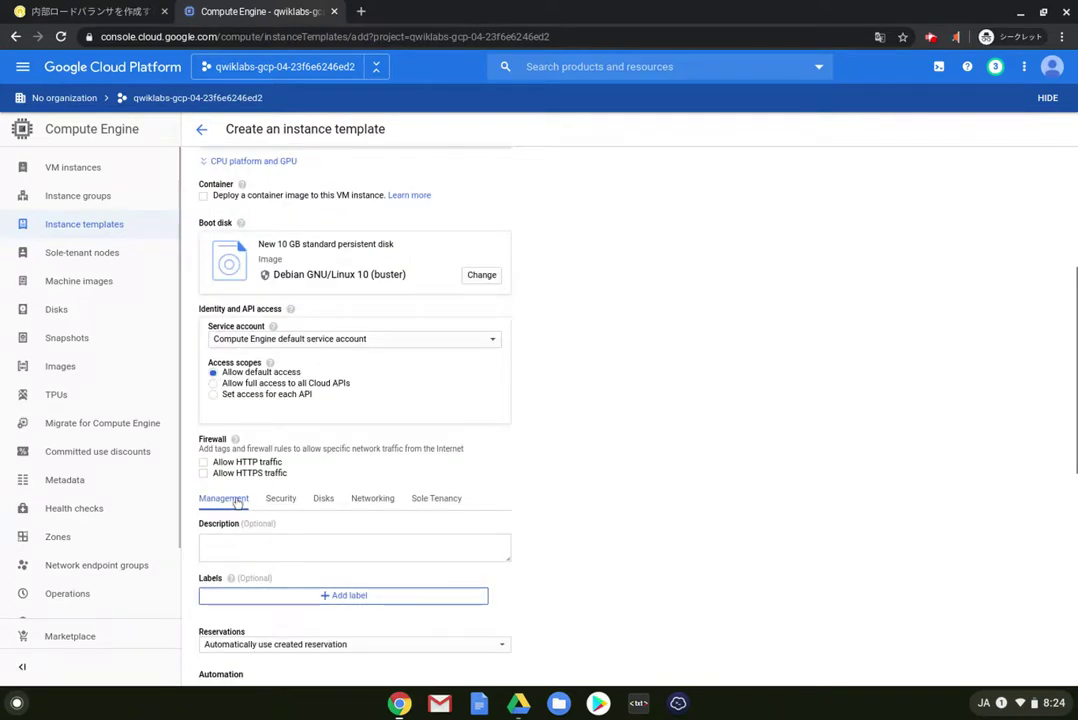
{"action": "left_click", "coordinate": [376, 500]}
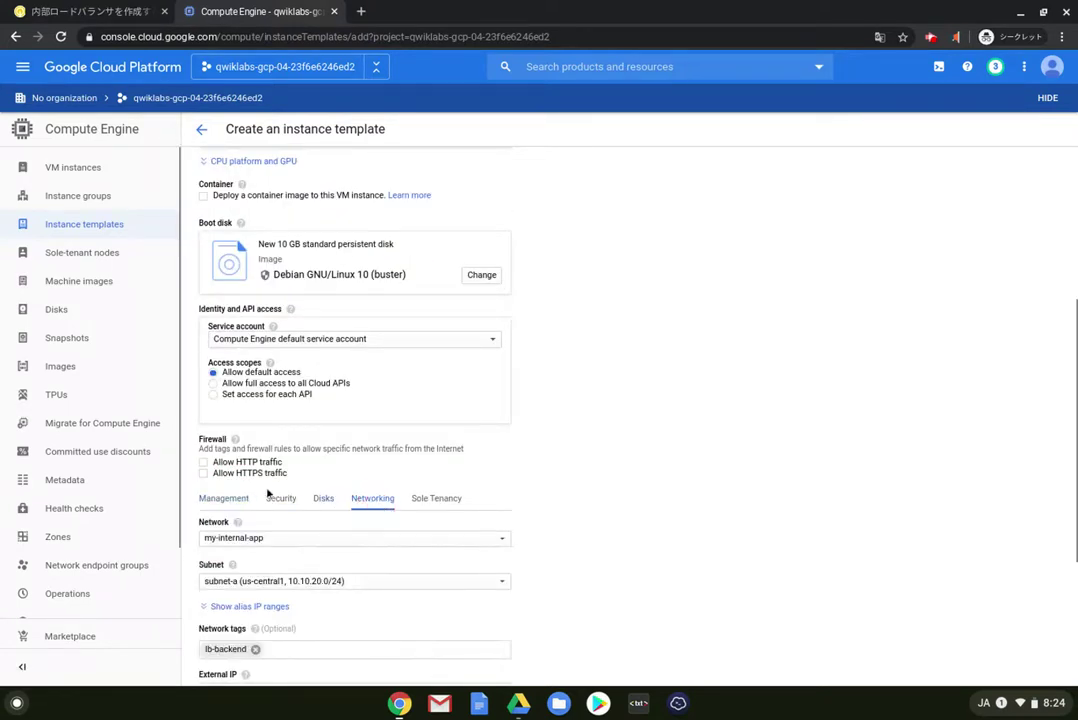
{"action": "scroll", "coordinate": [266, 488], "scroll_direction": "down", "scroll_amount": 2}
{"action": "scroll", "coordinate": [266, 488], "scroll_direction": "down", "scroll_amount": 1}
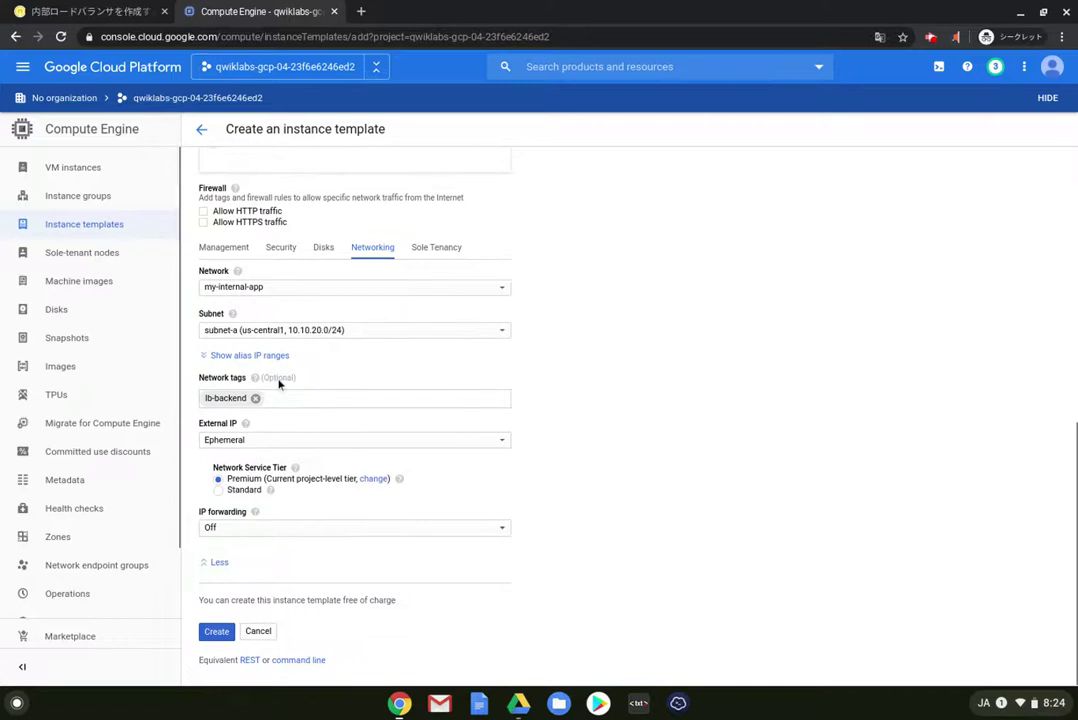
{"action": "left_click", "coordinate": [486, 334]}
{"action": "left_click", "coordinate": [325, 377]}
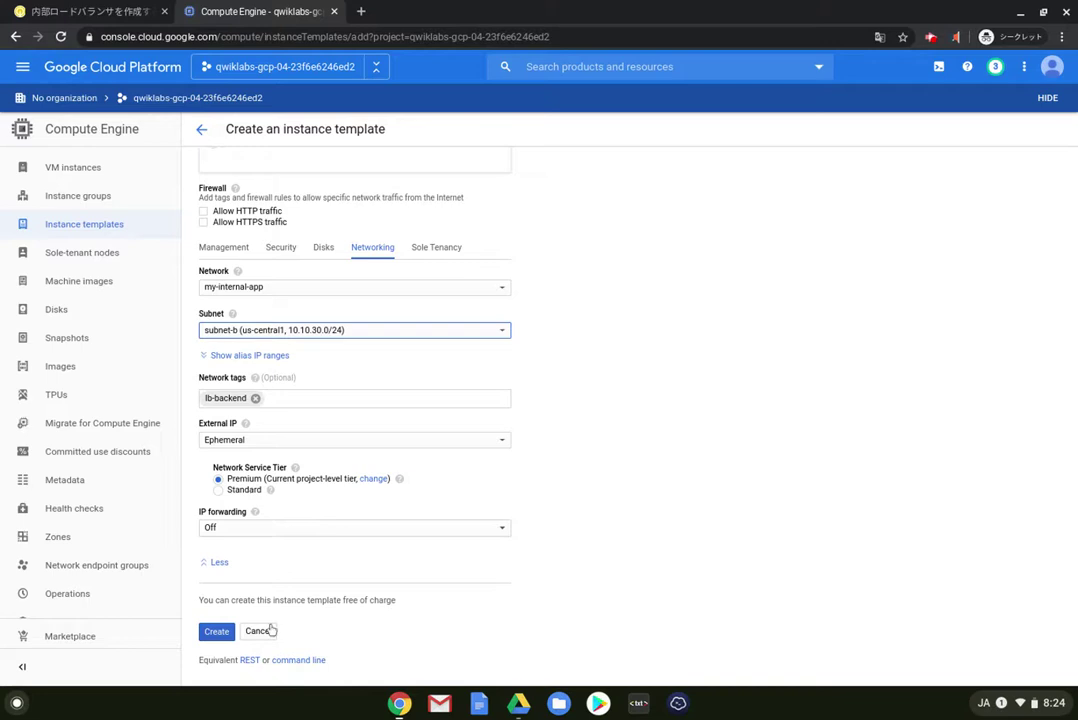
{"action": "left_click", "coordinate": [217, 632]}
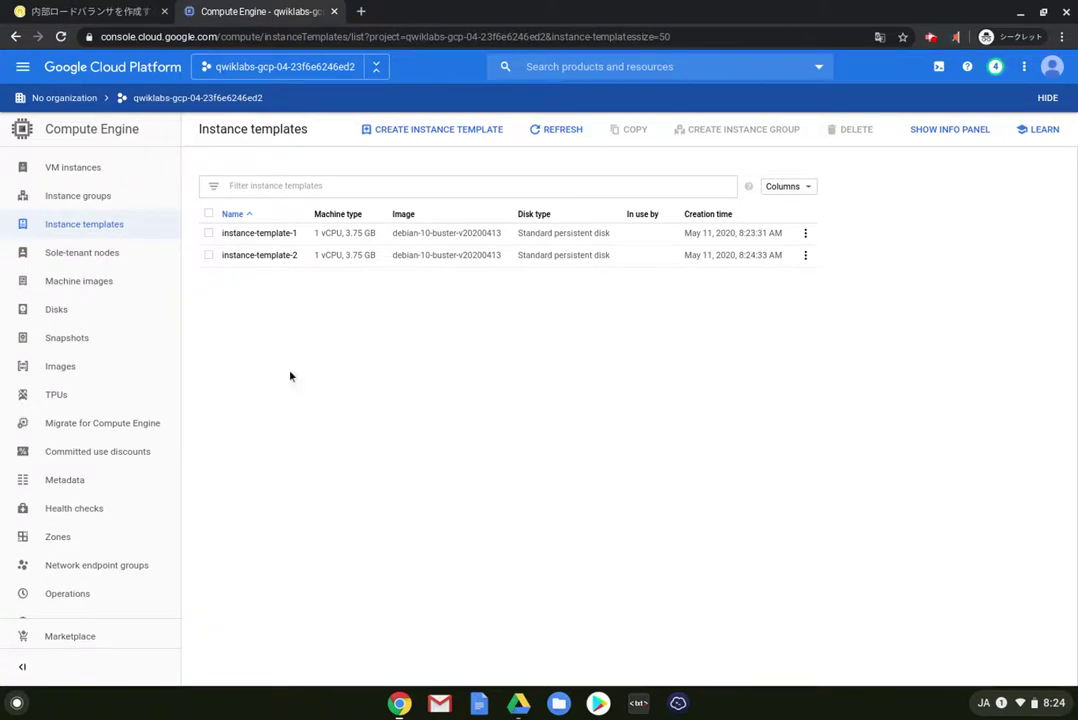
- Review the lab's managed instance group instructions and select the group name instance-group-1 in the property table
{"action": "left_click", "coordinate": [100, 12]}
{"action": "scroll", "coordinate": [305, 390], "scroll_direction": "down", "scroll_amount": 3}
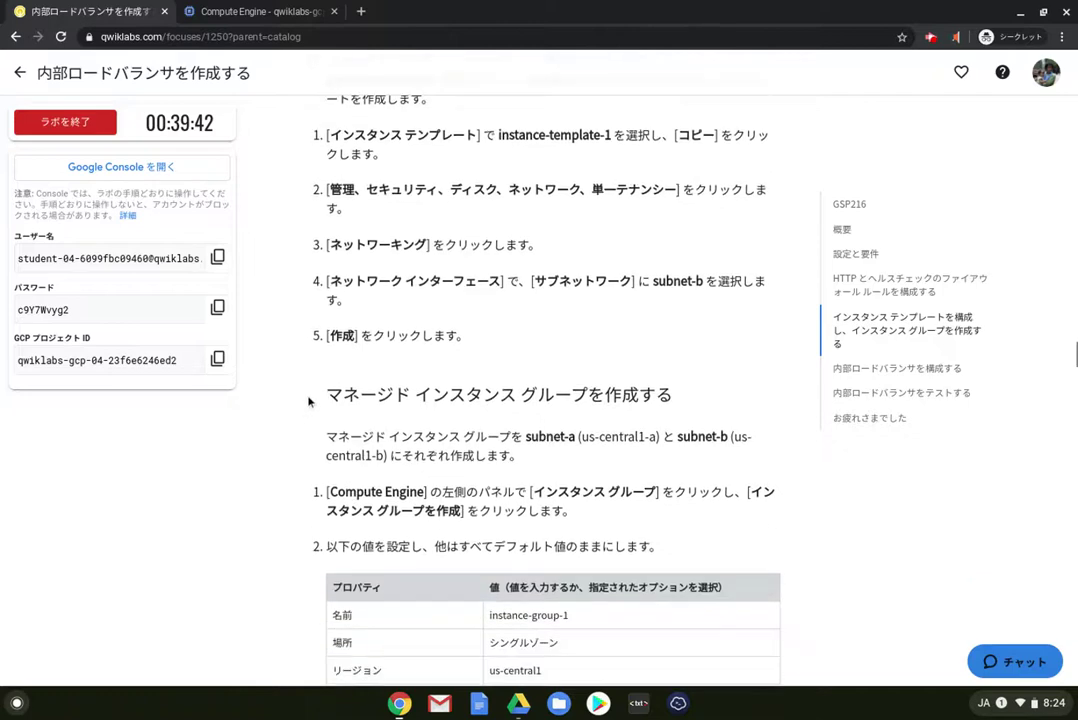
{"action": "scroll", "coordinate": [296, 371], "scroll_direction": "down", "scroll_amount": 1}
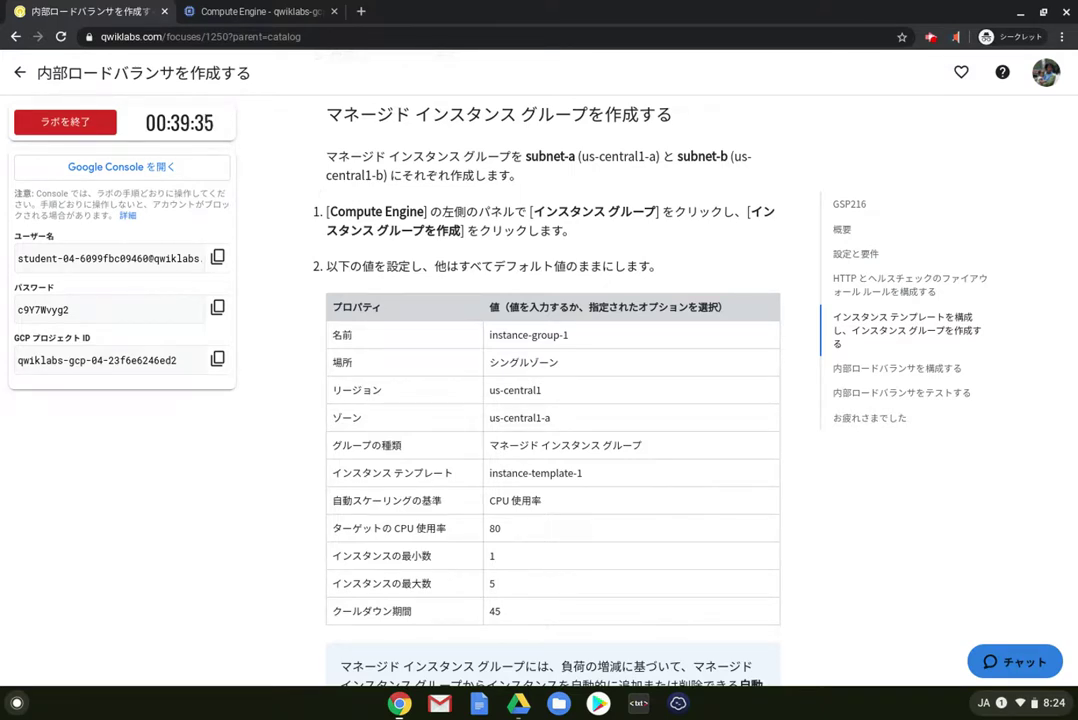
{"action": "scroll", "coordinate": [305, 235], "scroll_direction": "down", "scroll_amount": 1}
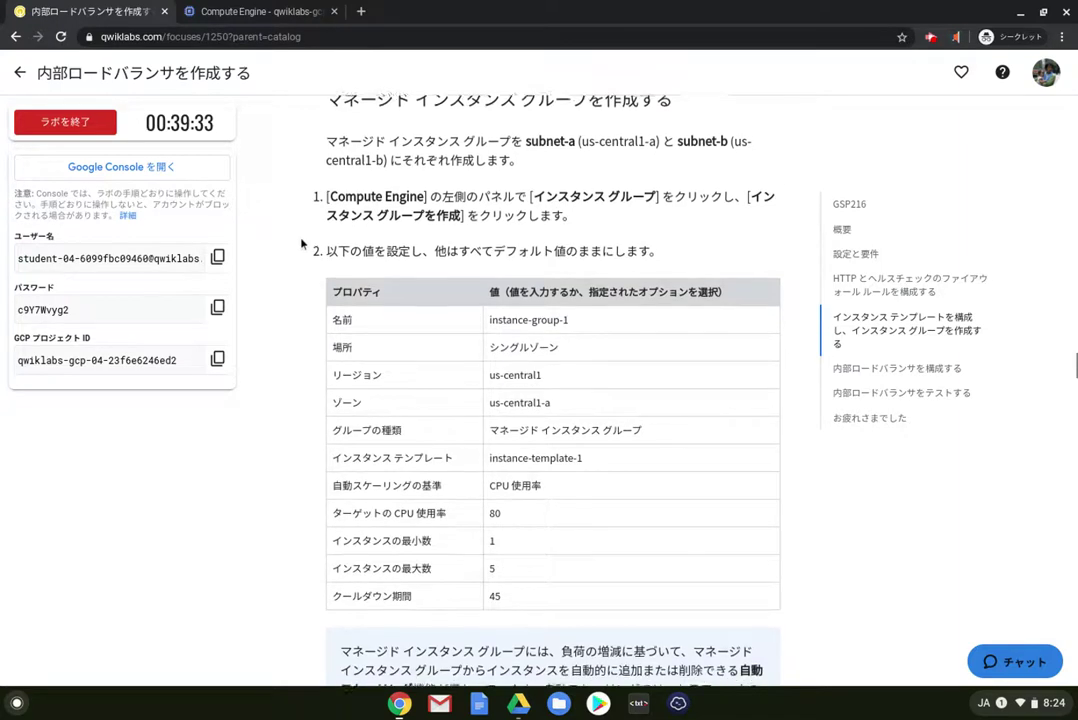
{"action": "left_click_drag", "start_coordinate": [486, 313], "coordinate": [568, 310]}
- Start creating a new managed instance group in Compute Engine with the name instance-group-1
{"action": "left_click", "coordinate": [255, 11]}
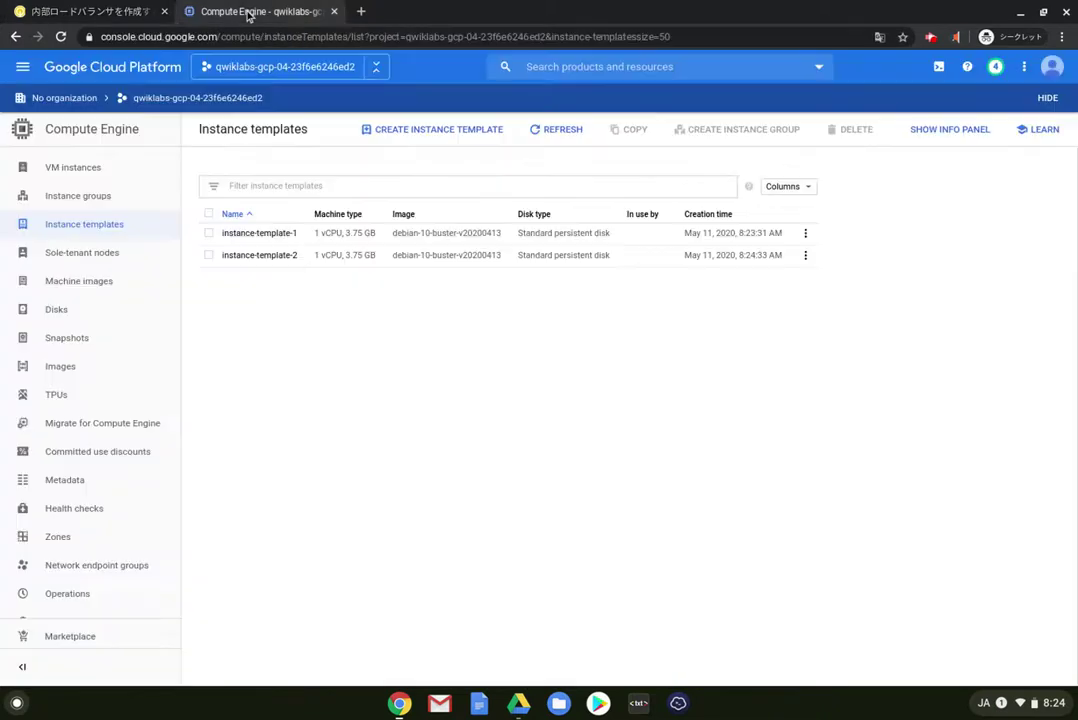
{"action": "left_click", "coordinate": [87, 198]}
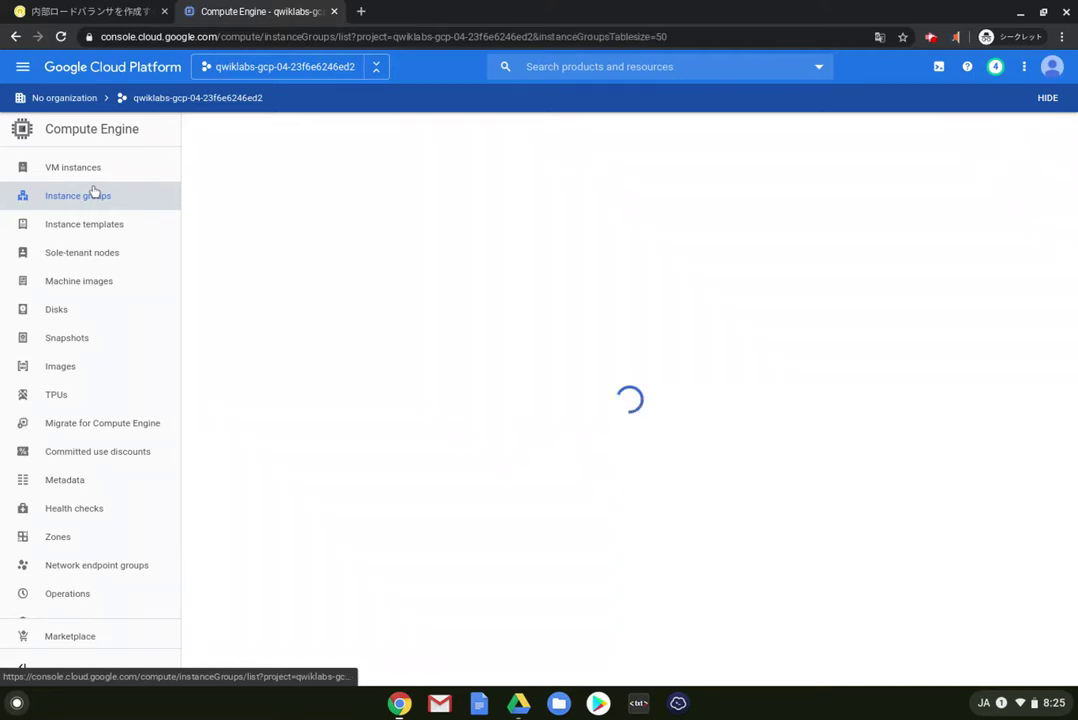
{"action": "left_click", "coordinate": [520, 320]}
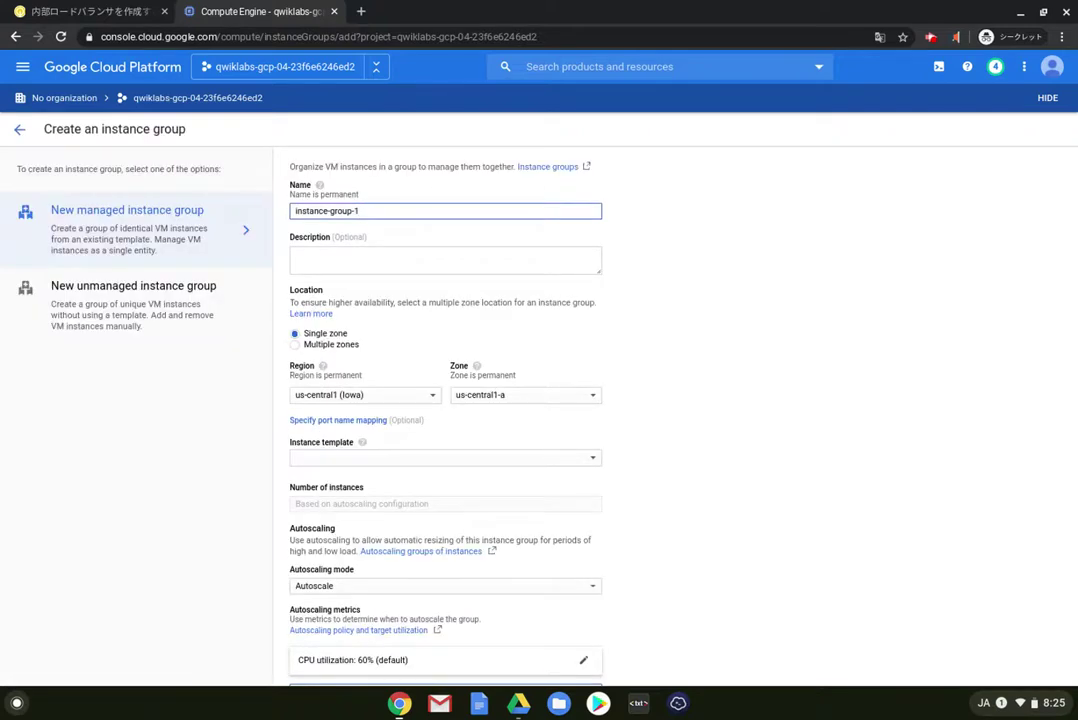
{"action": "key", "text": "ctrl+a"}
{"action": "key", "text": "End"}
- Check the lab's property table for instance-group-1 and choose instance-template-1 as the group's instance template
{"action": "left_click", "coordinate": [103, 19]}
{"action": "scroll", "coordinate": [320, 272], "scroll_direction": "down", "scroll_amount": 1}
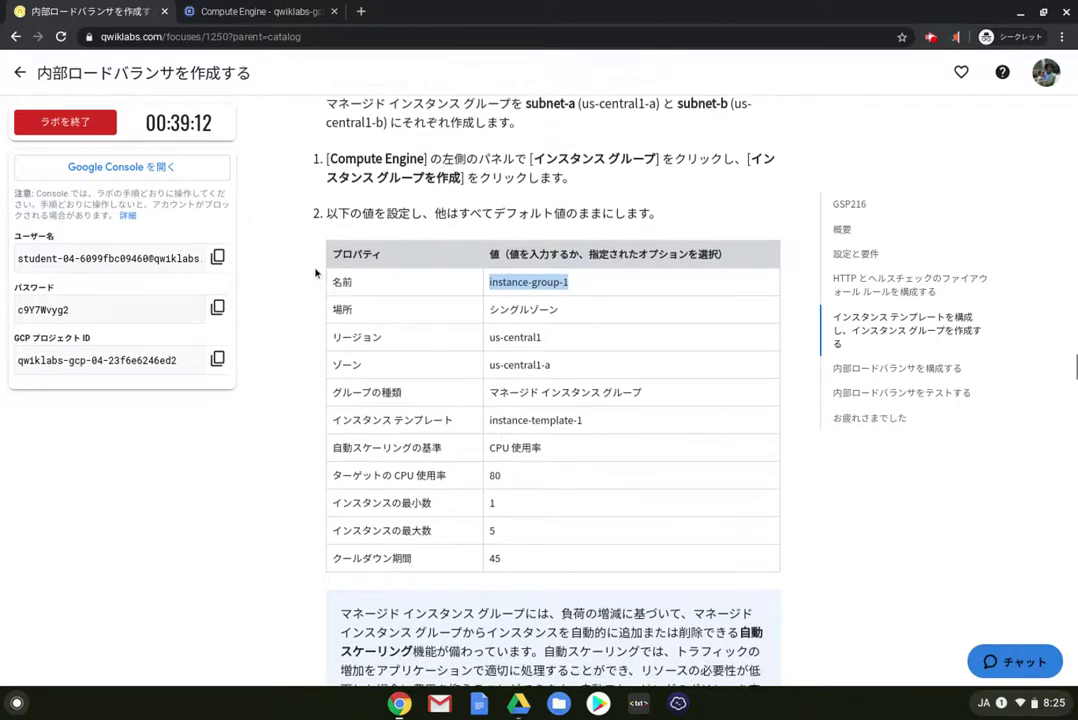
{"action": "scroll", "coordinate": [316, 273], "scroll_direction": "down", "scroll_amount": 1}
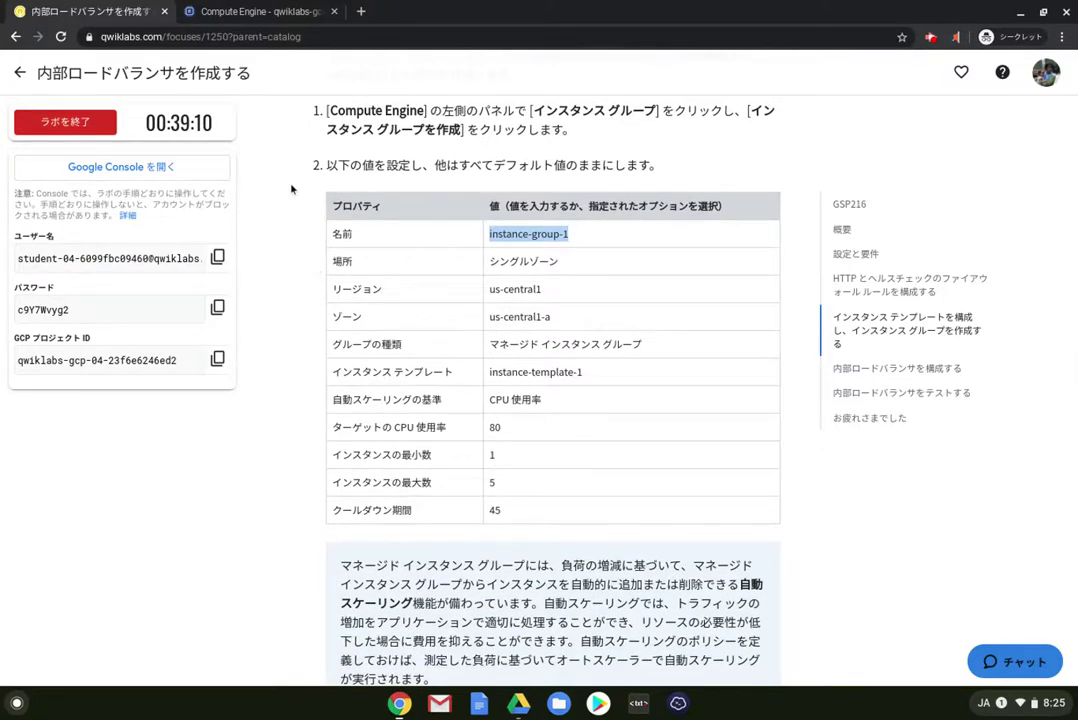
{"action": "left_click", "coordinate": [255, 11]}
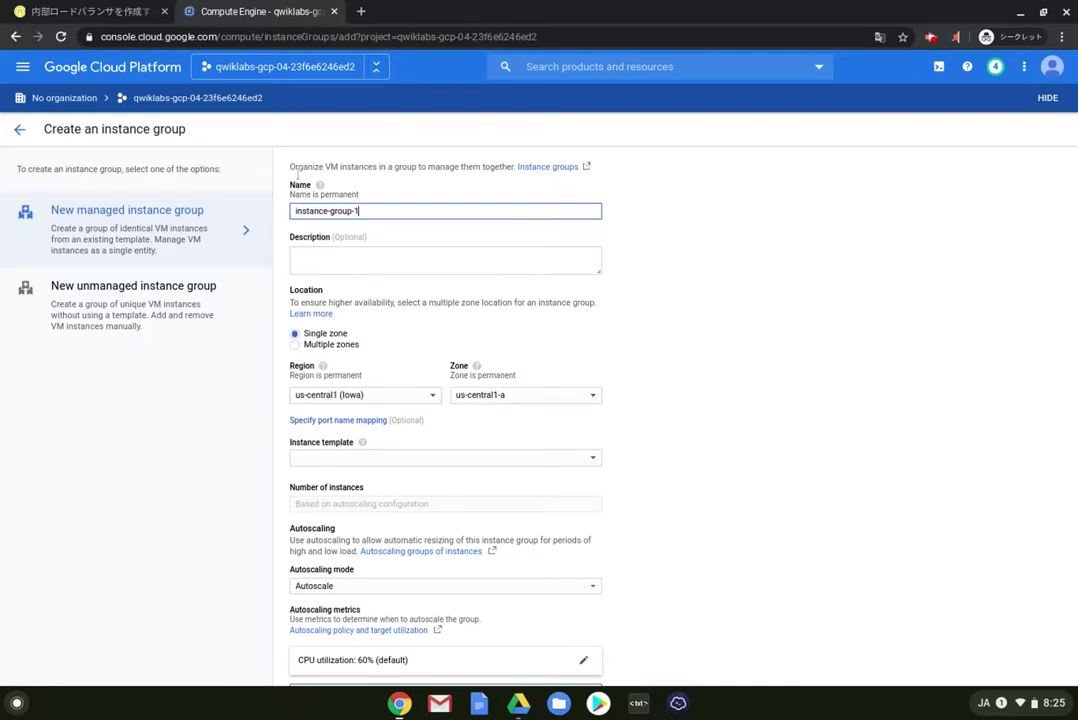
{"action": "left_click", "coordinate": [125, 20]}
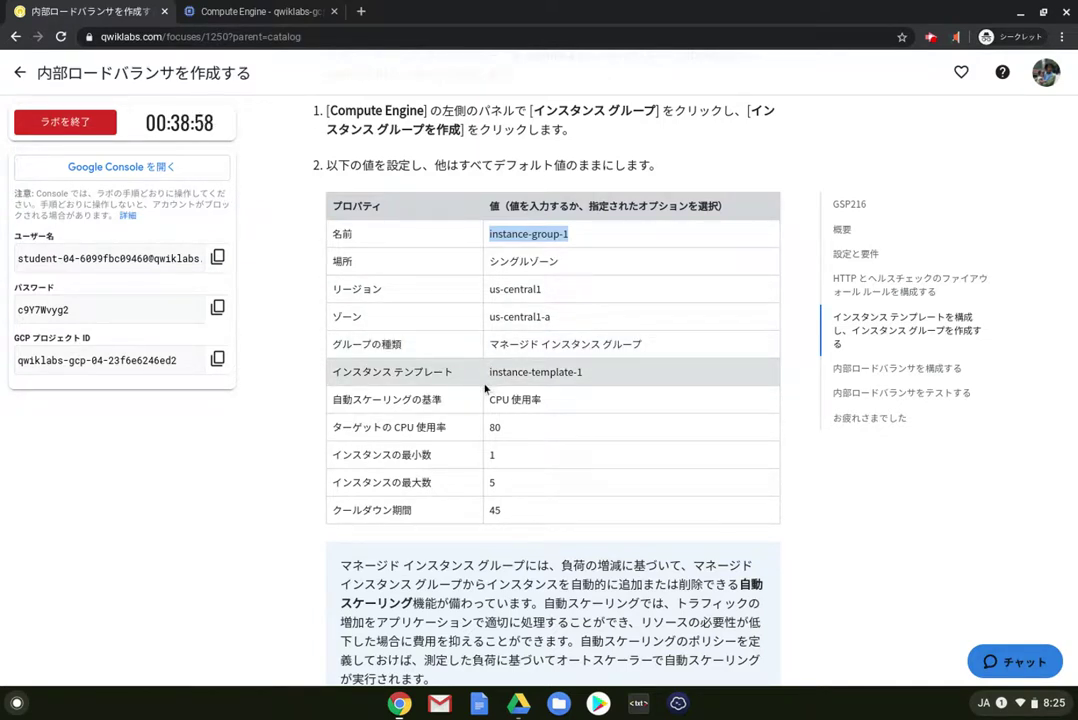
{"action": "left_click", "coordinate": [262, 14]}
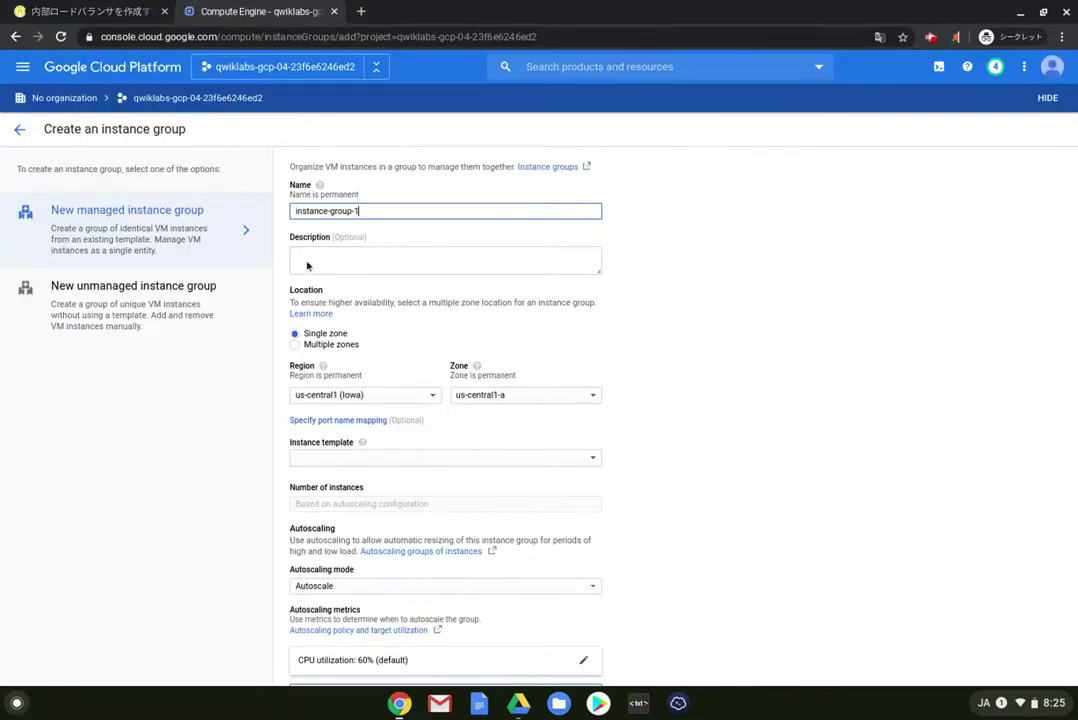
{"action": "scroll", "coordinate": [285, 376], "scroll_direction": "down", "scroll_amount": 2}
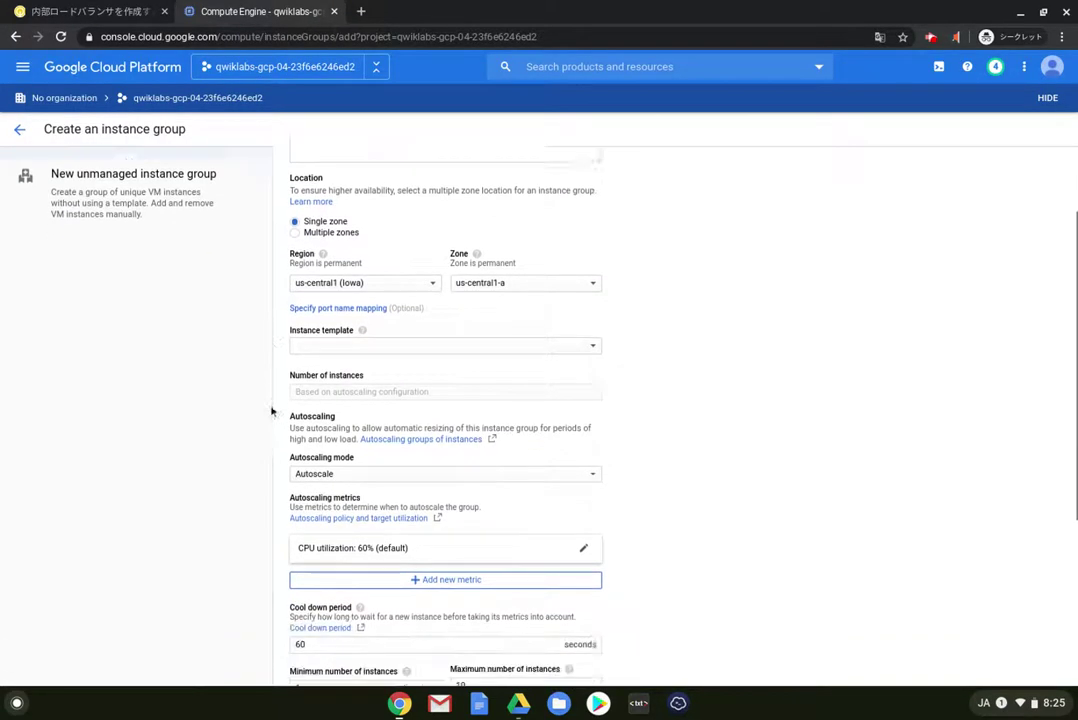
{"action": "left_click", "coordinate": [323, 315]}
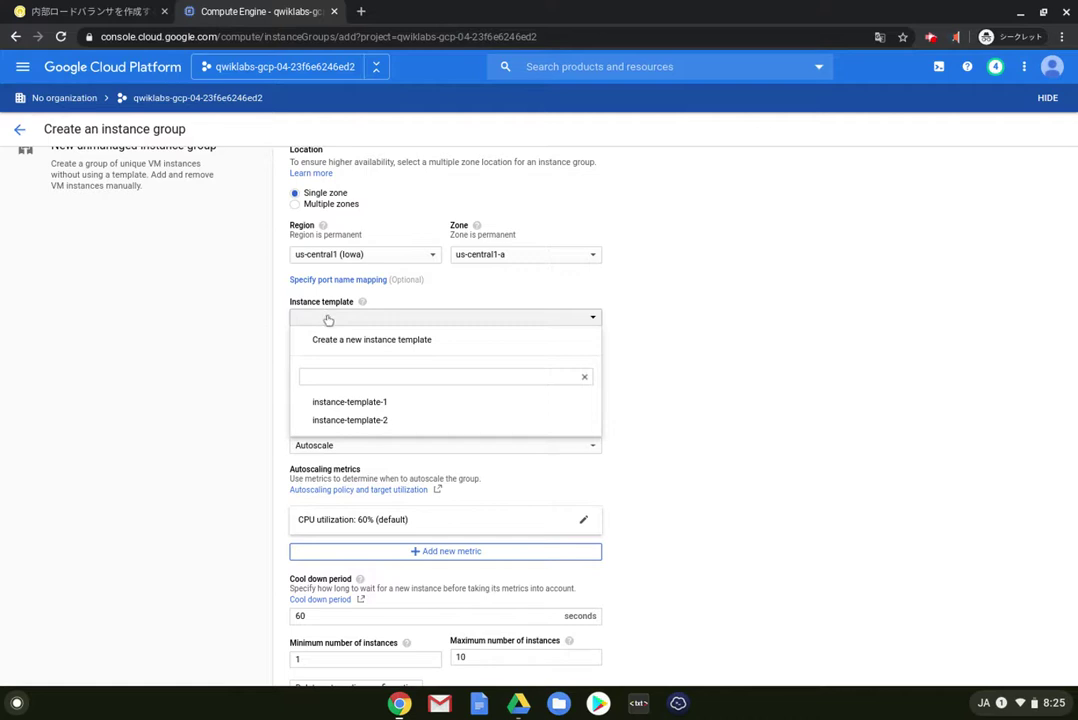
{"action": "left_click", "coordinate": [375, 404]}
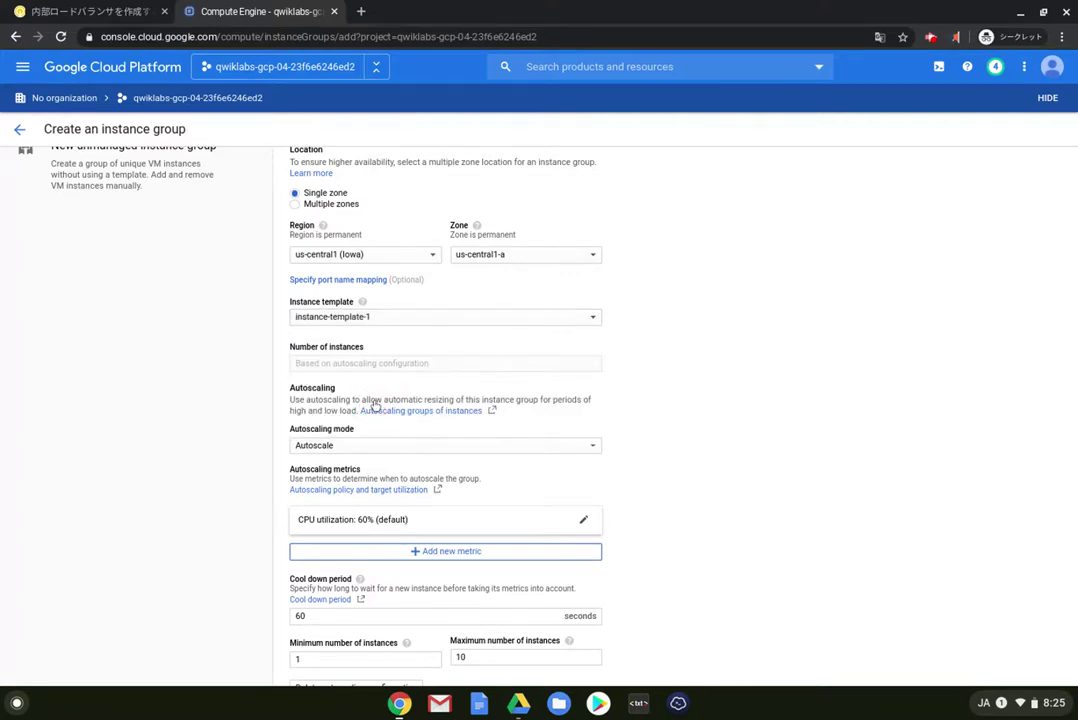
- Compare the autoscaling settings with the lab's table and set the group's target CPU utilization to 80%
{"action": "left_click", "coordinate": [105, 12]}
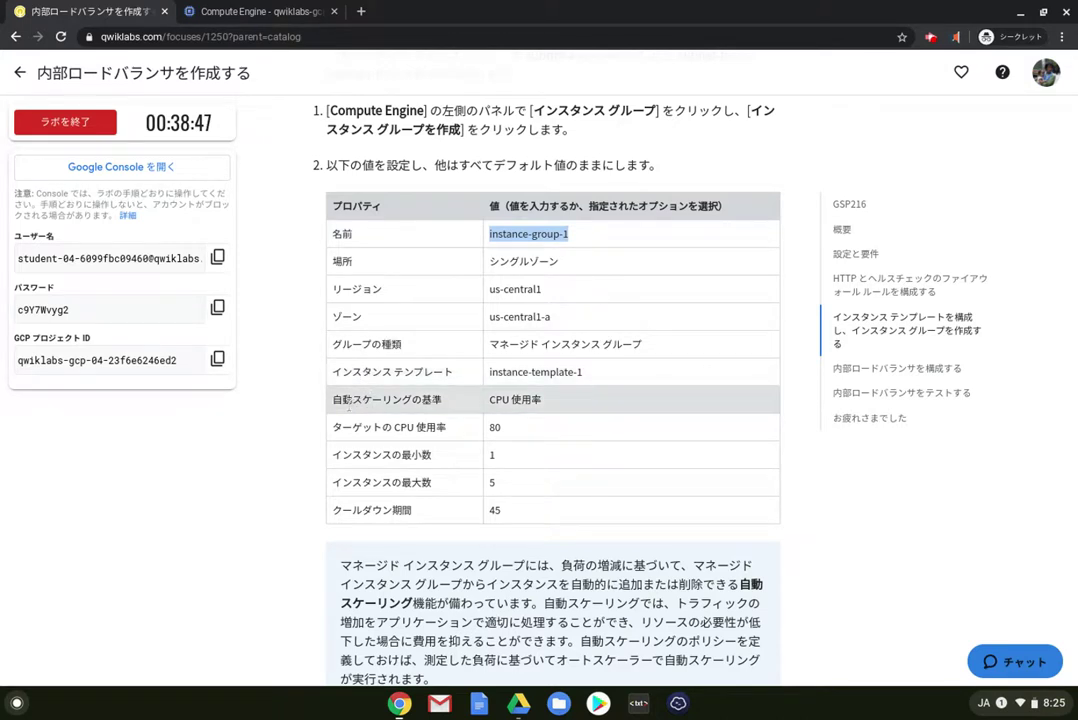
{"action": "left_click", "coordinate": [242, 16]}
{"action": "scroll", "coordinate": [274, 340], "scroll_direction": "down", "scroll_amount": 2}
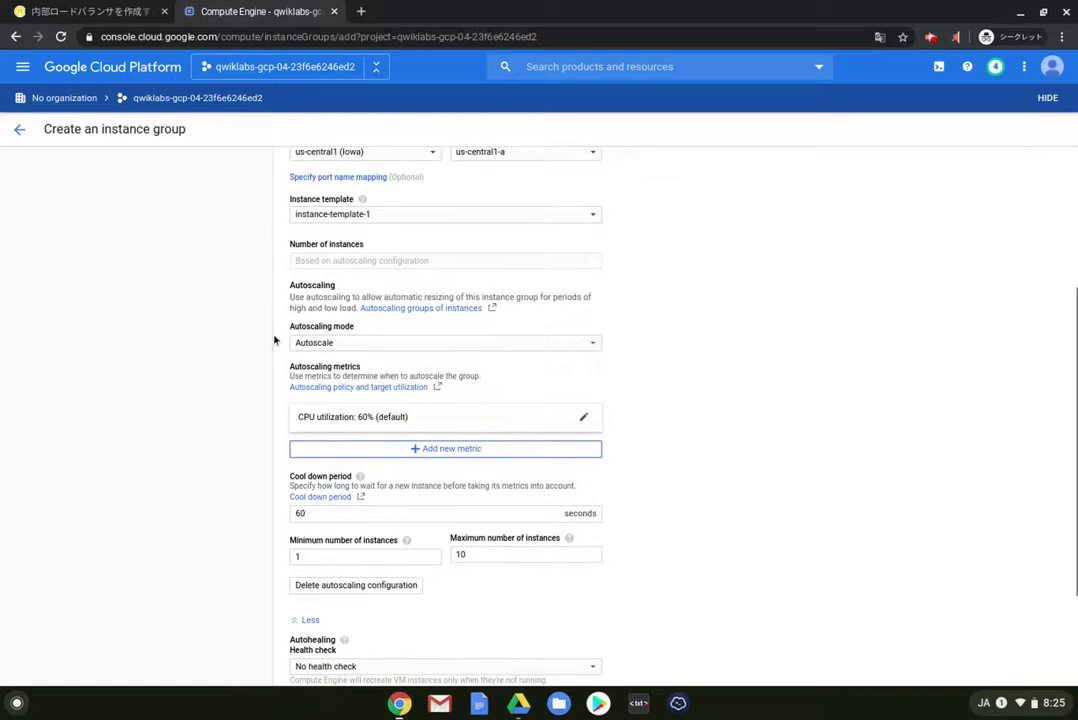
{"action": "left_click", "coordinate": [128, 20]}
{"action": "left_click", "coordinate": [239, 20]}
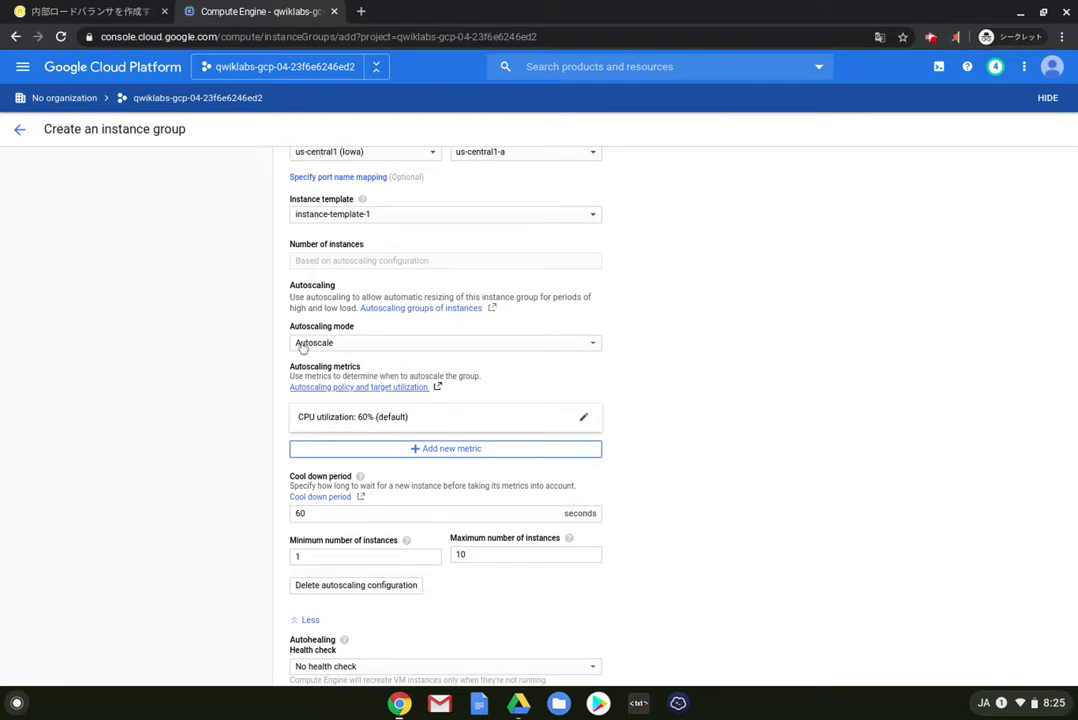
{"action": "left_click", "coordinate": [120, 14]}
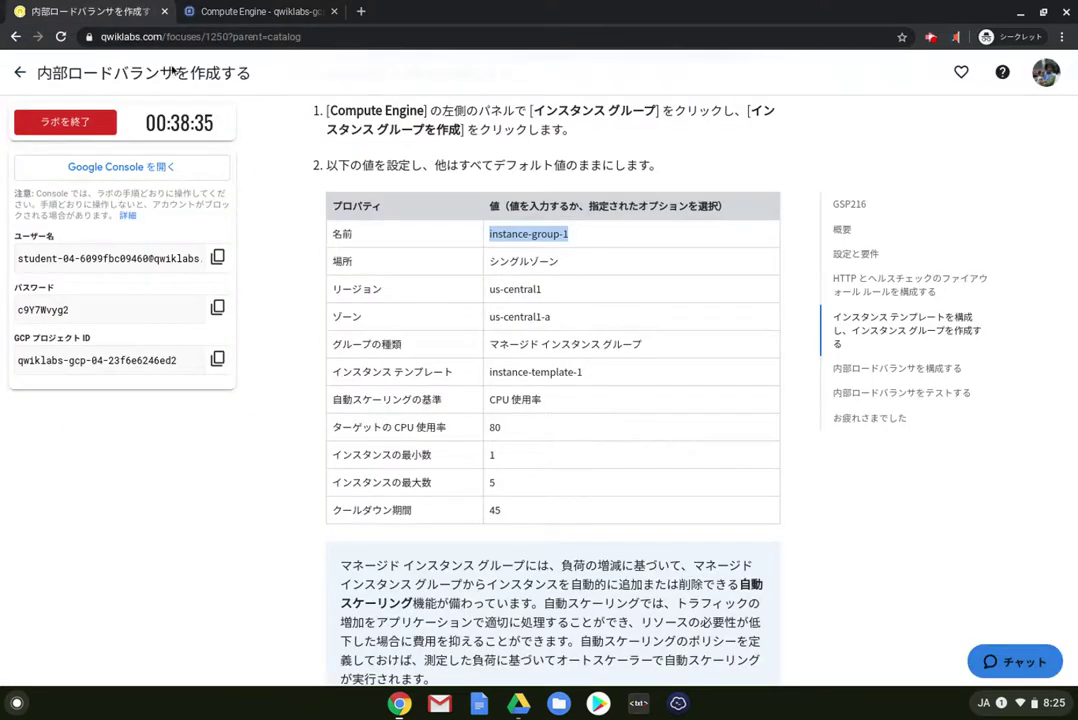
{"action": "left_click", "coordinate": [245, 16]}
{"action": "left_click", "coordinate": [372, 418]}
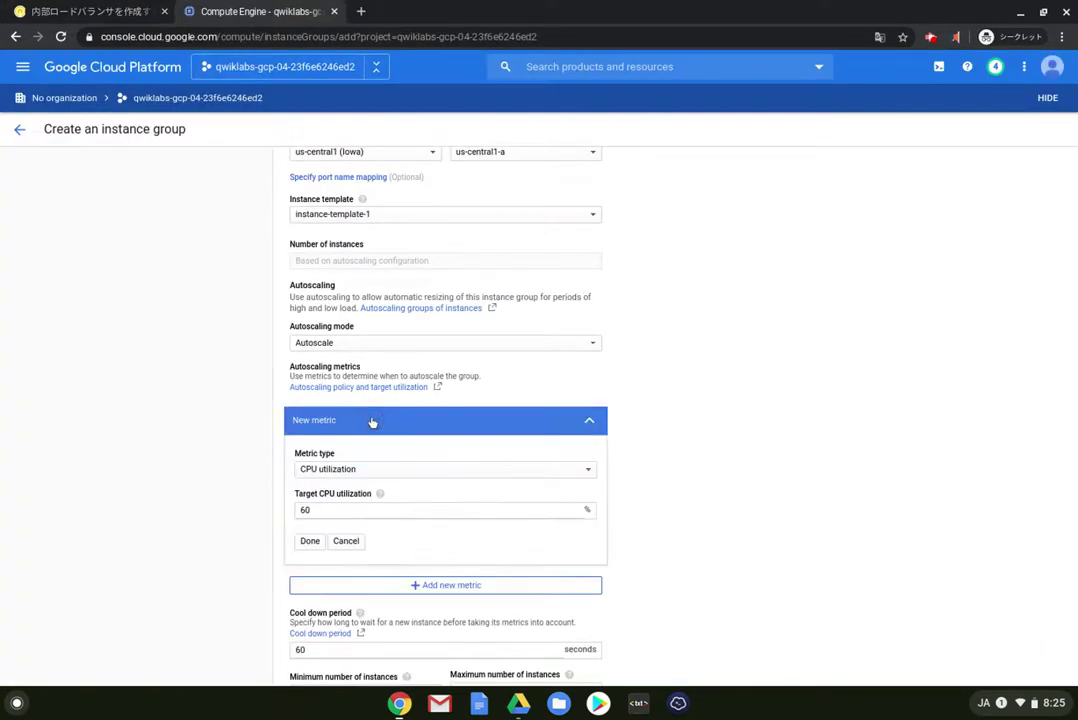
{"action": "double_click", "coordinate": [372, 510]}
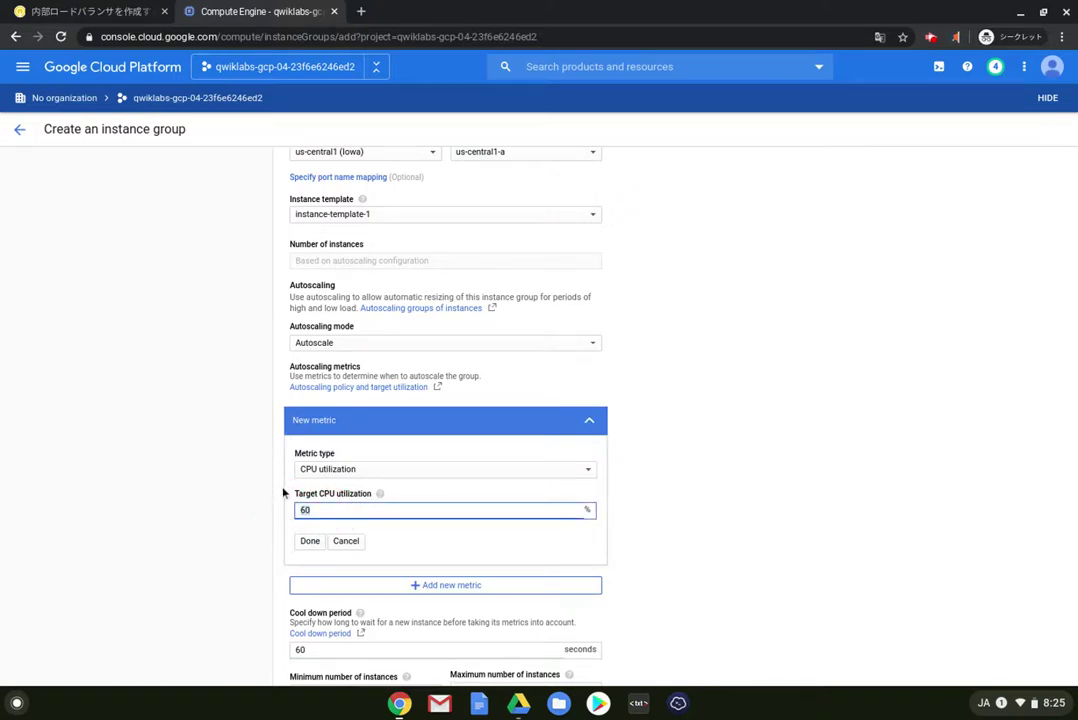
{"action": "type", "text": "80"}
{"action": "left_click", "coordinate": [310, 541]}
- Set the maximum number of instances to 5 and the cool down period to 45 seconds for instance-group-1
{"action": "scroll", "coordinate": [326, 521], "scroll_direction": "down", "scroll_amount": 1}
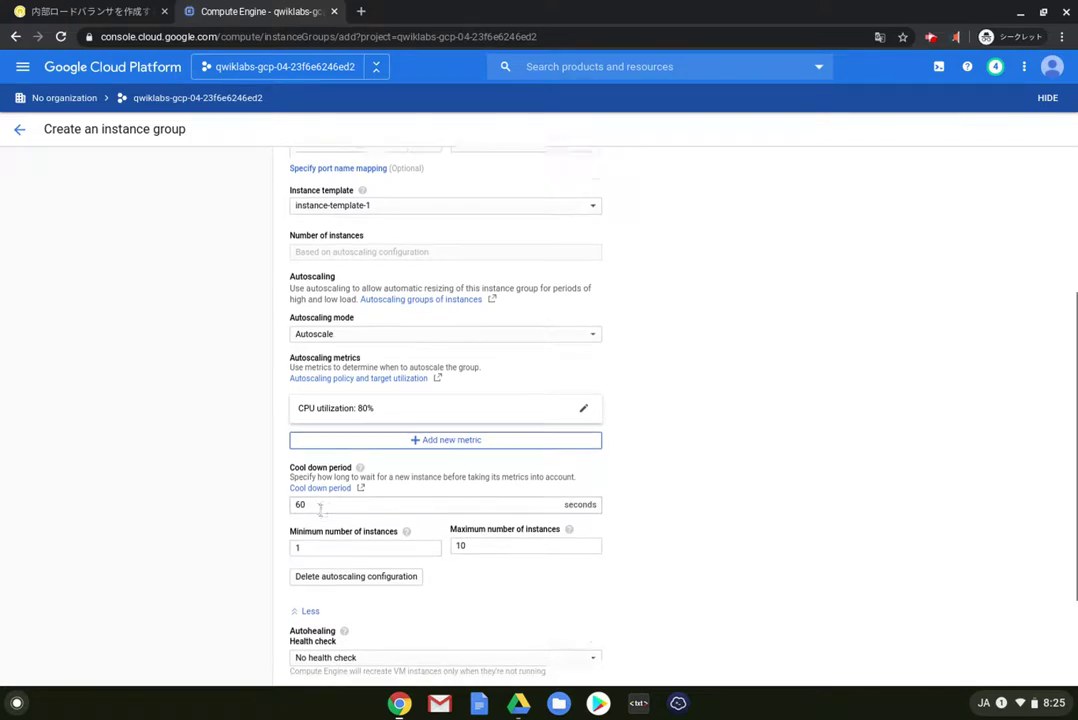
{"action": "double_click", "coordinate": [462, 524]}
{"action": "type", "text": "5"}
{"action": "double_click", "coordinate": [300, 483]}
{"action": "type", "text": "45"}
{"action": "left_click", "coordinate": [440, 556]}
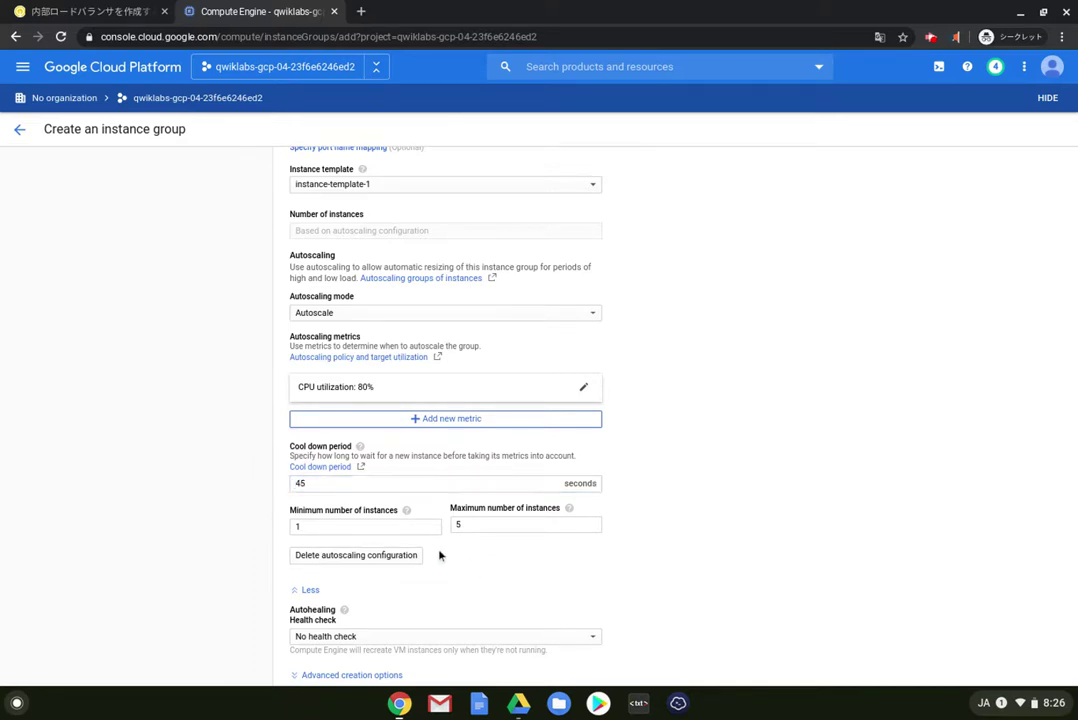
- Verify the settings against the lab's instructions and create the managed instance group instance-group-1
{"action": "left_click", "coordinate": [90, 11]}
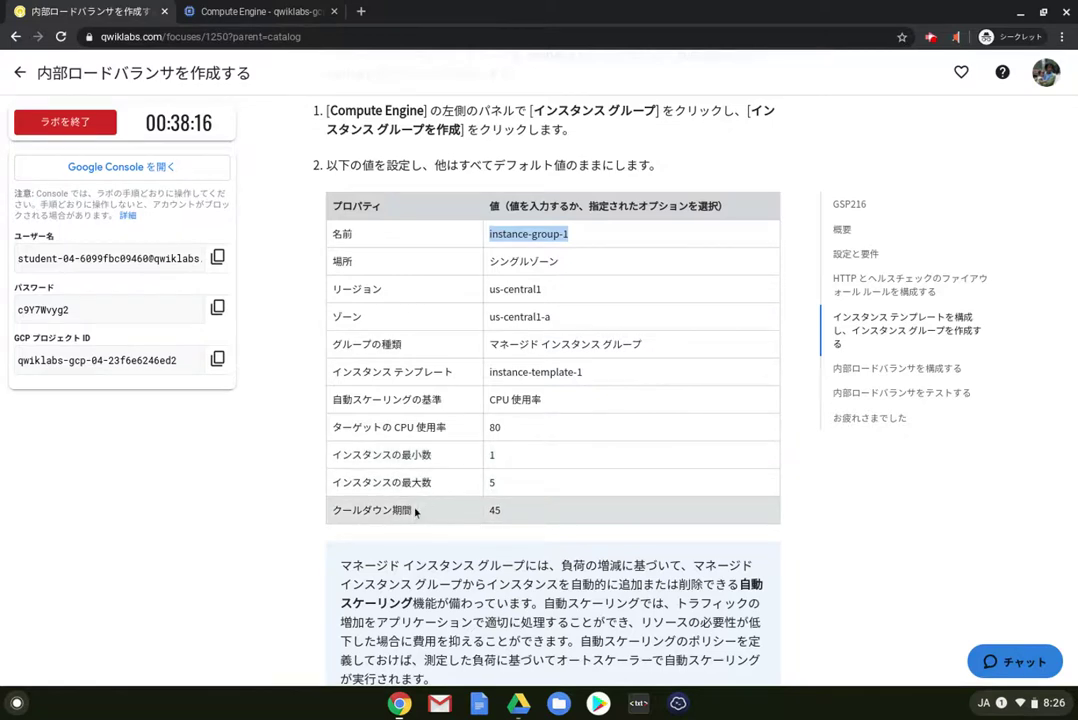
{"action": "scroll", "coordinate": [326, 537], "scroll_direction": "down", "scroll_amount": 1}
{"action": "scroll", "coordinate": [325, 537], "scroll_direction": "down", "scroll_amount": 5}
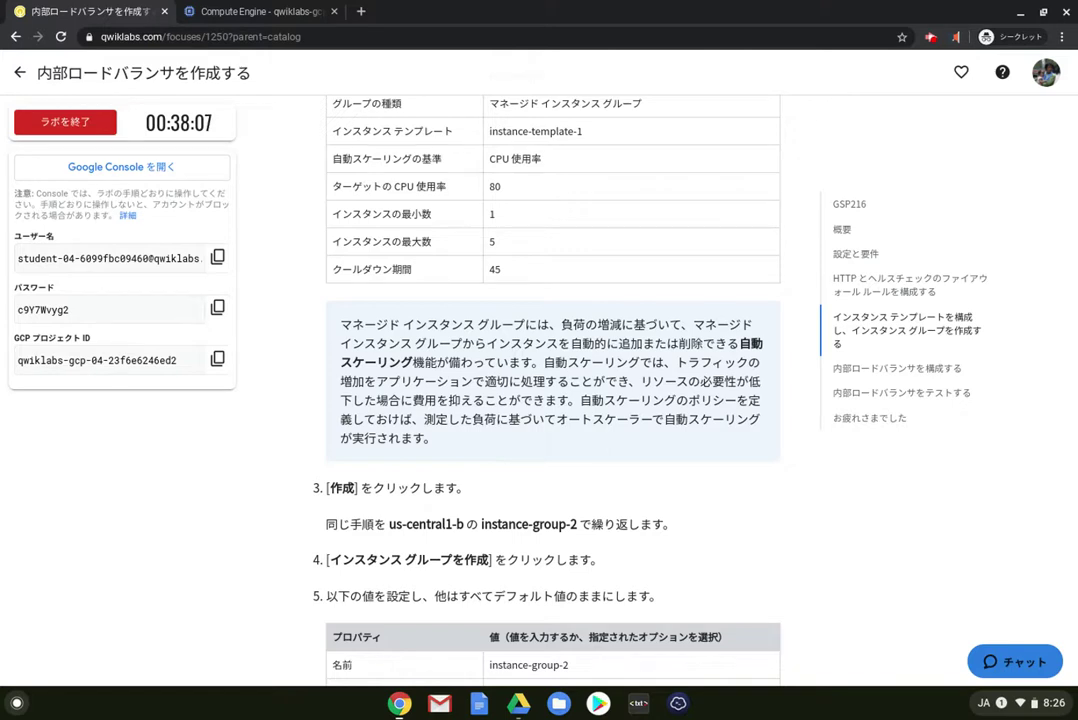
{"action": "key", "text": "ctrl+Tab"}
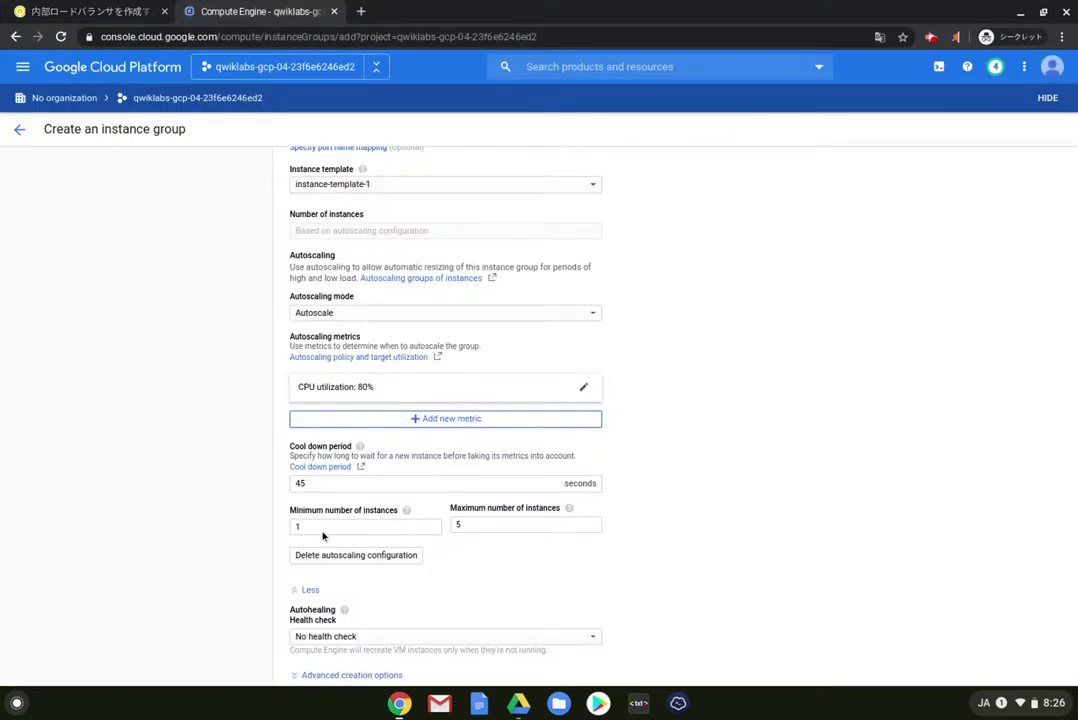
{"action": "scroll", "coordinate": [322, 536], "scroll_direction": "down", "scroll_amount": 3}
{"action": "left_click", "coordinate": [301, 616]}
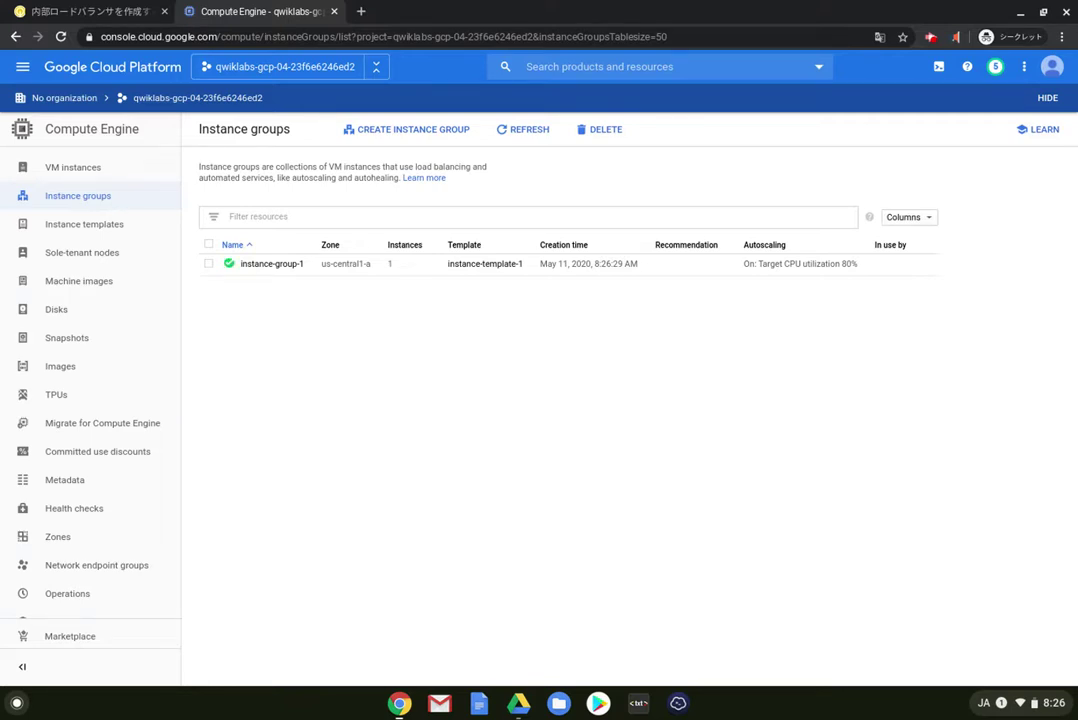
- Read the lab's instructions for the second group and start a managed instance group named instance-group-2 in zone us-central1-b
{"action": "left_click", "coordinate": [82, 14]}
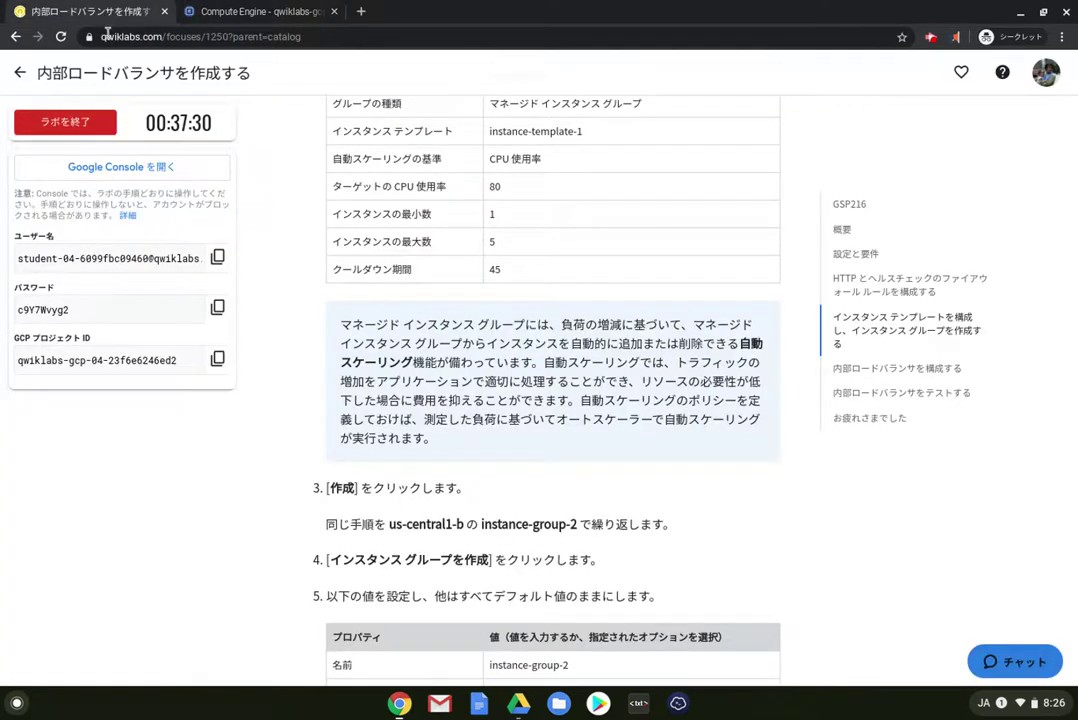
{"action": "scroll", "coordinate": [294, 316], "scroll_direction": "down", "scroll_amount": 3}
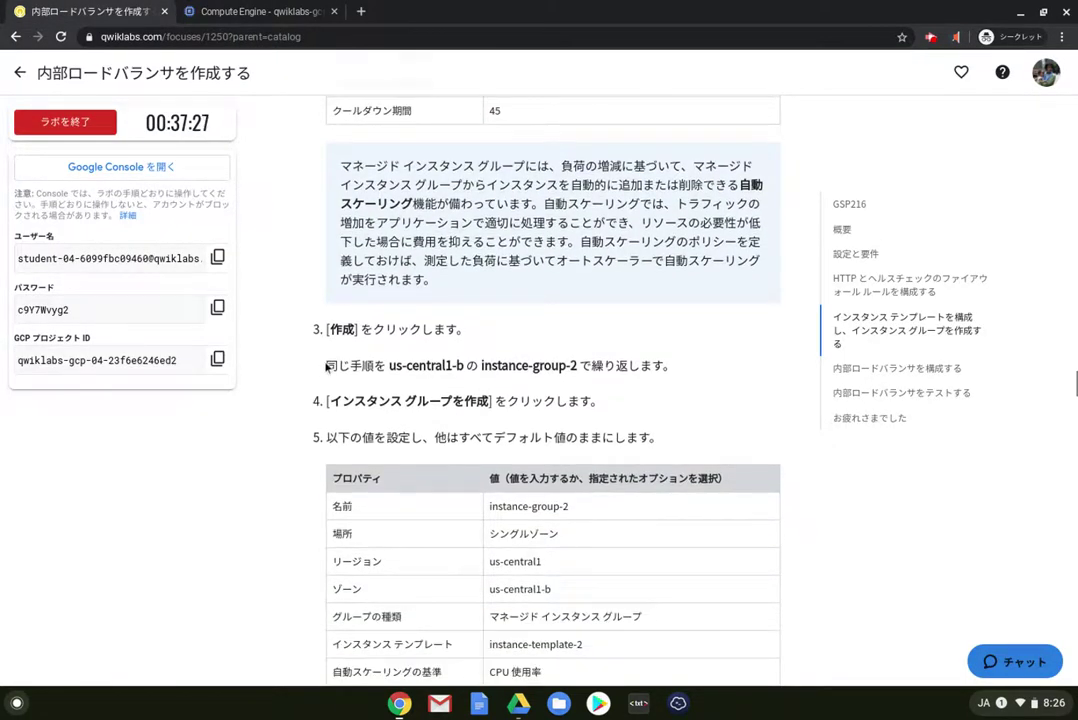
{"action": "left_click_drag", "start_coordinate": [327, 366], "coordinate": [353, 370]}
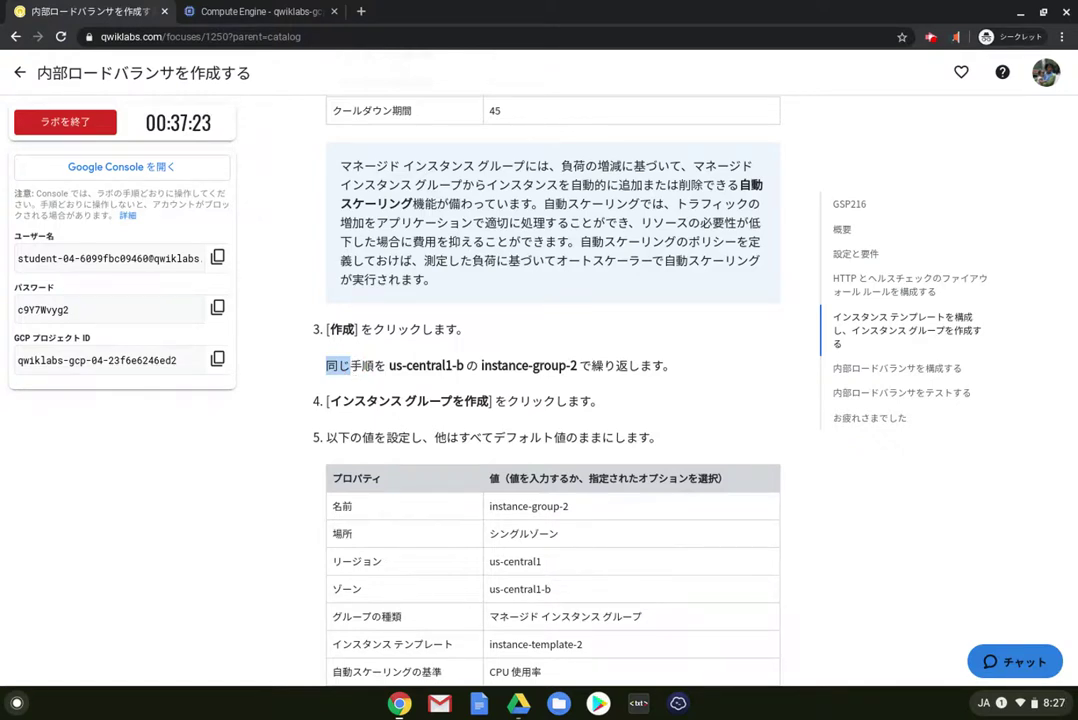
{"action": "left_click", "coordinate": [265, 15]}
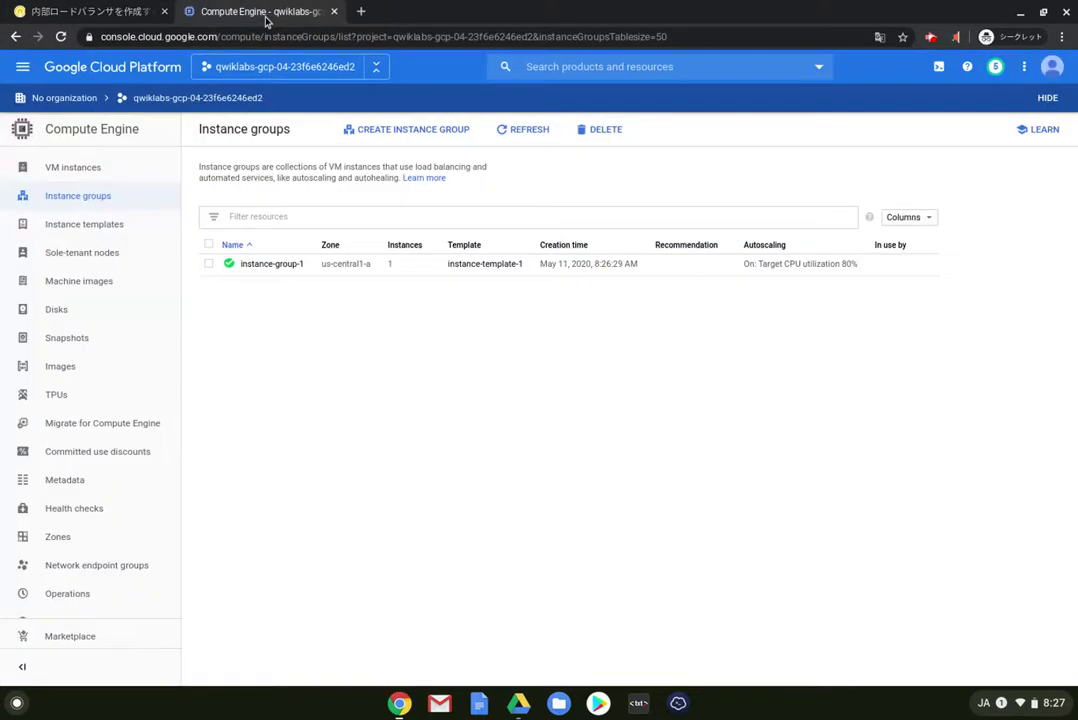
{"action": "left_click", "coordinate": [409, 132]}
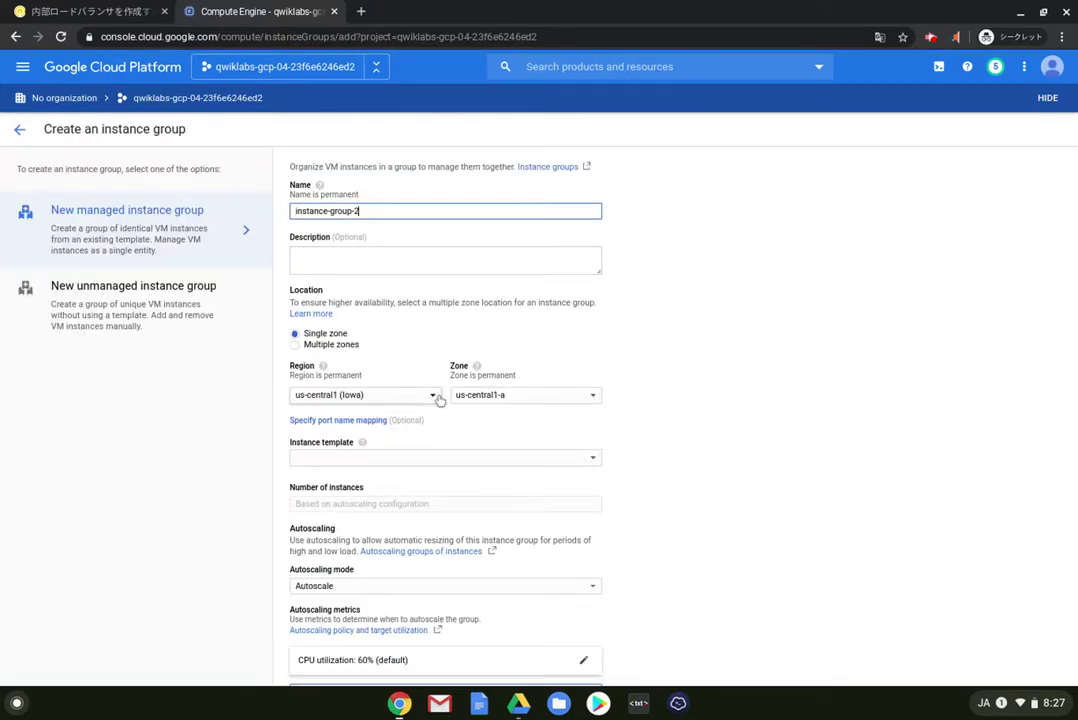
{"action": "left_click", "coordinate": [549, 398]}
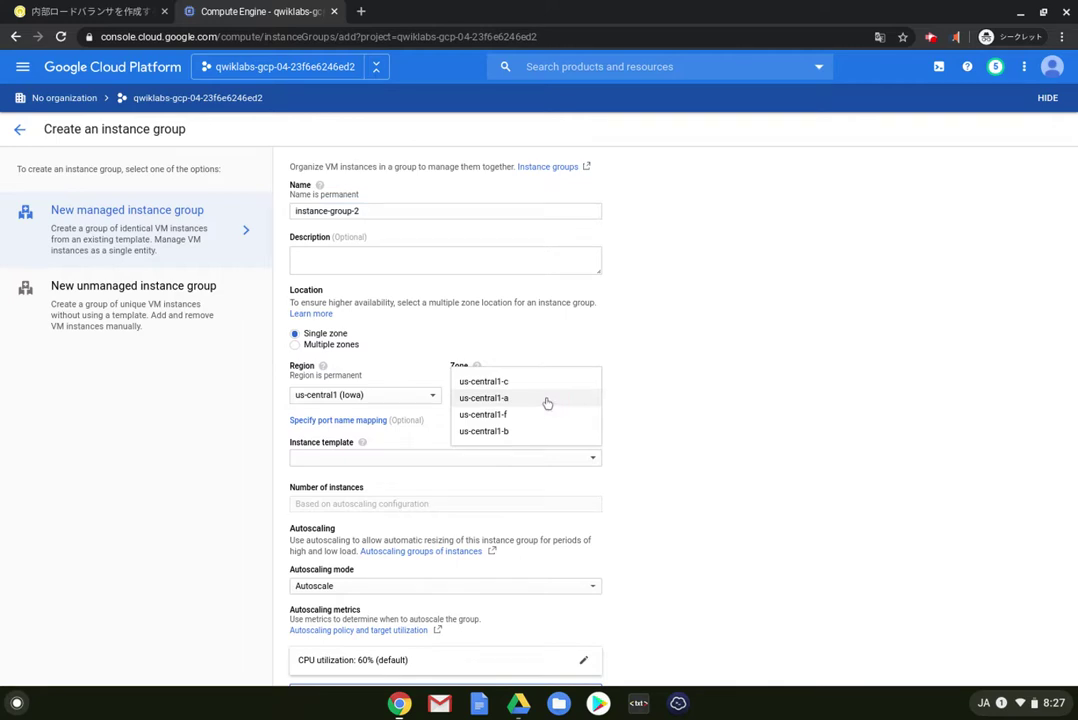
{"action": "left_click", "coordinate": [529, 431]}
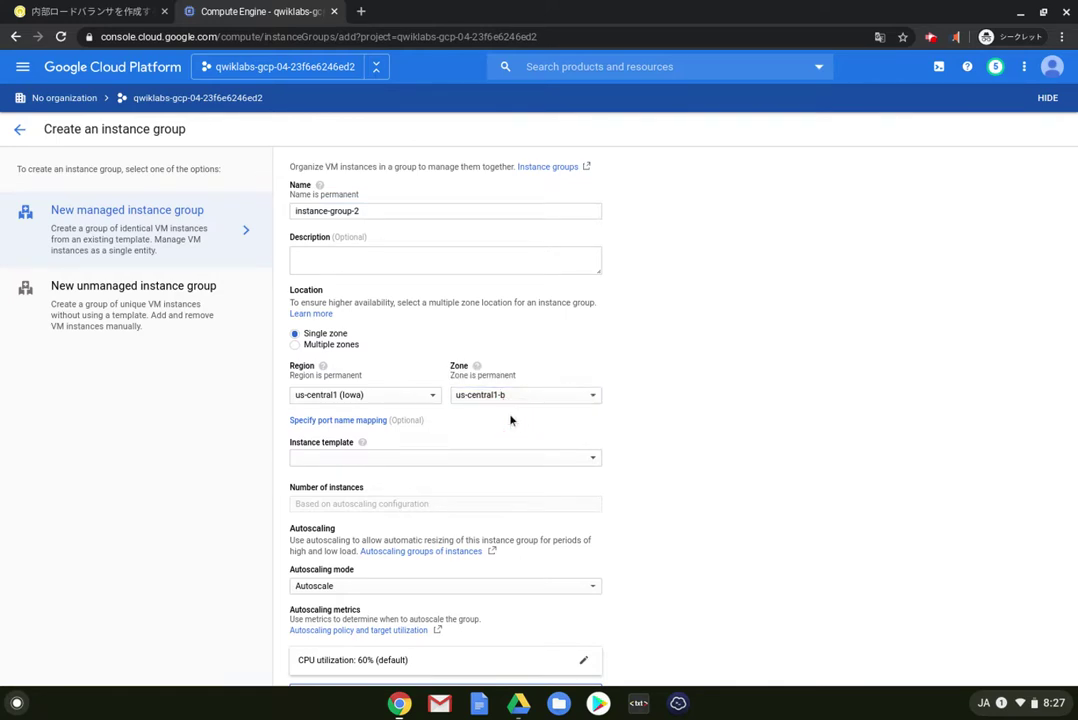
{"action": "left_click", "coordinate": [438, 410]}
- Set the target CPU utilization of instance-group-2's autoscaling metric to 80%
{"action": "scroll", "coordinate": [438, 410], "scroll_direction": "down", "scroll_amount": 3}
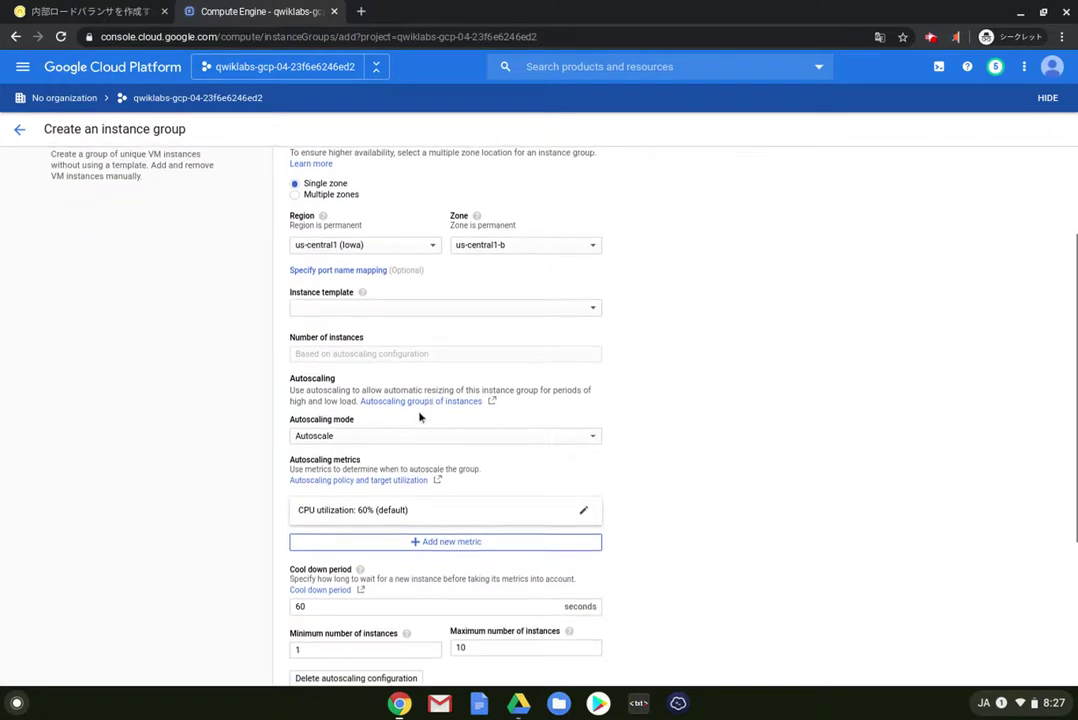
{"action": "scroll", "coordinate": [421, 416], "scroll_direction": "down", "scroll_amount": 1}
{"action": "left_click", "coordinate": [416, 477]}
{"action": "double_click", "coordinate": [337, 567]}
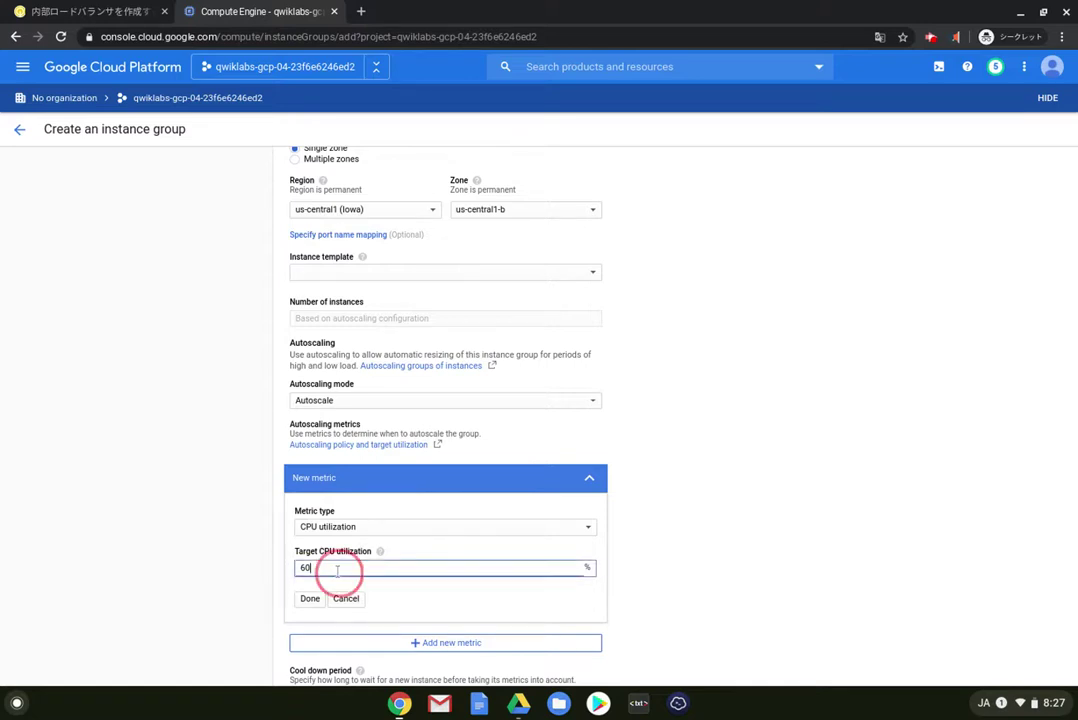
{"action": "type", "text": "80"}
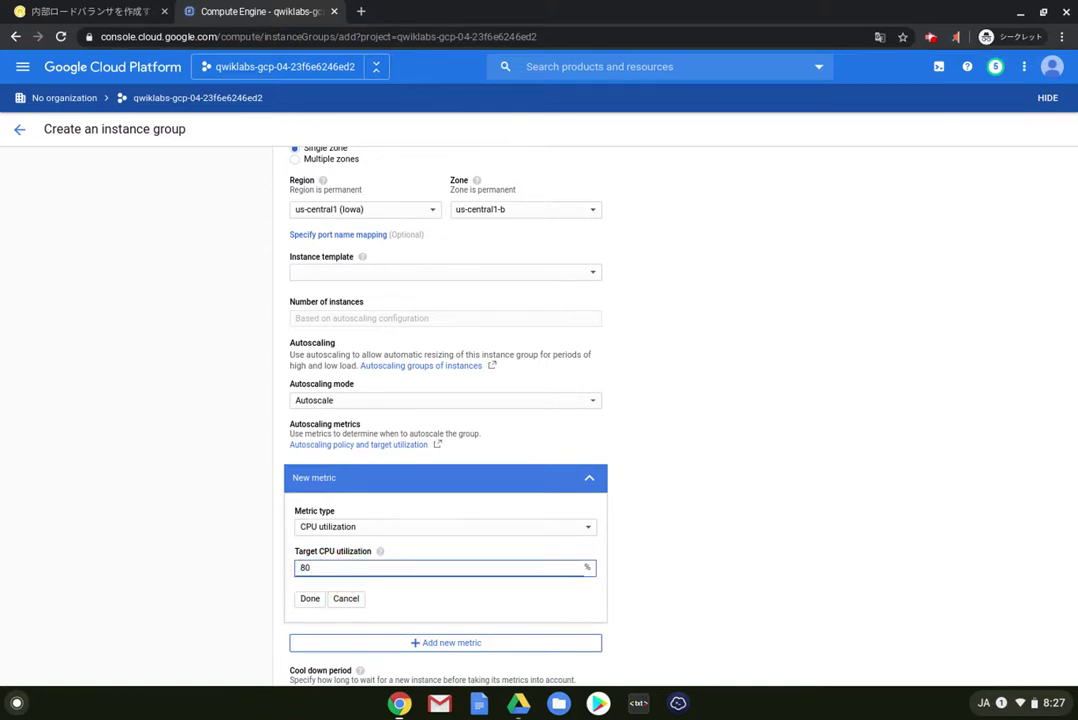
{"action": "left_click", "coordinate": [309, 598]}
- Set instance-group-2's cool down period to 45 seconds and its maximum number of instances to 5
{"action": "scroll", "coordinate": [293, 548], "scroll_direction": "down", "scroll_amount": 2}
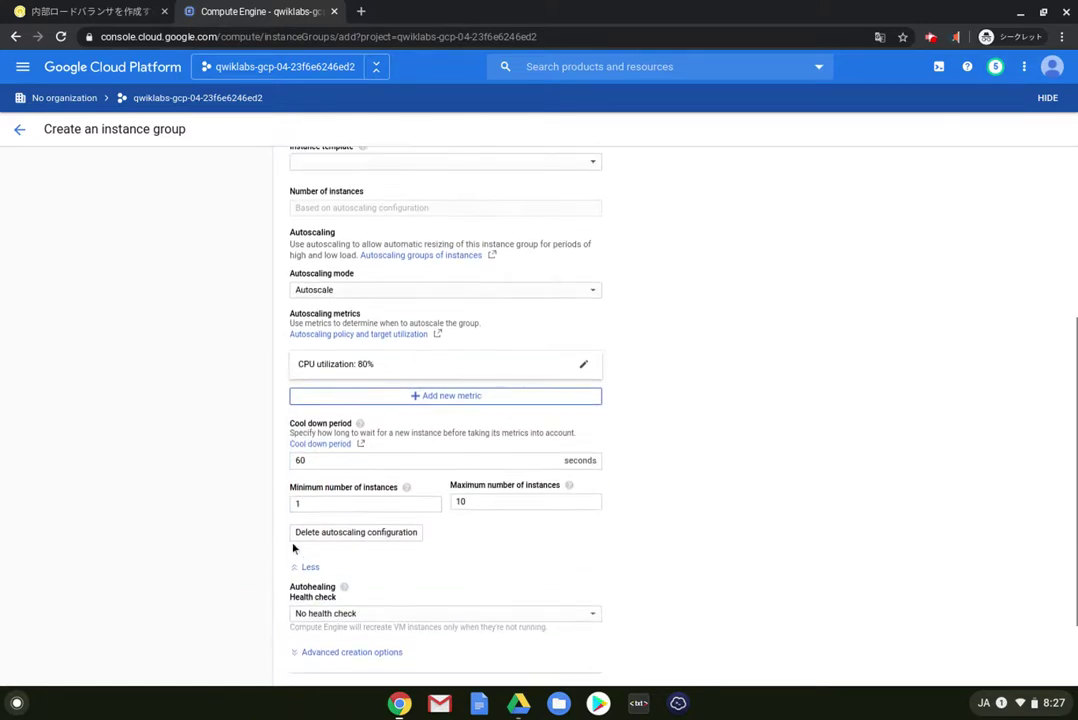
{"action": "double_click", "coordinate": [305, 459]}
{"action": "type", "text": "45"}
{"action": "double_click", "coordinate": [464, 501]}
{"action": "type", "text": "5"}
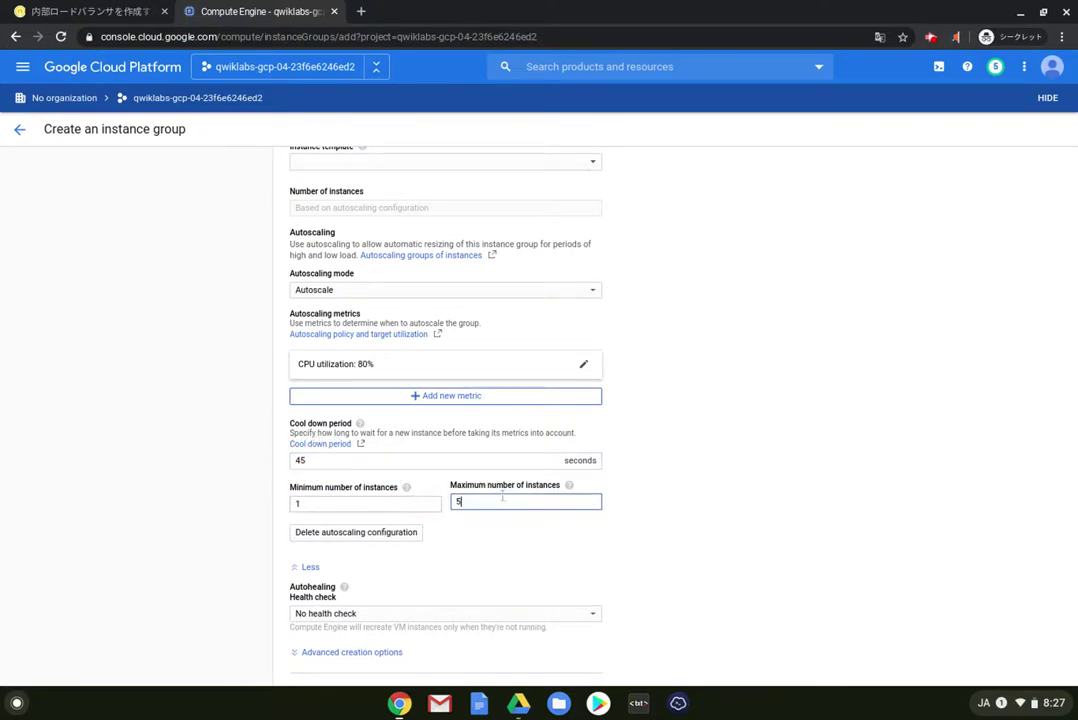
{"action": "left_click", "coordinate": [667, 508]}
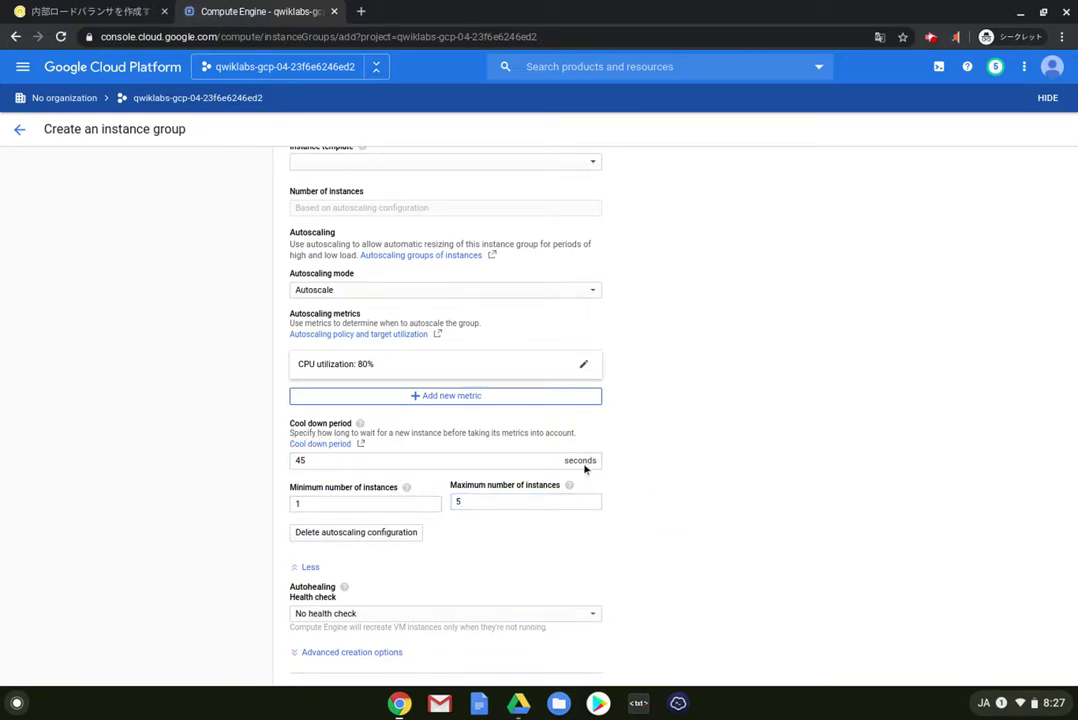
- Check the lab's table for the required template and set instance-group-2's instance template to instance-template-2
{"action": "left_click", "coordinate": [107, 20]}
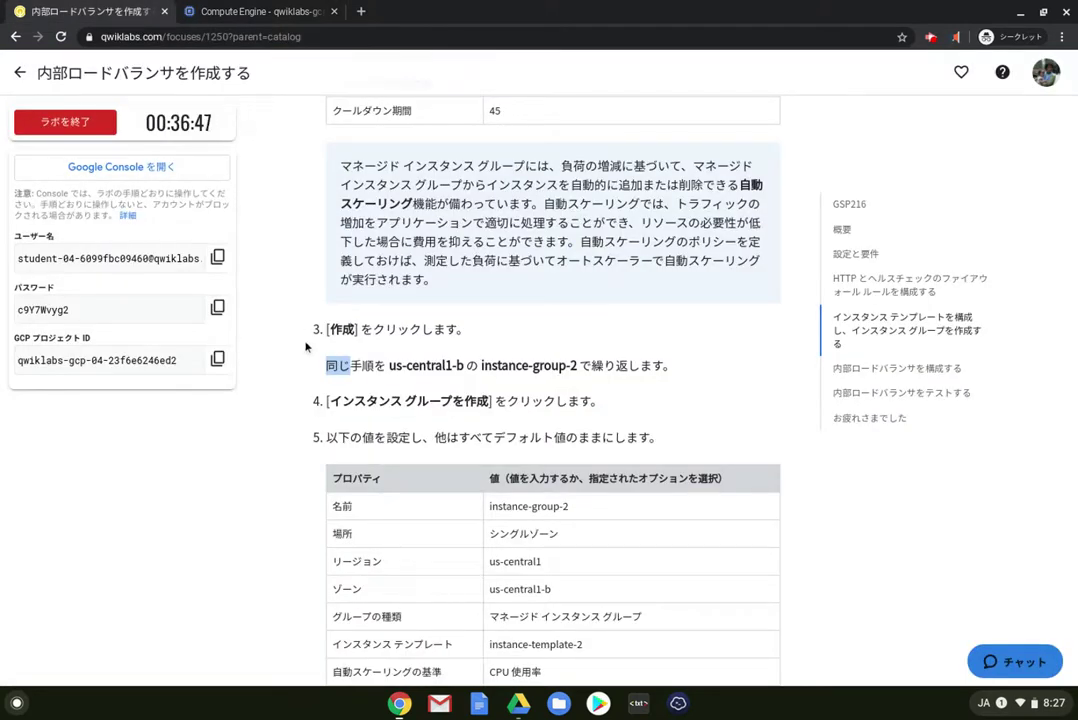
{"action": "scroll", "coordinate": [316, 357], "scroll_direction": "down", "scroll_amount": 3}
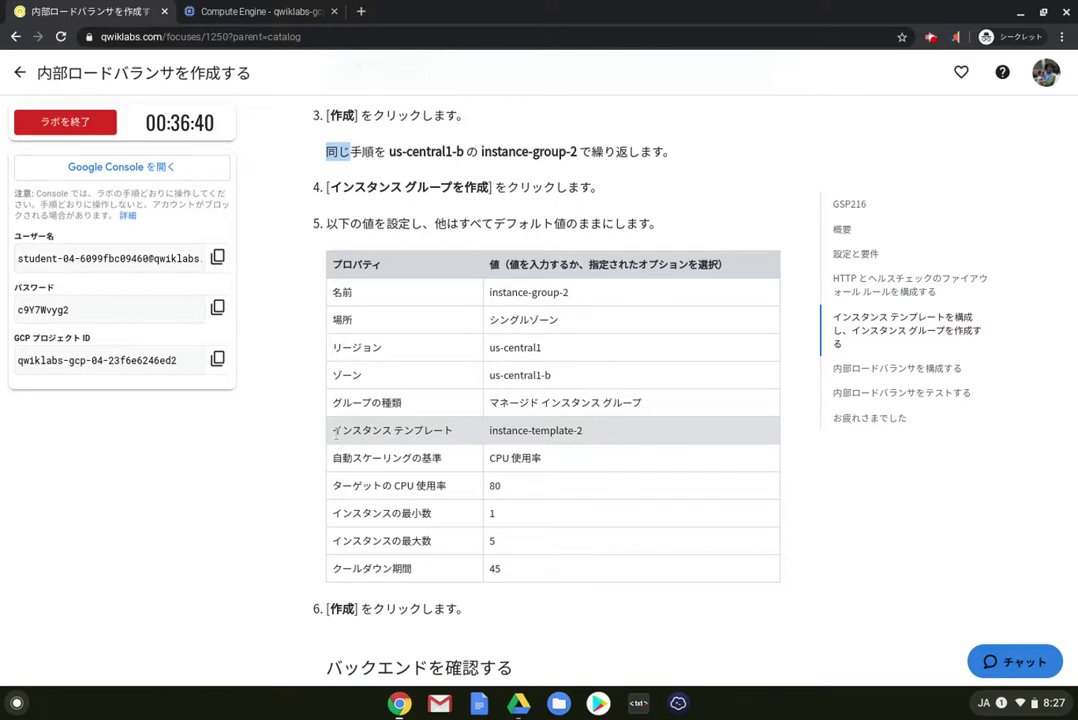
{"action": "left_click", "coordinate": [265, 14]}
{"action": "scroll", "coordinate": [318, 357], "scroll_direction": "up", "scroll_amount": 3}
{"action": "scroll", "coordinate": [318, 357], "scroll_direction": "up", "scroll_amount": 2}
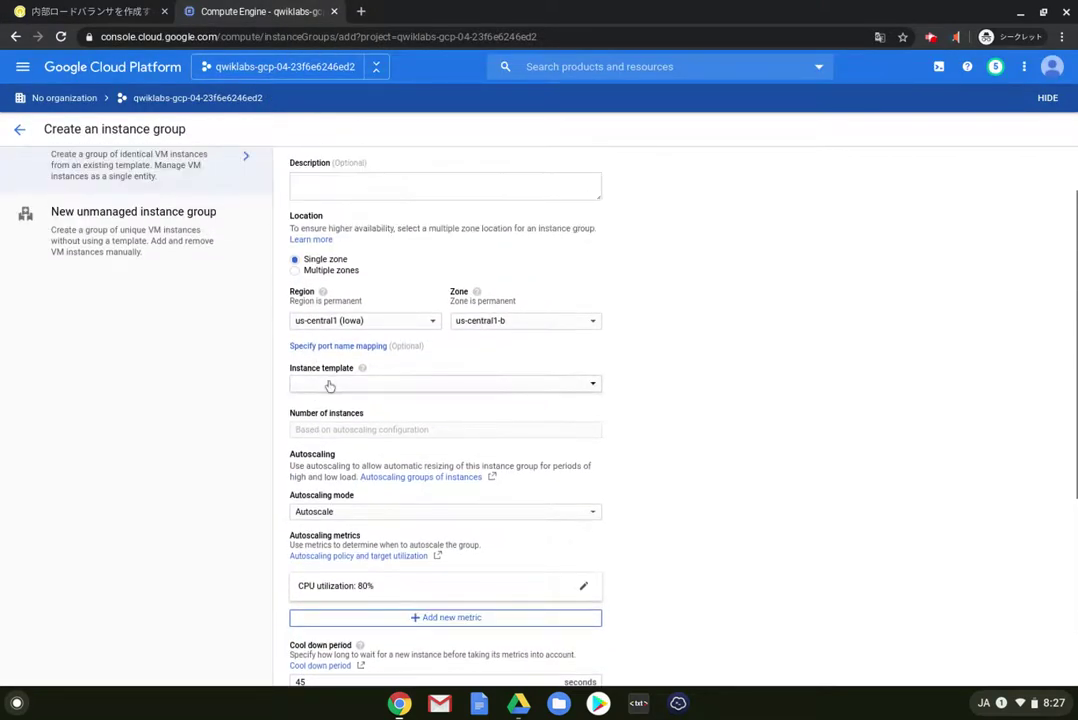
{"action": "left_click", "coordinate": [330, 385]}
{"action": "left_click", "coordinate": [349, 487]}
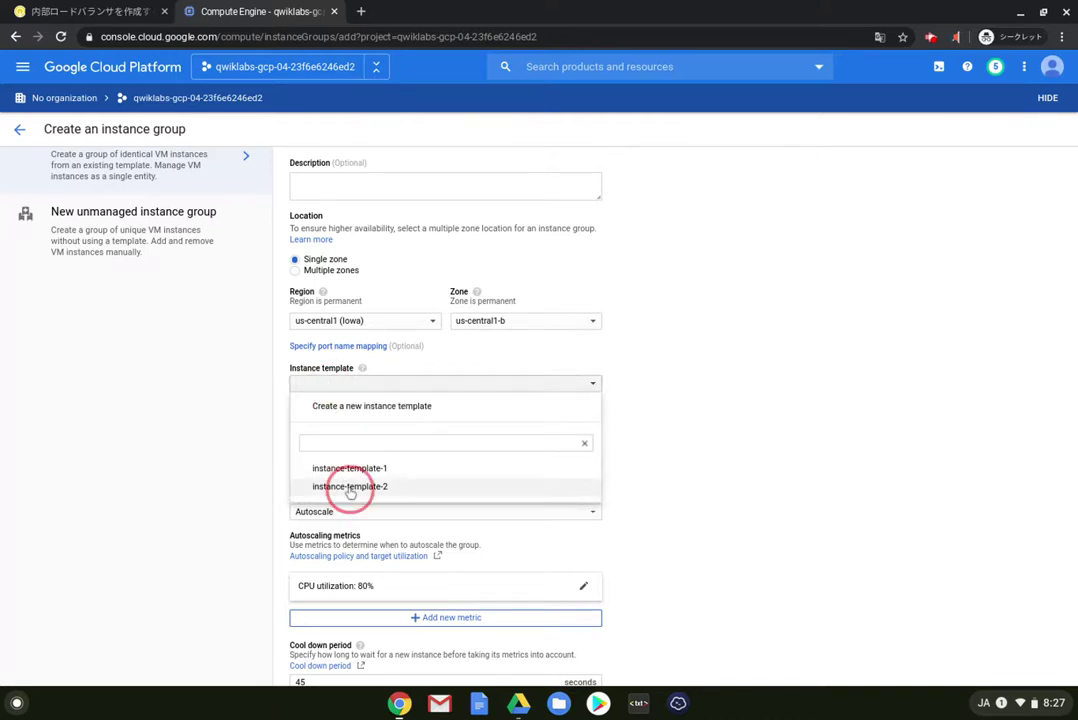
- Verify the group's settings against the lab's table and create the managed instance group instance-group-2
{"action": "scroll", "coordinate": [285, 410], "scroll_direction": "up", "scroll_amount": 1}
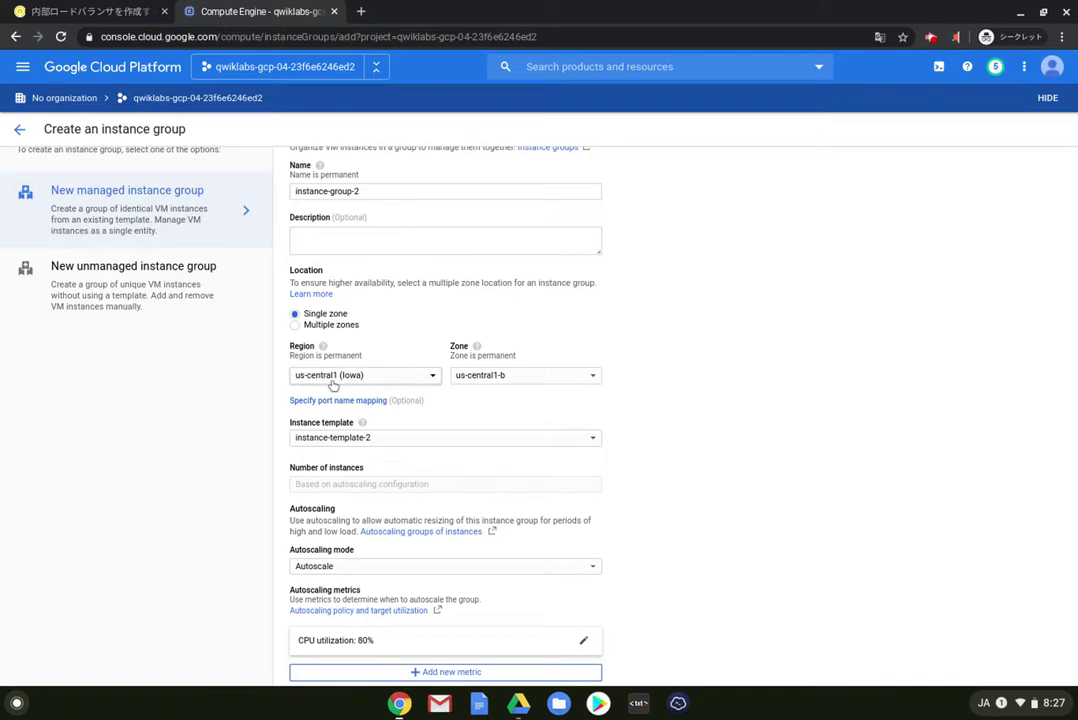
{"action": "scroll", "coordinate": [291, 430], "scroll_direction": "down", "scroll_amount": 6}
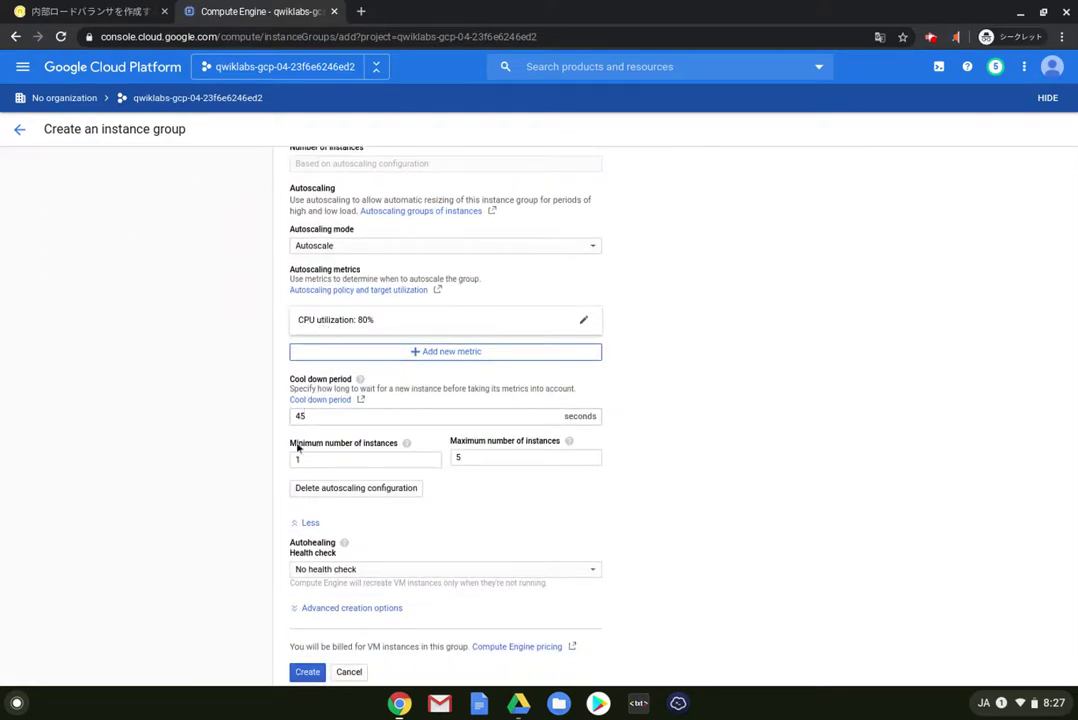
{"action": "scroll", "coordinate": [277, 503], "scroll_direction": "down", "scroll_amount": 1}
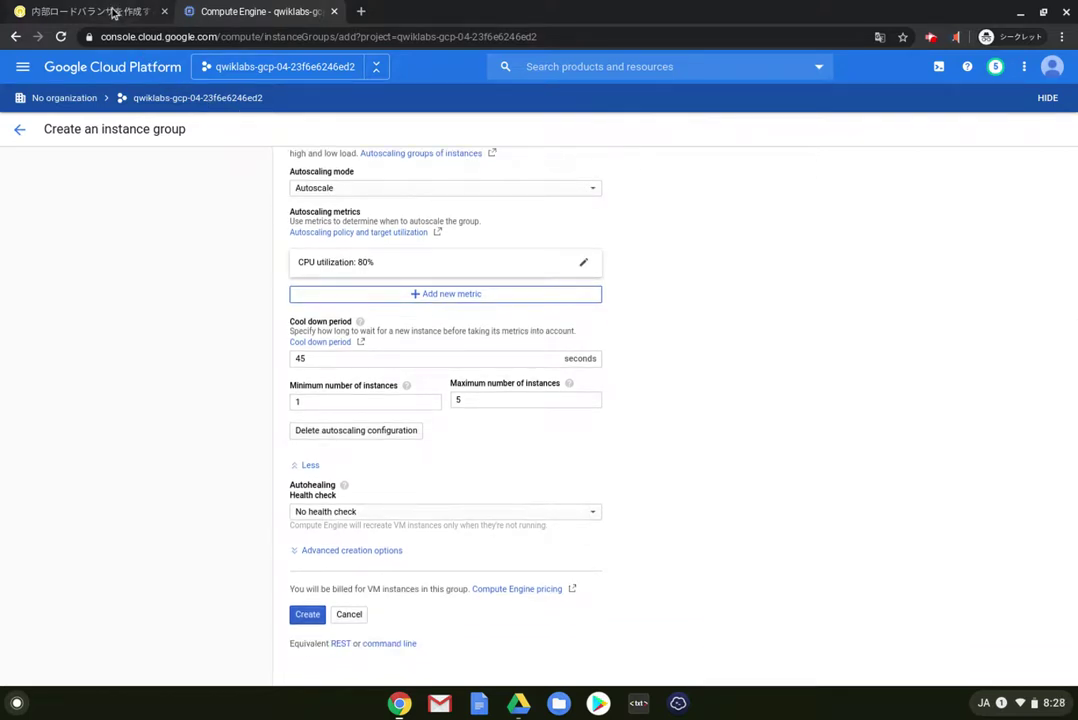
{"action": "left_click", "coordinate": [114, 13]}
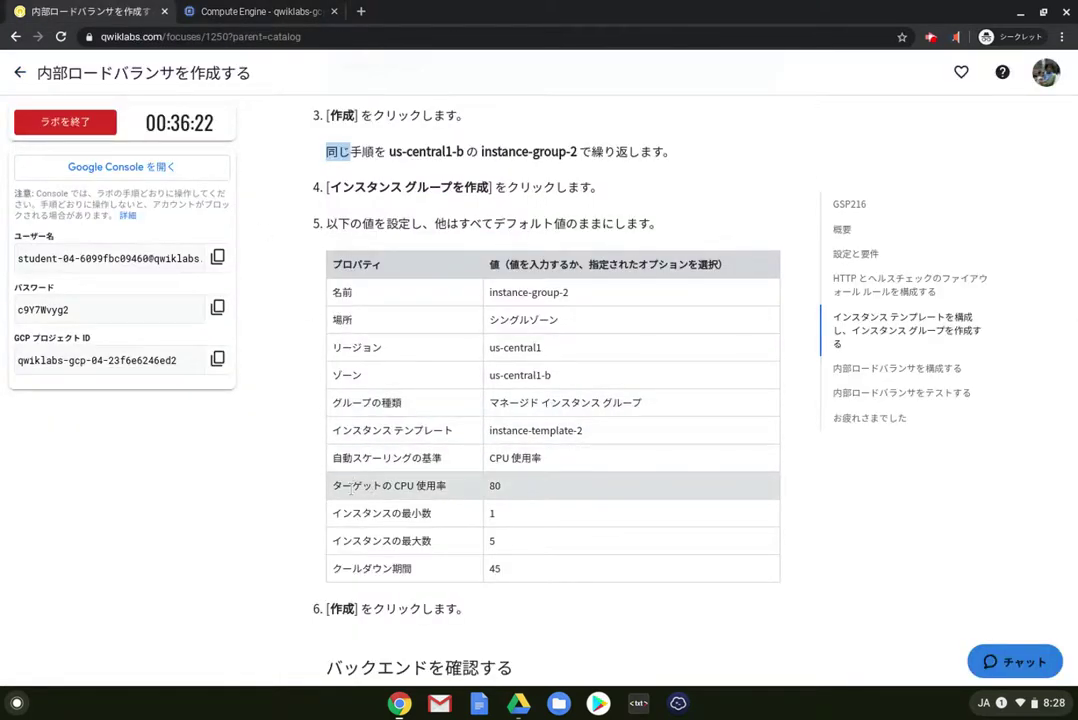
{"action": "left_click", "coordinate": [220, 12]}
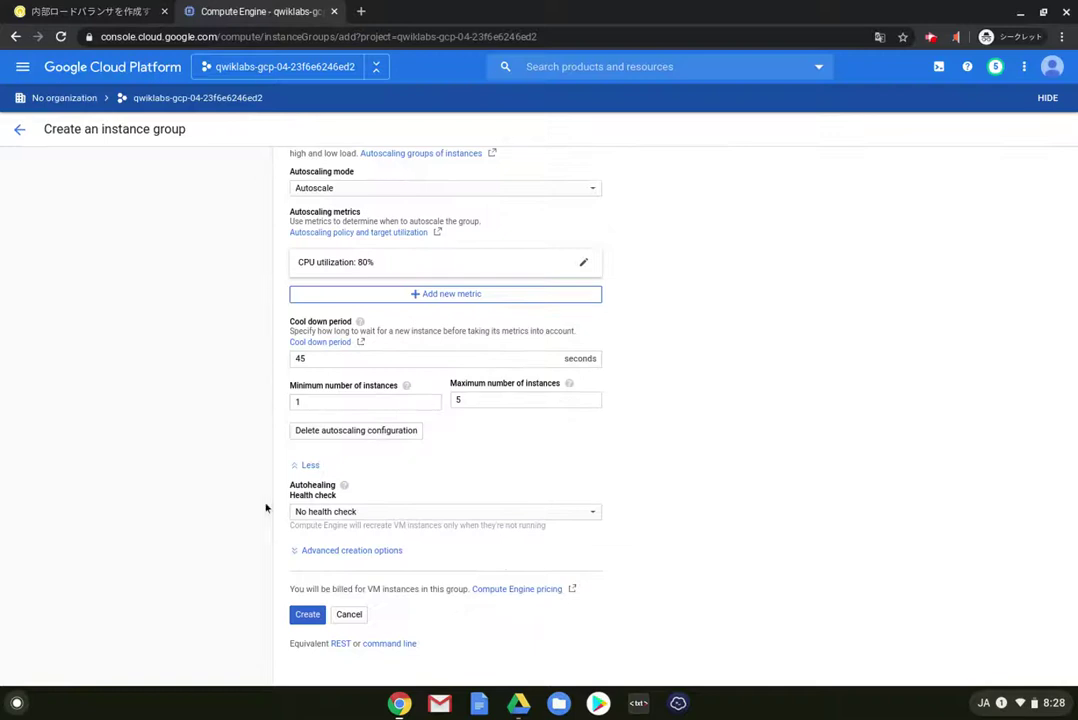
{"action": "left_click", "coordinate": [307, 614]}
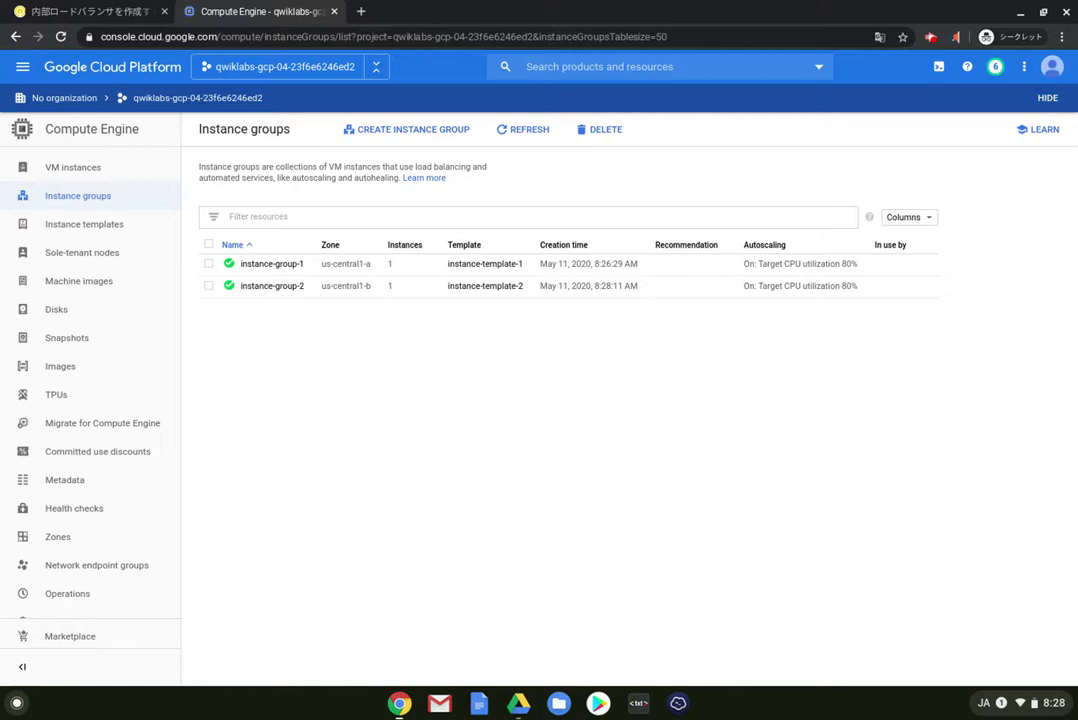
- Read the lab's backend verification instructions and open the list of VM instances in Compute Engine
{"action": "left_click", "coordinate": [105, 15]}
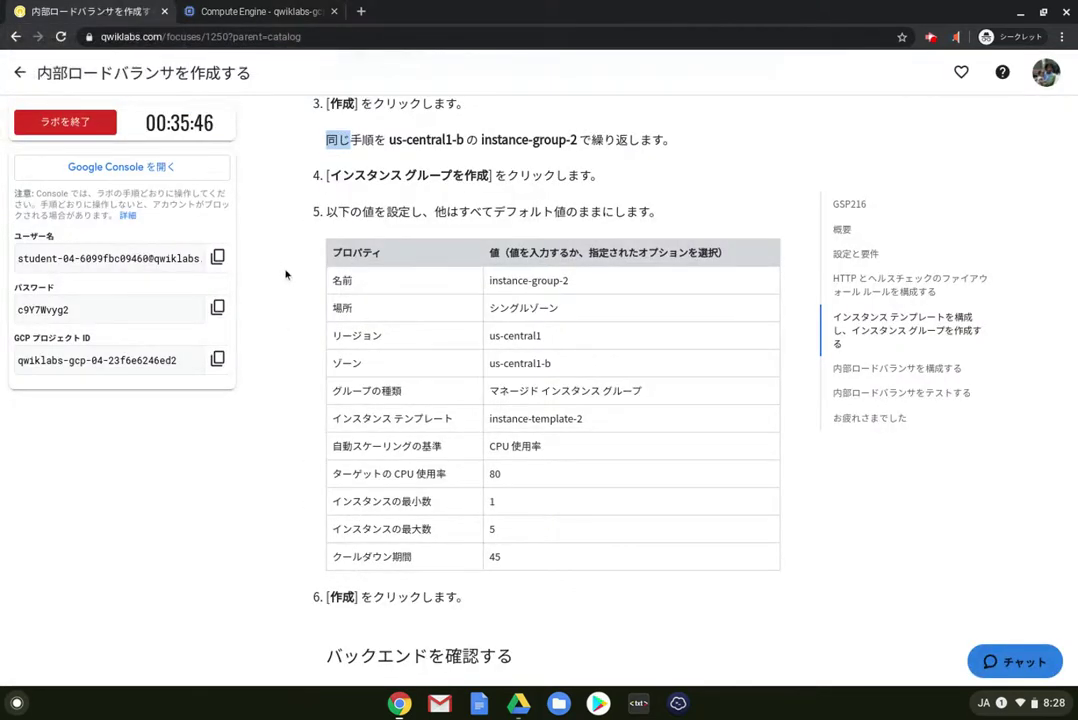
{"action": "scroll", "coordinate": [285, 274], "scroll_direction": "down", "scroll_amount": 5}
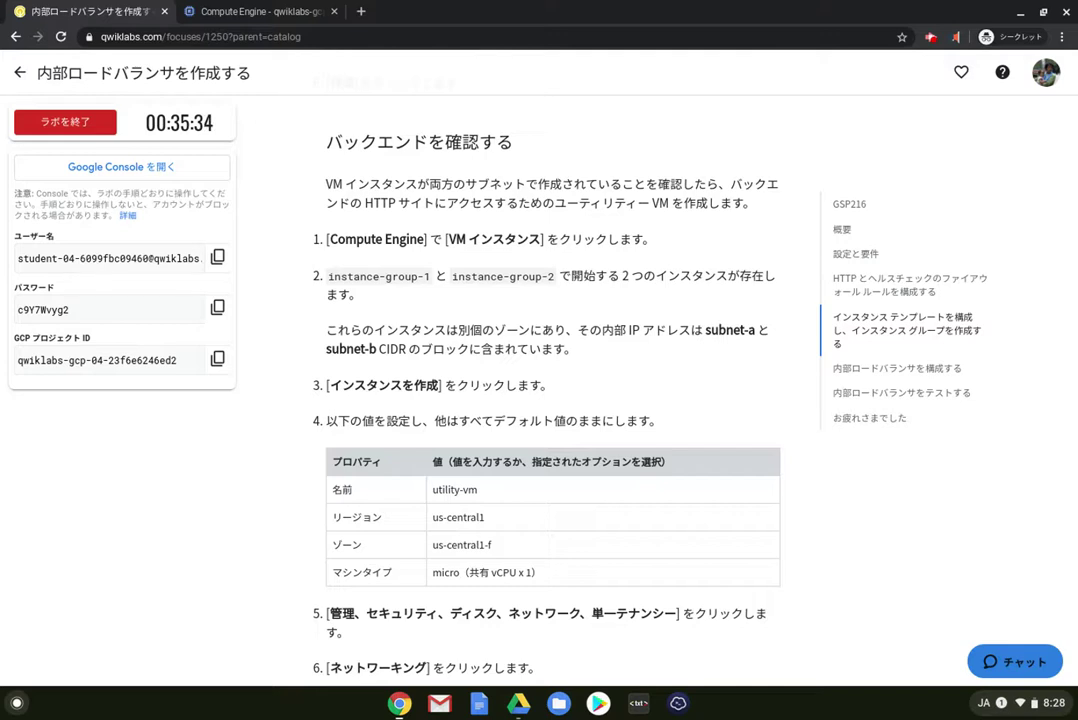
{"action": "left_click", "coordinate": [253, 13]}
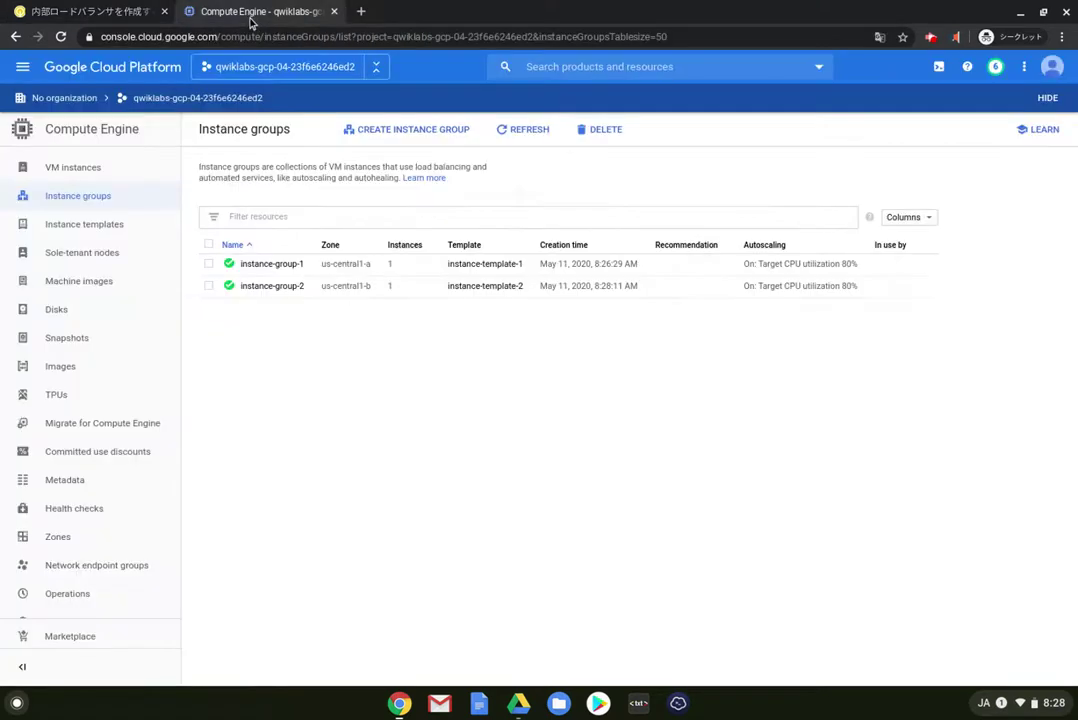
{"action": "left_click", "coordinate": [90, 170]}
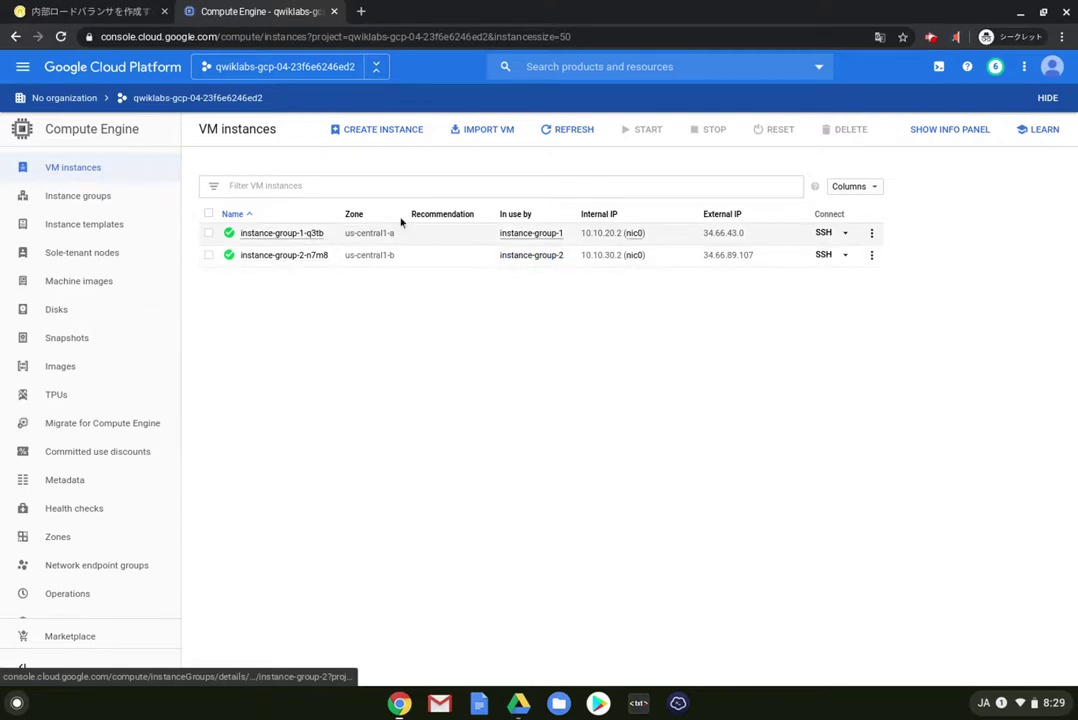
- Start a new VM instance and name it utility-vm, copying the name from the lab's instructions
{"action": "left_click", "coordinate": [361, 135]}
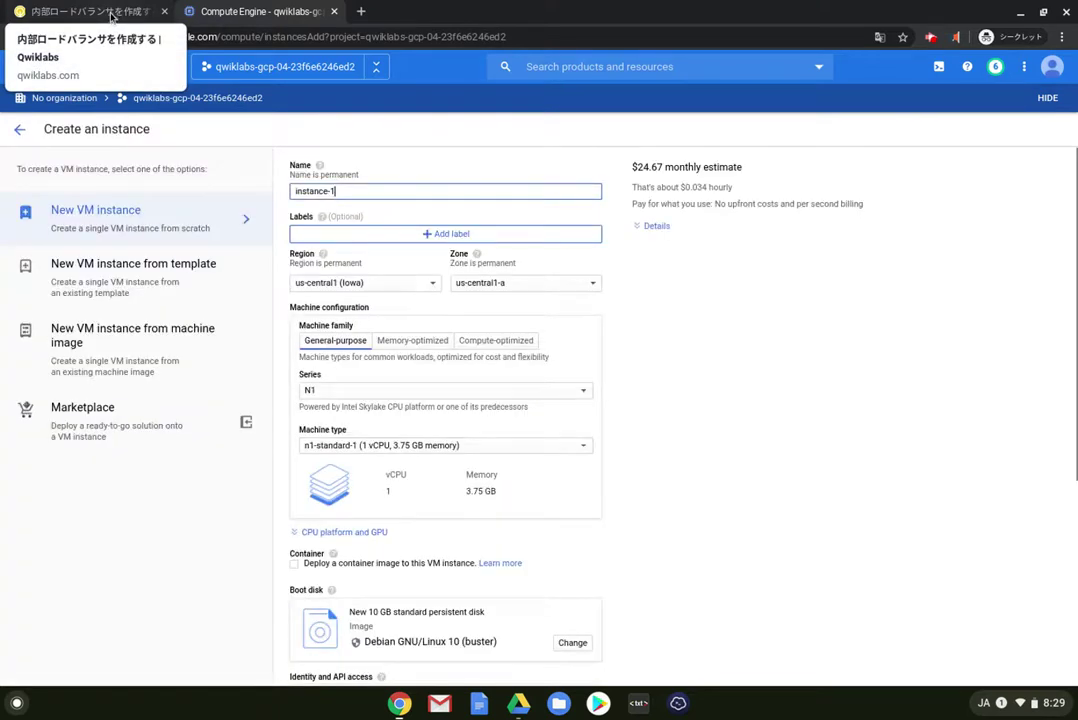
{"action": "left_click", "coordinate": [110, 14]}
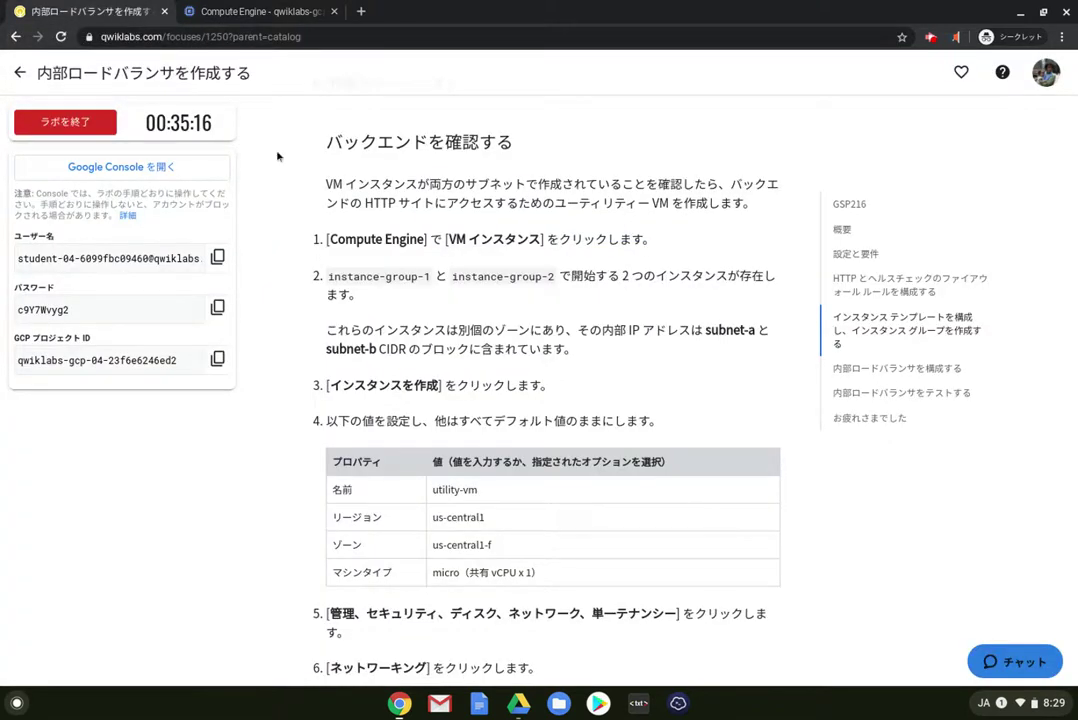
{"action": "scroll", "coordinate": [332, 318], "scroll_direction": "down", "scroll_amount": 3}
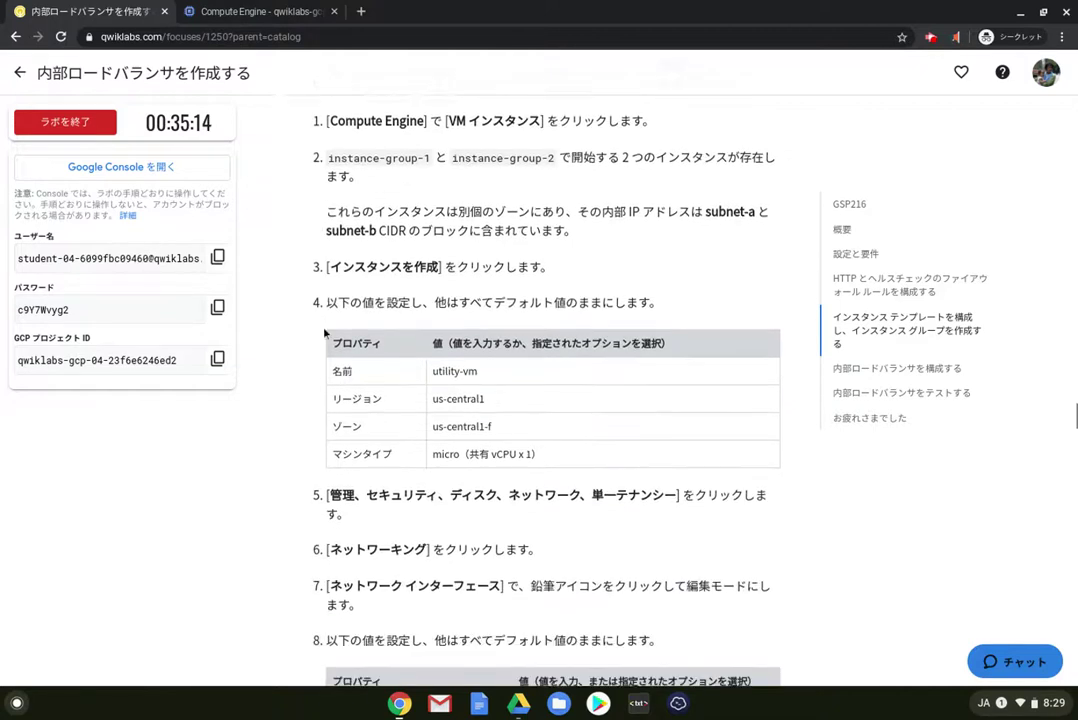
{"action": "left_click_drag", "start_coordinate": [430, 298], "coordinate": [480, 302]}
{"action": "key", "text": "ctrl+c"}
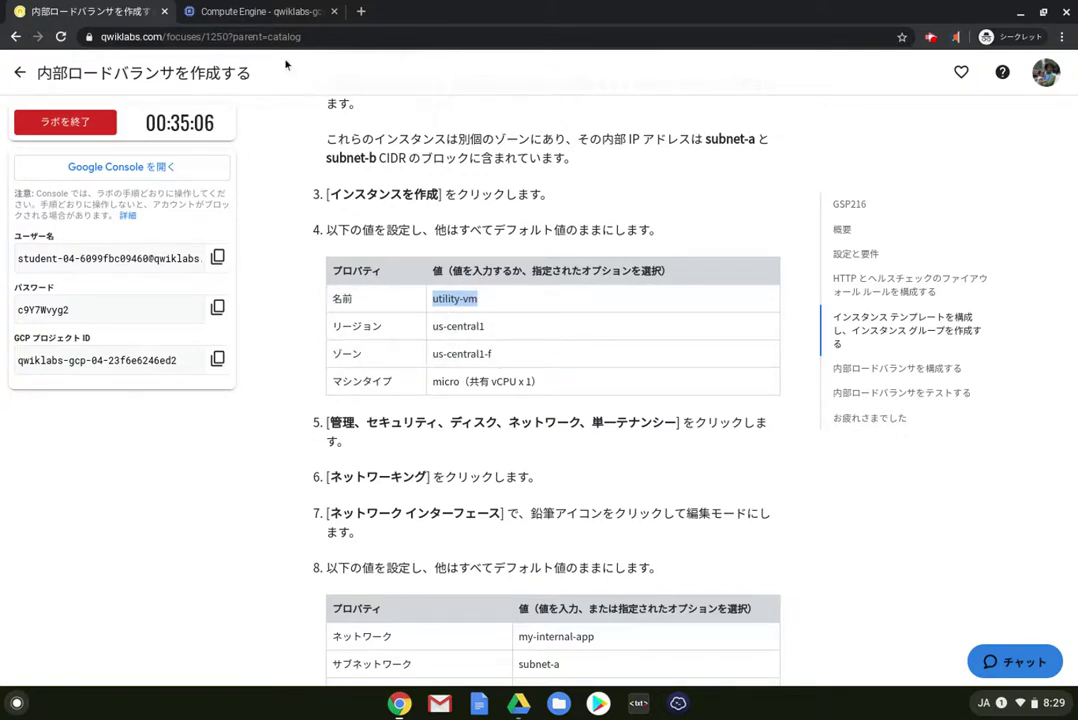
{"action": "left_click", "coordinate": [233, 14]}
{"action": "triple_click", "coordinate": [369, 191]}
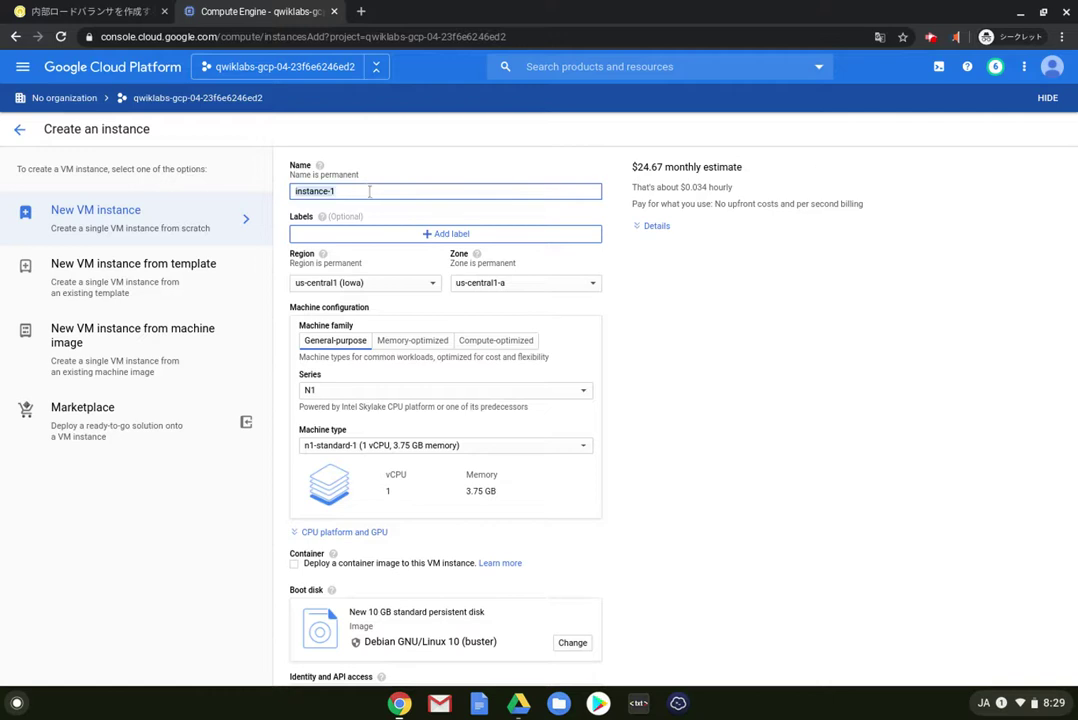
{"action": "key", "text": "ctrl+v"}
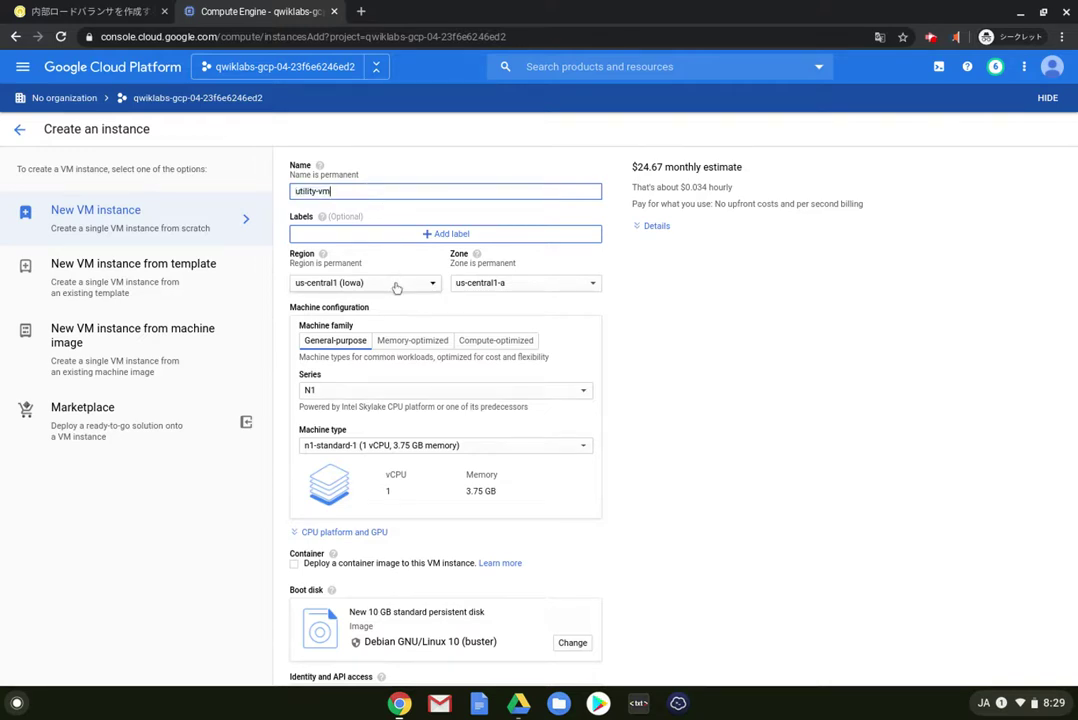
- Set utility-vm's zone to us-central1-f and its machine type to f1-micro
{"action": "left_click", "coordinate": [475, 283]}
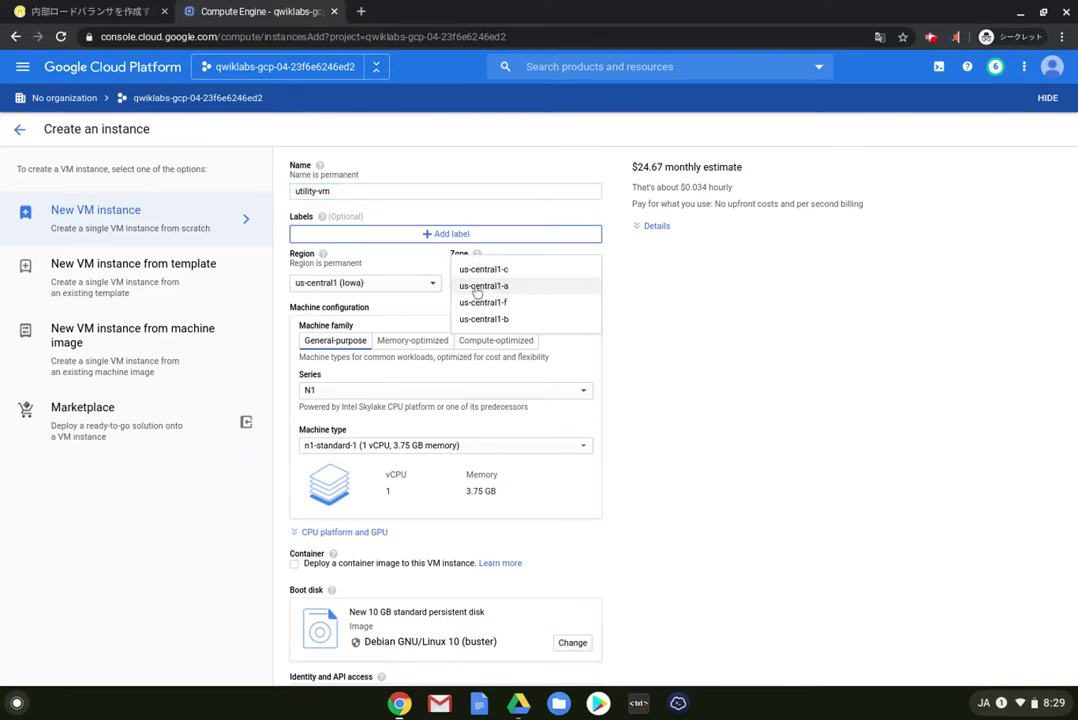
{"action": "left_click", "coordinate": [479, 304]}
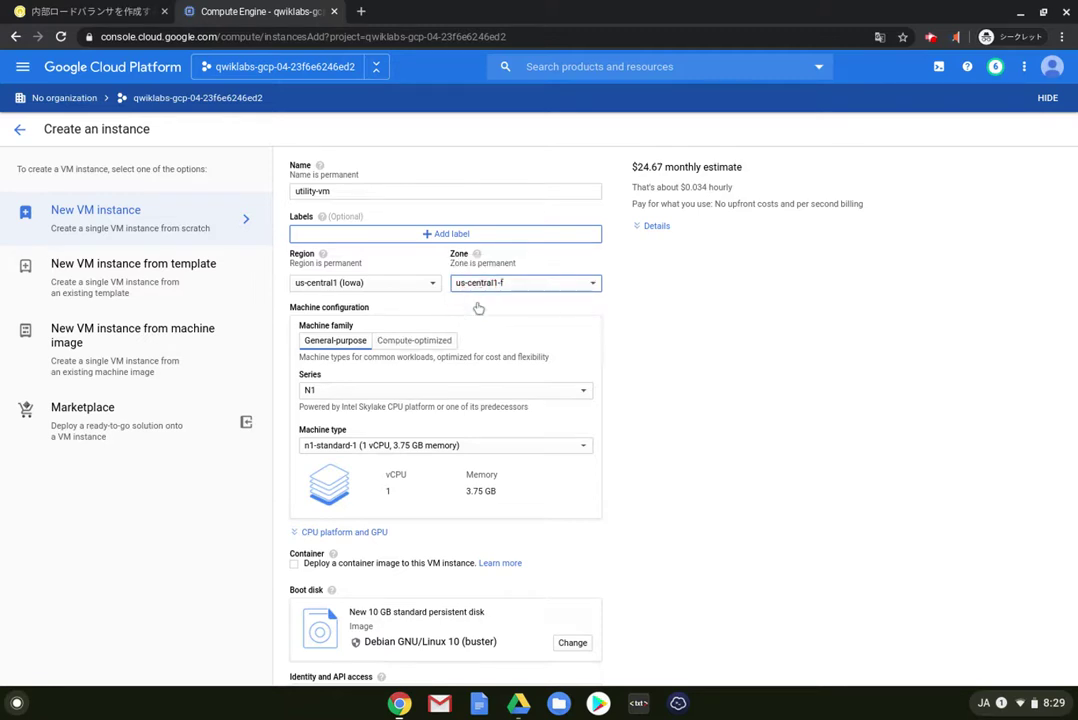
{"action": "left_click", "coordinate": [357, 446]}
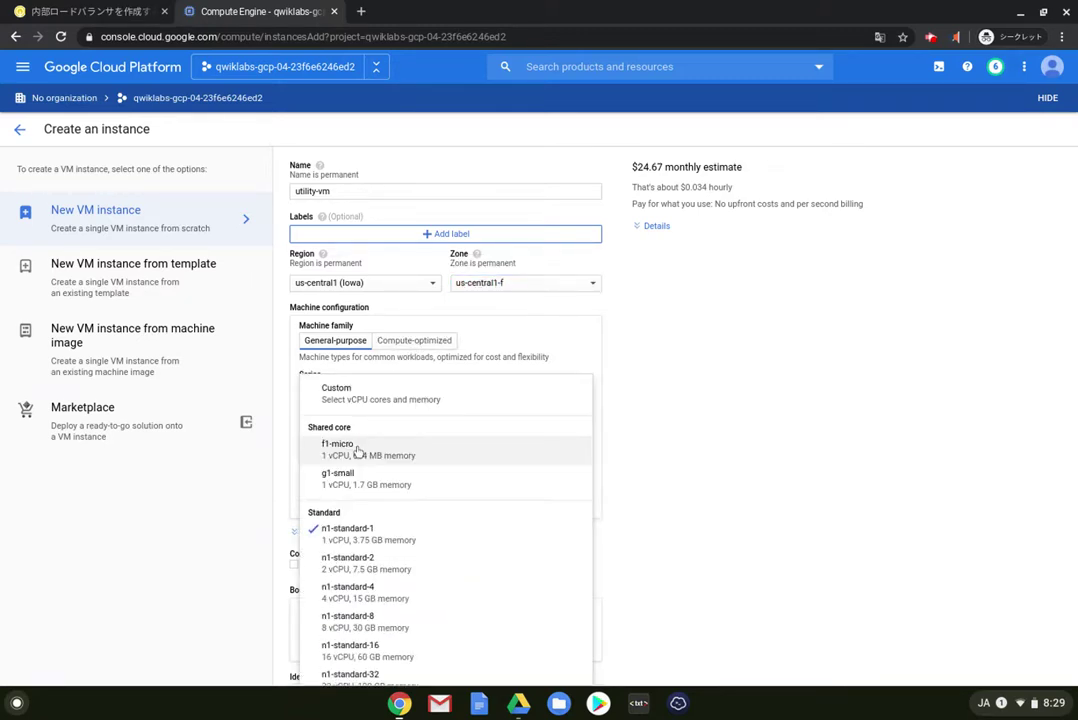
{"action": "left_click", "coordinate": [354, 443]}
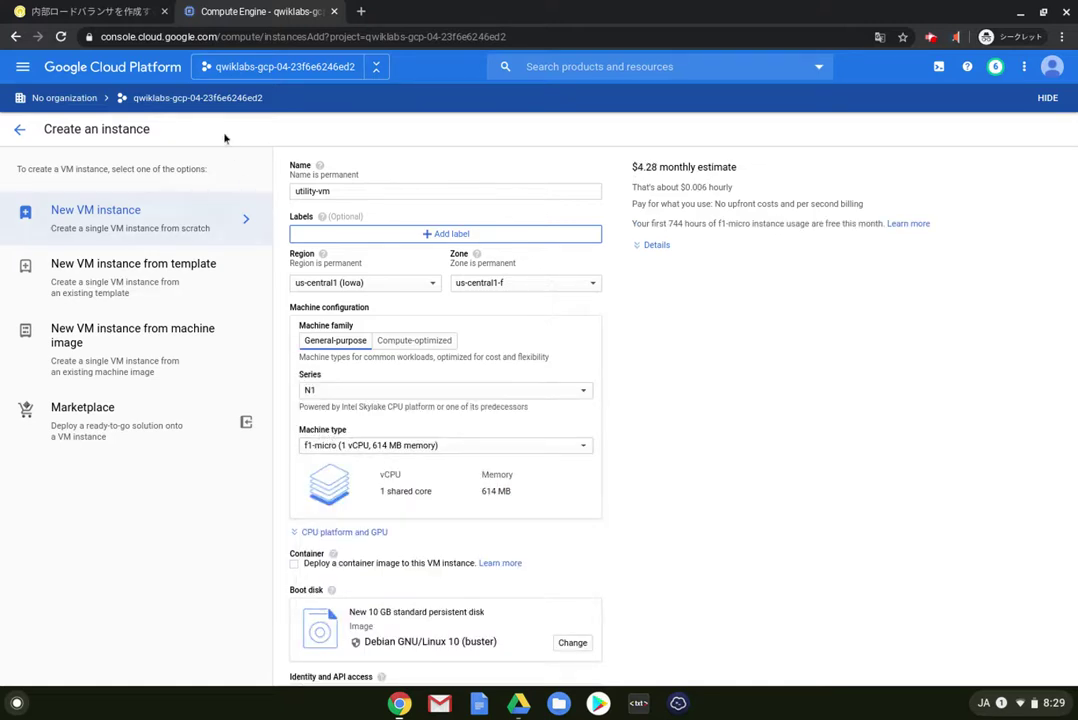
- Read the lab's network instructions for utility-vm and show the instance's networking settings
{"action": "left_click", "coordinate": [95, 14]}
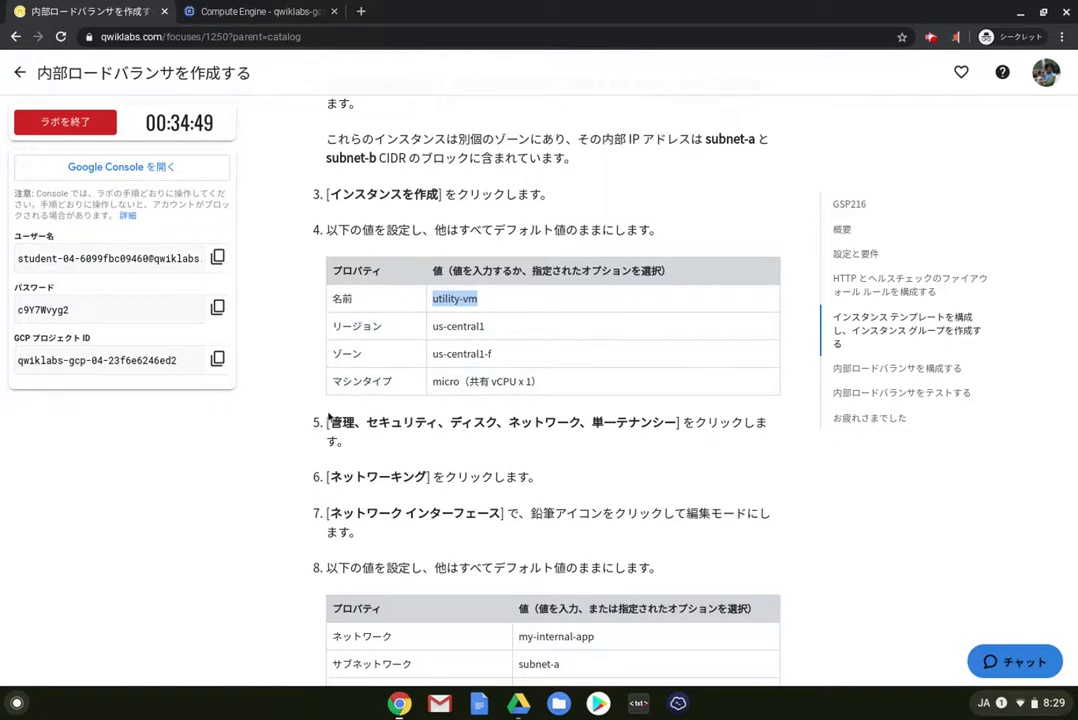
{"action": "scroll", "coordinate": [316, 435], "scroll_direction": "down", "scroll_amount": 3}
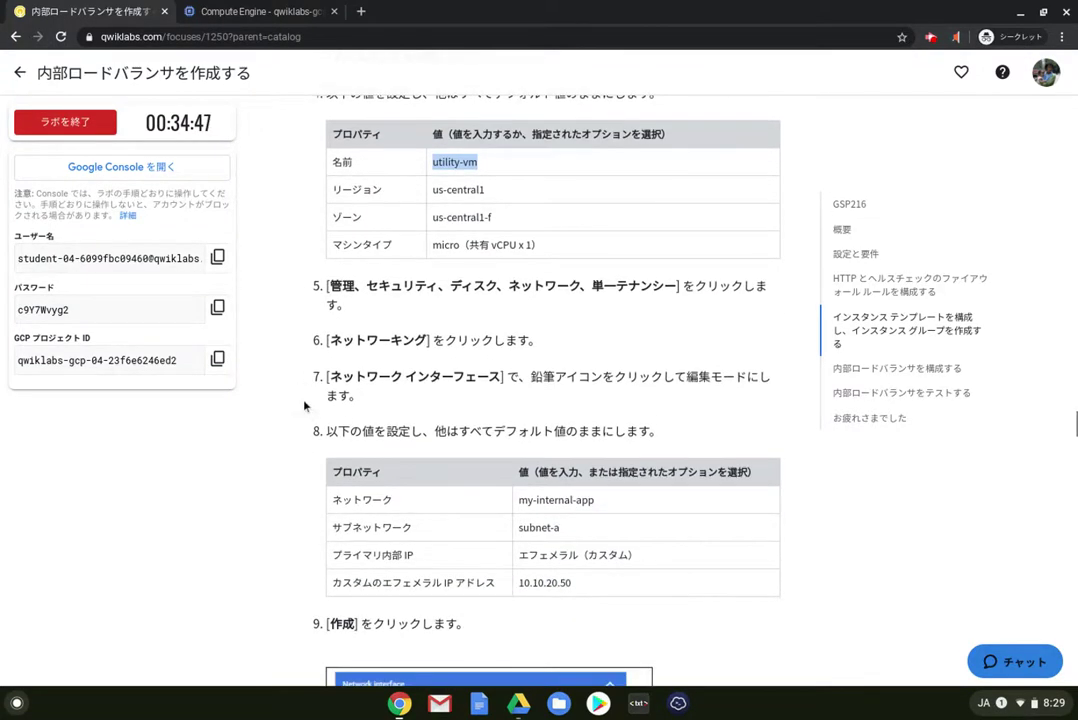
{"action": "scroll", "coordinate": [310, 380], "scroll_direction": "down", "scroll_amount": 1}
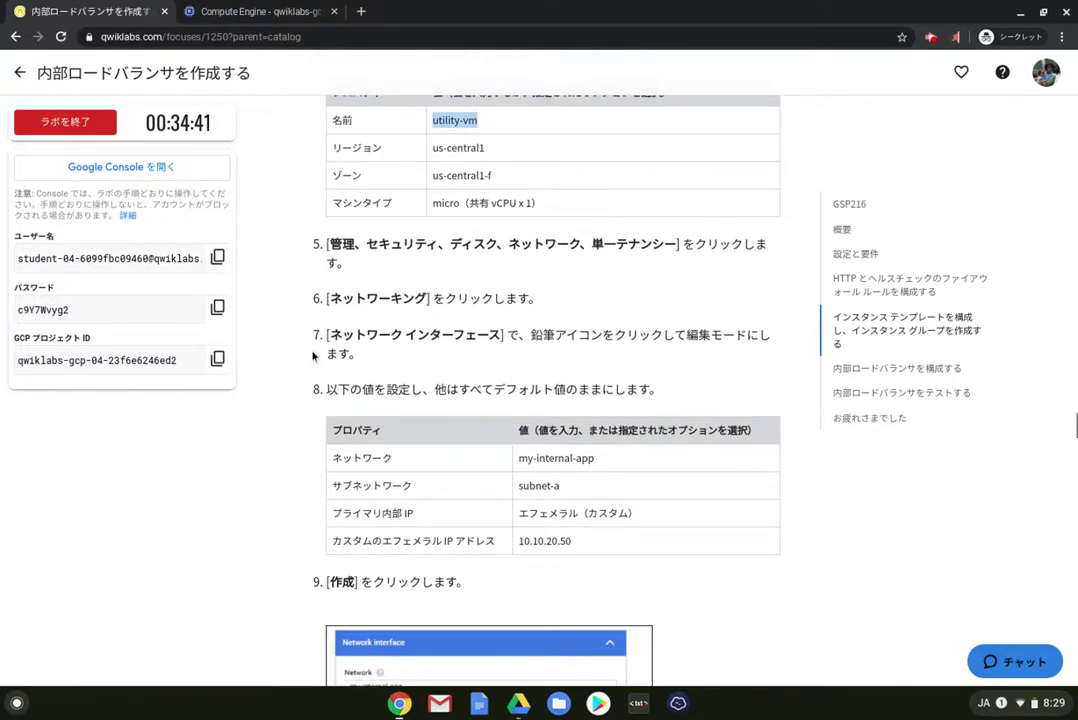
{"action": "left_click", "coordinate": [241, 11]}
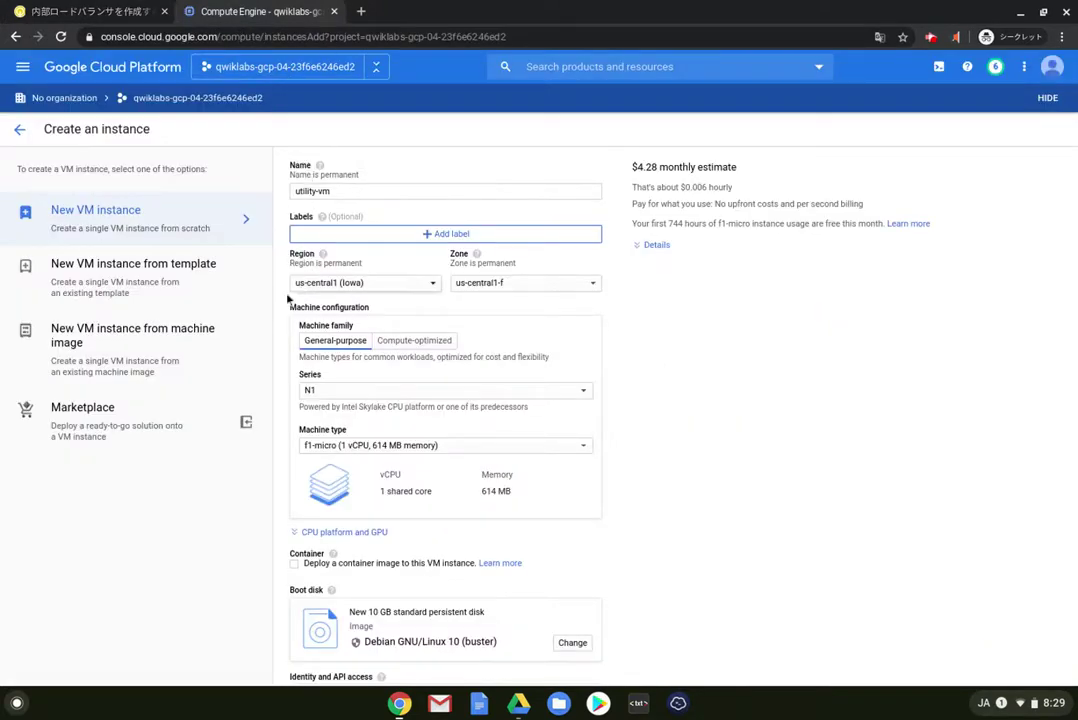
{"action": "scroll", "coordinate": [282, 319], "scroll_direction": "down", "scroll_amount": 5}
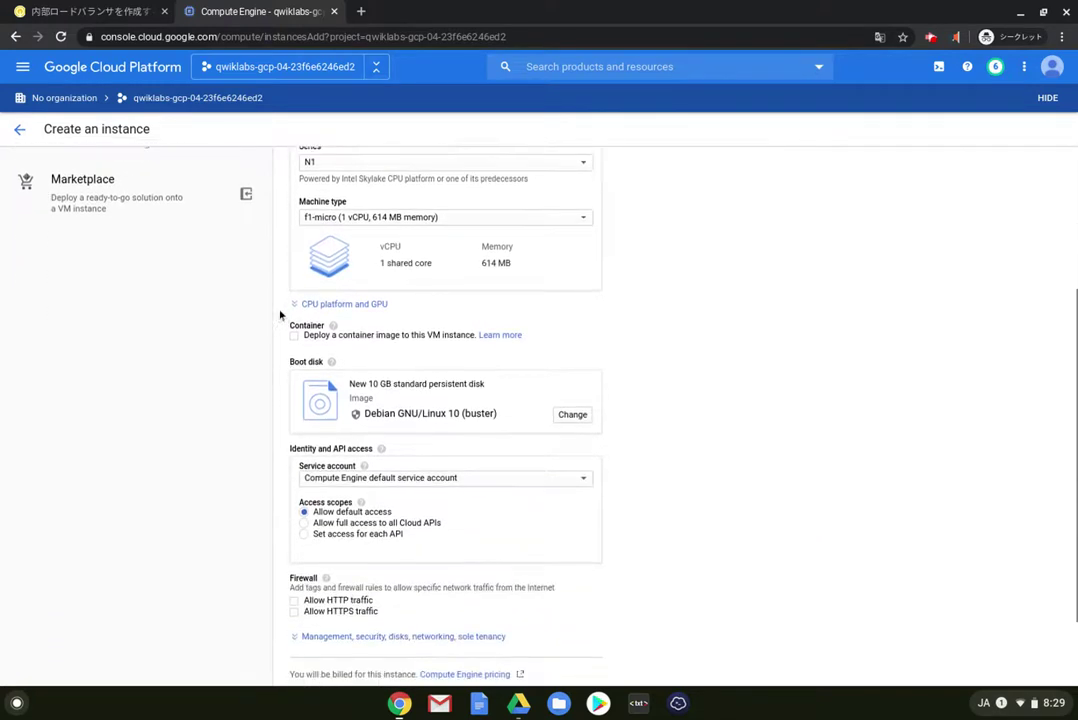
{"action": "left_click", "coordinate": [325, 537]}
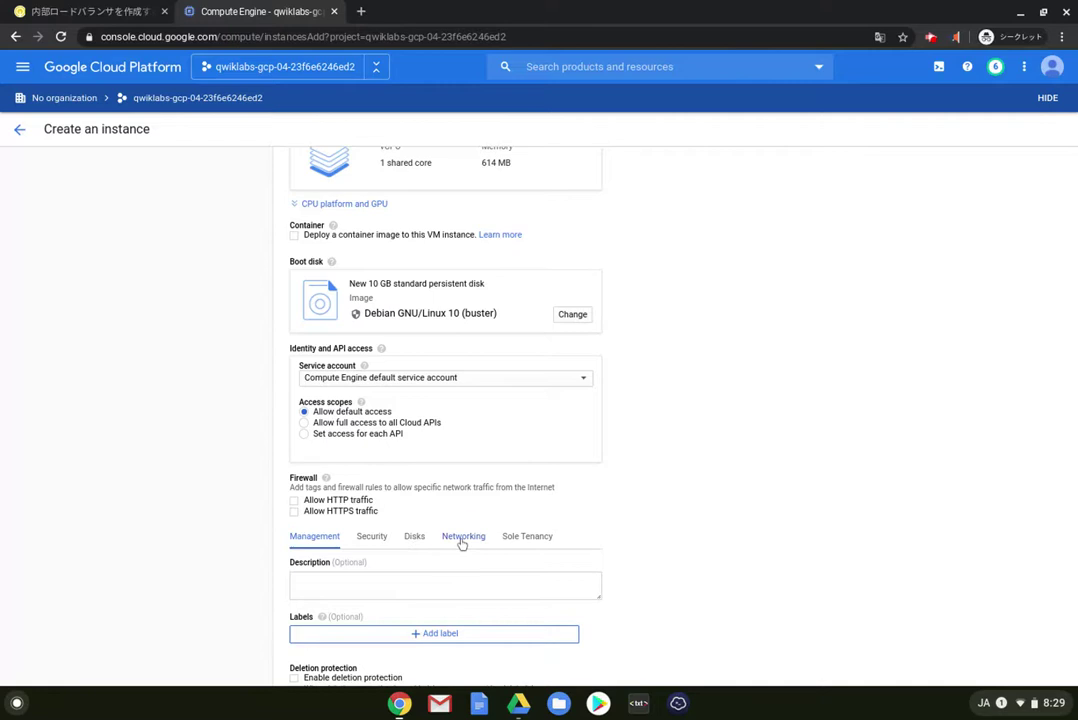
{"action": "left_click", "coordinate": [462, 540]}
{"action": "scroll", "coordinate": [289, 465], "scroll_direction": "down", "scroll_amount": 3}
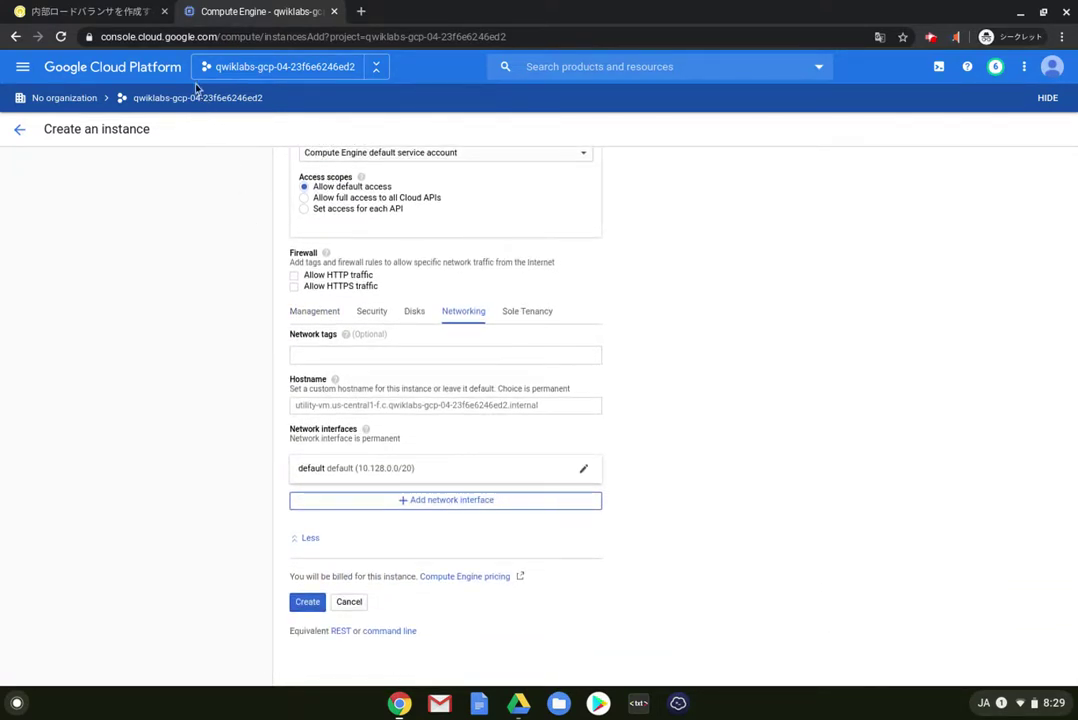
- Check the lab's network values and set utility-vm's network interface to the my-internal-app network with subnet-a
{"action": "left_click", "coordinate": [105, 20]}
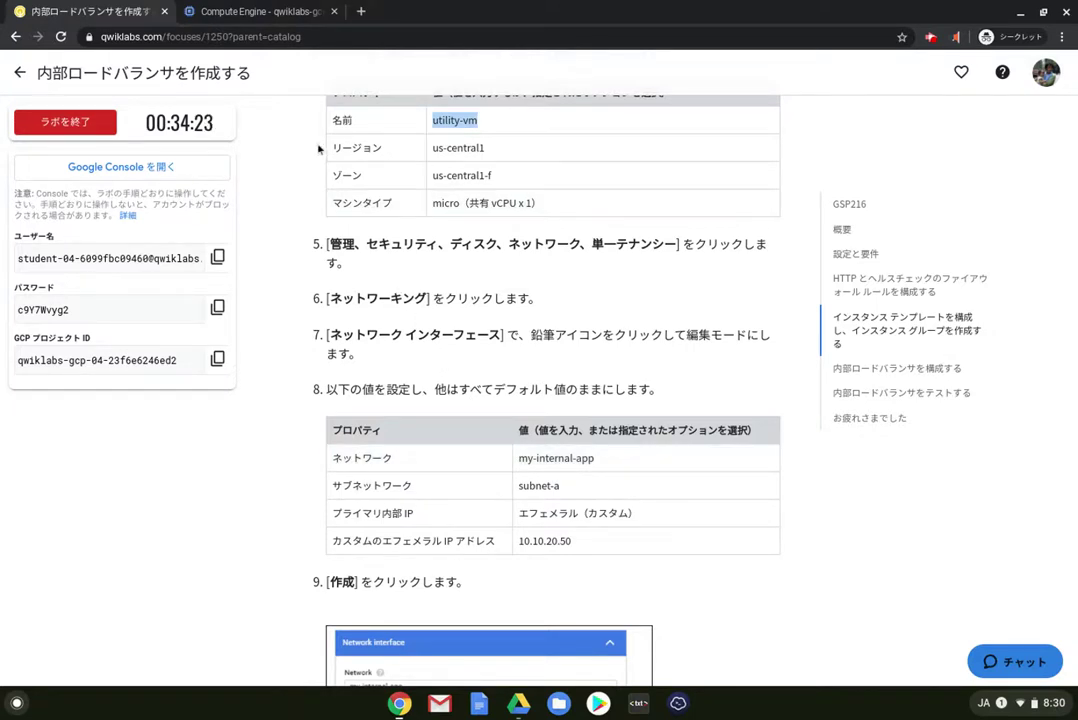
{"action": "left_click", "coordinate": [255, 11]}
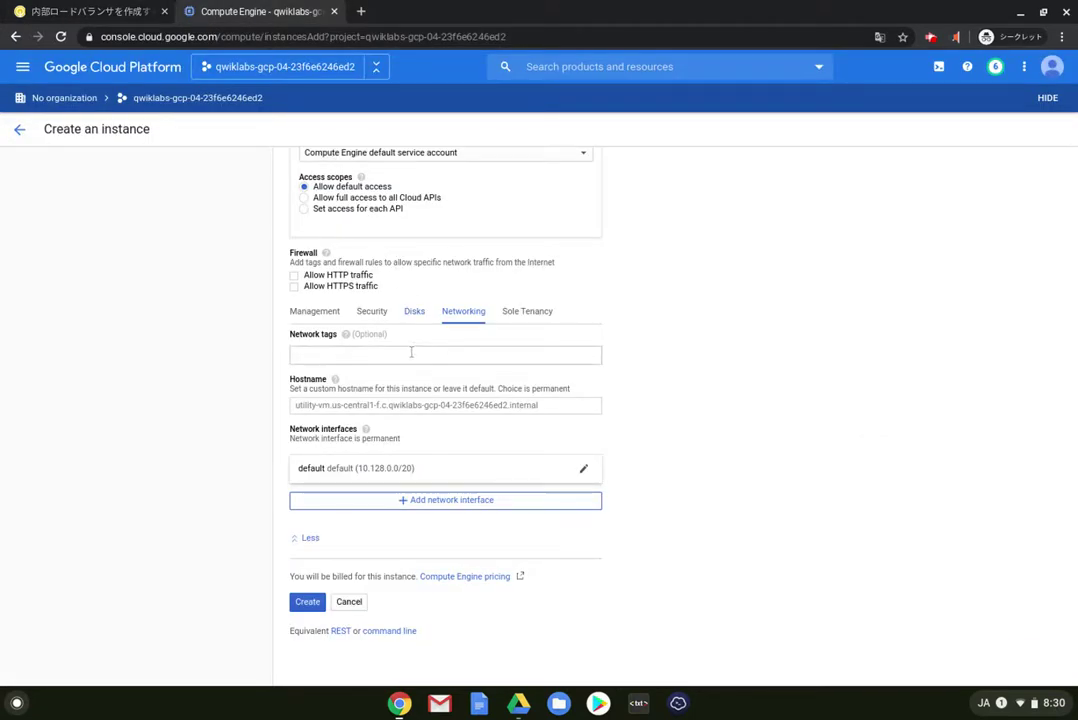
{"action": "left_click", "coordinate": [436, 469]}
{"action": "scroll", "coordinate": [430, 465], "scroll_direction": "down", "scroll_amount": 4}
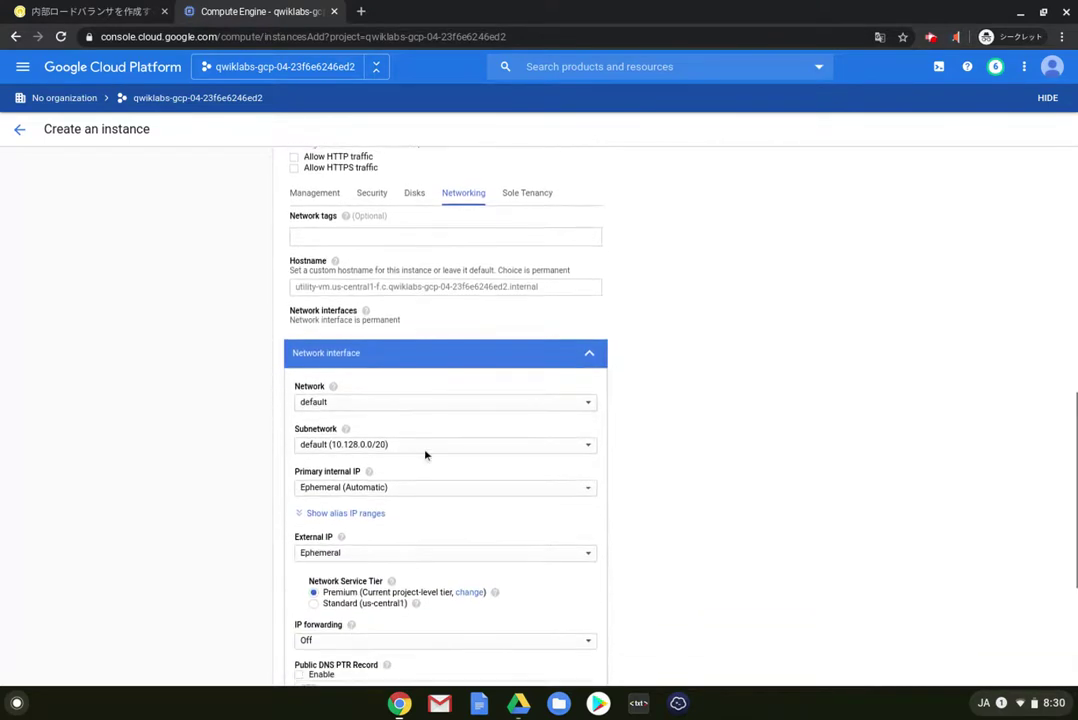
{"action": "left_click", "coordinate": [414, 338]}
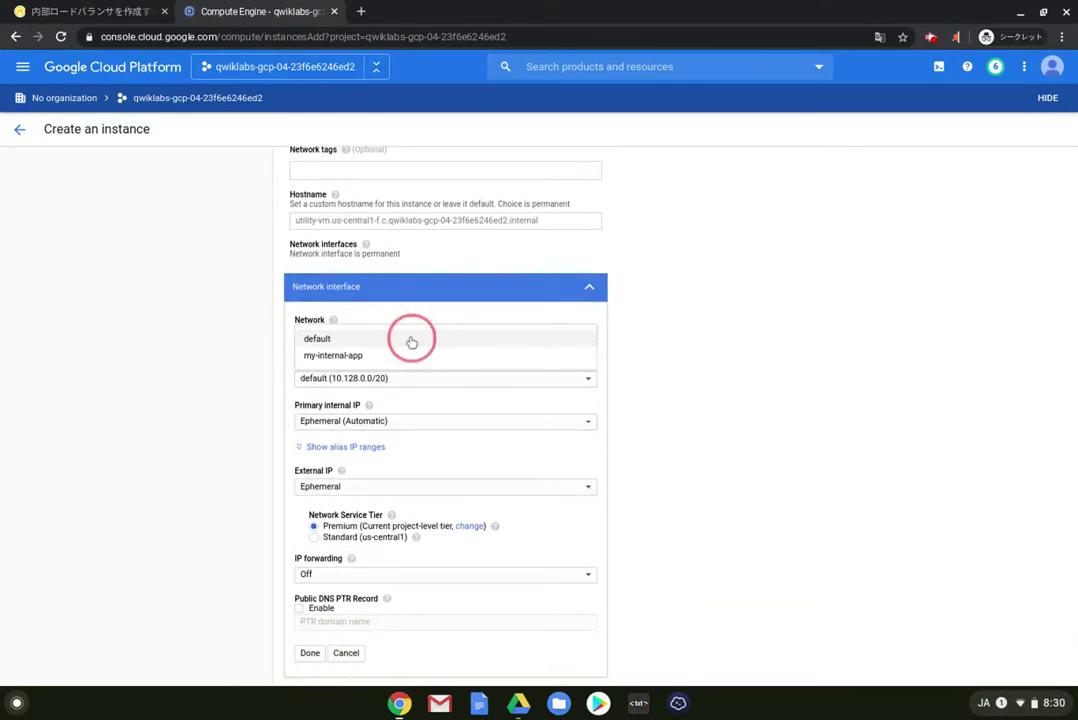
{"action": "left_click", "coordinate": [400, 362]}
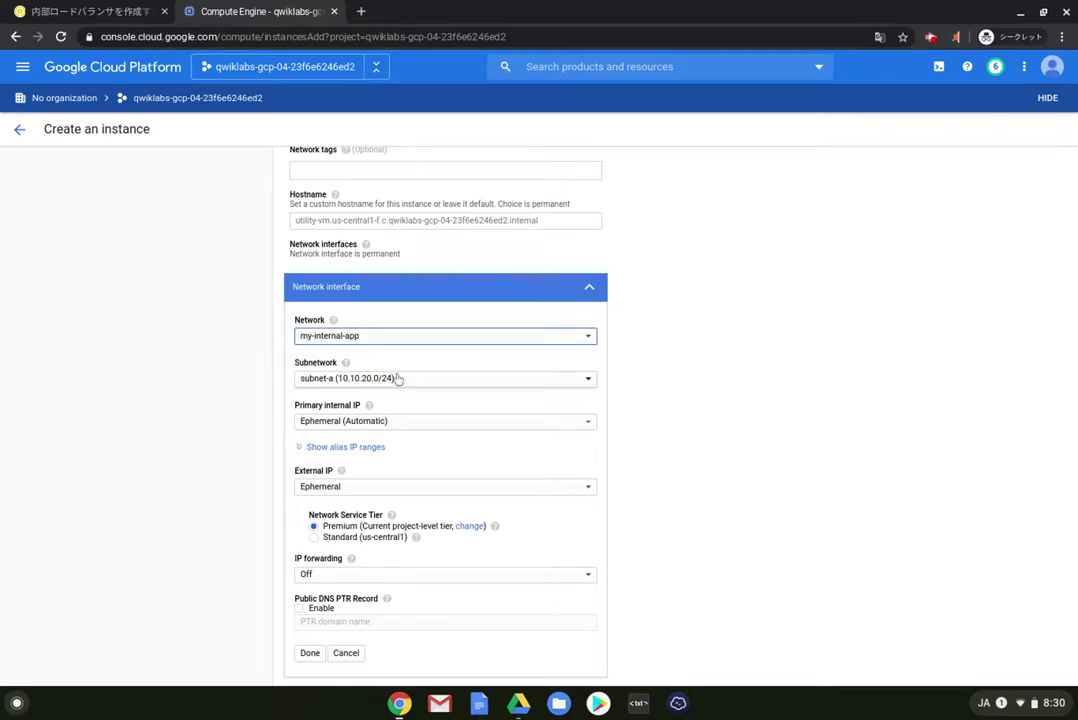
- Set the interface's primary internal IP to Ephemeral (Custom) with the address 10.10.20.50, copied from the lab's instructions
{"action": "left_click", "coordinate": [92, 12]}
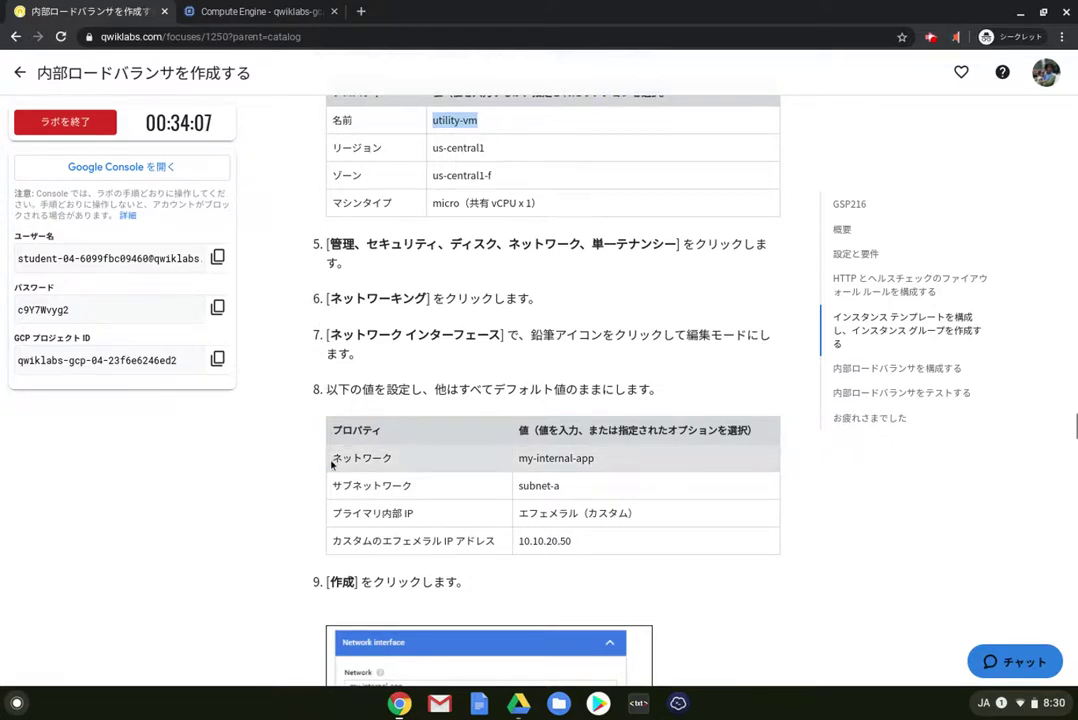
{"action": "scroll", "coordinate": [335, 458], "scroll_direction": "down", "scroll_amount": 1}
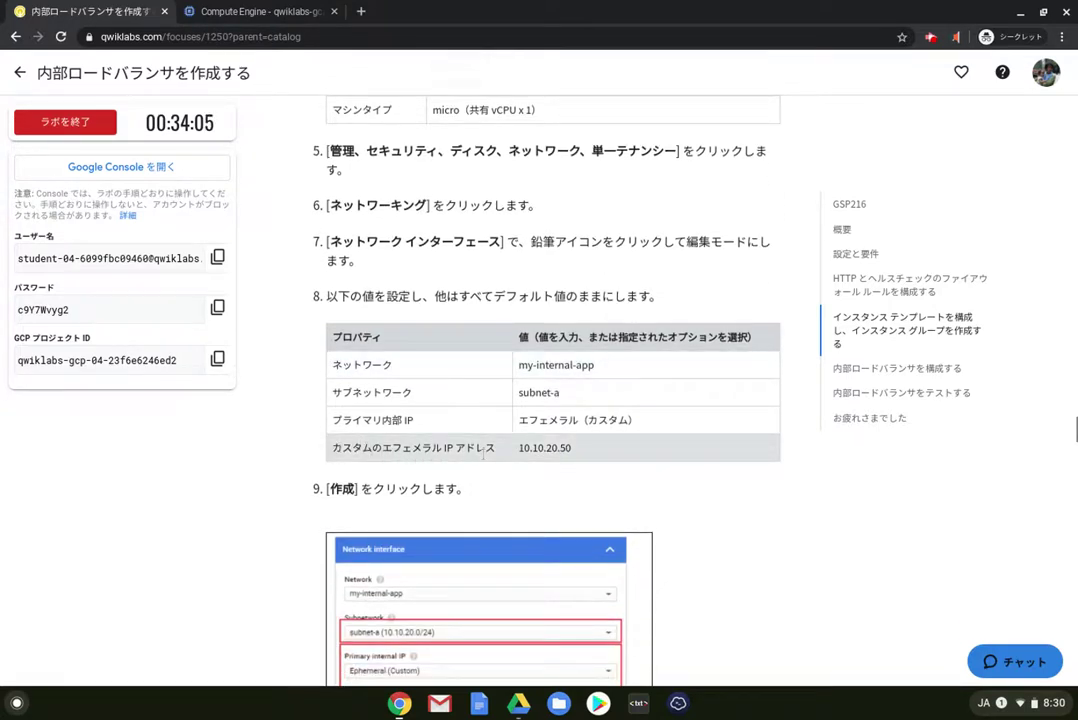
{"action": "left_click_drag", "start_coordinate": [516, 450], "coordinate": [572, 448]}
{"action": "key", "text": "ctrl+c"}
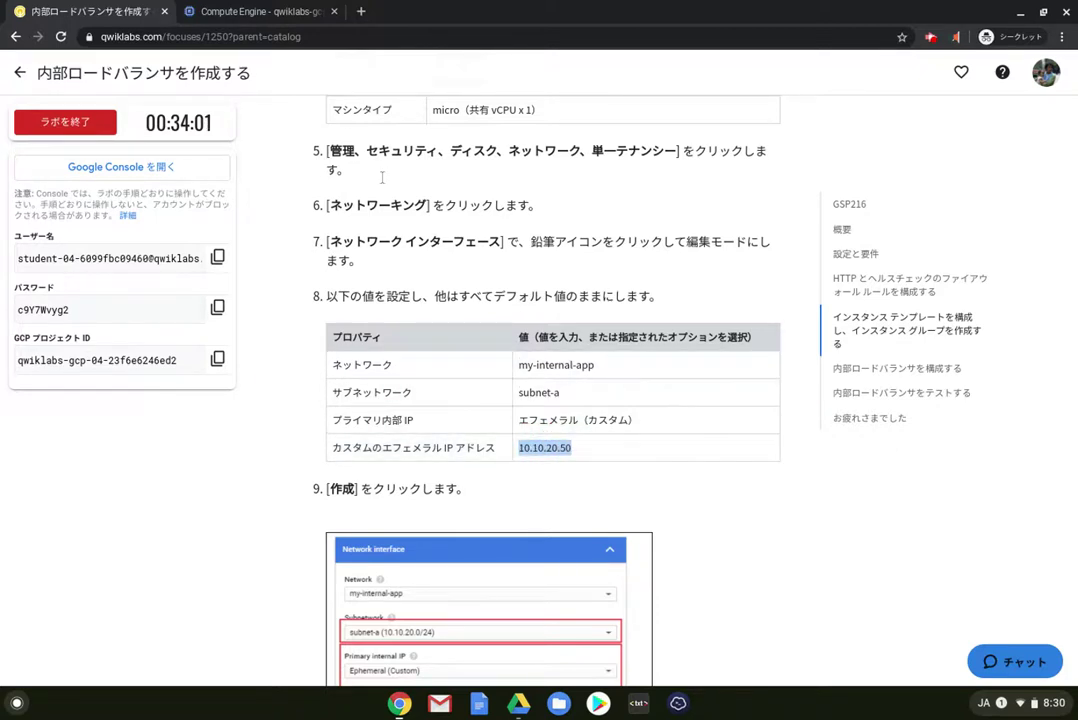
{"action": "left_click", "coordinate": [245, 11]}
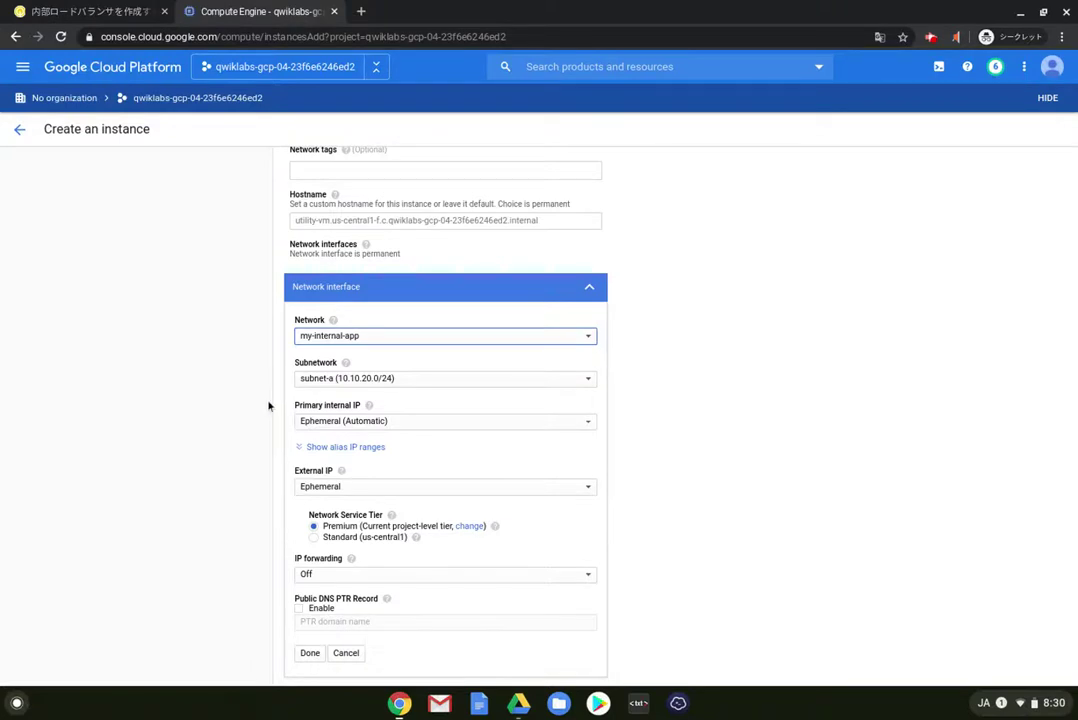
{"action": "left_click", "coordinate": [548, 427]}
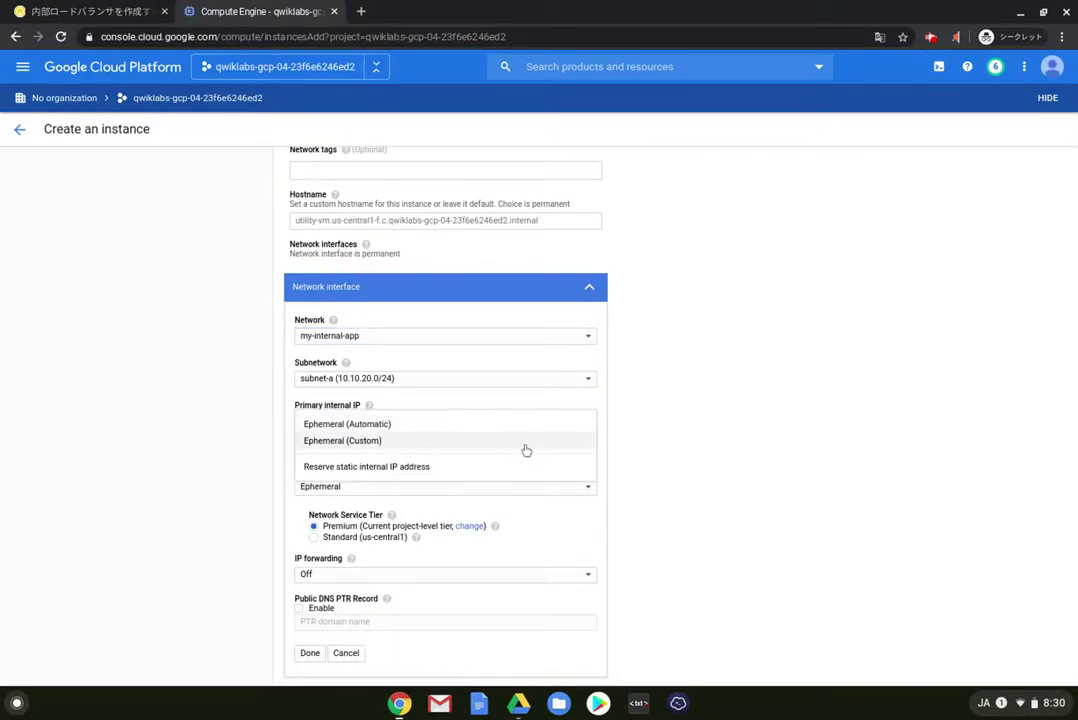
{"action": "left_click", "coordinate": [526, 448]}
{"action": "left_click", "coordinate": [474, 464]}
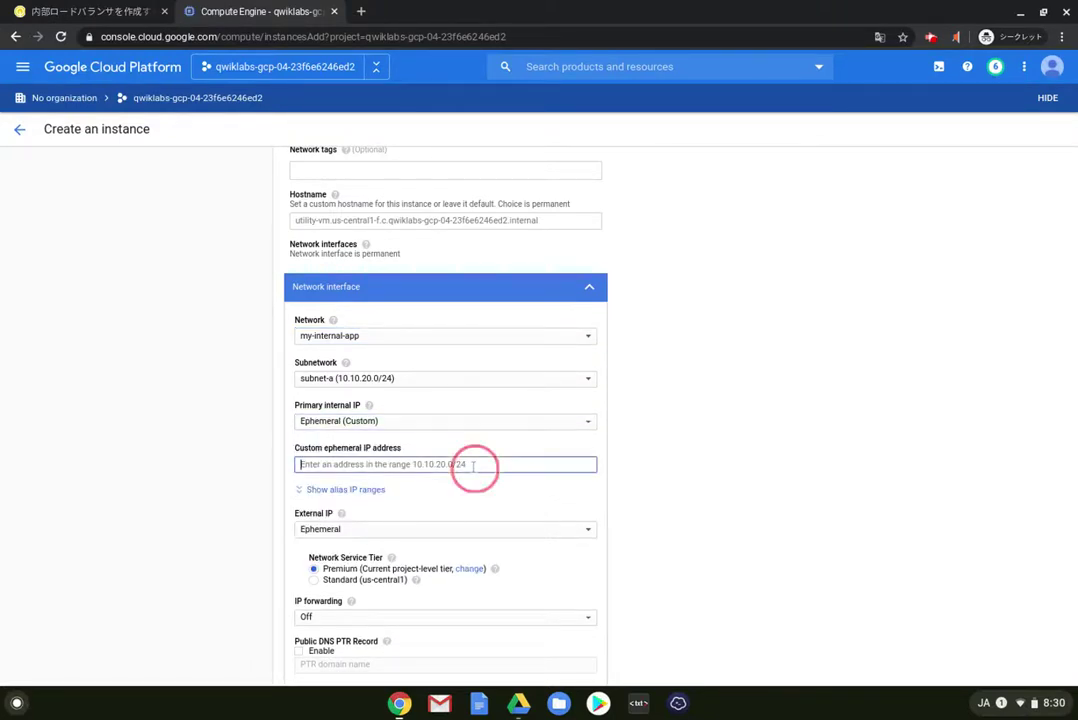
{"action": "key", "text": "ctrl+v"}
{"action": "left_click", "coordinate": [561, 489]}
{"action": "scroll", "coordinate": [491, 465], "scroll_direction": "down", "scroll_amount": 2}
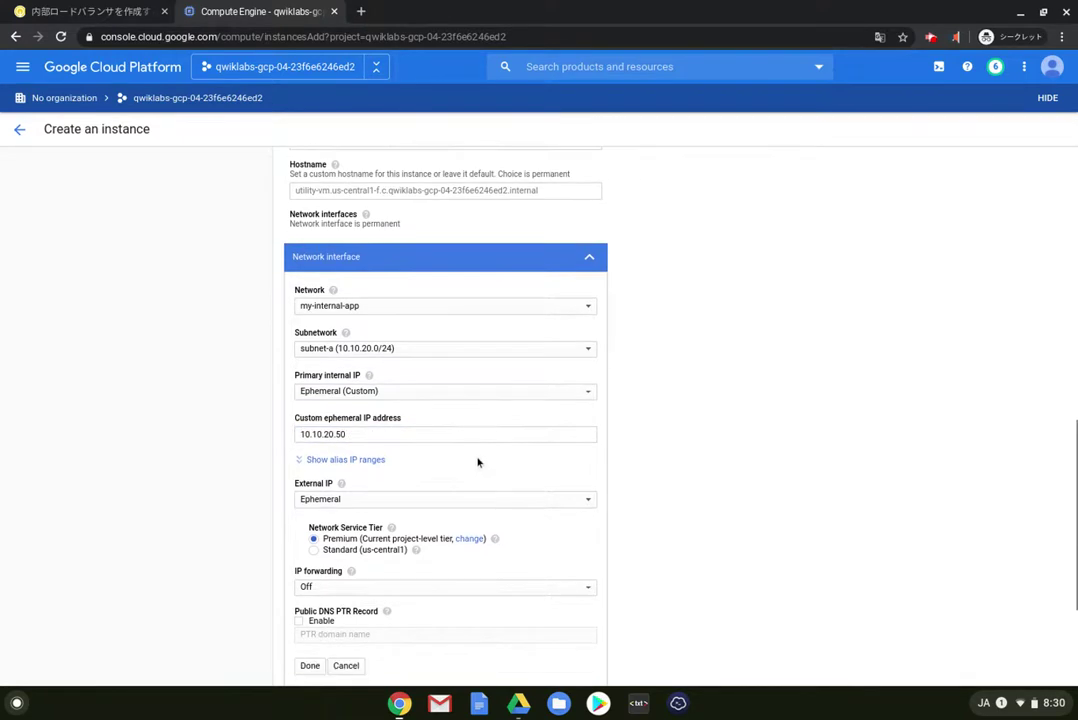
{"action": "scroll", "coordinate": [410, 405], "scroll_direction": "down", "scroll_amount": 1}
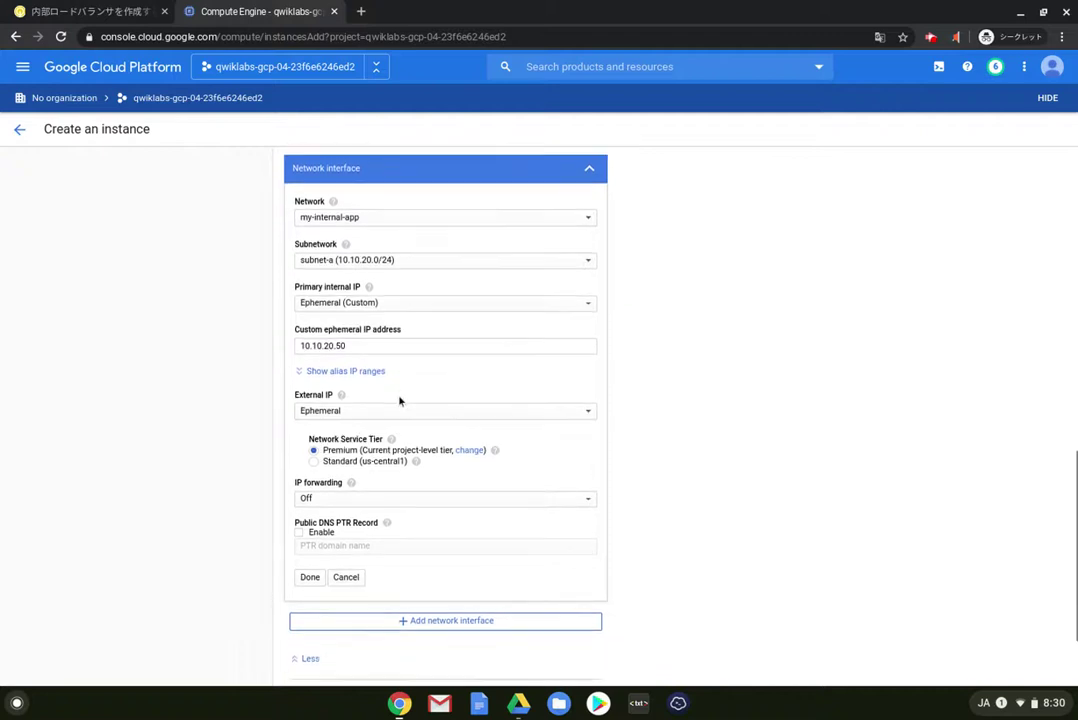
- Compare the network interface with the lab's example screenshot, accept its settings and create the utility-vm instance
{"action": "left_click", "coordinate": [100, 13]}
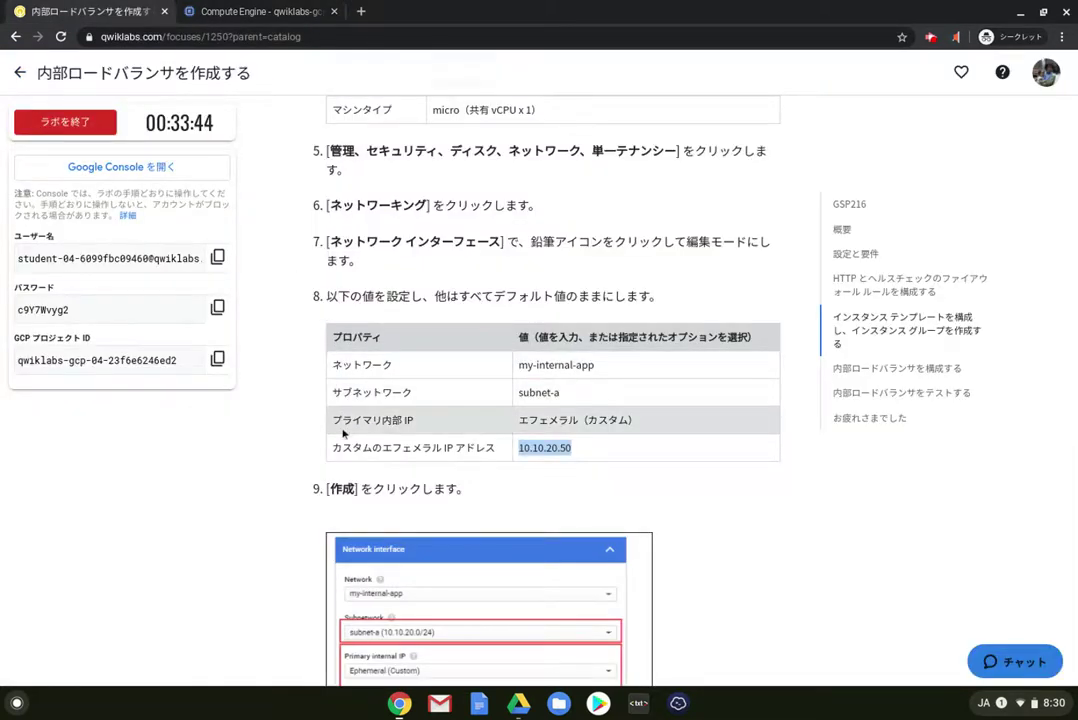
{"action": "scroll", "coordinate": [300, 420], "scroll_direction": "down", "scroll_amount": 3}
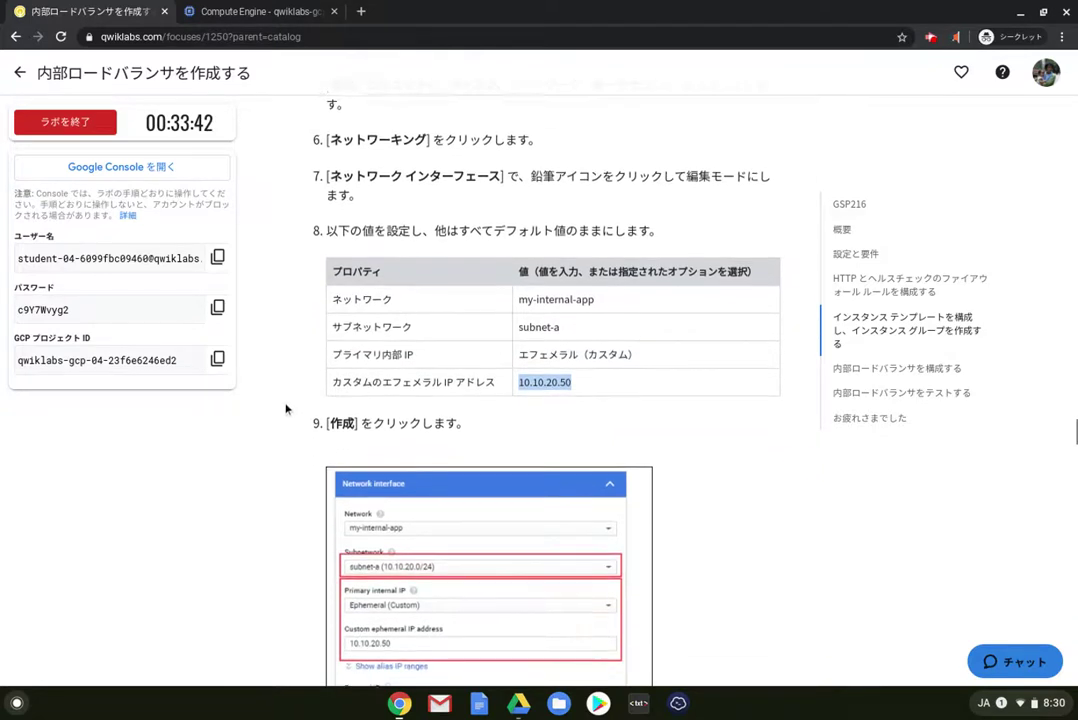
{"action": "scroll", "coordinate": [283, 401], "scroll_direction": "down", "scroll_amount": 3}
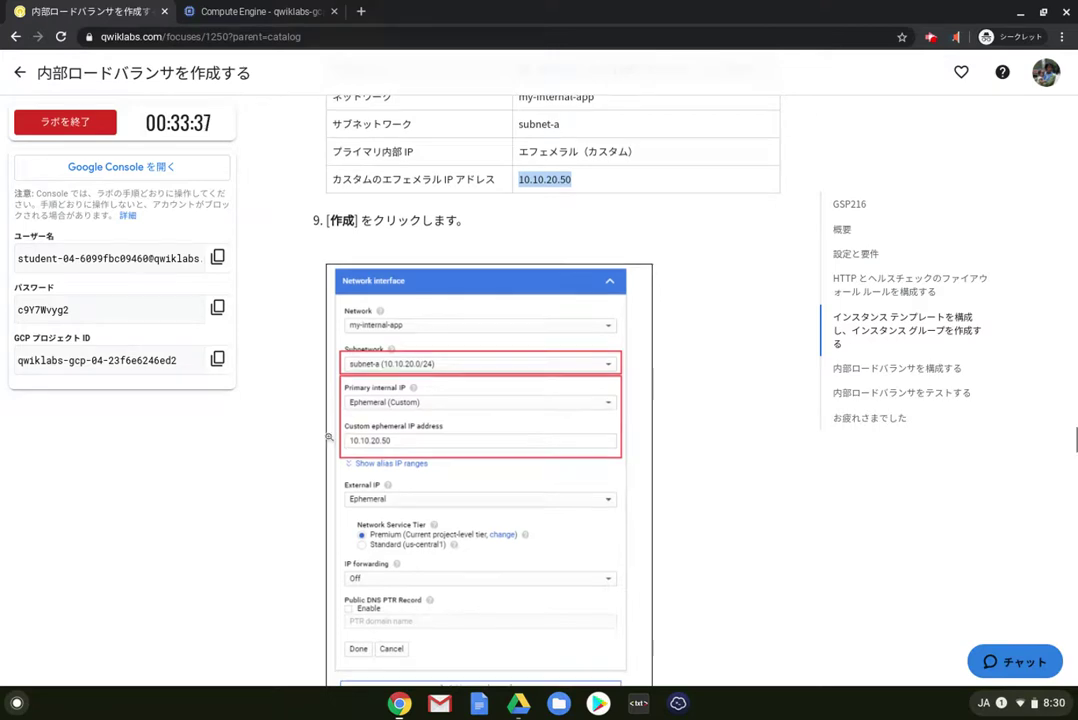
{"action": "scroll", "coordinate": [315, 435], "scroll_direction": "down", "scroll_amount": 5}
{"action": "scroll", "coordinate": [314, 432], "scroll_direction": "down", "scroll_amount": 2}
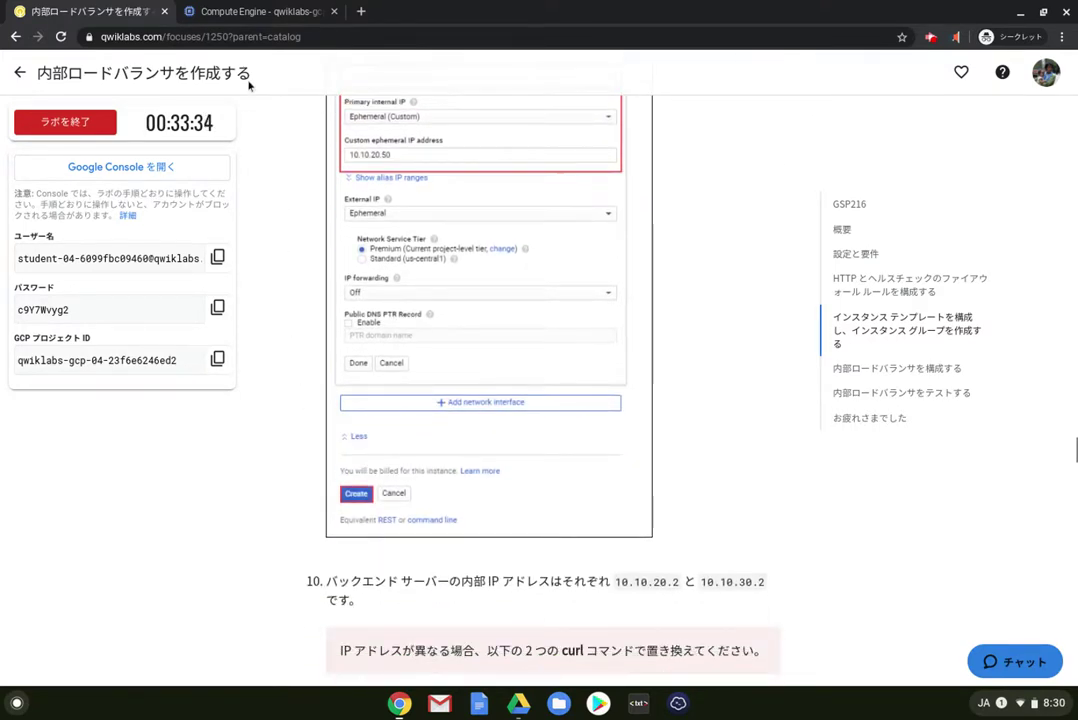
{"action": "left_click", "coordinate": [205, 14]}
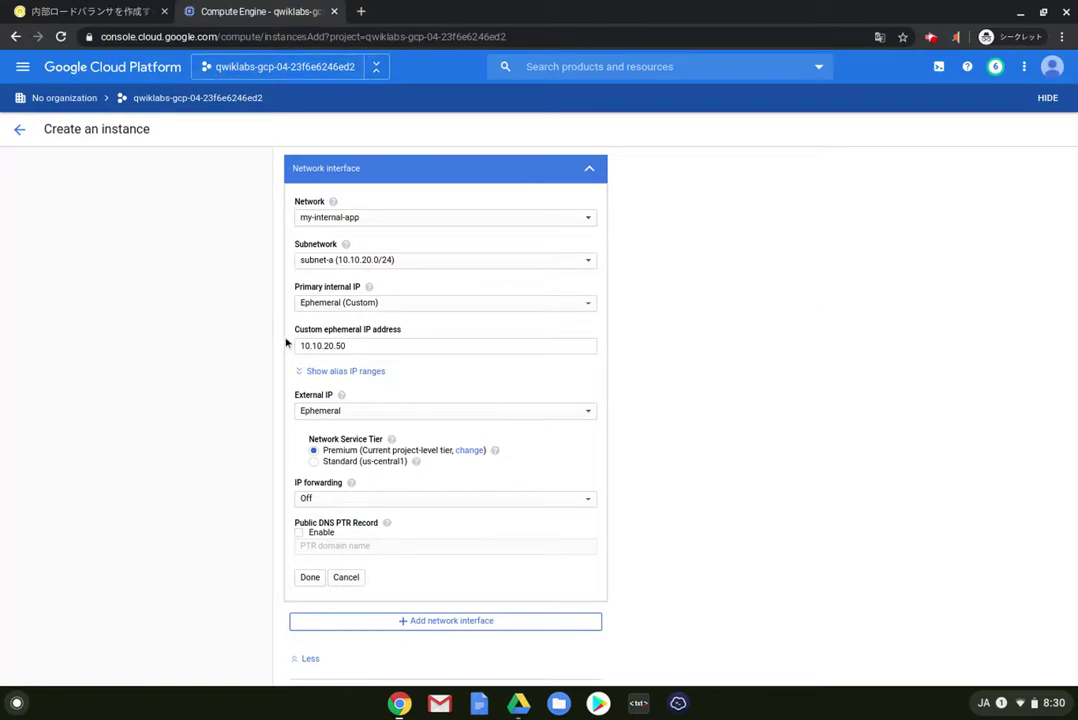
{"action": "left_click", "coordinate": [310, 577]}
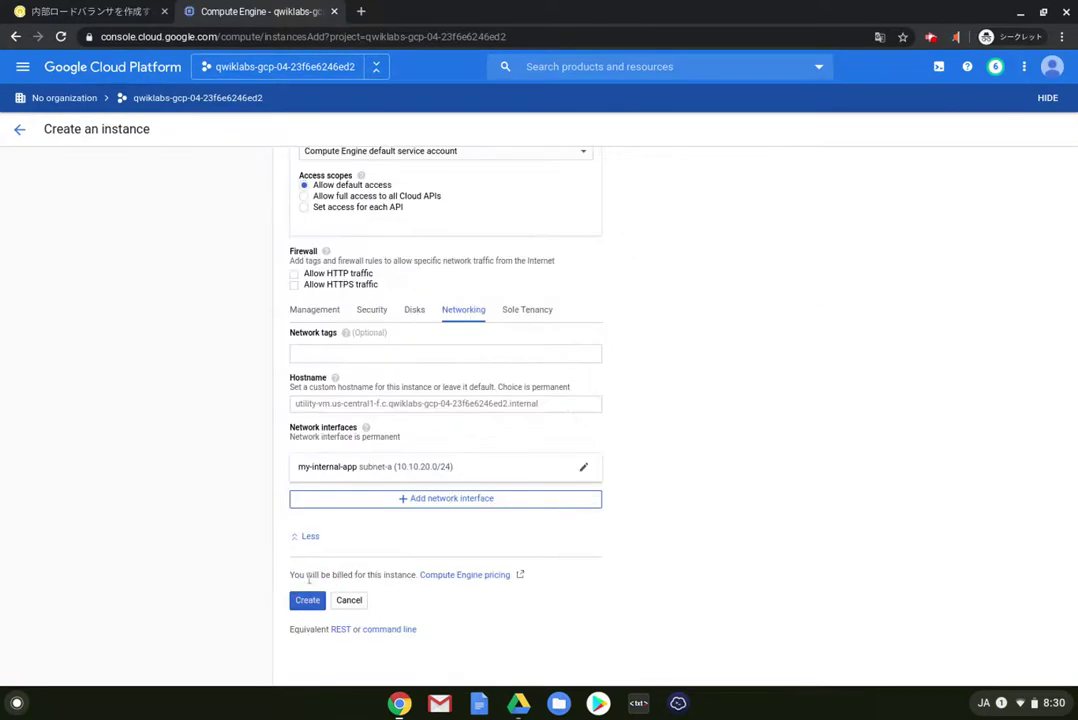
{"action": "left_click", "coordinate": [306, 601]}
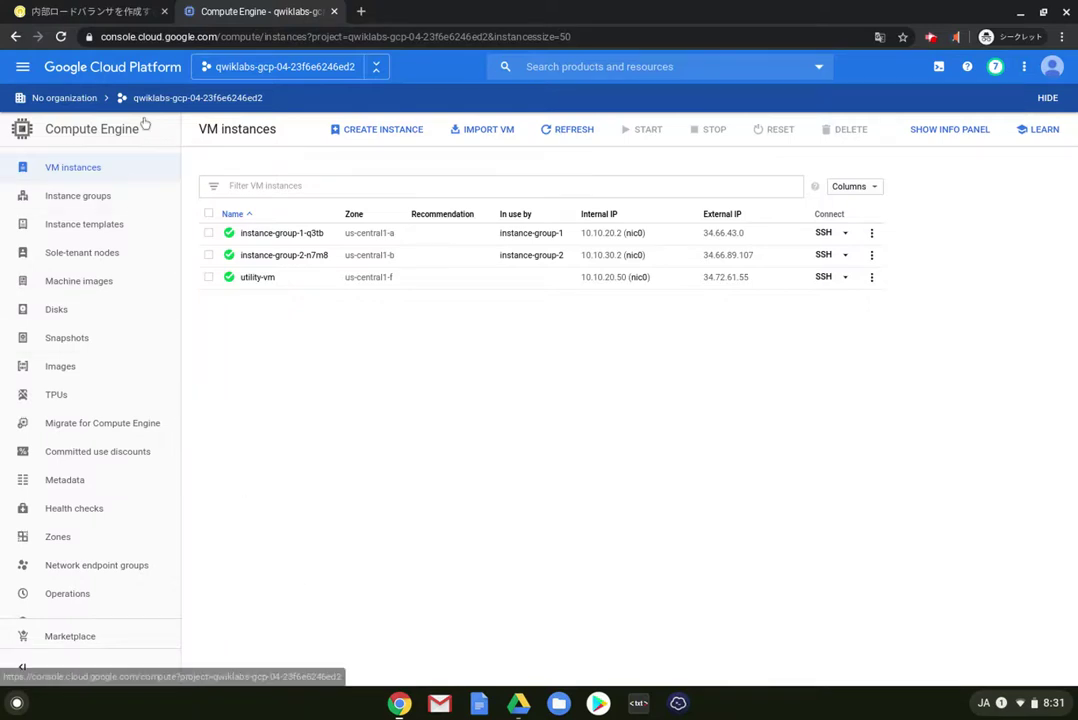
- Read the lab's backend connection instructions and open an SSH terminal to utility-vm
{"action": "left_click", "coordinate": [80, 12]}
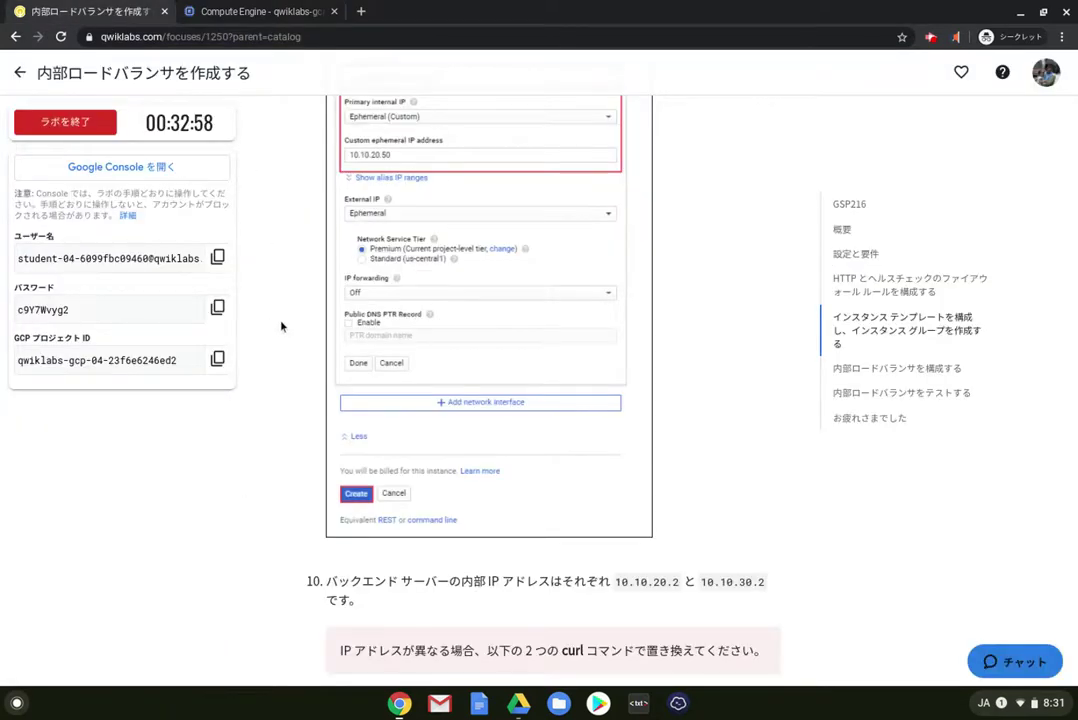
{"action": "scroll", "coordinate": [281, 327], "scroll_direction": "down", "scroll_amount": 5}
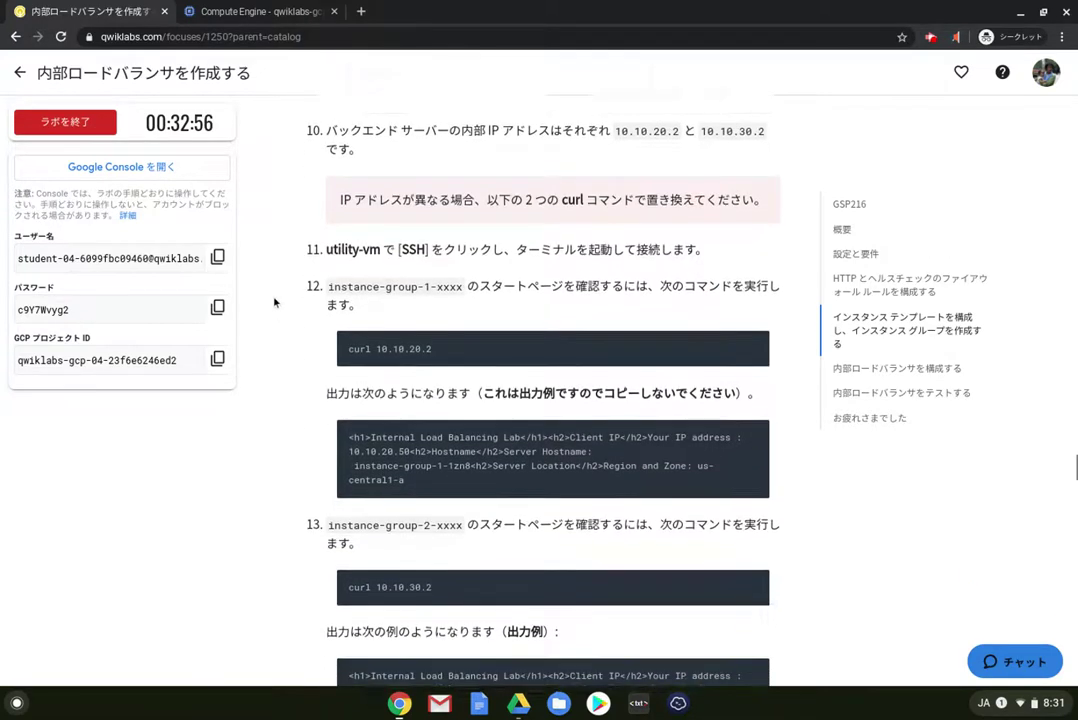
{"action": "scroll", "coordinate": [275, 302], "scroll_direction": "down", "scroll_amount": 1}
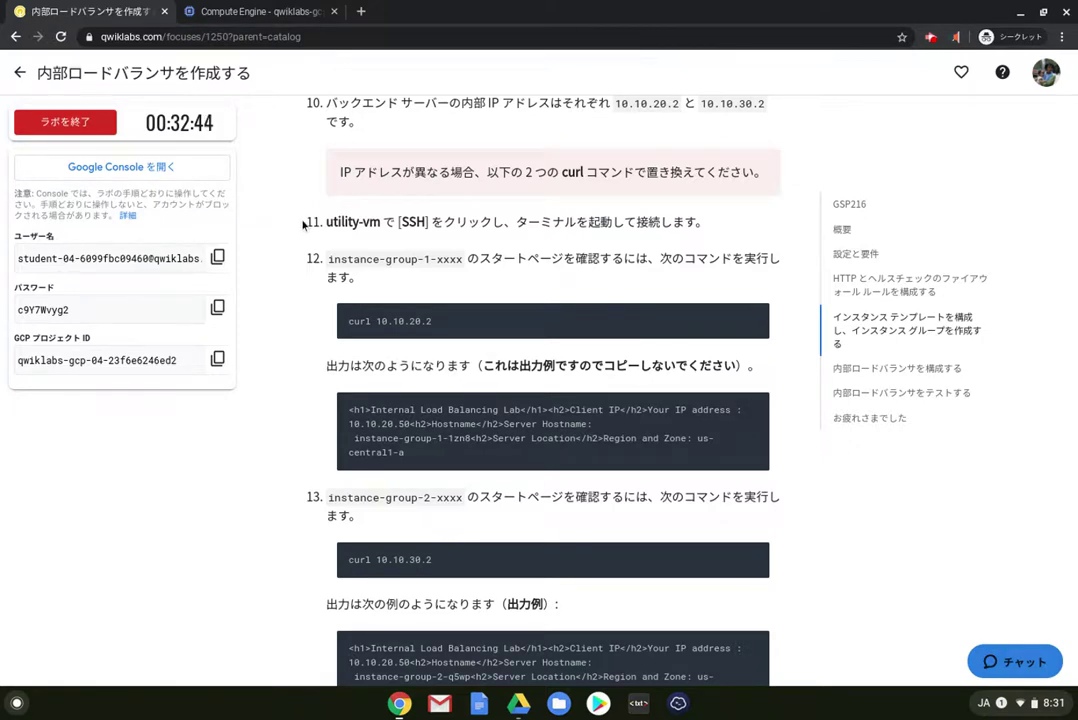
{"action": "left_click", "coordinate": [255, 12]}
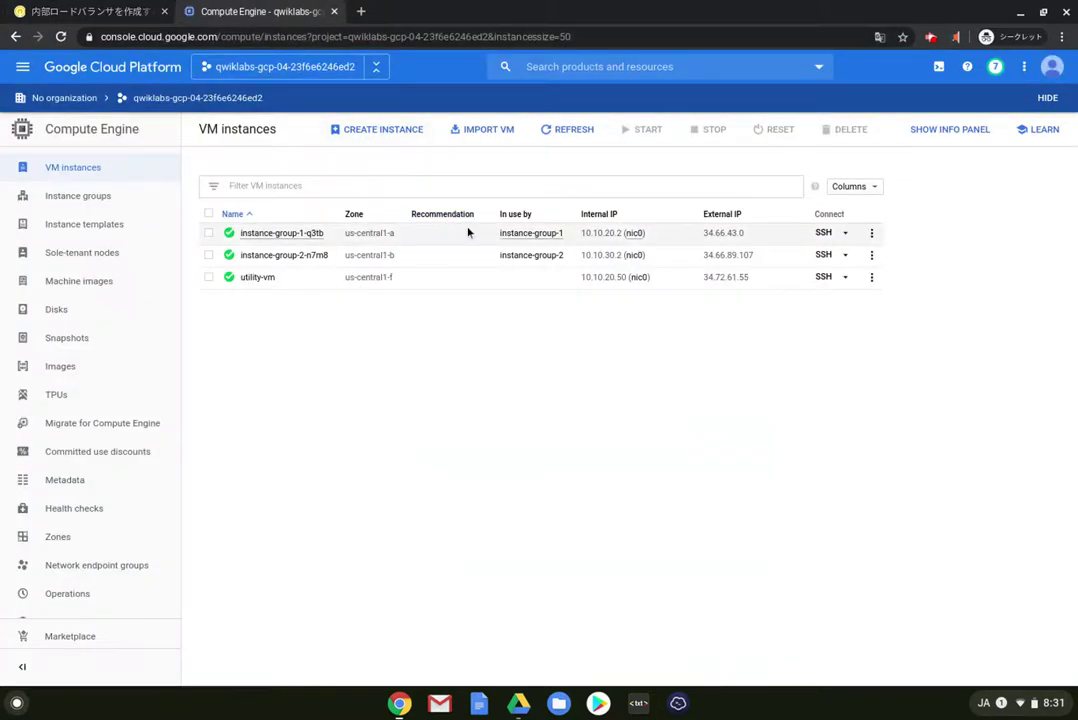
{"action": "left_click", "coordinate": [824, 279]}
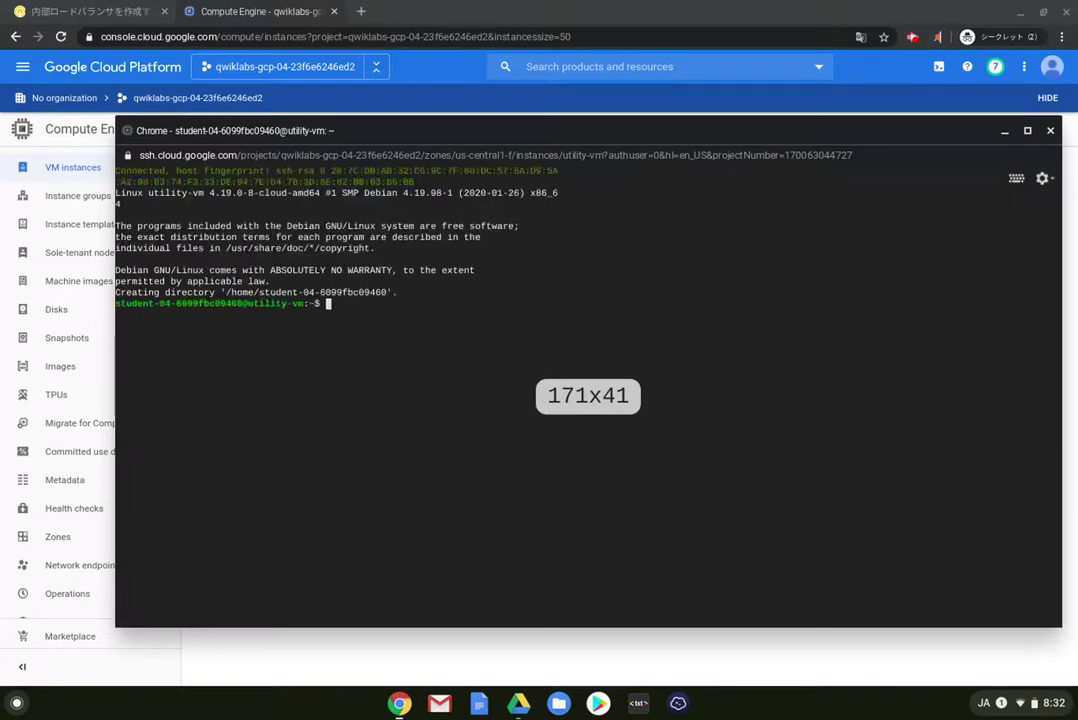
- Set the SSH terminal's text size to Large and add a few empty prompt lines
{"action": "left_click", "coordinate": [1043, 178]}
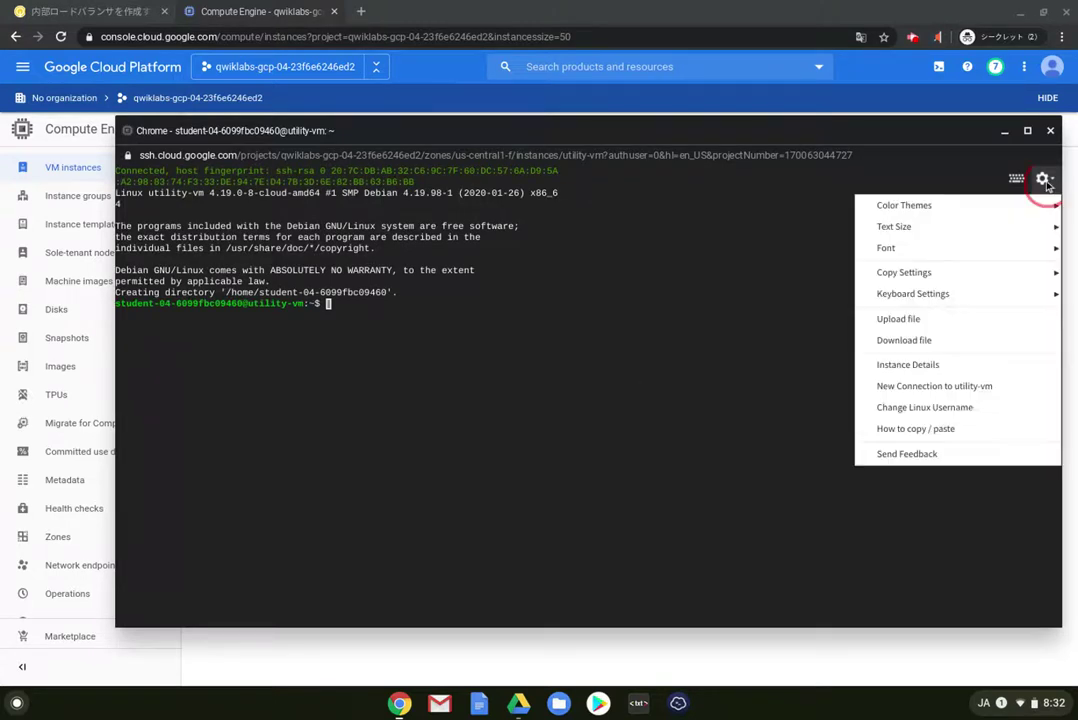
{"action": "mouse_move", "coordinate": [888, 230]}
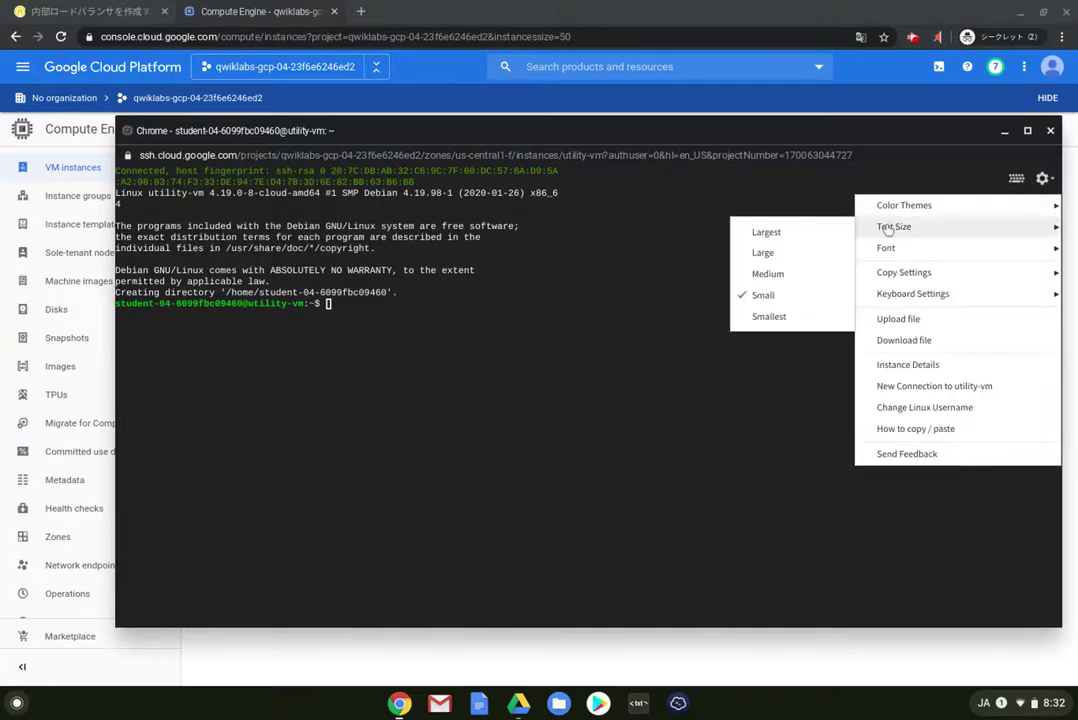
{"action": "left_click", "coordinate": [802, 258]}
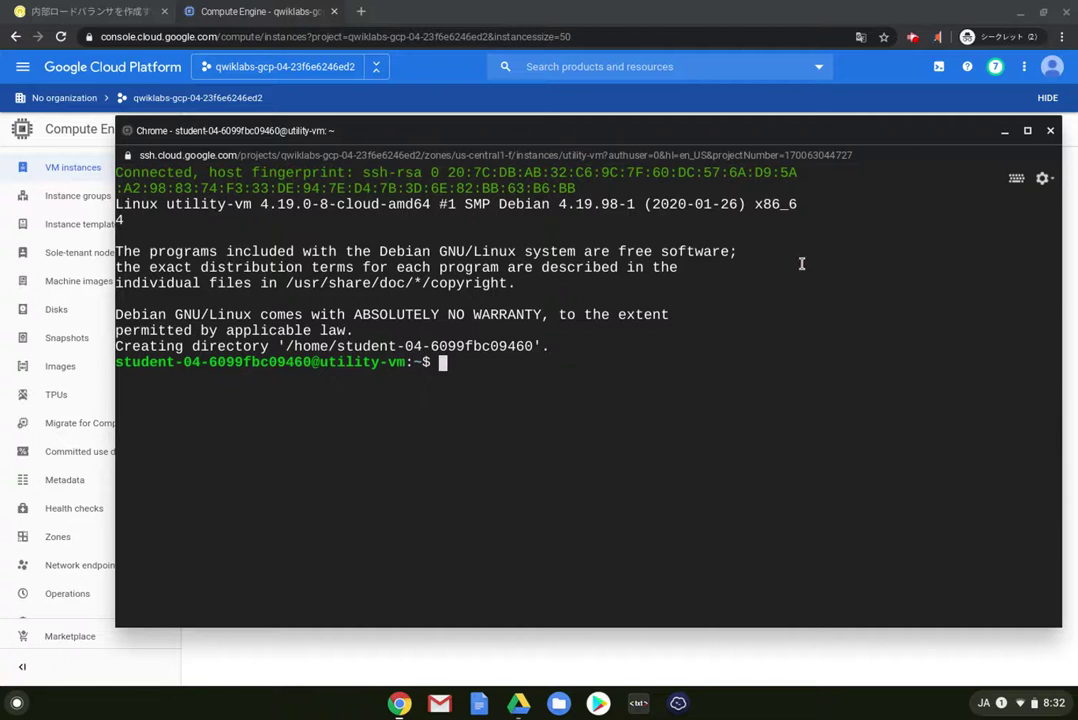
{"action": "key", "text": "Return"}
{"action": "key", "text": "Return"}
{"action": "key", "text": "Return"}
{"action": "key", "text": "Return"}
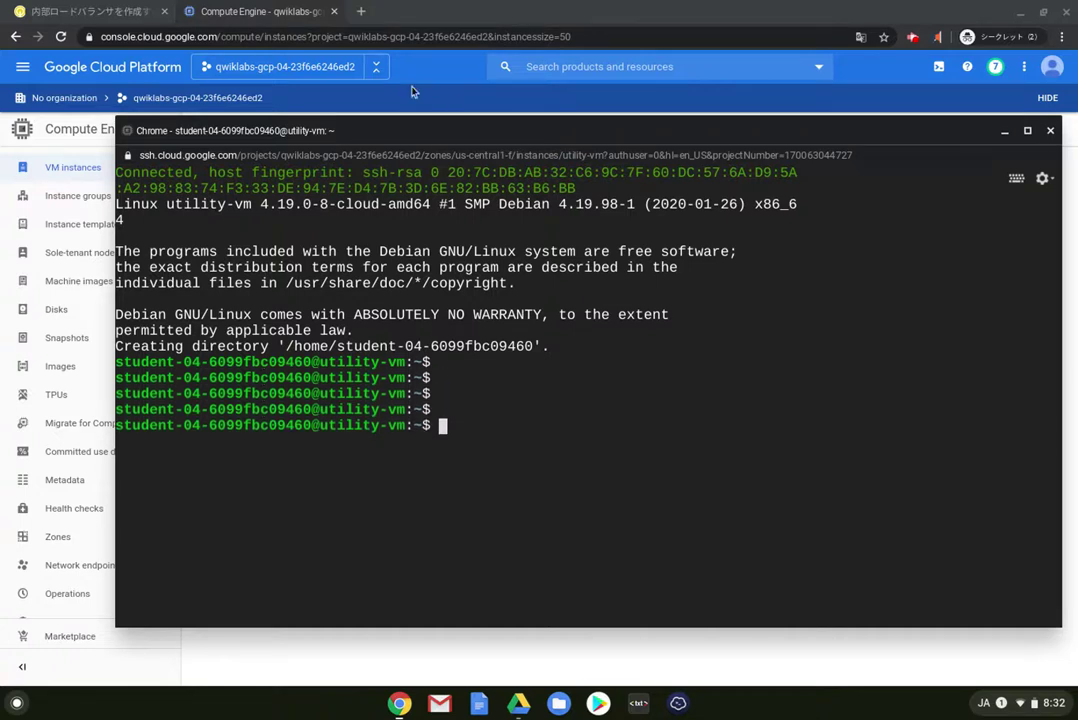
- Copy the lab's command for checking the instance-group-1 backend and run curl 10.10.20.2 in utility-vm's terminal
{"action": "left_click", "coordinate": [98, 12]}
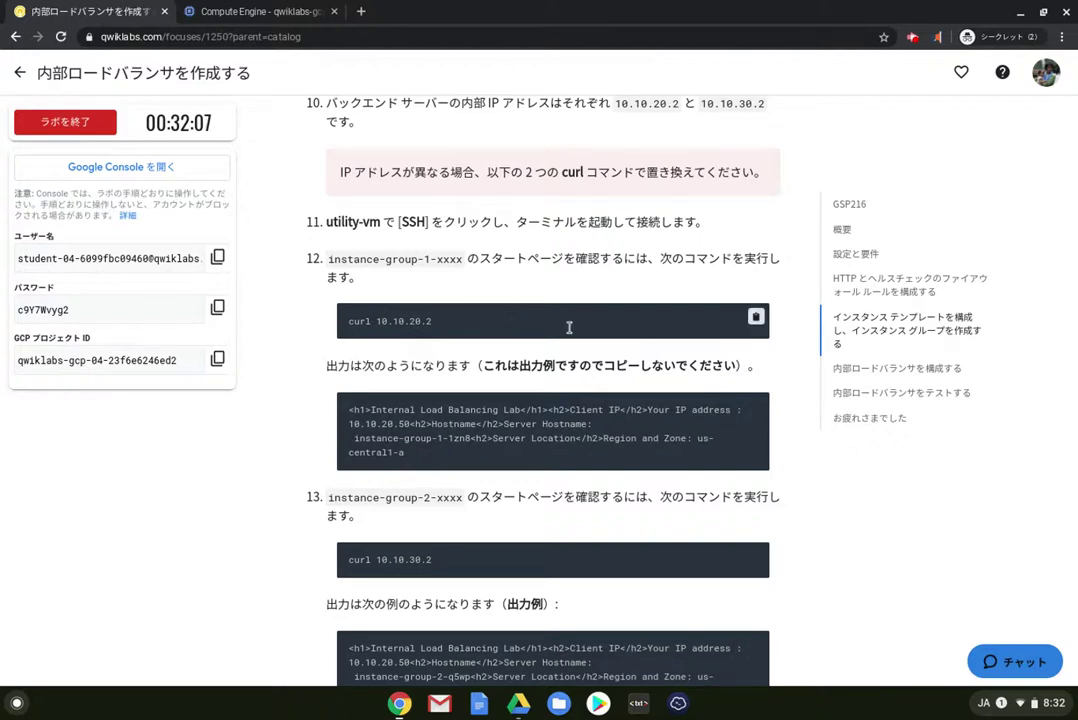
{"action": "left_click", "coordinate": [757, 319]}
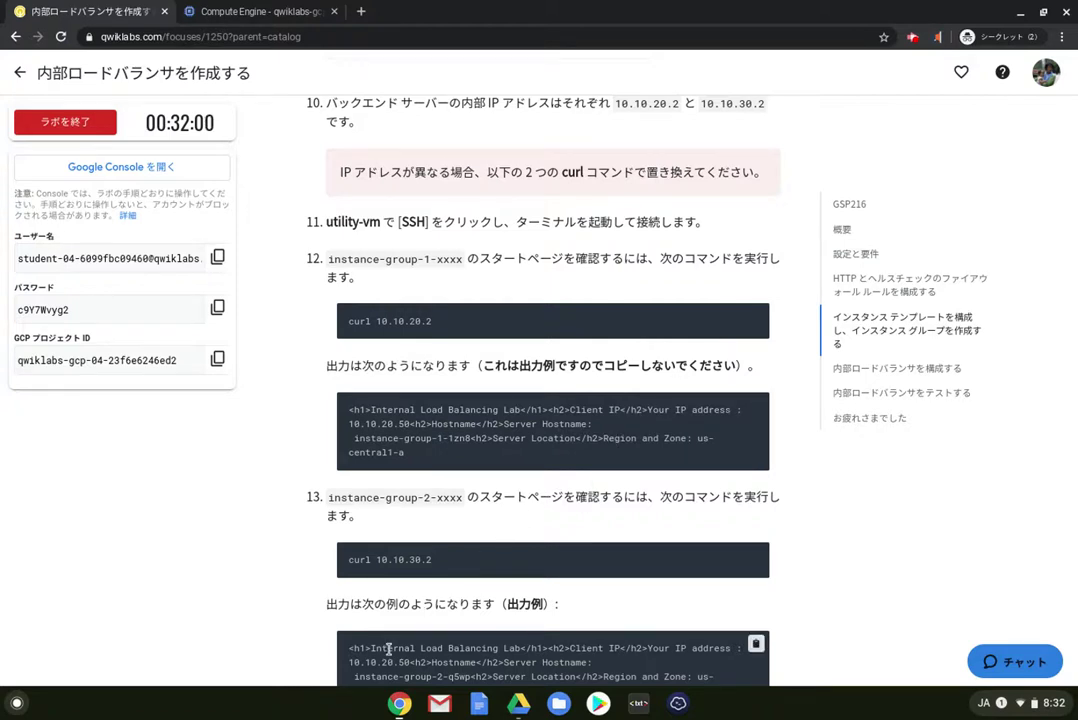
{"action": "left_click", "coordinate": [398, 704]}
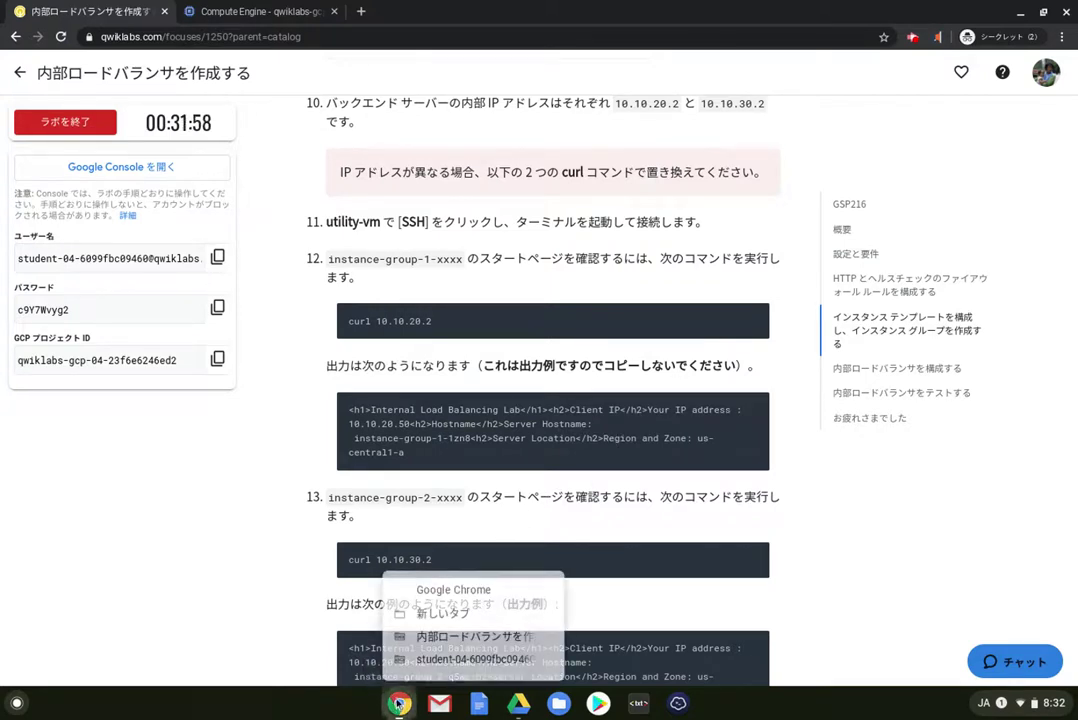
{"action": "left_click", "coordinate": [405, 658]}
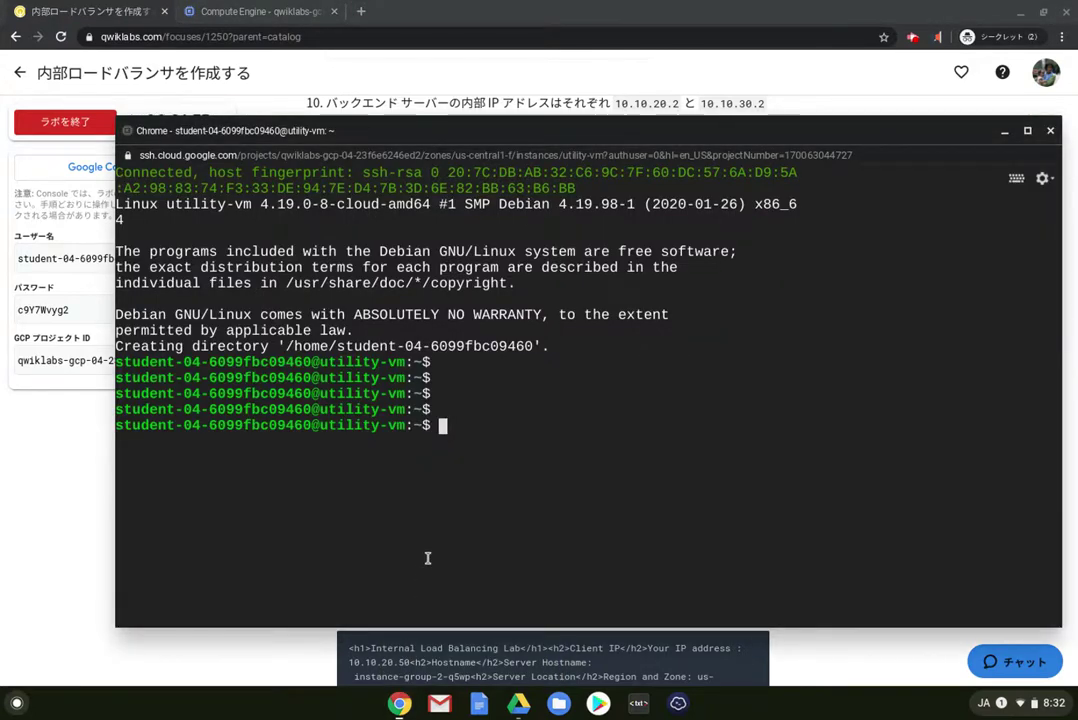
{"action": "key", "text": "ctrl+v"}
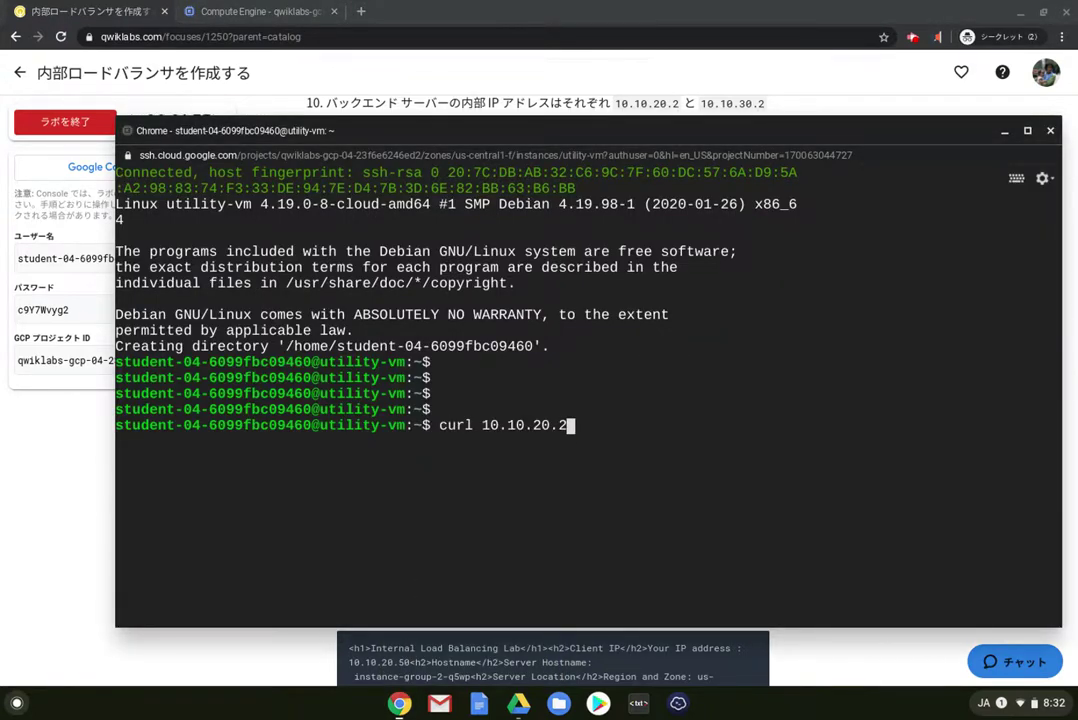
{"action": "key", "text": "Return"}
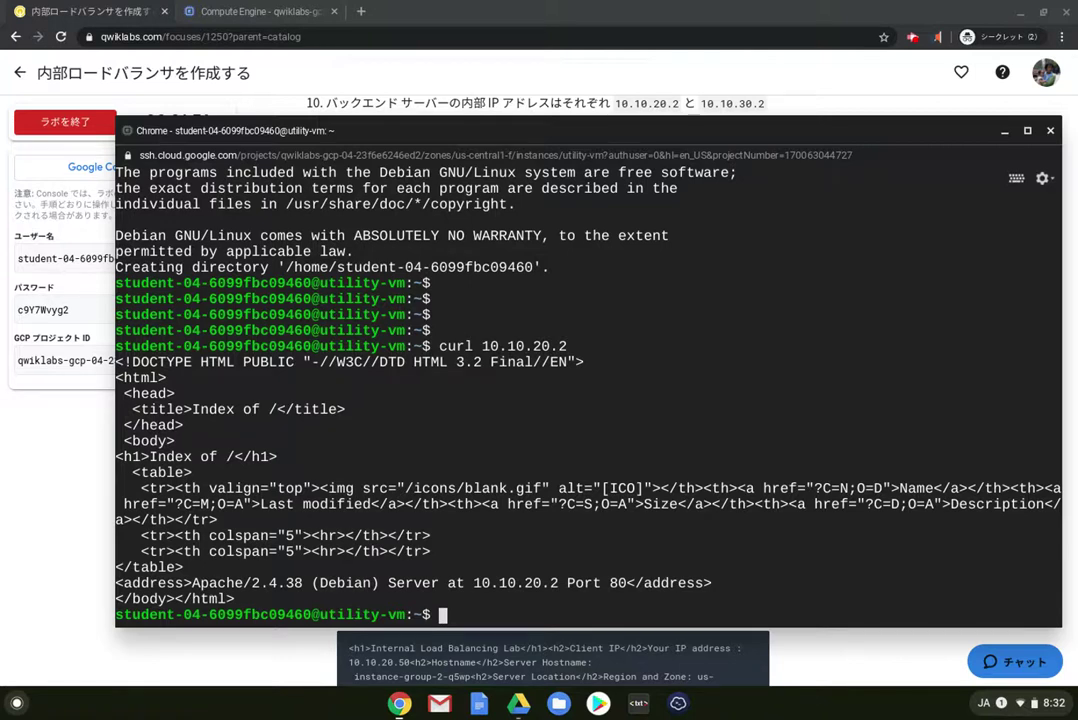
- Copy the lab's command for checking the instance-group-2 backend and run curl 10.10.30.2 in utility-vm's SSH terminal
{"action": "left_click", "coordinate": [314, 659]}
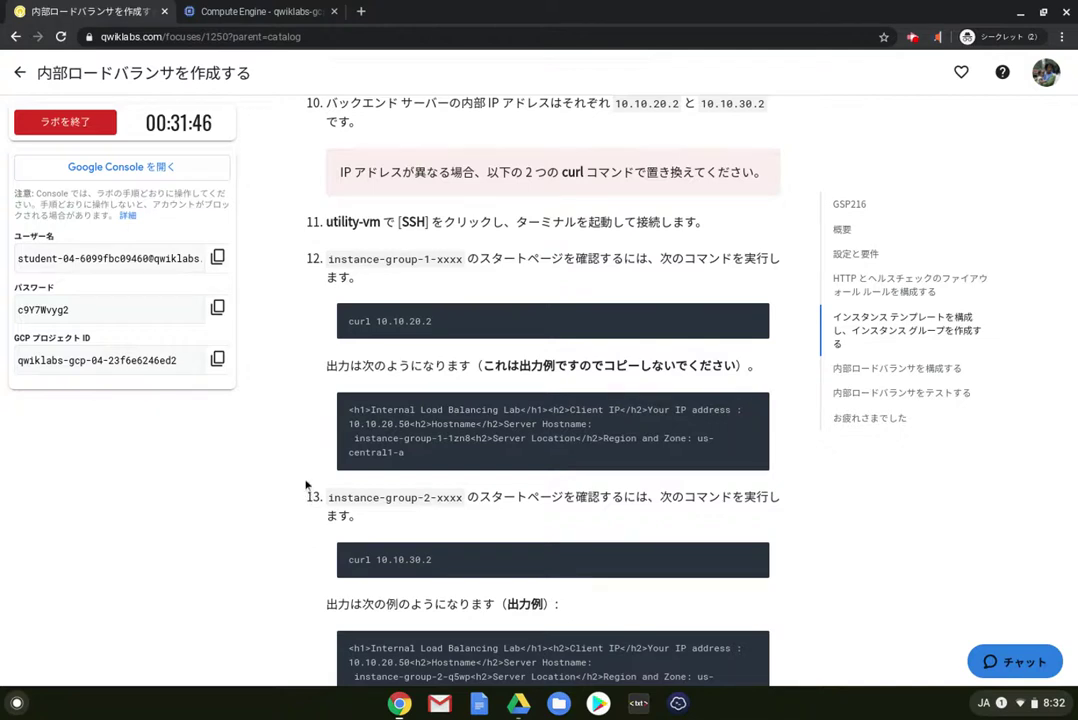
{"action": "scroll", "coordinate": [298, 469], "scroll_direction": "down", "scroll_amount": 2}
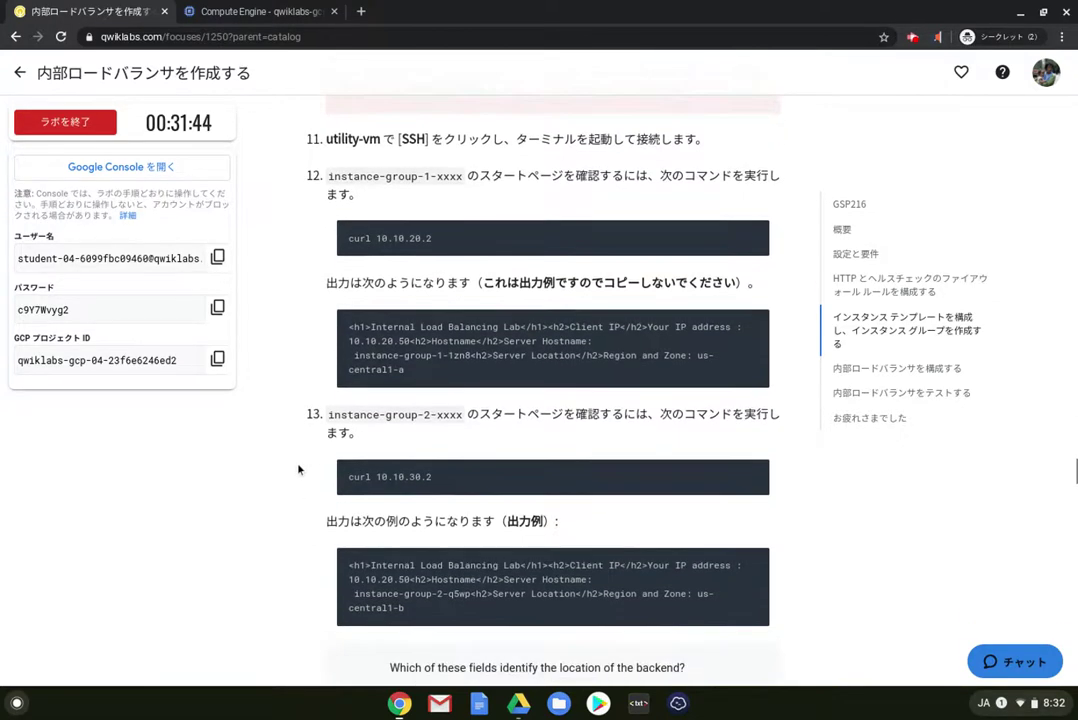
{"action": "left_click", "coordinate": [755, 476]}
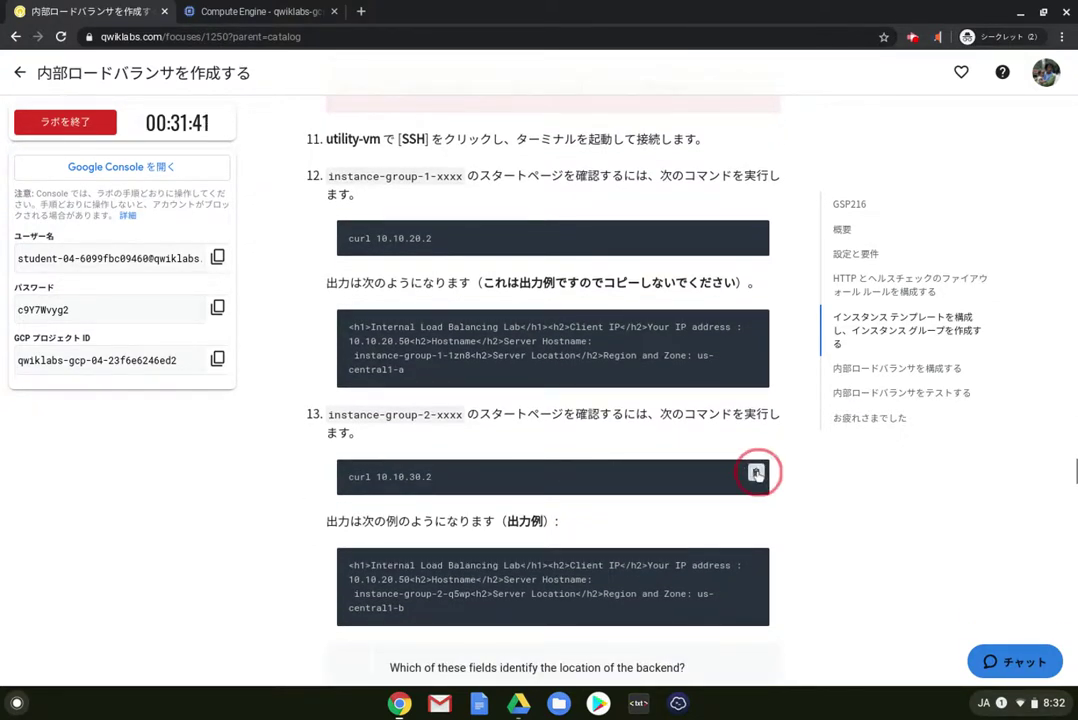
{"action": "left_click", "coordinate": [399, 703]}
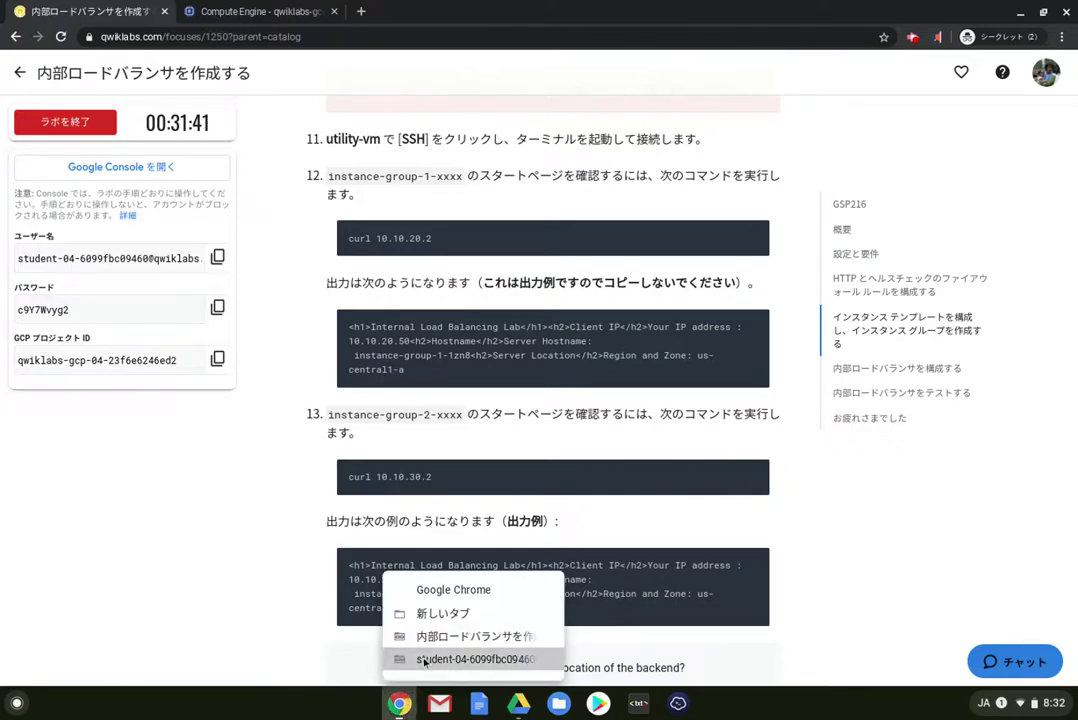
{"action": "left_click", "coordinate": [426, 653]}
{"action": "key", "text": "ctrl+v"}
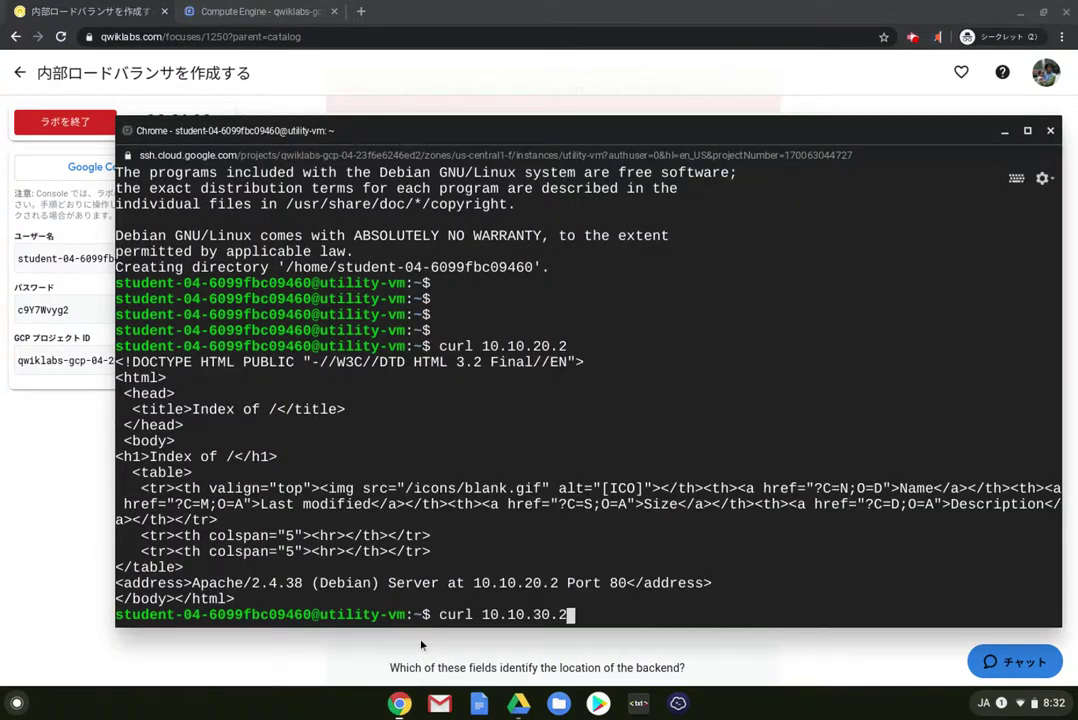
{"action": "key", "text": "Return"}
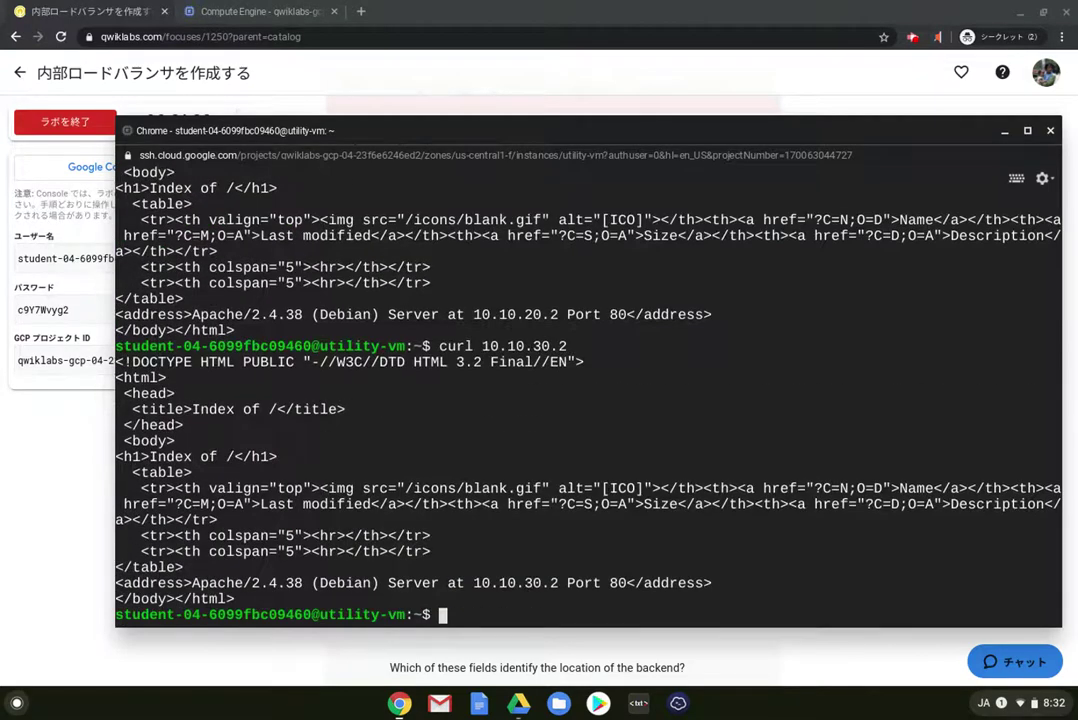
- Answer the lab's backend location question with Server Hostname and Server Location, and submit the answer
{"action": "left_click", "coordinate": [330, 657]}
{"action": "scroll", "coordinate": [313, 600], "scroll_direction": "down", "scroll_amount": 5}
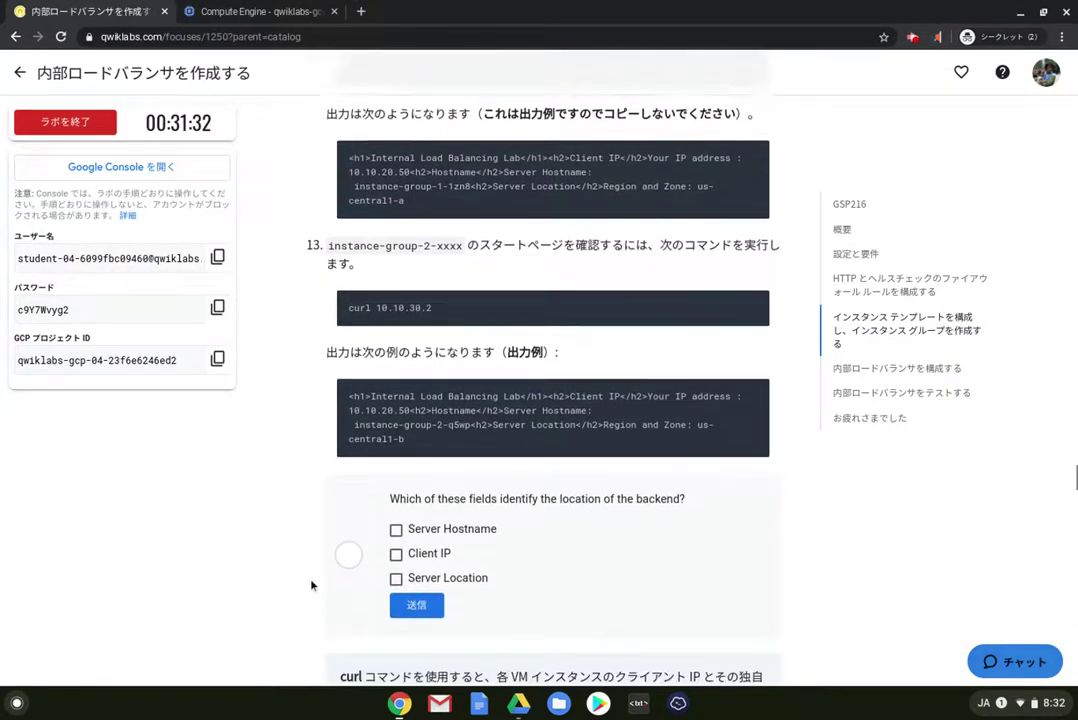
{"action": "scroll", "coordinate": [309, 565], "scroll_direction": "down", "scroll_amount": 2}
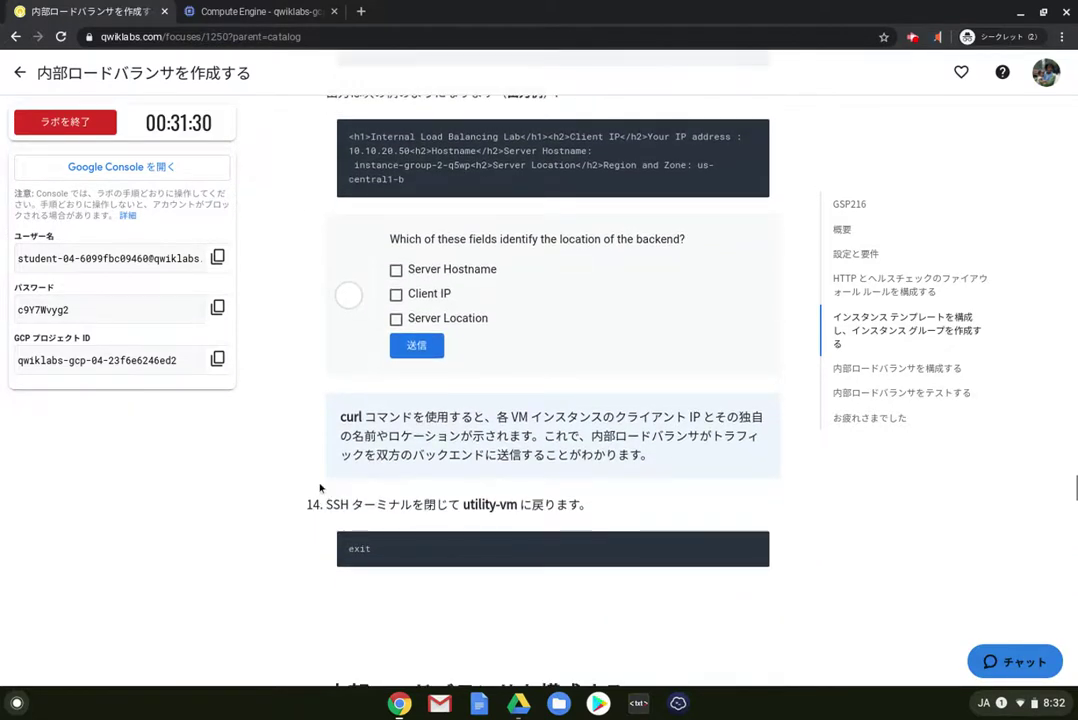
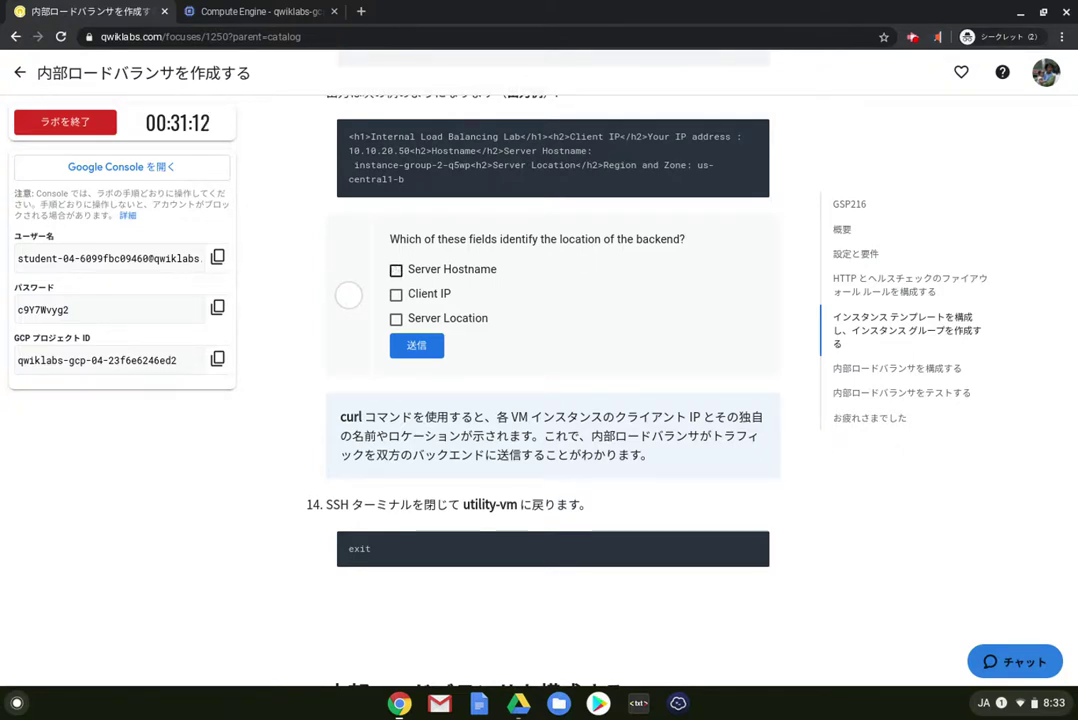
{"action": "left_click", "coordinate": [396, 270]}
{"action": "left_click", "coordinate": [396, 319]}
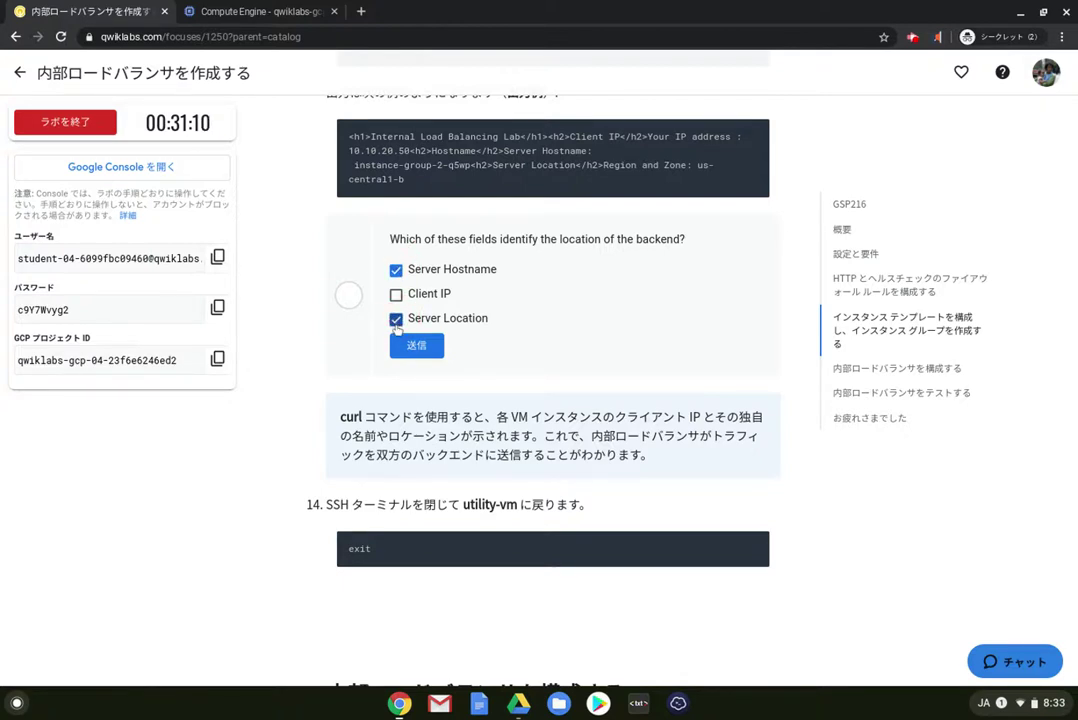
{"action": "left_click", "coordinate": [405, 346]}
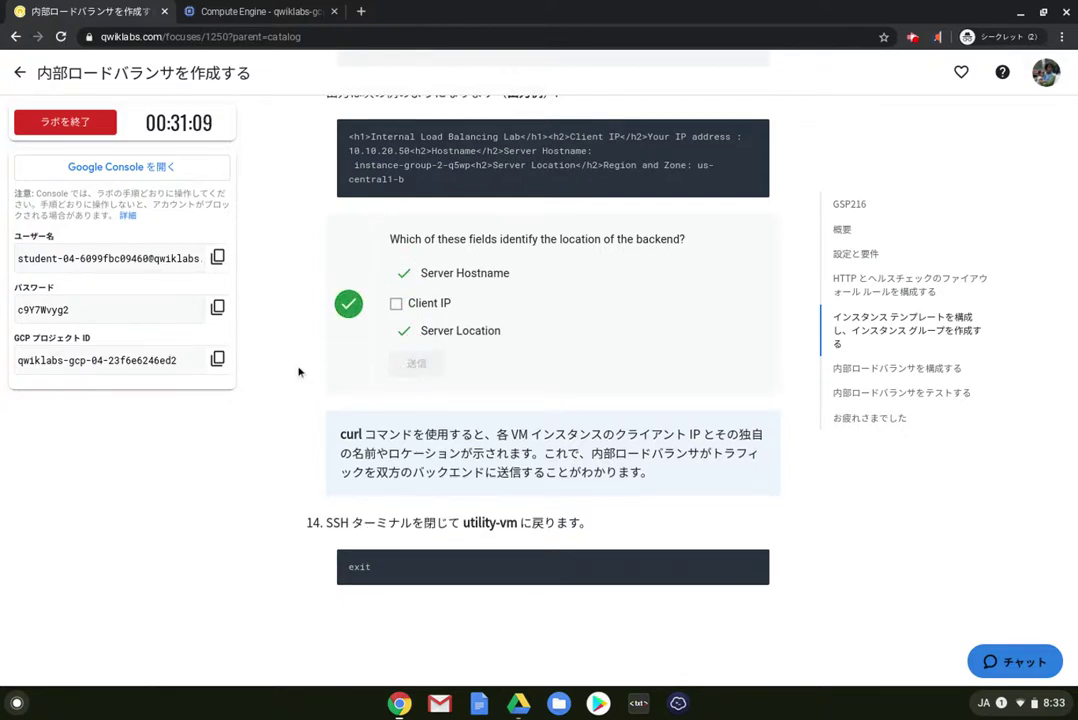
- Close utility-vm's SSH session by running exit in its terminal, as lab step 14 asks
{"action": "scroll", "coordinate": [304, 366], "scroll_direction": "down", "scroll_amount": 3}
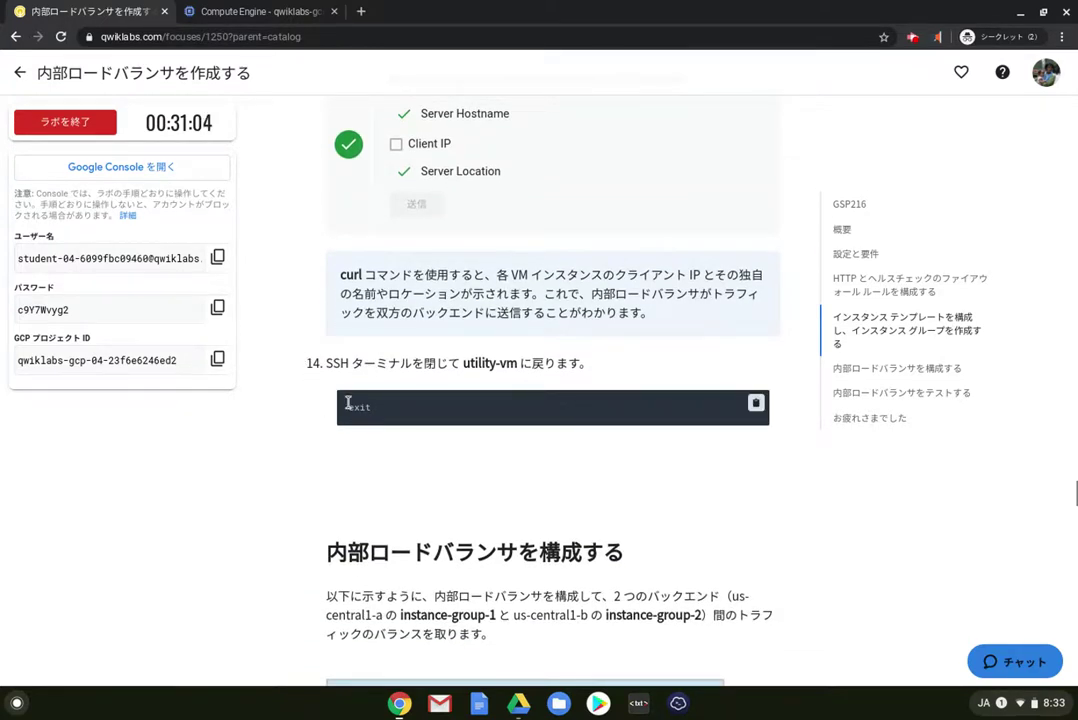
{"action": "left_click", "coordinate": [399, 703]}
{"action": "left_click", "coordinate": [422, 664]}
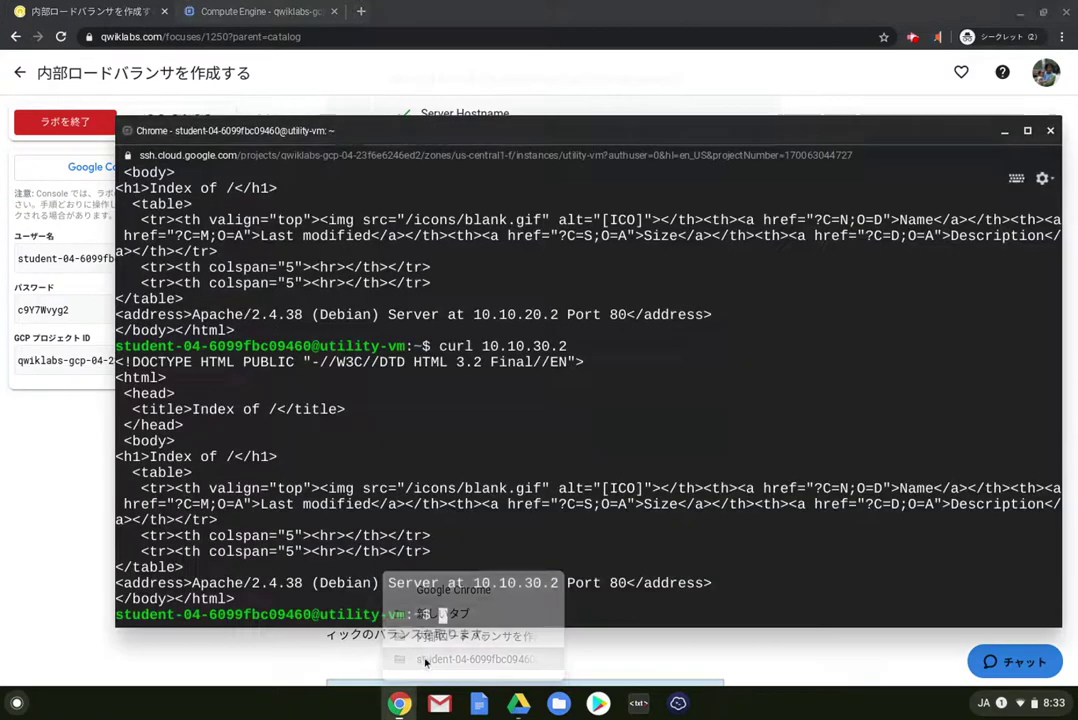
{"action": "type", "text": "exit"}
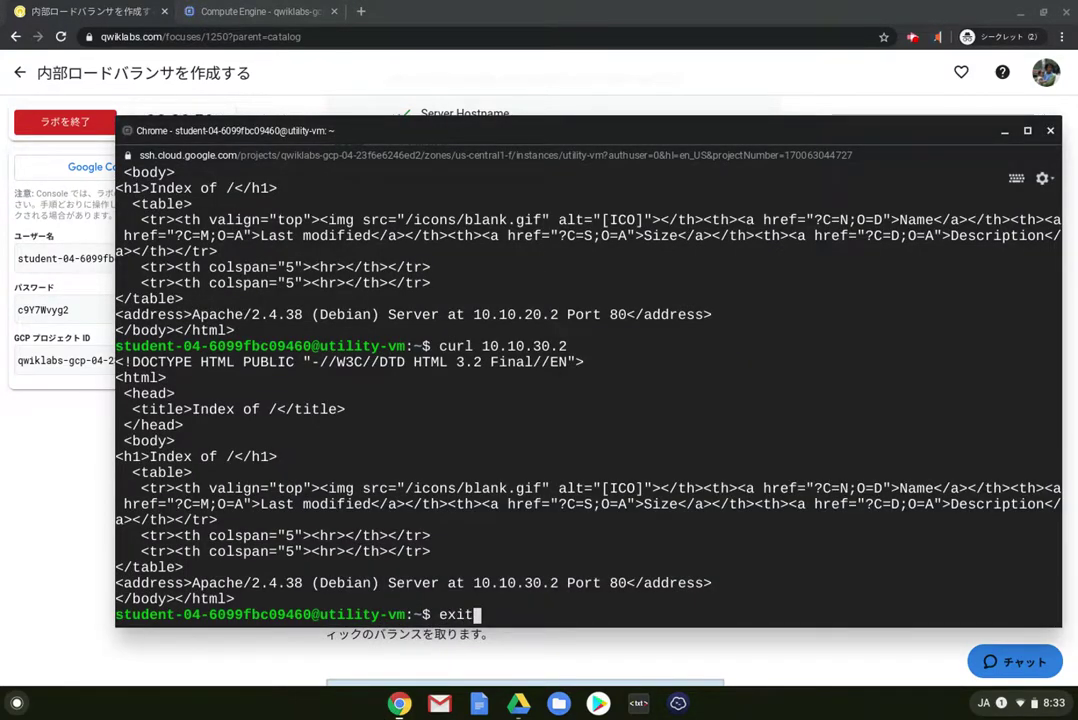
{"action": "key", "text": "Return"}
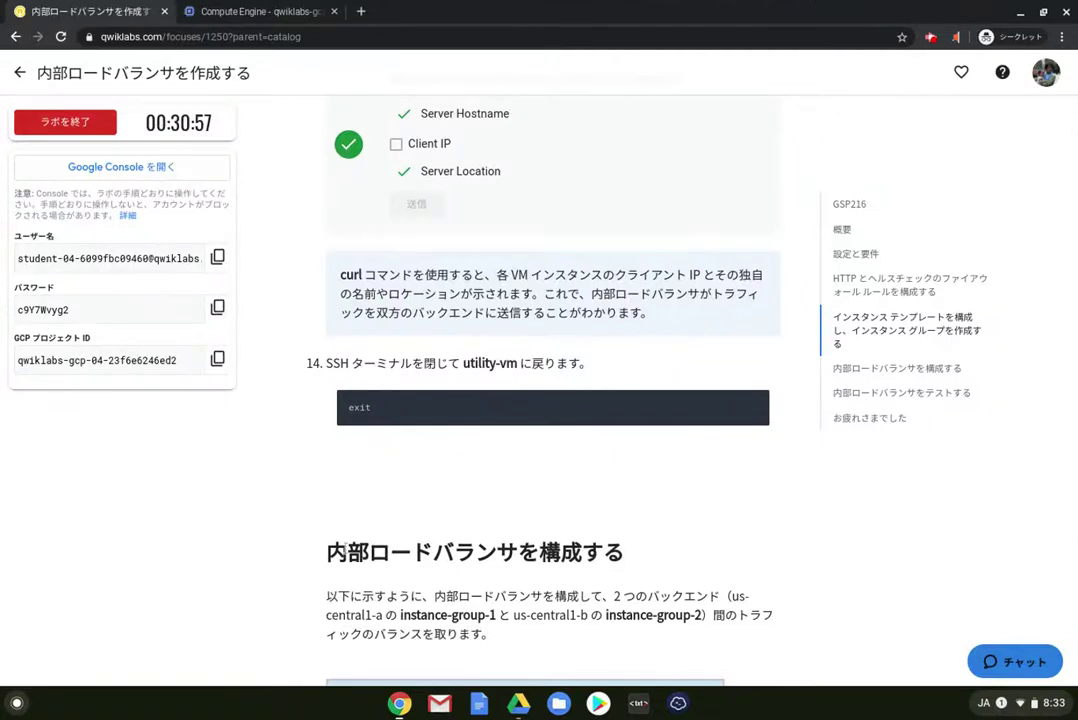
- Read the lab's internal load balancer instructions and start creating a load balancer under Network services in the Cloud console
{"action": "scroll", "coordinate": [305, 468], "scroll_direction": "down", "scroll_amount": 3}
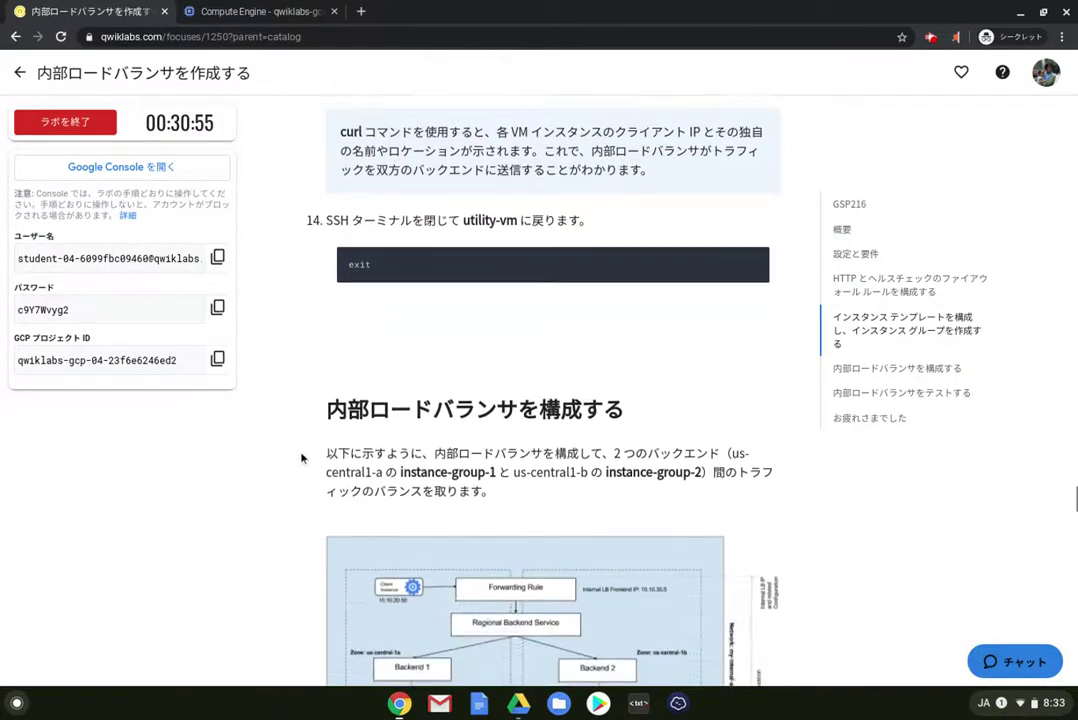
{"action": "scroll", "coordinate": [289, 435], "scroll_direction": "down", "scroll_amount": 1}
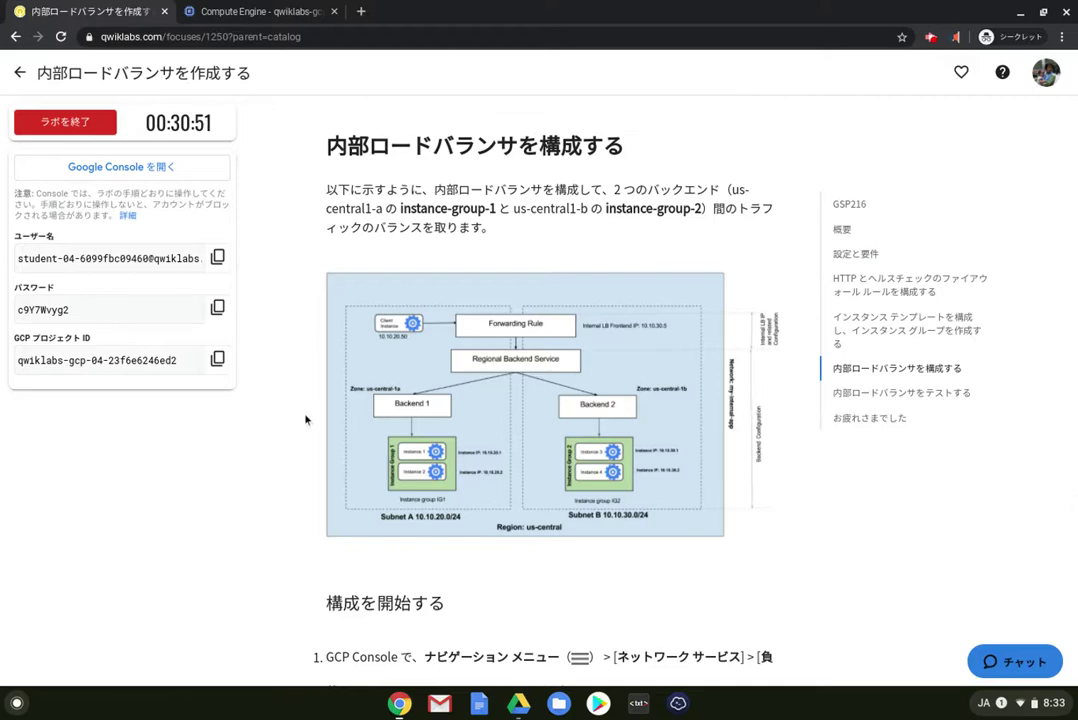
{"action": "scroll", "coordinate": [298, 418], "scroll_direction": "down", "scroll_amount": 4}
{"action": "scroll", "coordinate": [300, 415], "scroll_direction": "down", "scroll_amount": 1}
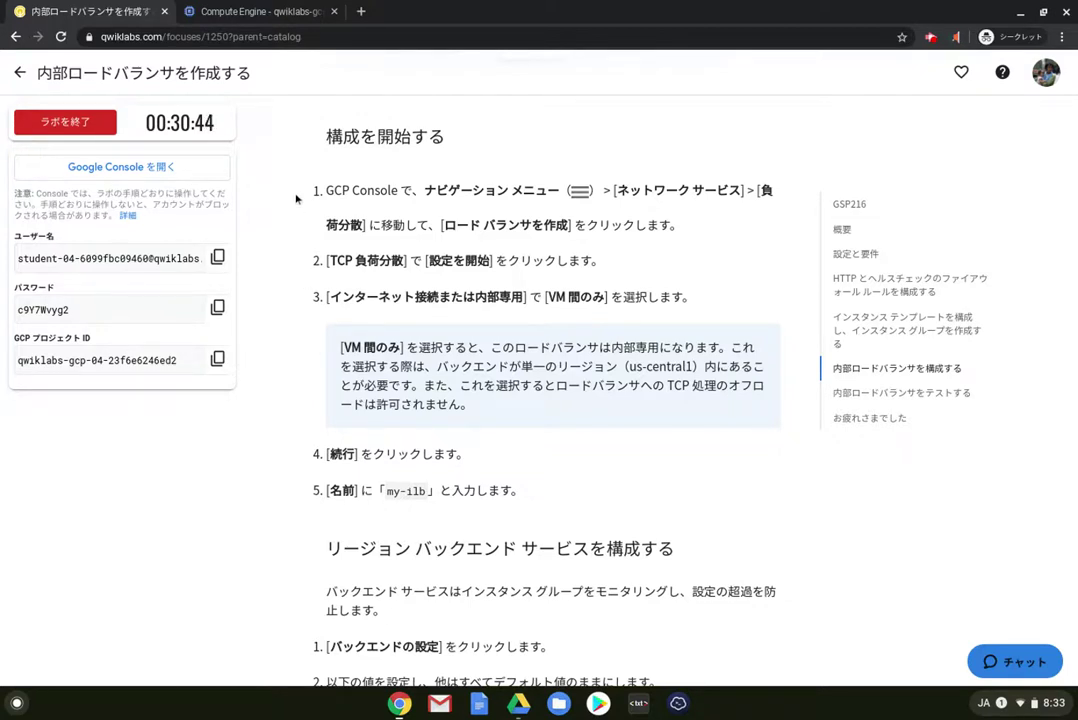
{"action": "left_click", "coordinate": [250, 12]}
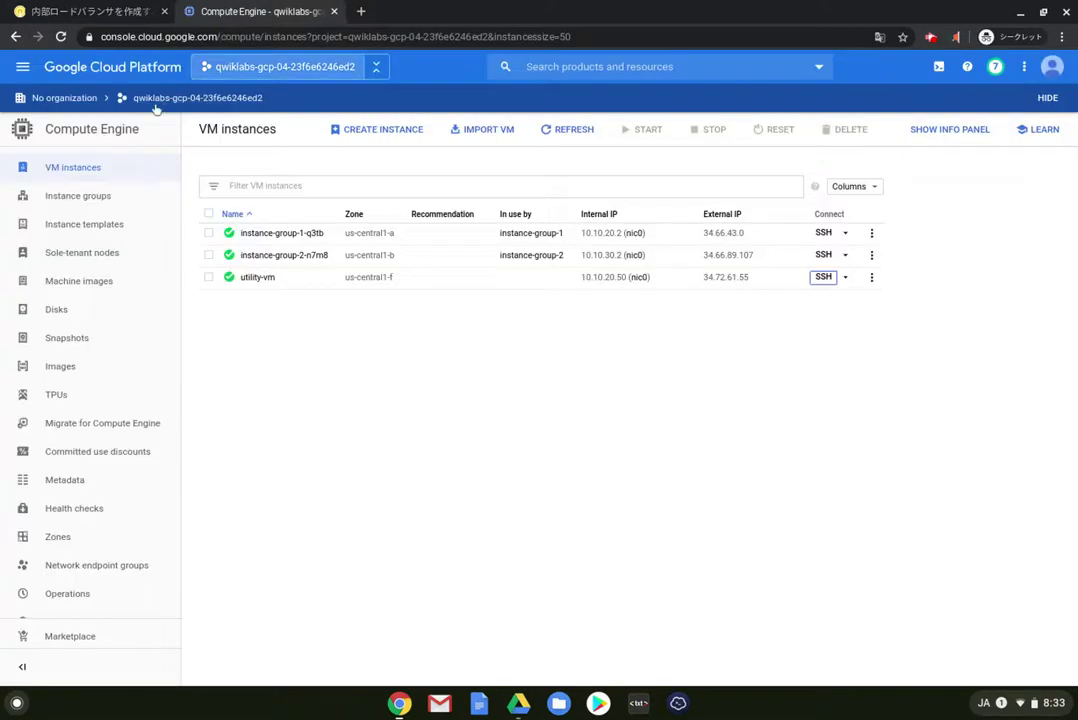
{"action": "left_click", "coordinate": [22, 67]}
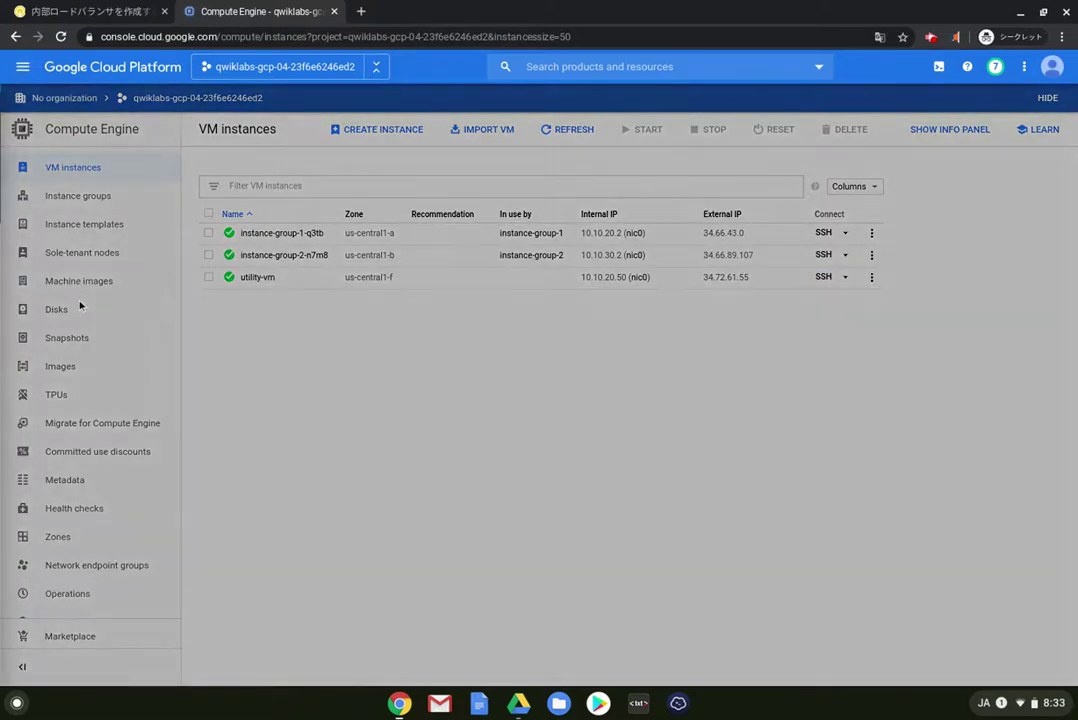
{"action": "scroll", "coordinate": [154, 310], "scroll_direction": "down", "scroll_amount": 2}
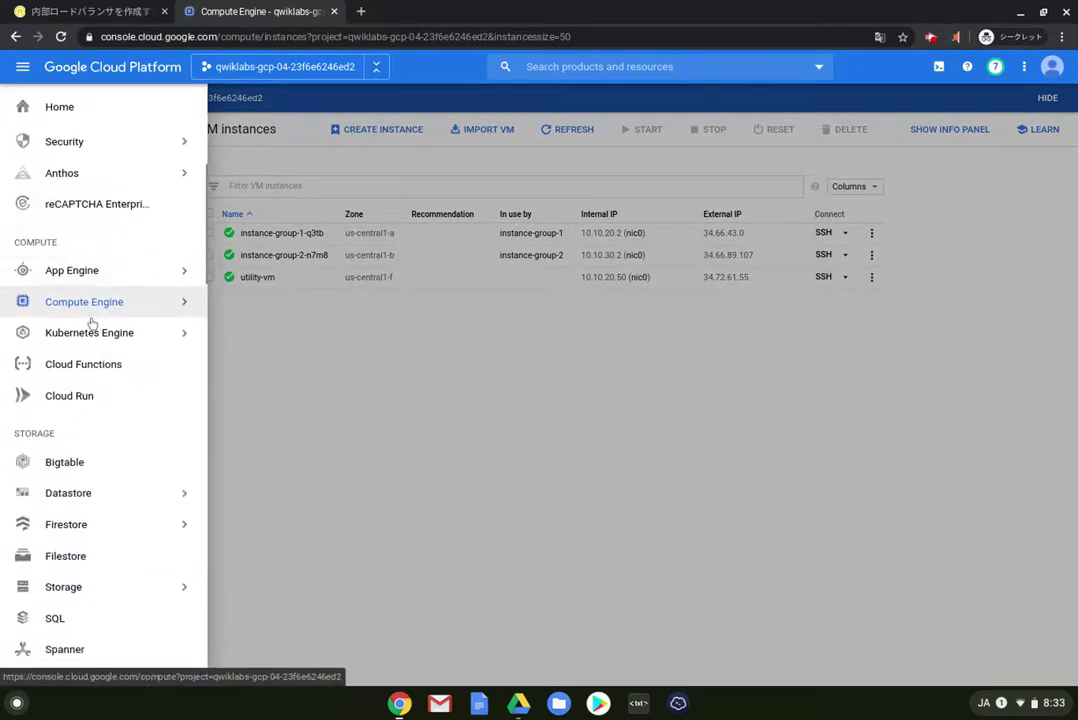
{"action": "scroll", "coordinate": [91, 322], "scroll_direction": "down", "scroll_amount": 3}
{"action": "mouse_move", "coordinate": [75, 592]}
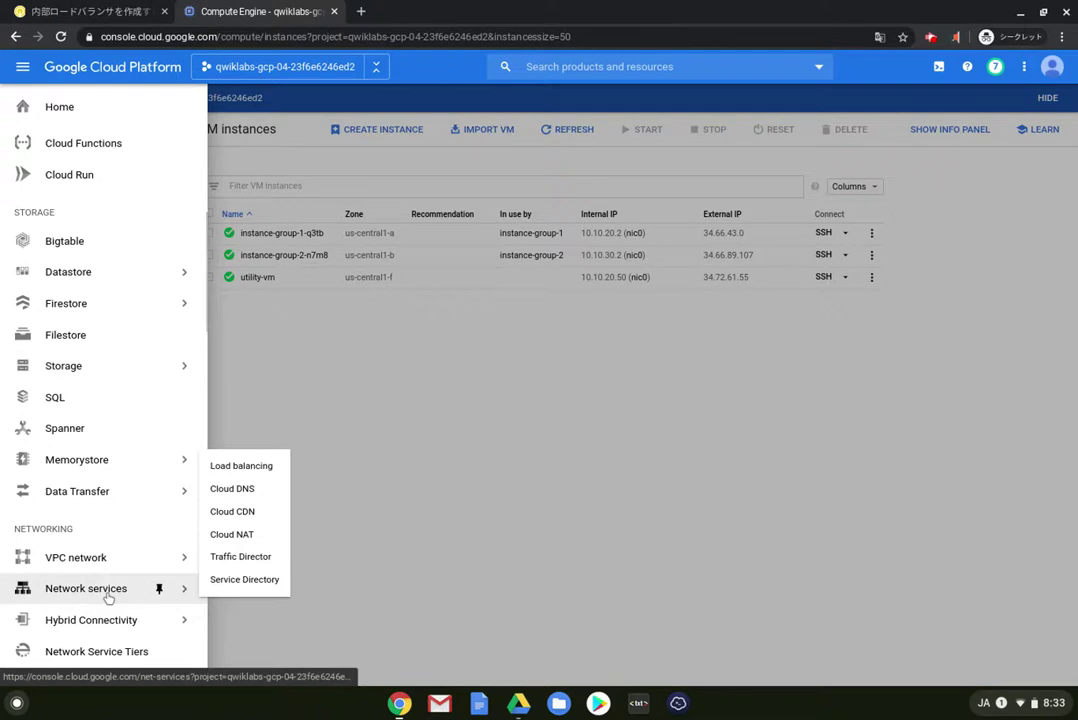
{"action": "left_click", "coordinate": [237, 470]}
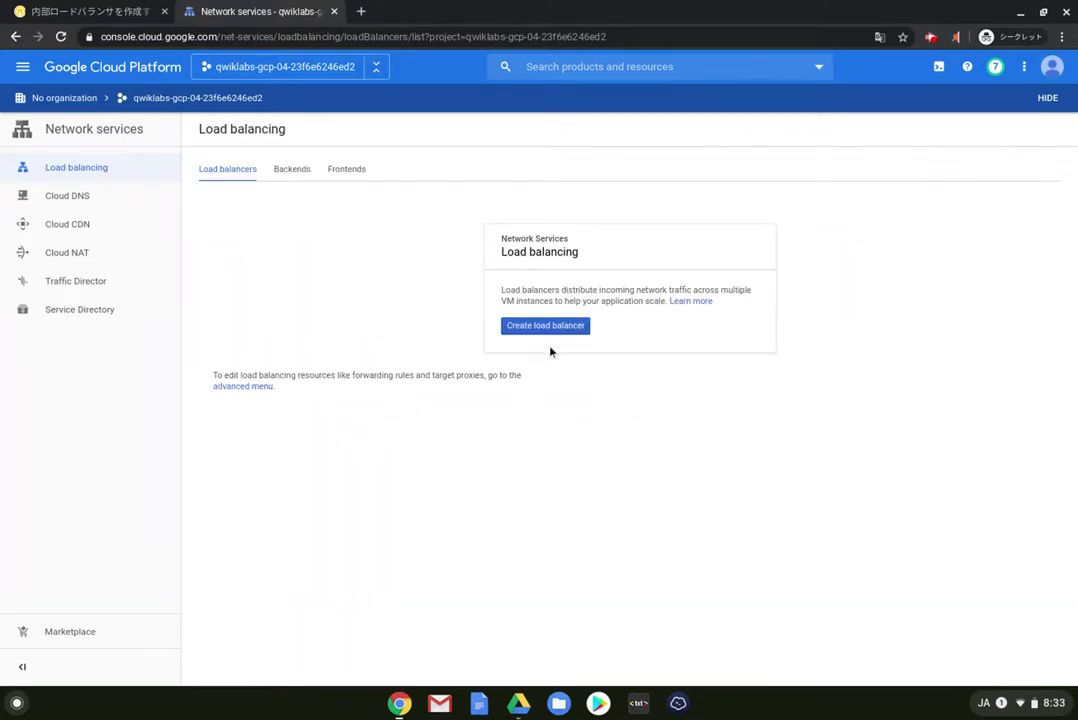
{"action": "left_click", "coordinate": [548, 327]}
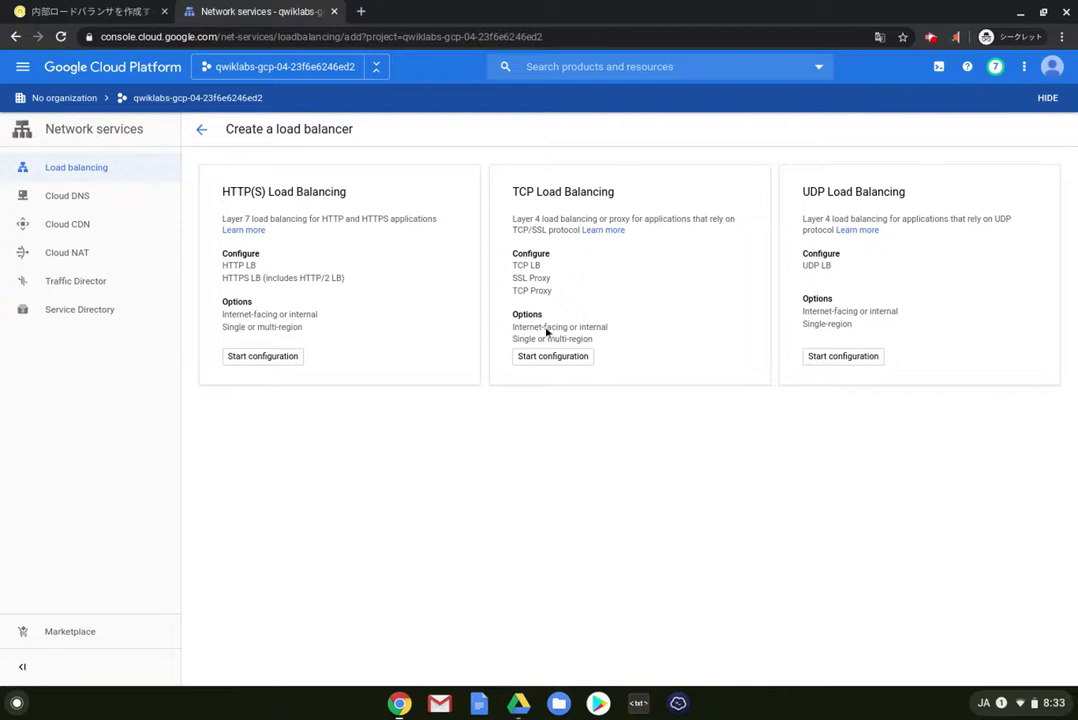
- Check the lab's steps, start a TCP Load Balancing configuration and restrict it to Only between my VMs
{"action": "left_click", "coordinate": [89, 14]}
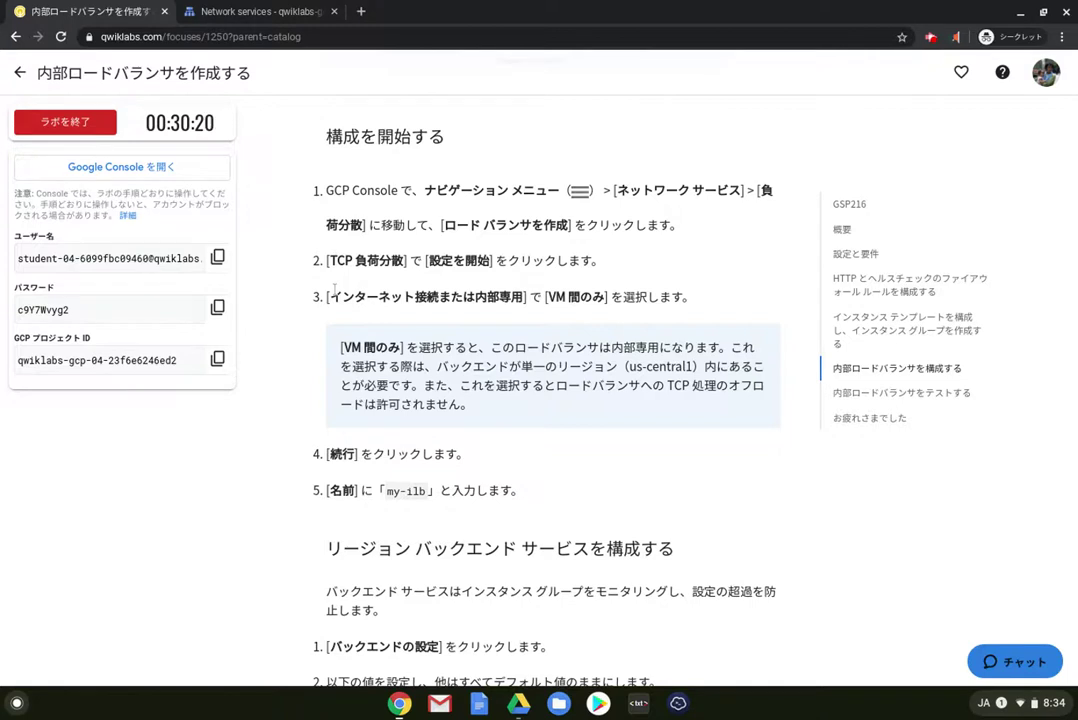
{"action": "left_click", "coordinate": [226, 12]}
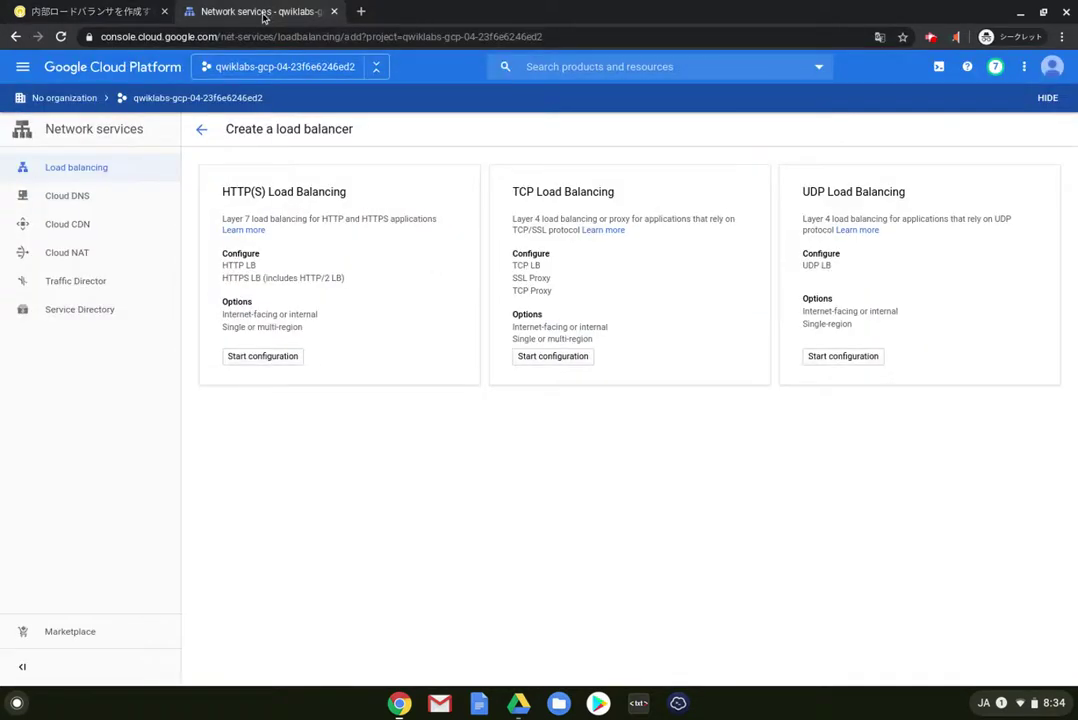
{"action": "left_click", "coordinate": [553, 357]}
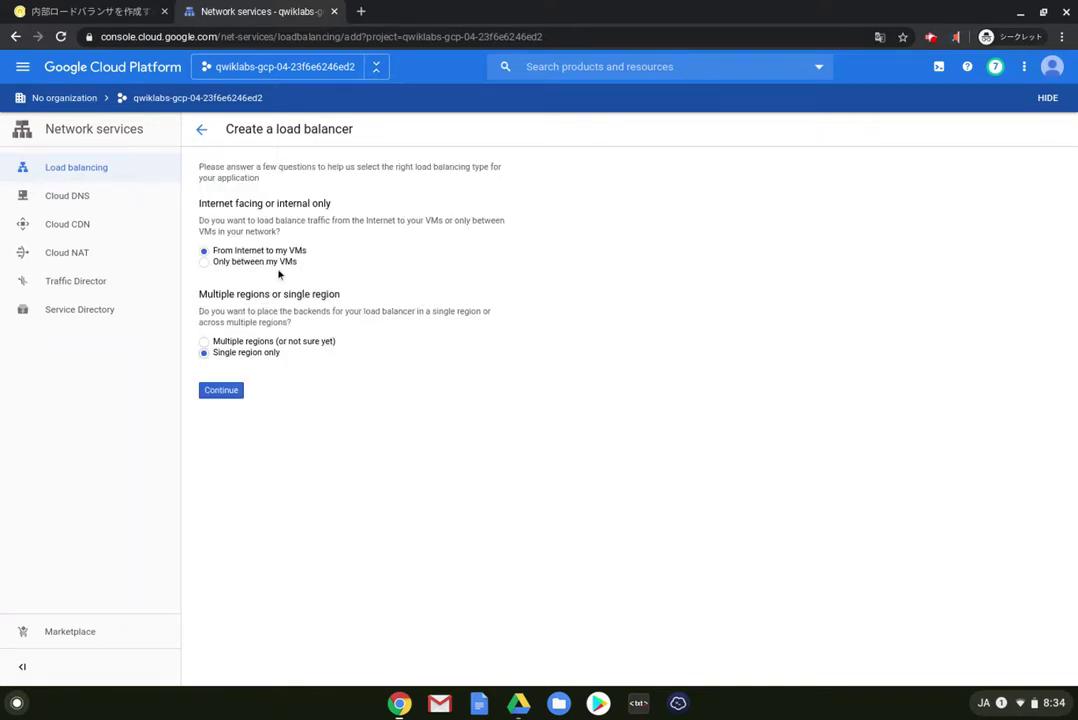
{"action": "left_click", "coordinate": [205, 268]}
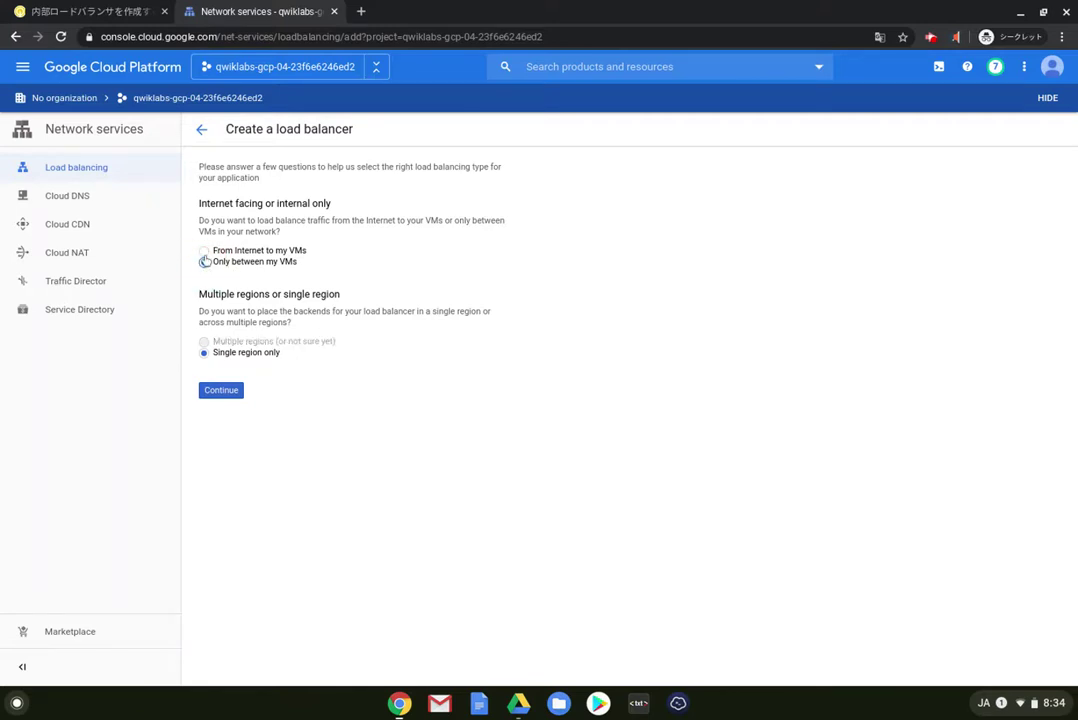
- Look up the load balancer name in the lab, continue with the single-region internal type and name it my-ilb
{"action": "left_click", "coordinate": [102, 14]}
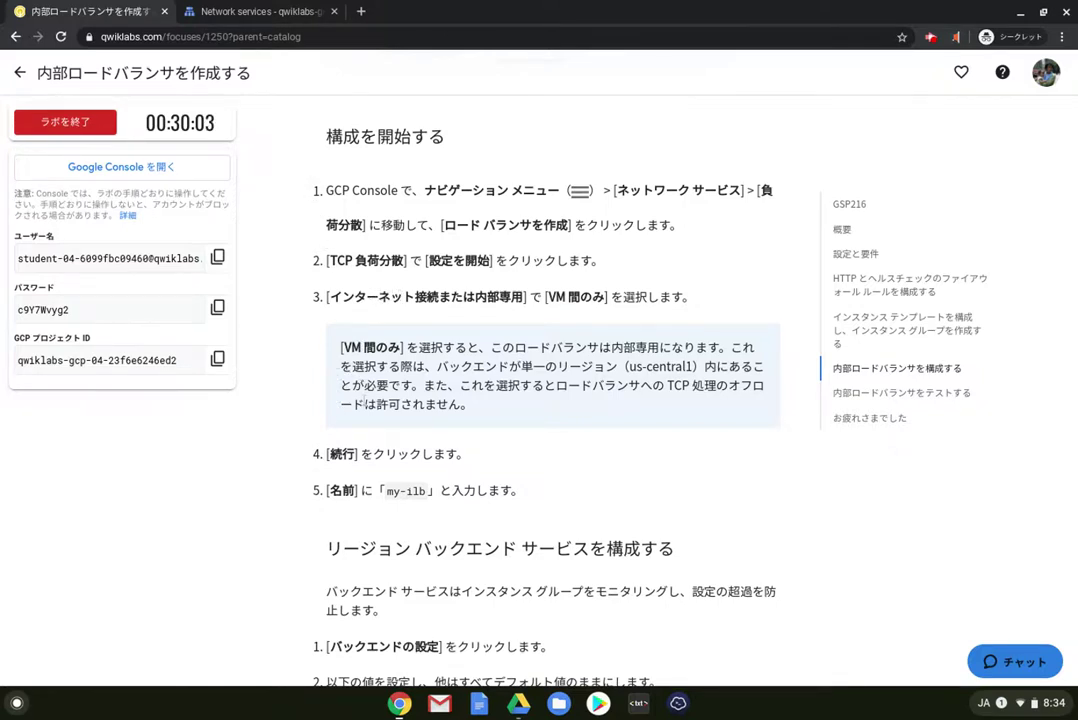
{"action": "left_click_drag", "start_coordinate": [387, 491], "coordinate": [427, 492]}
{"action": "left_click", "coordinate": [224, 18]}
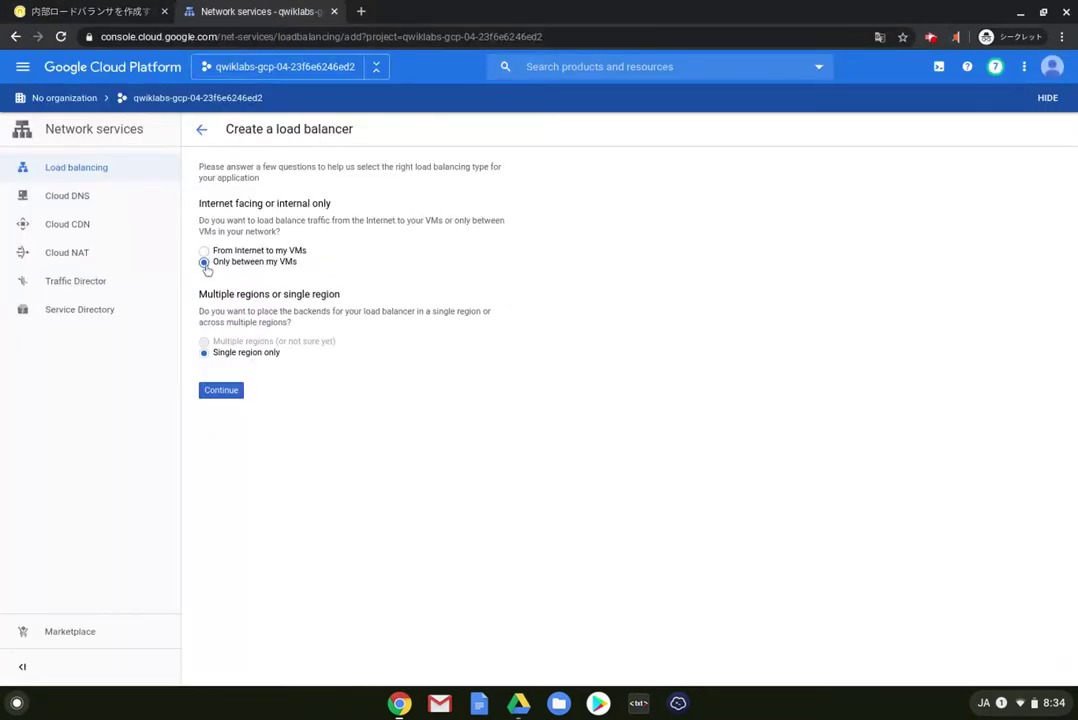
{"action": "left_click", "coordinate": [214, 390]}
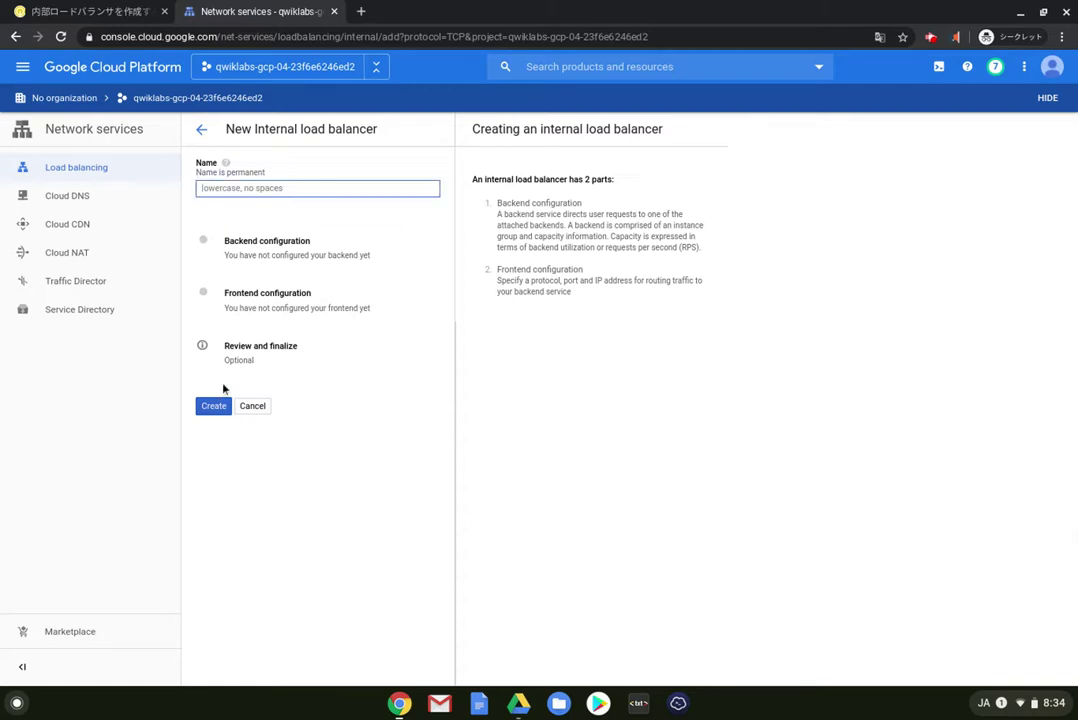
{"action": "type", "text": "my-ilb"}
- Look up the lab's backend settings and set the backend service's region to us-central1 and network to my-internal-app
{"action": "left_click", "coordinate": [95, 12]}
{"action": "scroll", "coordinate": [290, 350], "scroll_direction": "down", "scroll_amount": 5}
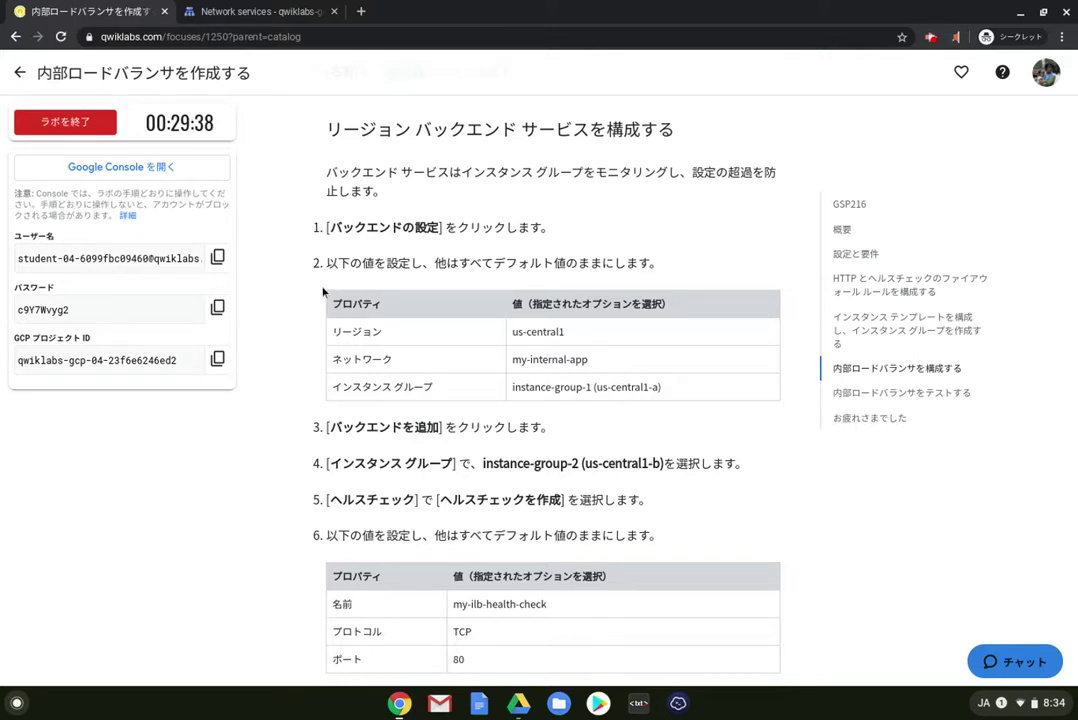
{"action": "left_click", "coordinate": [207, 12]}
{"action": "left_click", "coordinate": [247, 240]}
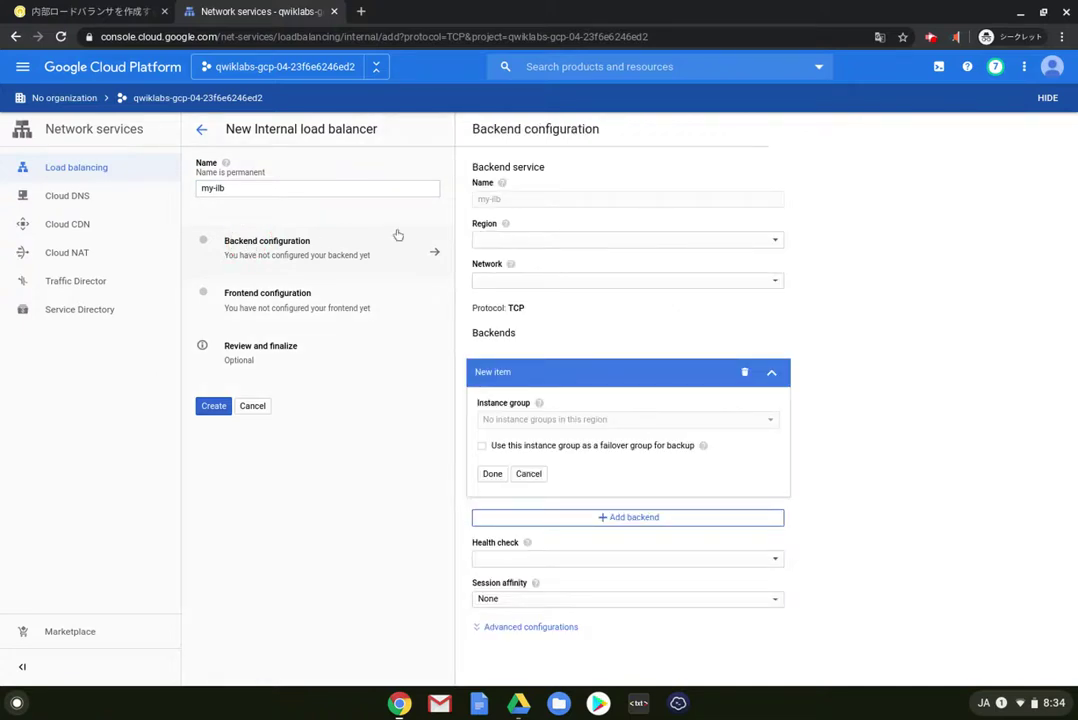
{"action": "left_click", "coordinate": [522, 202]}
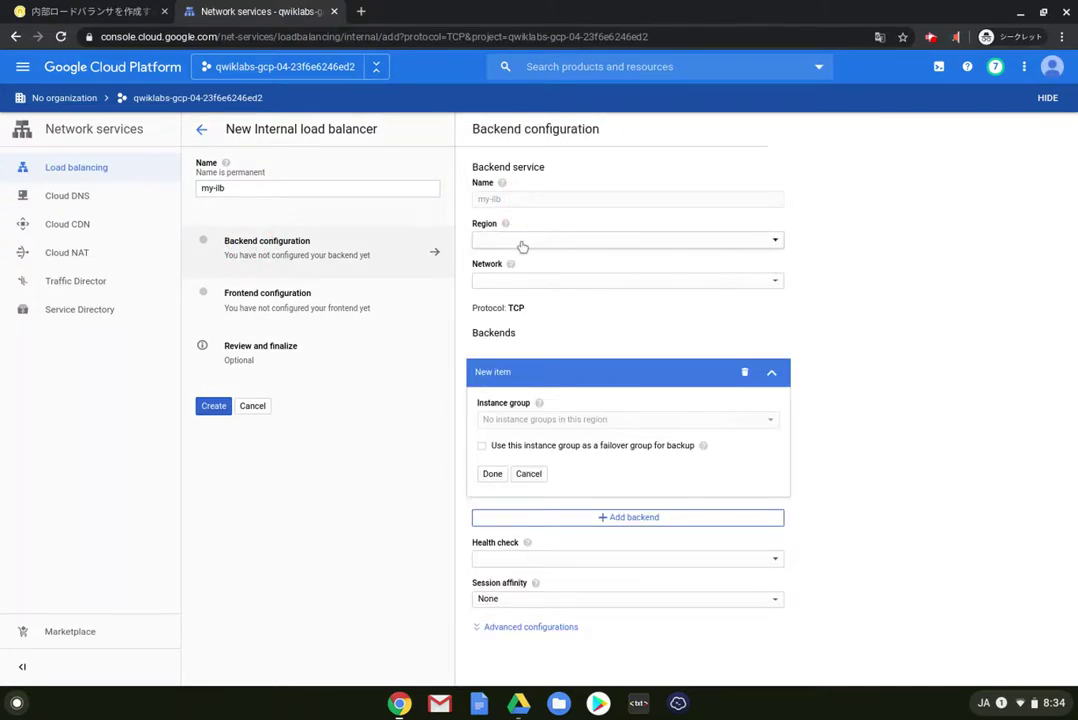
{"action": "left_click", "coordinate": [522, 242]}
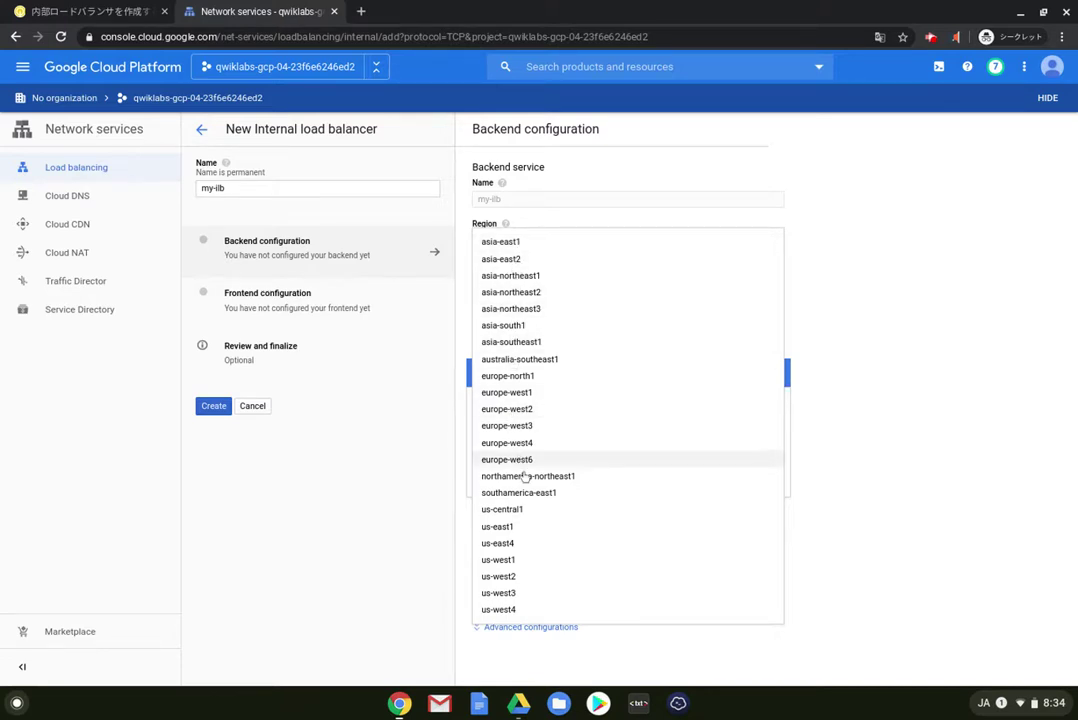
{"action": "left_click", "coordinate": [535, 512]}
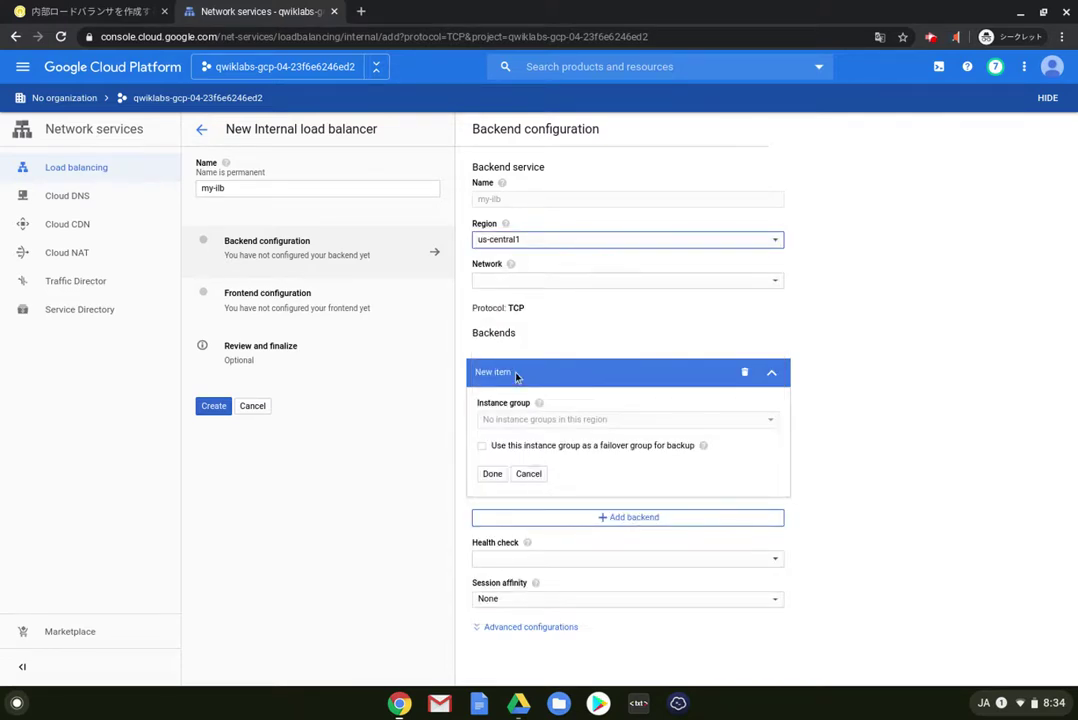
{"action": "left_click", "coordinate": [500, 284]}
{"action": "left_click", "coordinate": [516, 298]}
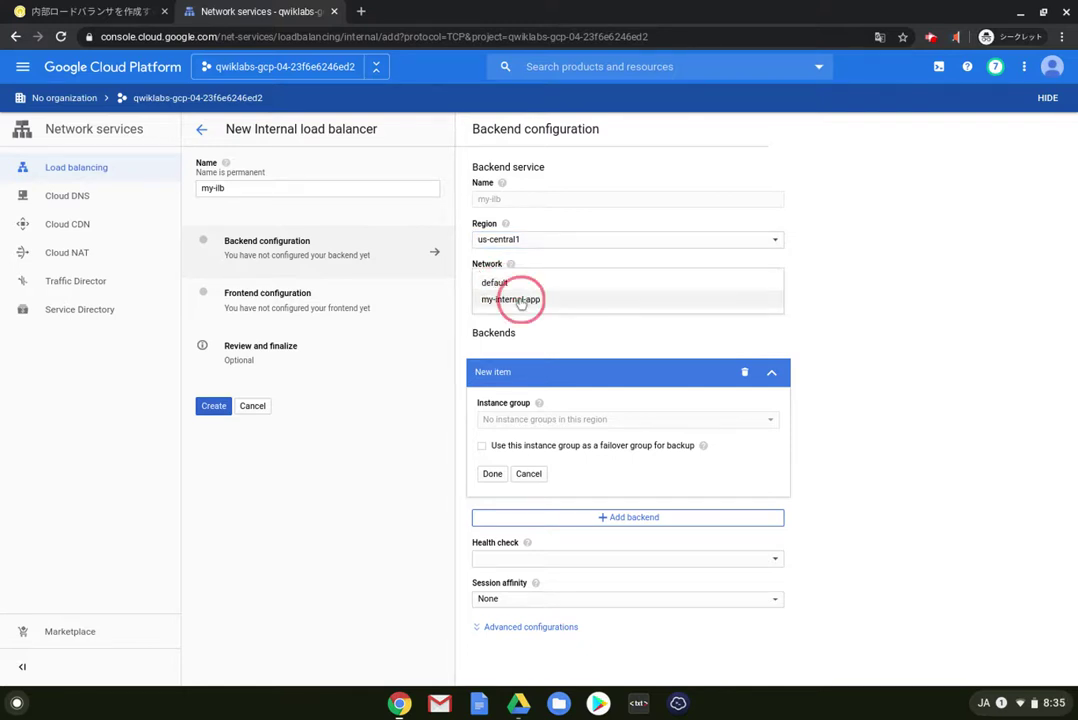
- Check the lab's instructions and add instance-group-1 (us-central1-a) as the first backend
{"action": "left_click", "coordinate": [100, 12]}
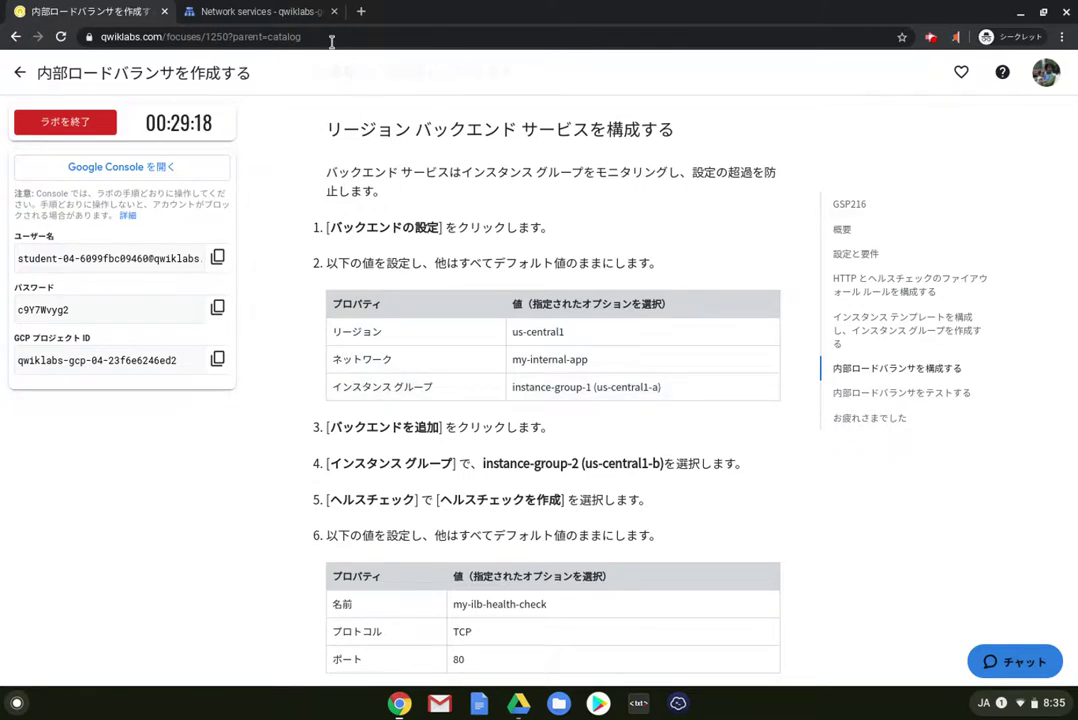
{"action": "left_click", "coordinate": [300, 11]}
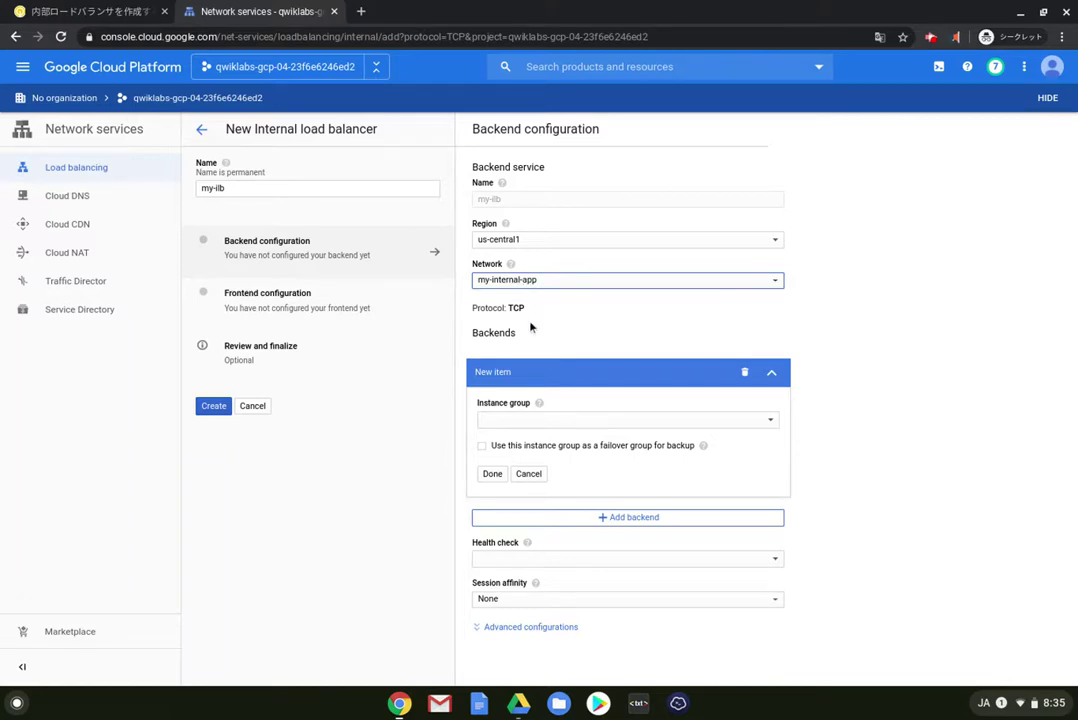
{"action": "left_click", "coordinate": [519, 420]}
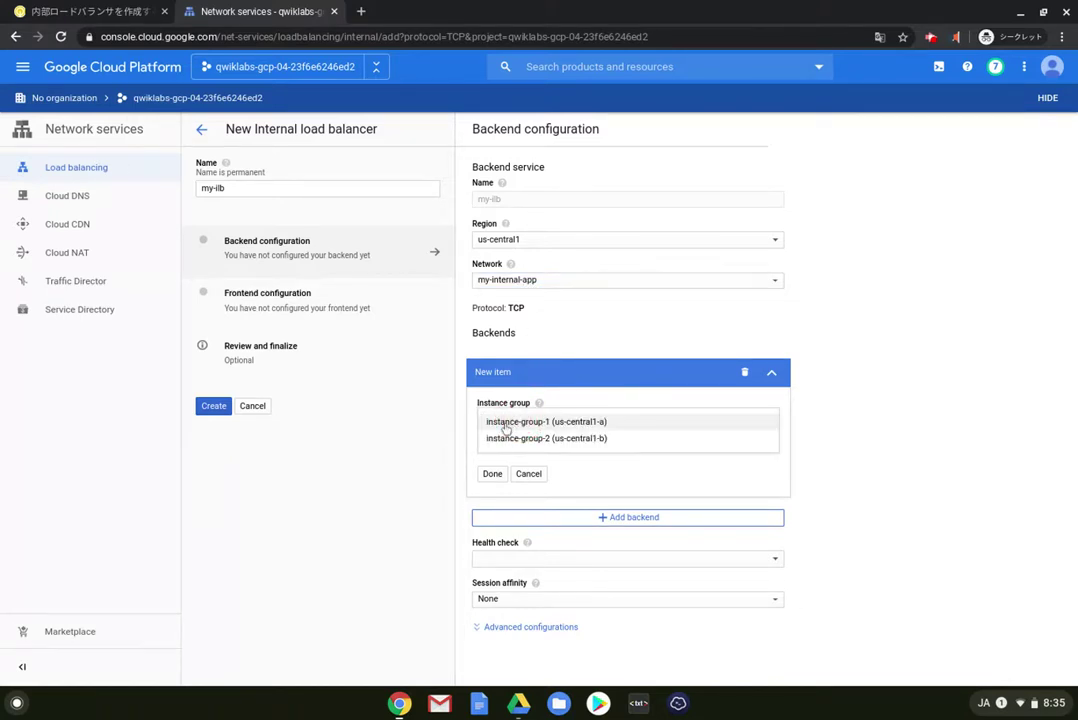
{"action": "left_click", "coordinate": [504, 424]}
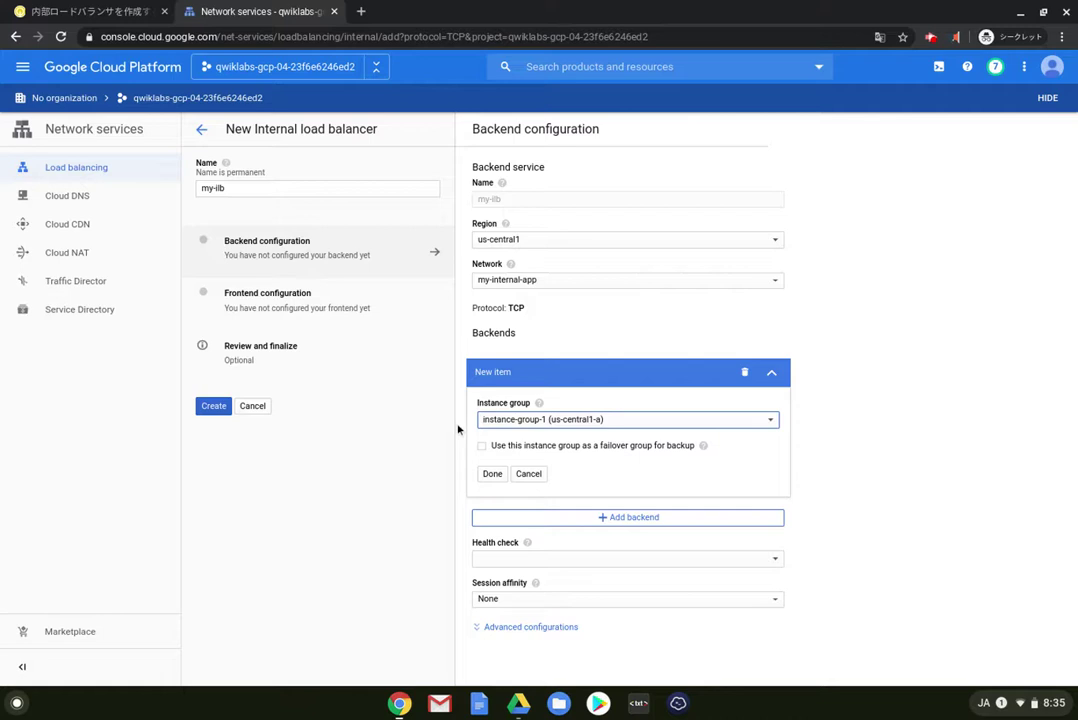
{"action": "left_click", "coordinate": [122, 20]}
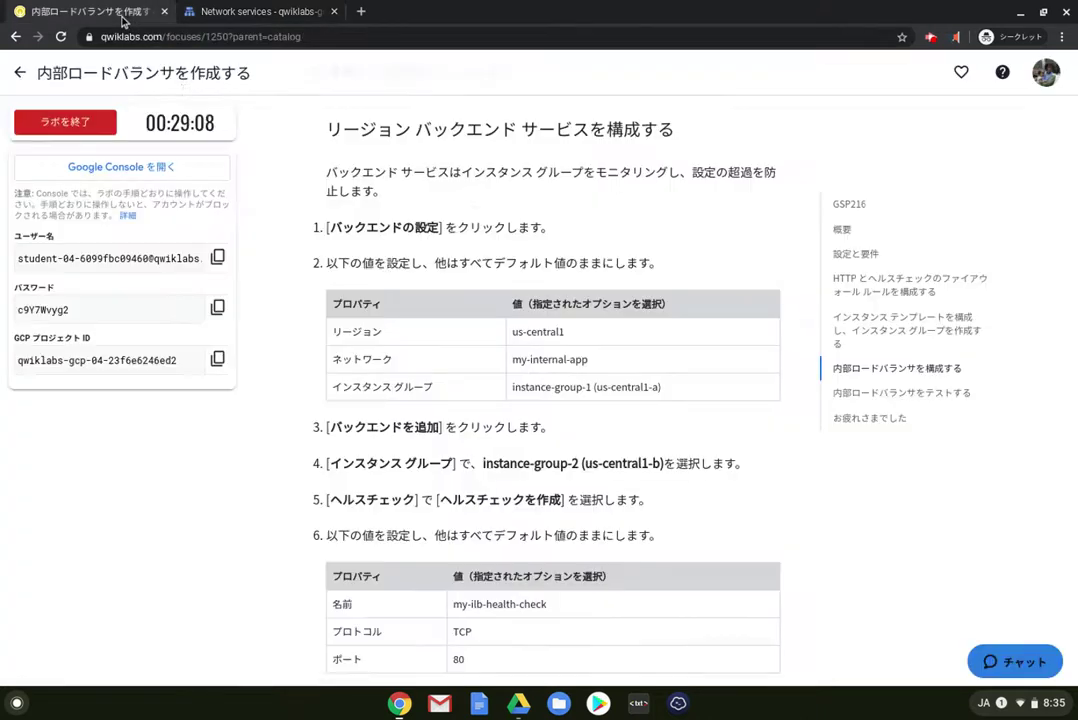
{"action": "scroll", "coordinate": [343, 421], "scroll_direction": "down", "scroll_amount": 1}
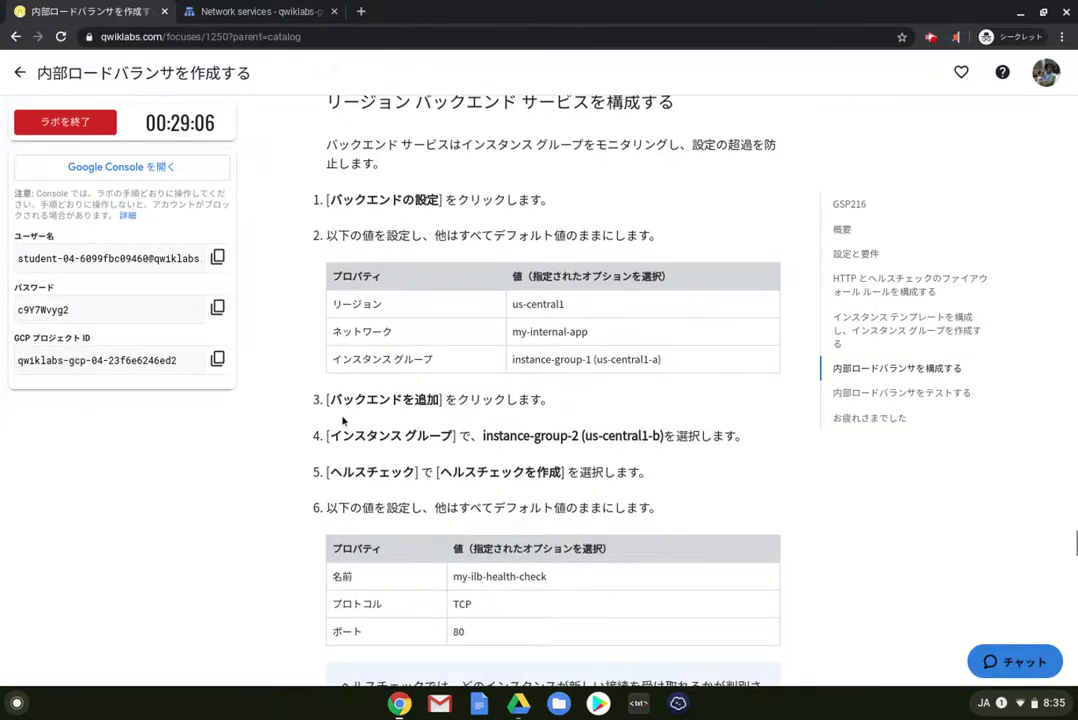
{"action": "left_click", "coordinate": [266, 16]}
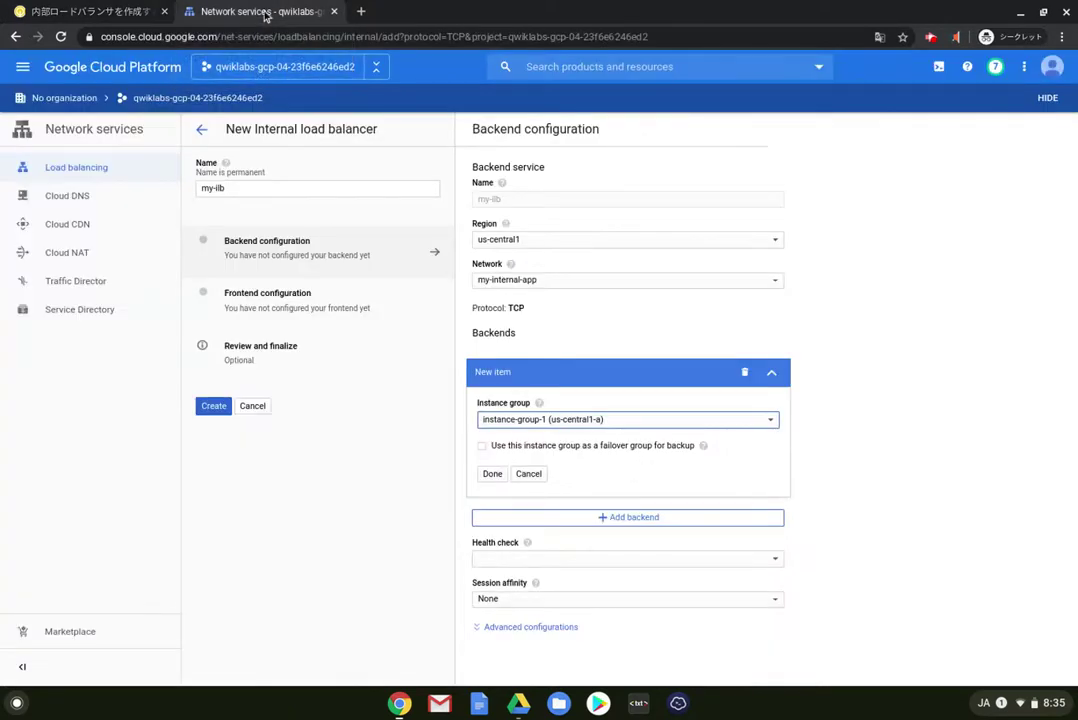
{"action": "left_click", "coordinate": [491, 474]}
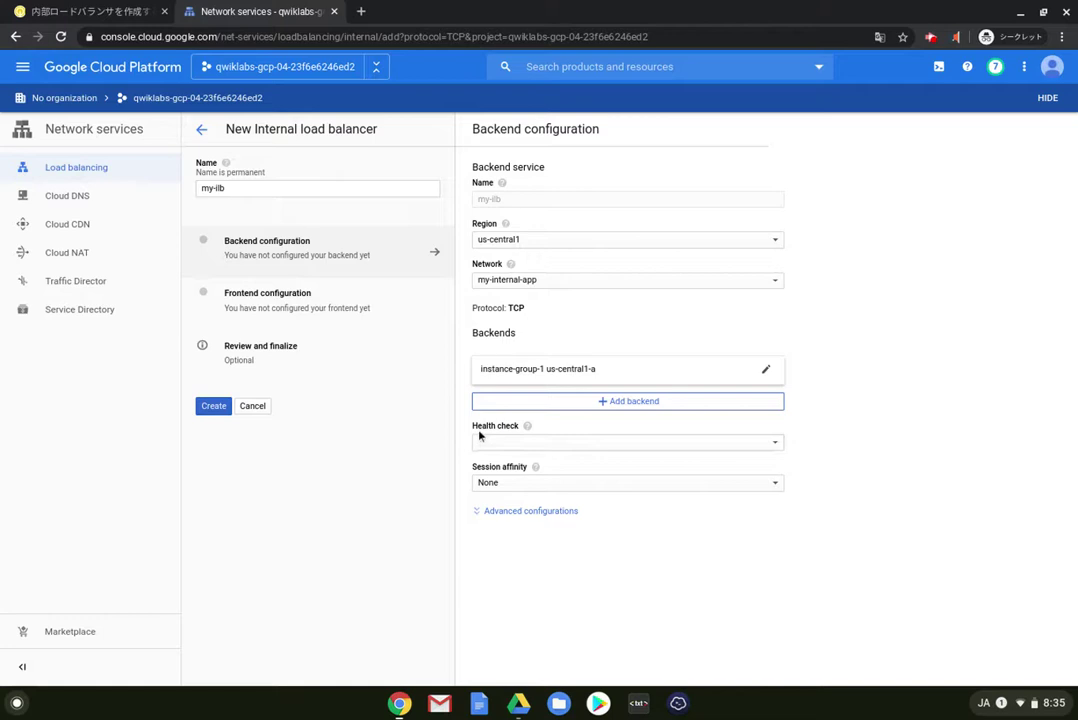
- Add instance-group-2 (us-central1-b) as a second backend
{"action": "left_click", "coordinate": [621, 402]}
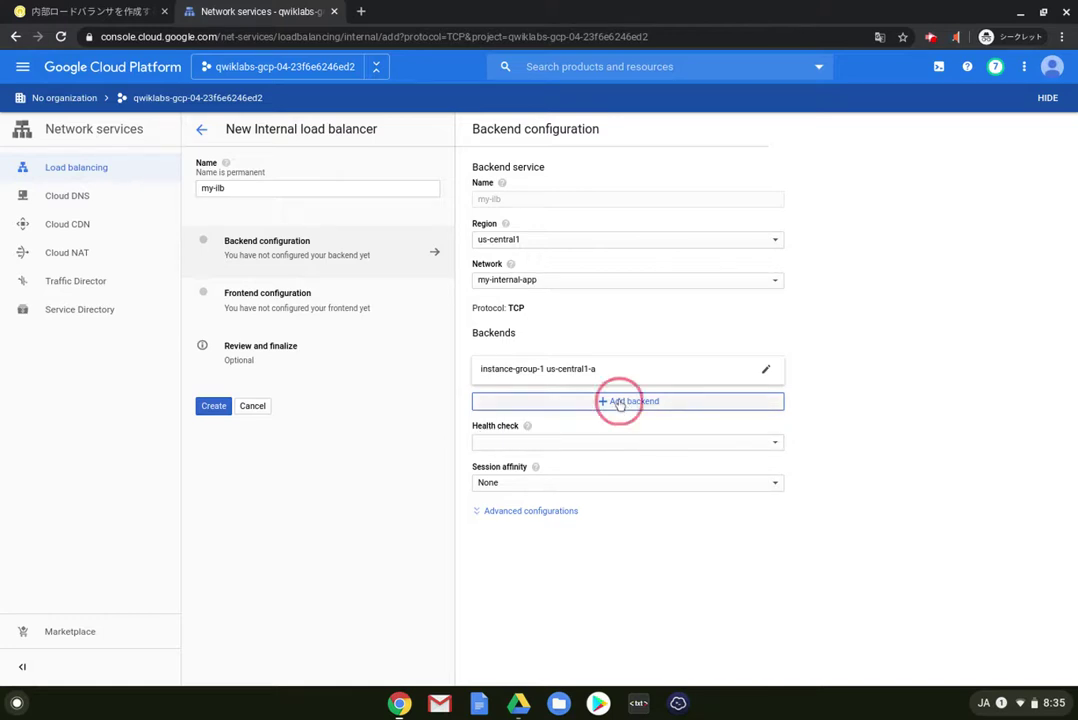
{"action": "left_click", "coordinate": [589, 452]}
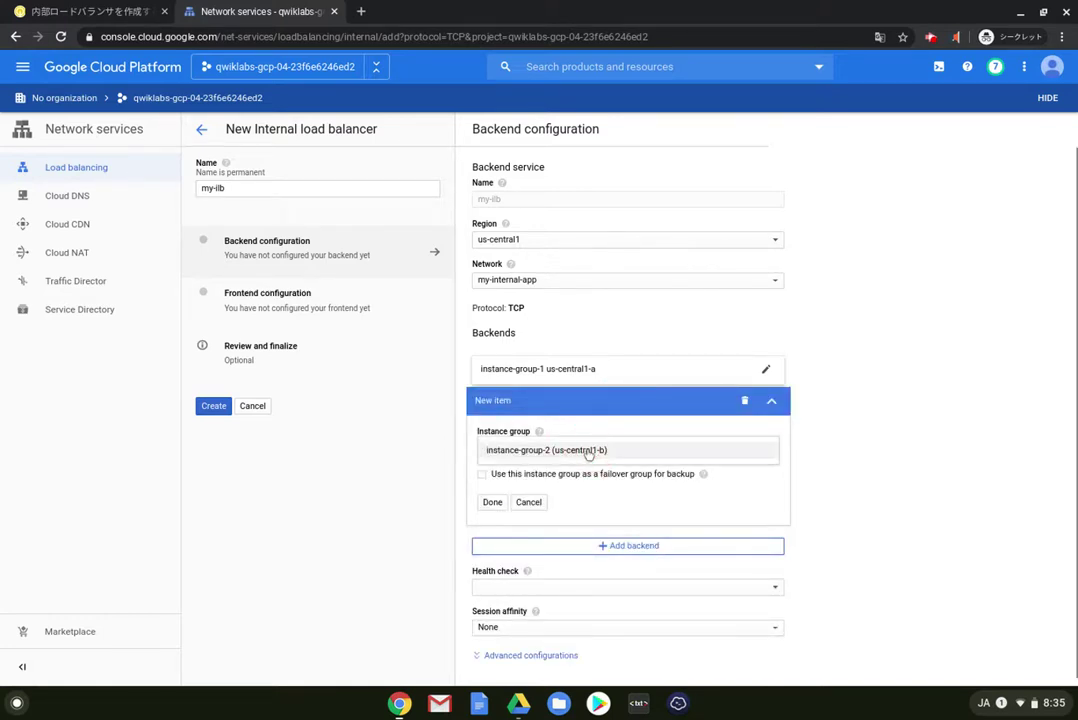
{"action": "left_click", "coordinate": [585, 451]}
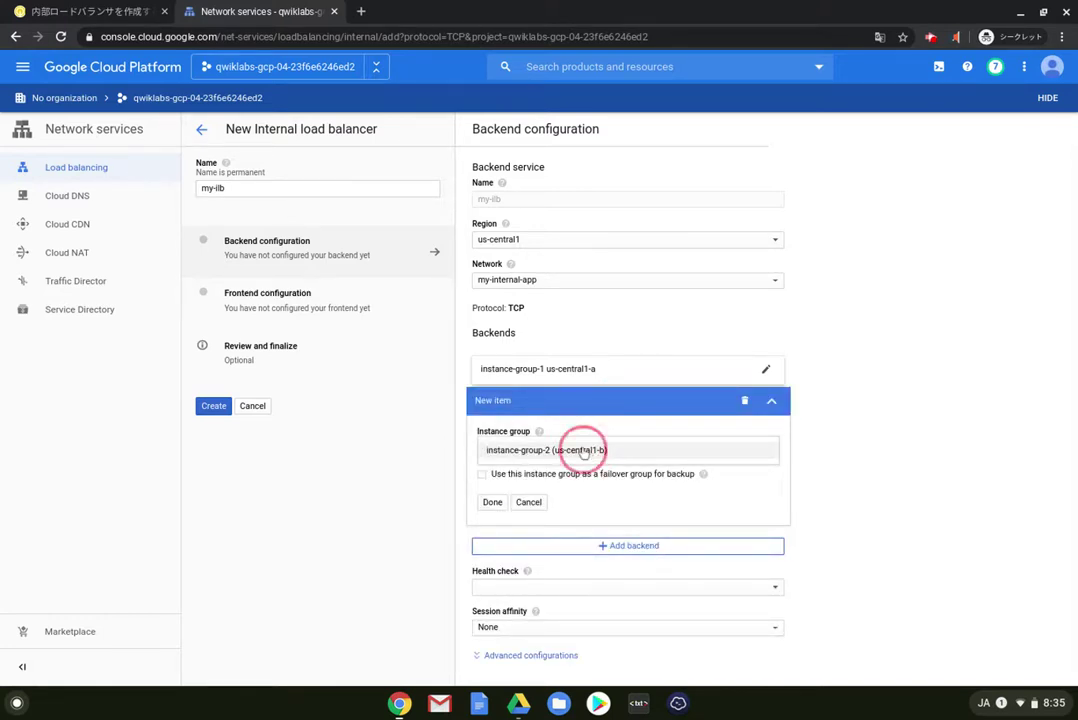
{"action": "left_click", "coordinate": [491, 502]}
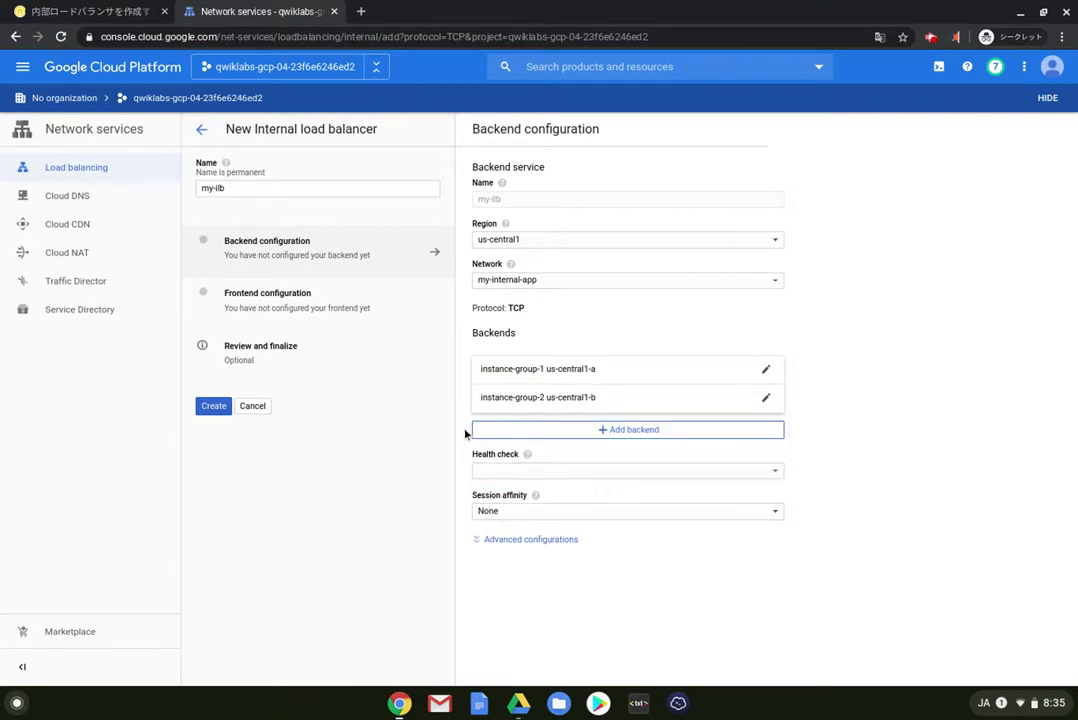
- Create a health check with the name my-ilb-health-check copied from the lab, keeping TCP, port 80 and the other defaults, and save it
{"action": "left_click", "coordinate": [93, 12]}
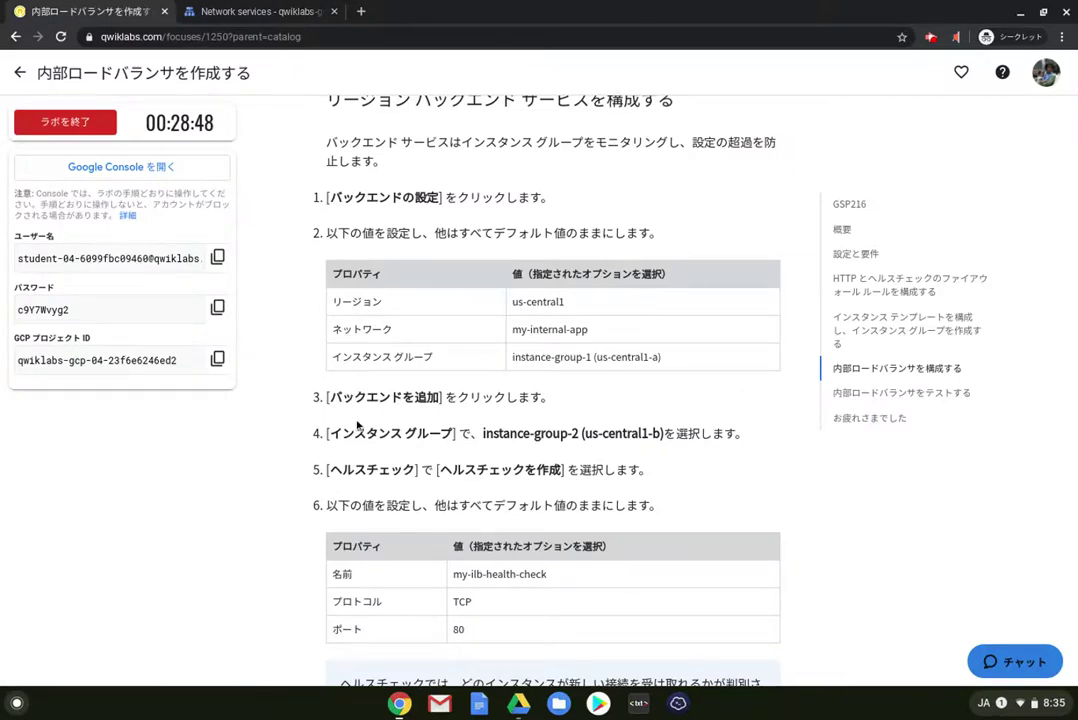
{"action": "scroll", "coordinate": [330, 340], "scroll_direction": "down", "scroll_amount": 3}
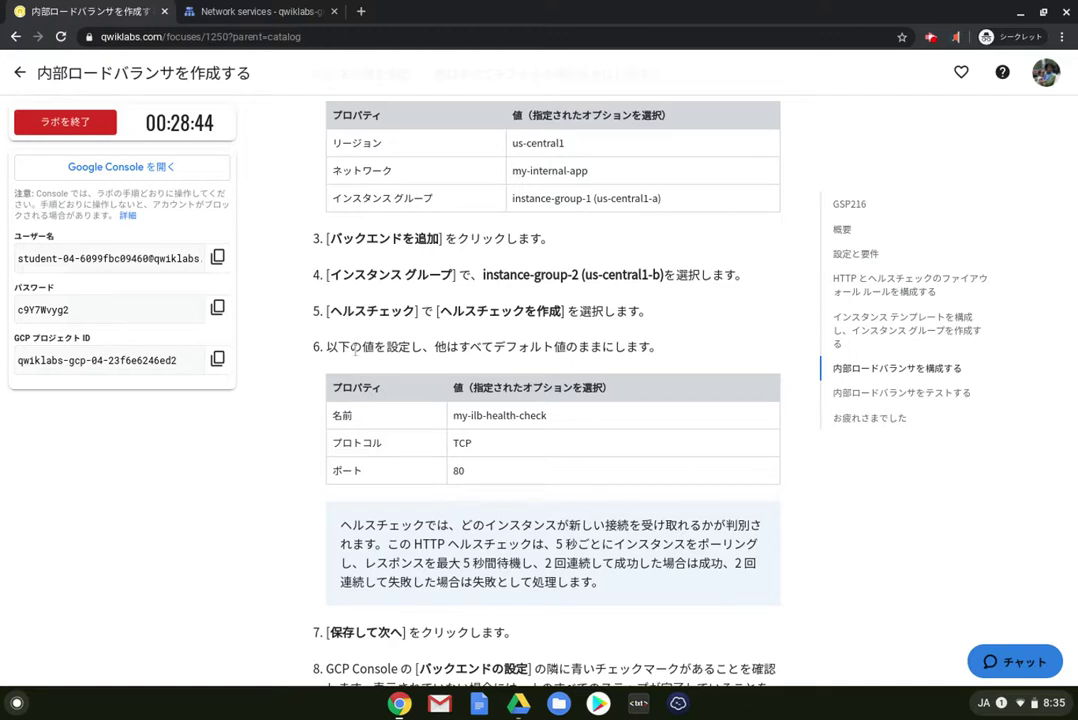
{"action": "left_click_drag", "start_coordinate": [454, 416], "coordinate": [550, 419]}
{"action": "key", "text": "ctrl+c"}
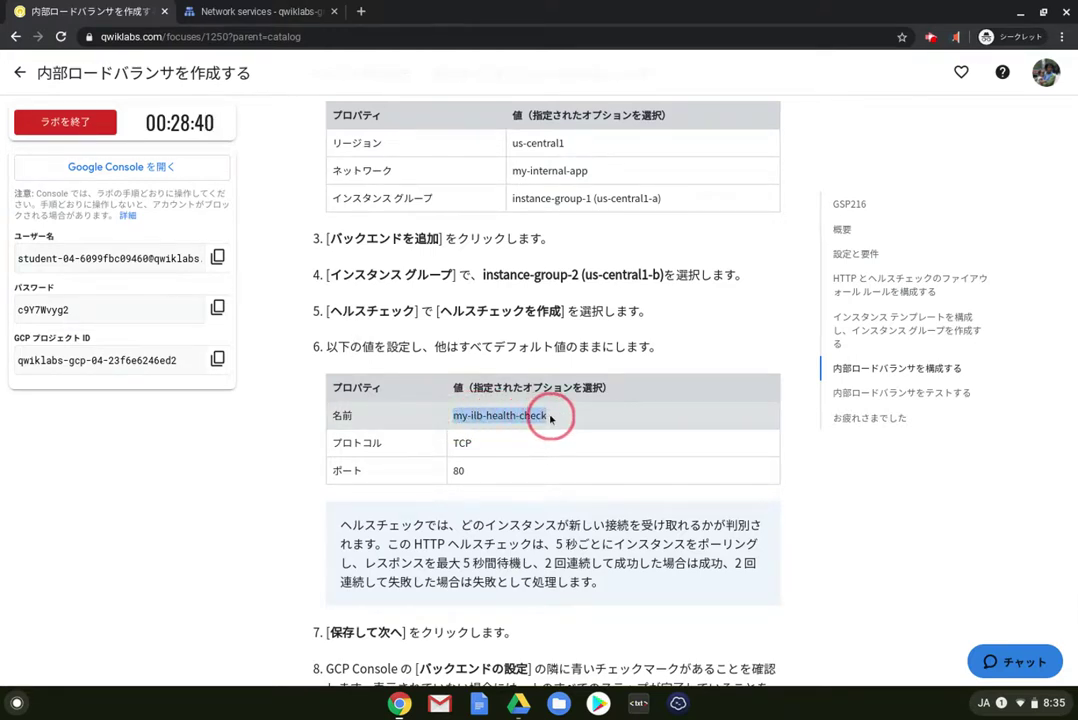
{"action": "left_click", "coordinate": [220, 13]}
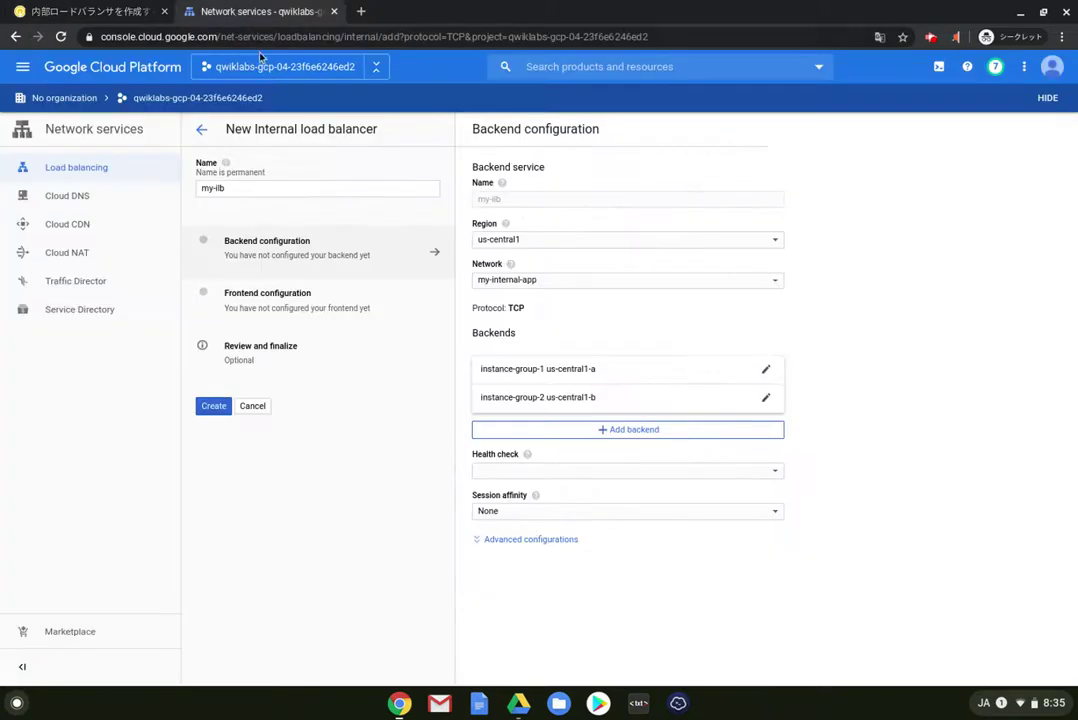
{"action": "left_click", "coordinate": [505, 473]}
{"action": "left_click", "coordinate": [574, 476]}
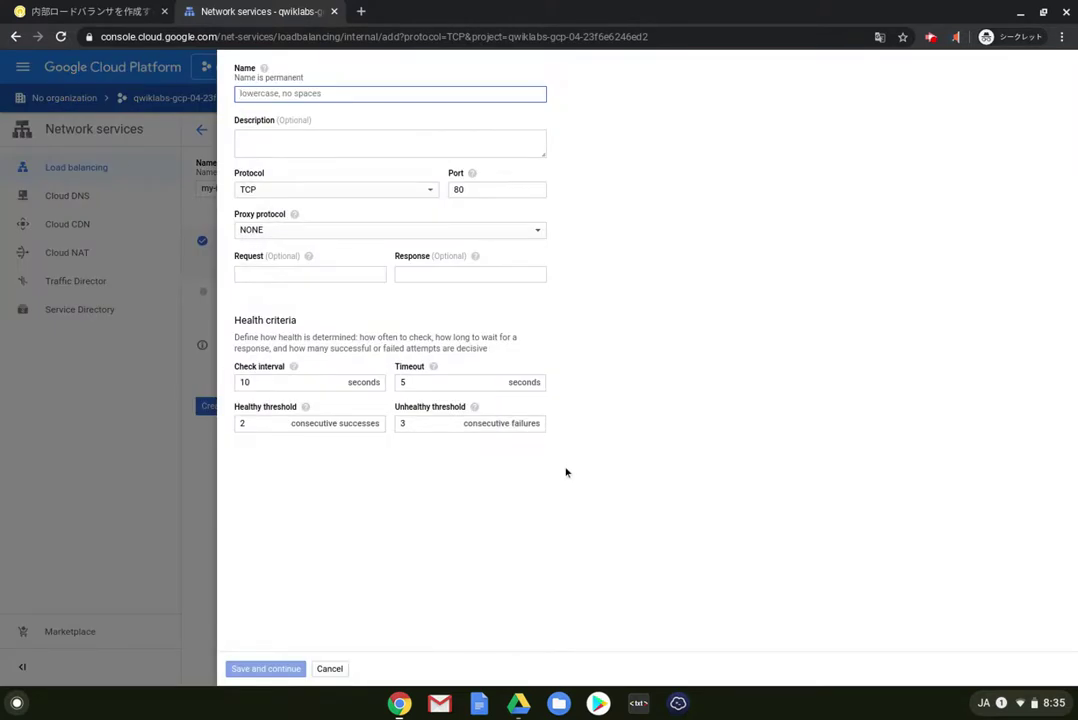
{"action": "key", "text": "ctrl+v"}
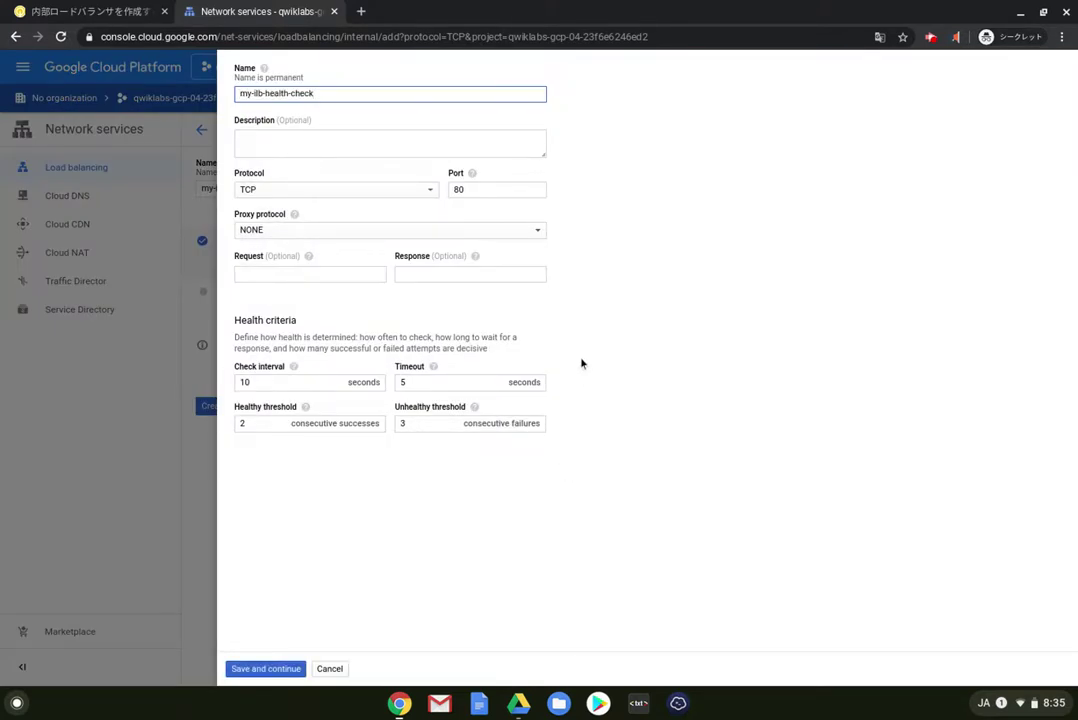
{"action": "left_click", "coordinate": [265, 668]}
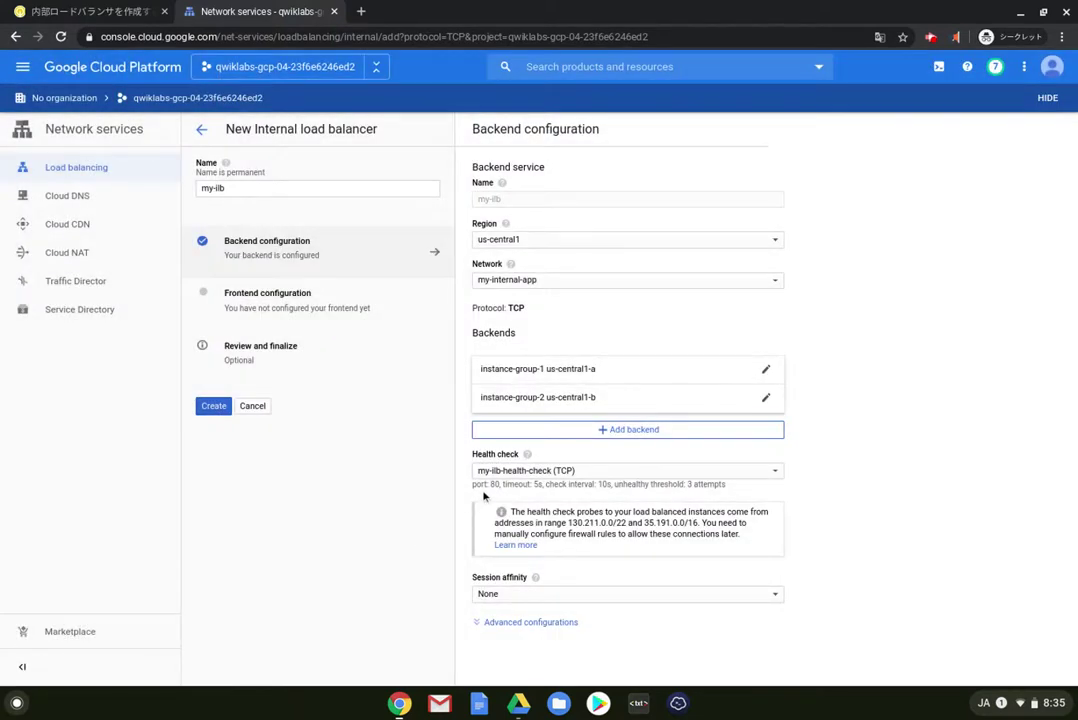
- Read the lab's remaining backend steps and check the backend configuration's status in the Cloud console
{"action": "left_click", "coordinate": [115, 12]}
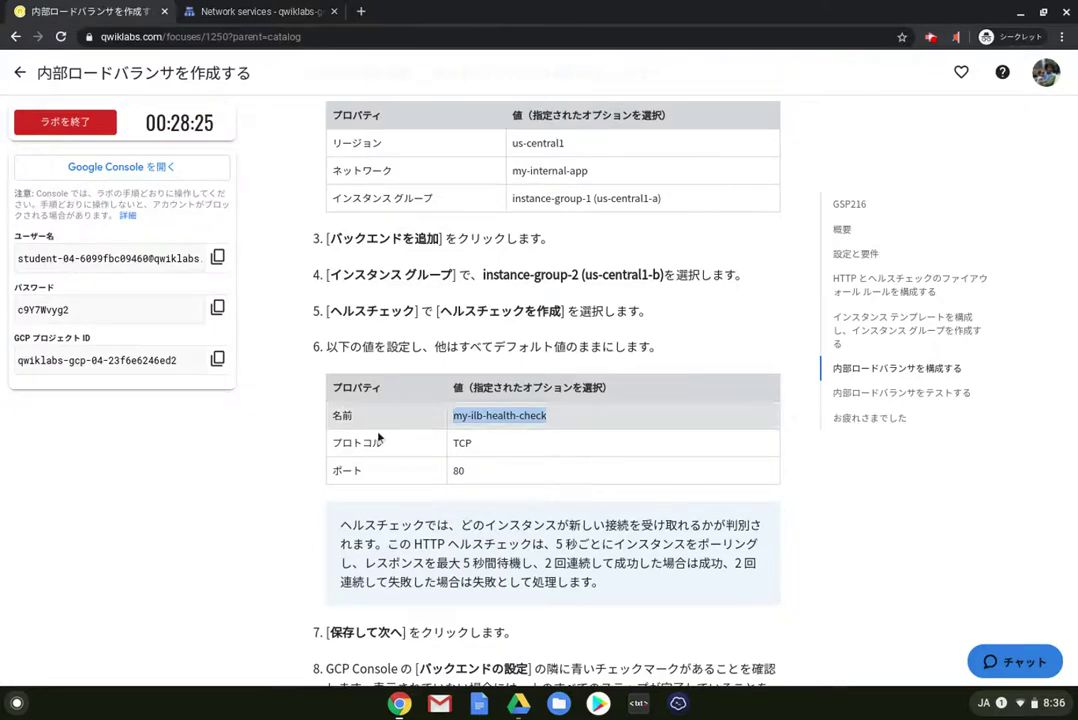
{"action": "scroll", "coordinate": [327, 513], "scroll_direction": "down", "scroll_amount": 1}
{"action": "scroll", "coordinate": [327, 513], "scroll_direction": "down", "scroll_amount": 4}
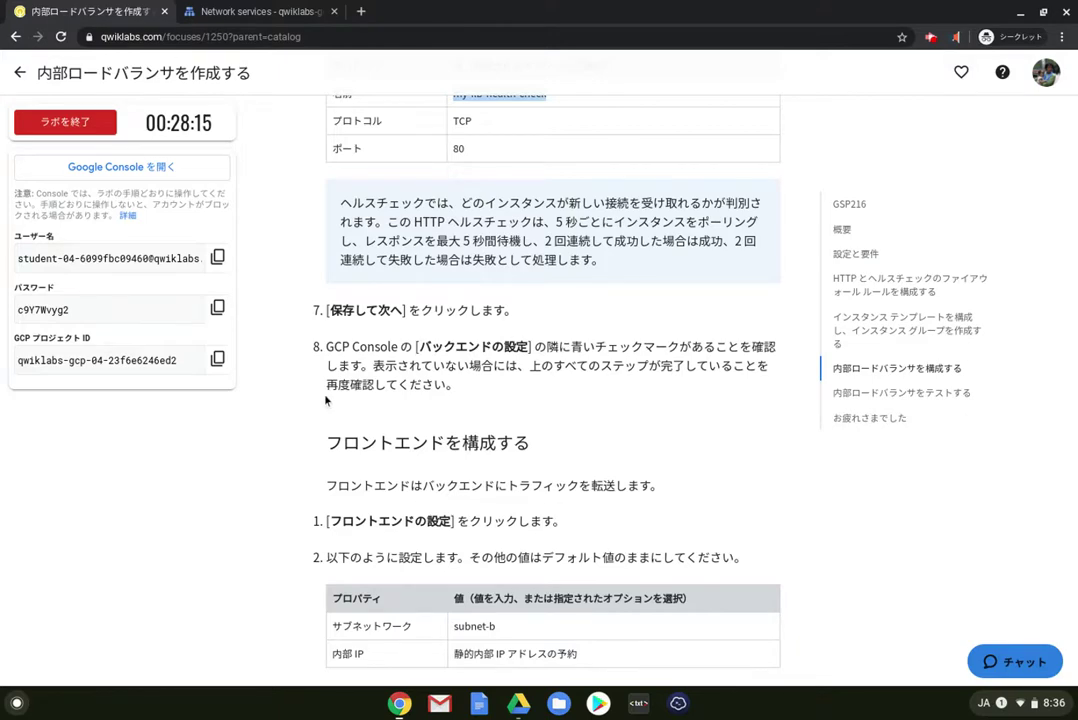
{"action": "scroll", "coordinate": [325, 397], "scroll_direction": "down", "scroll_amount": 2}
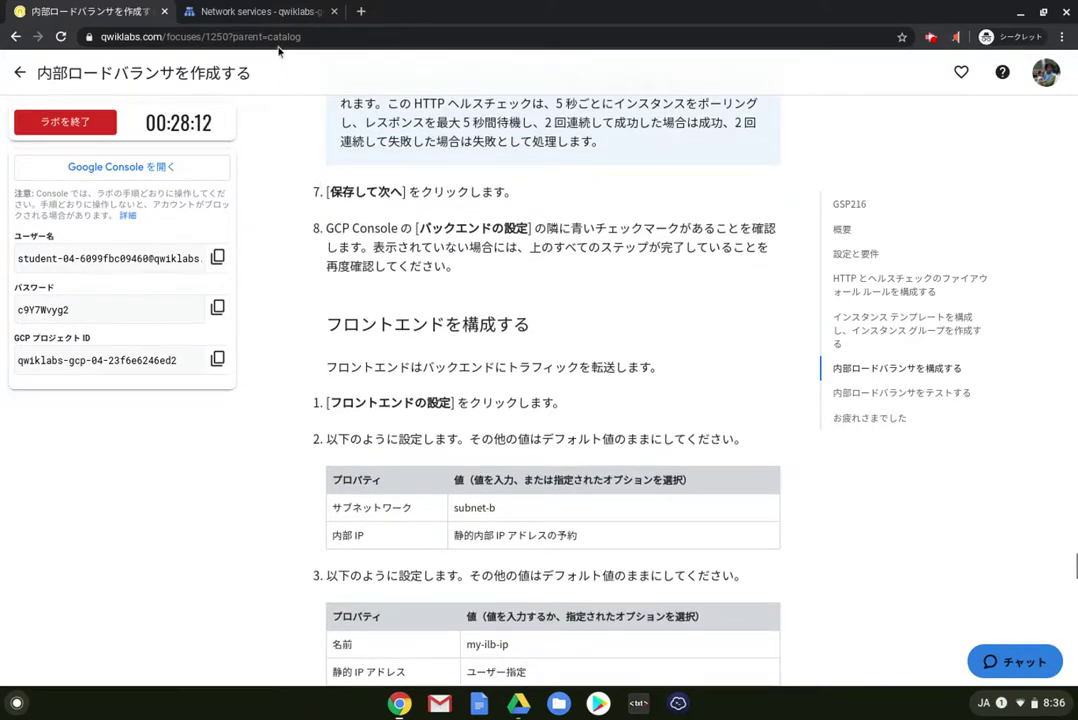
{"action": "left_click", "coordinate": [272, 14]}
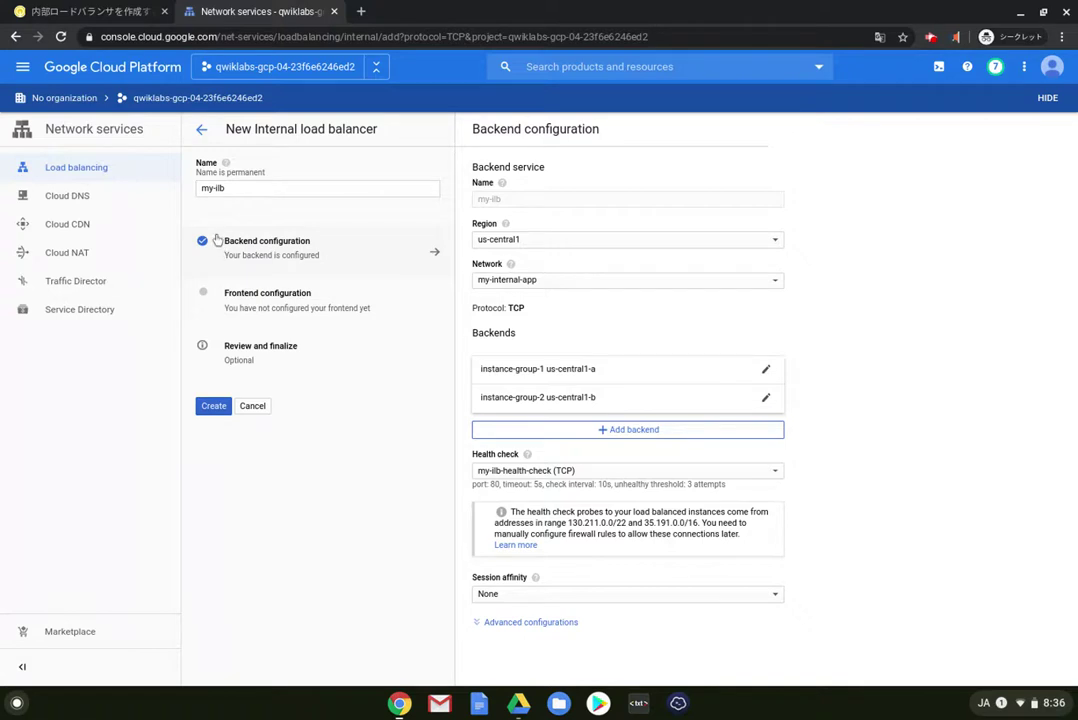
- Read the lab's frontend instructions and choose subnet-b as the subnetwork in the load balancer's frontend configuration
{"action": "left_click", "coordinate": [141, 10]}
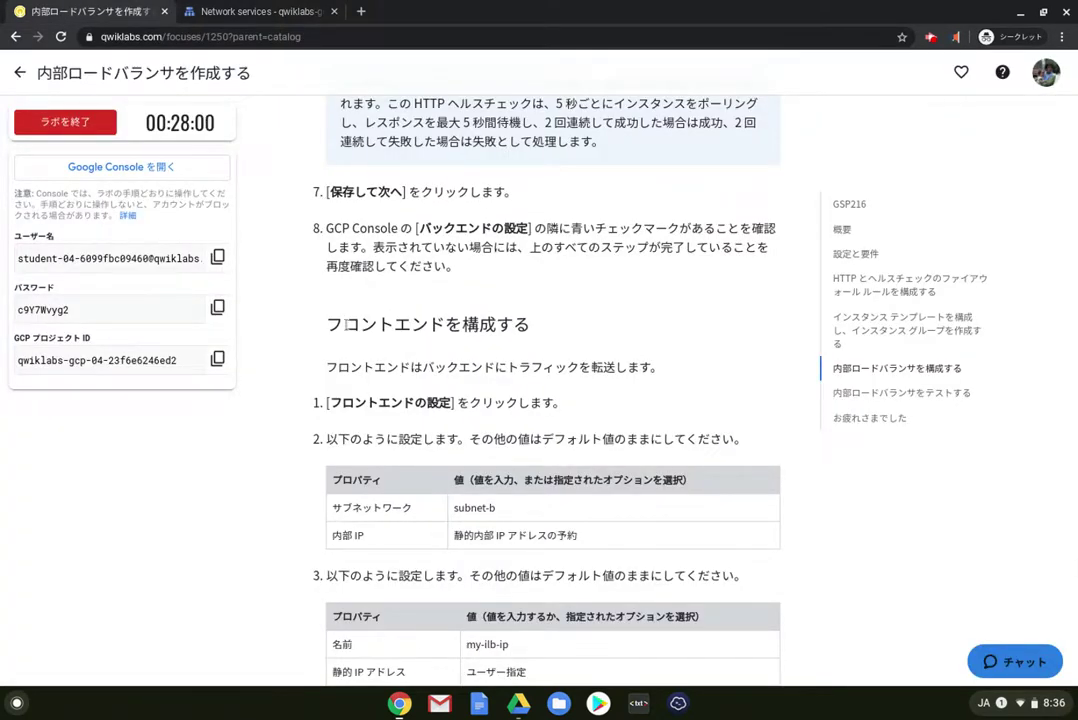
{"action": "scroll", "coordinate": [346, 324], "scroll_direction": "down", "scroll_amount": 2}
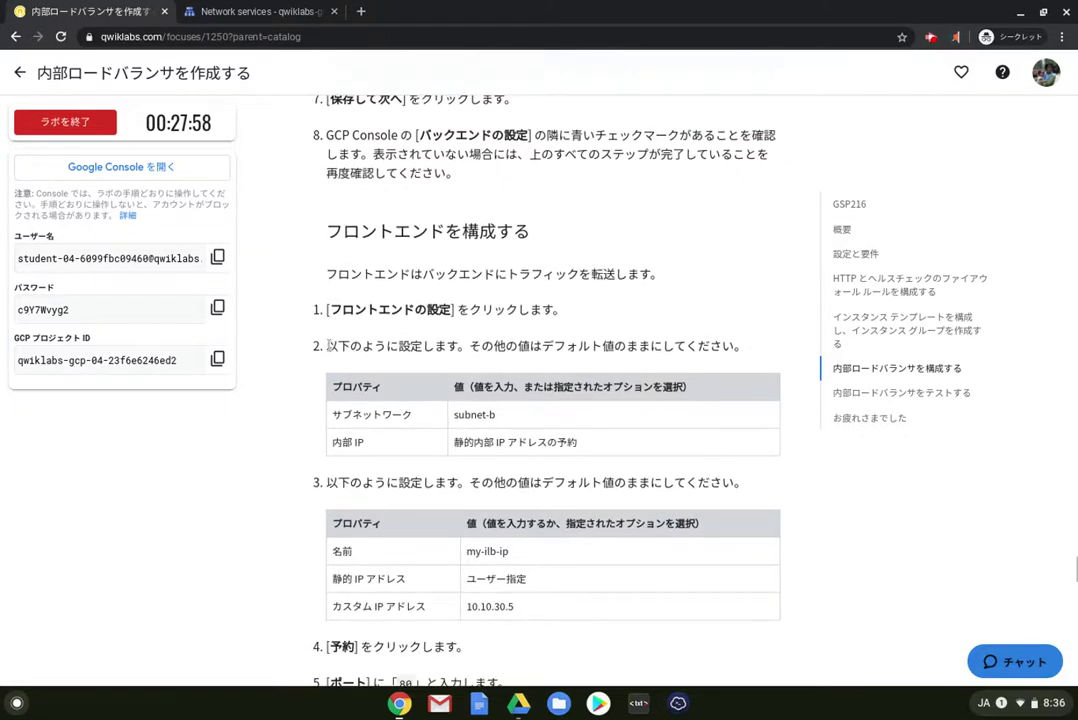
{"action": "scroll", "coordinate": [328, 345], "scroll_direction": "down", "scroll_amount": 1}
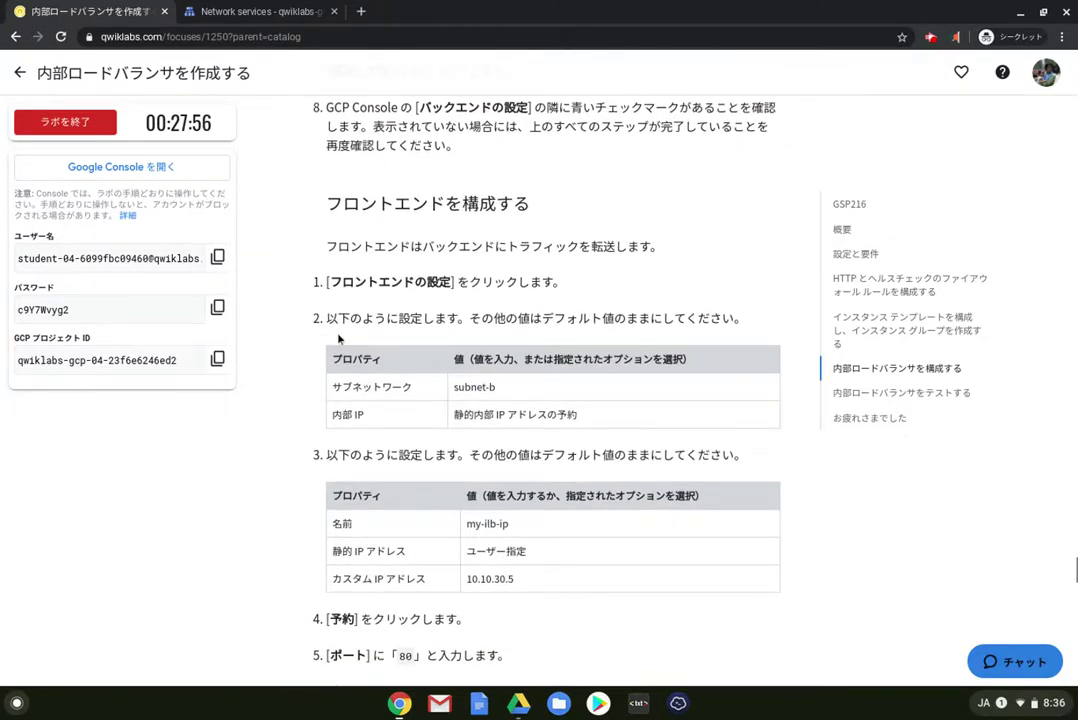
{"action": "left_click", "coordinate": [265, 11]}
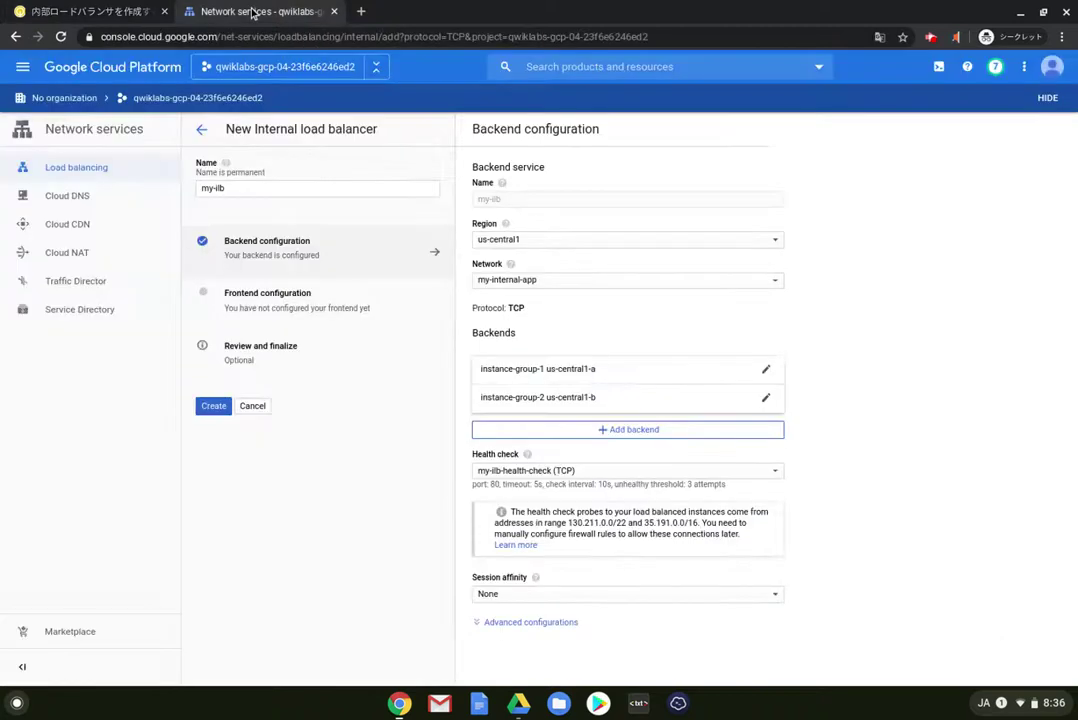
{"action": "left_click", "coordinate": [260, 297]}
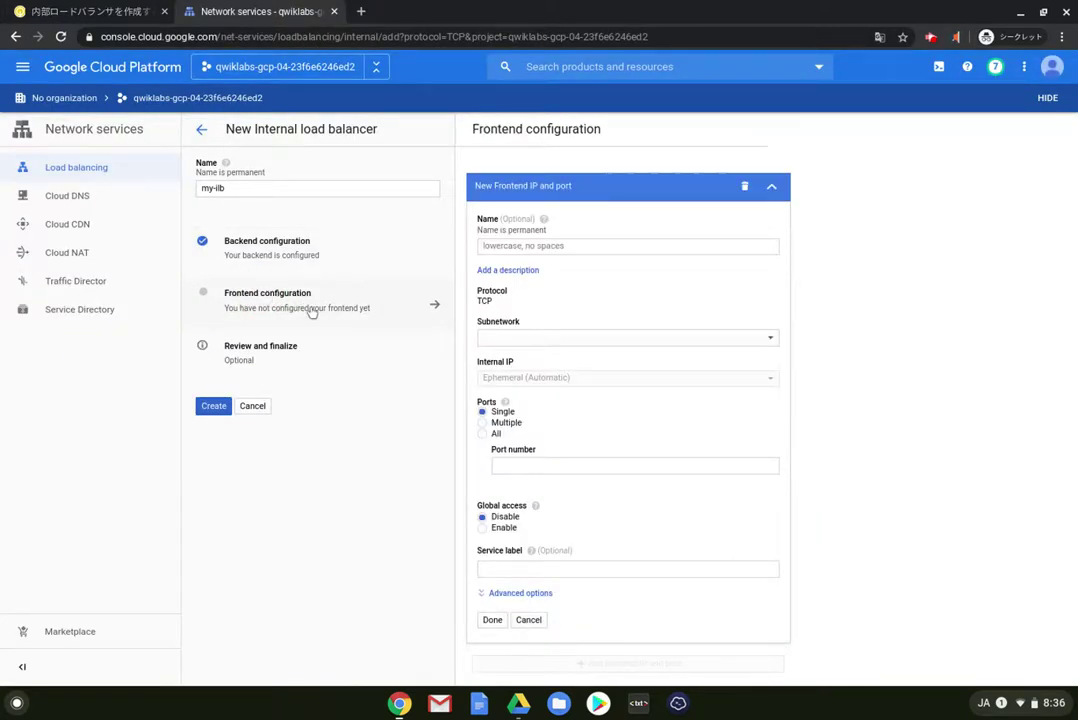
{"action": "left_click", "coordinate": [495, 338]}
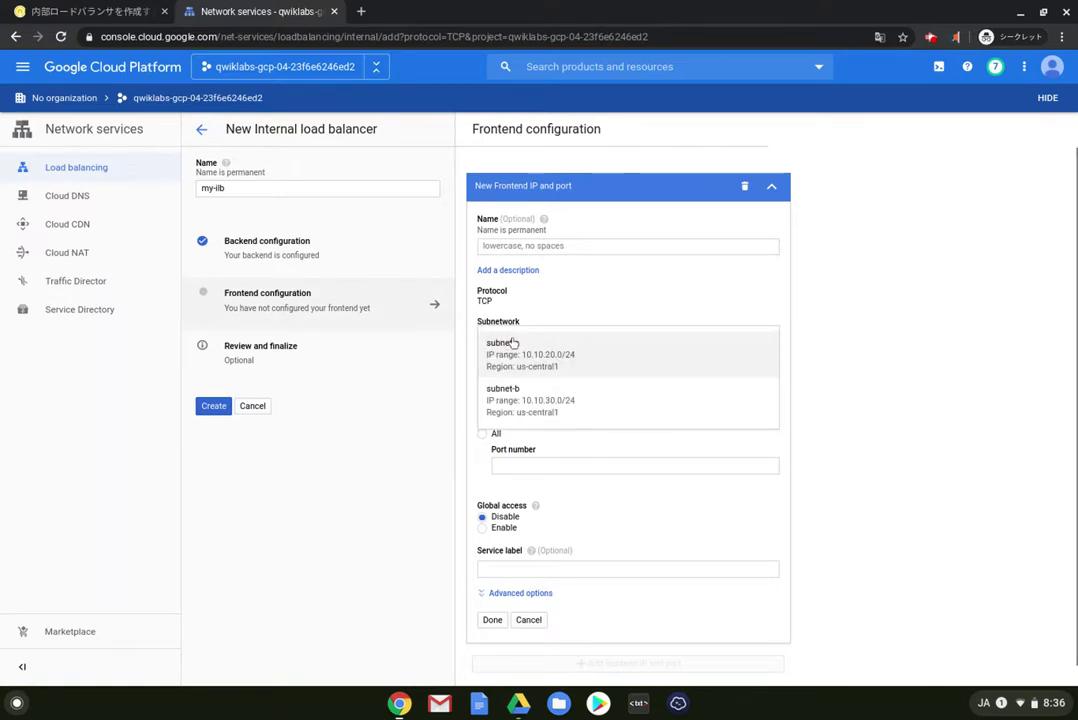
{"action": "left_click", "coordinate": [565, 400]}
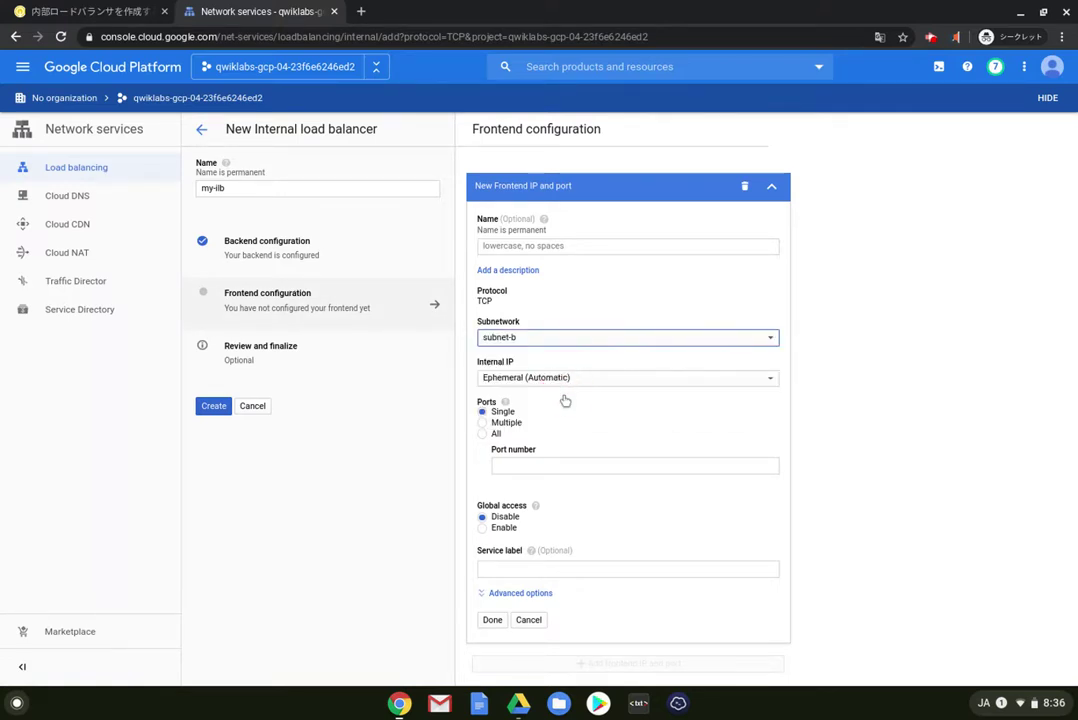
- Check the lab's internal IP setting and start reserving a static internal IP address for the frontend
{"action": "left_click", "coordinate": [142, 14]}
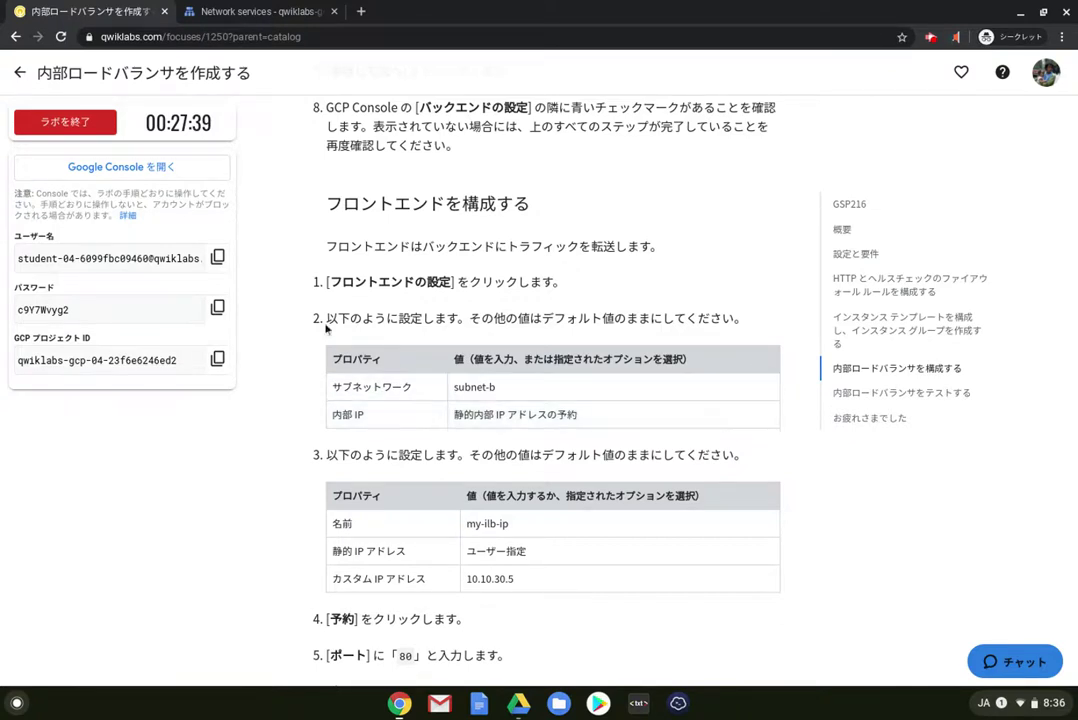
{"action": "left_click", "coordinate": [215, 12]}
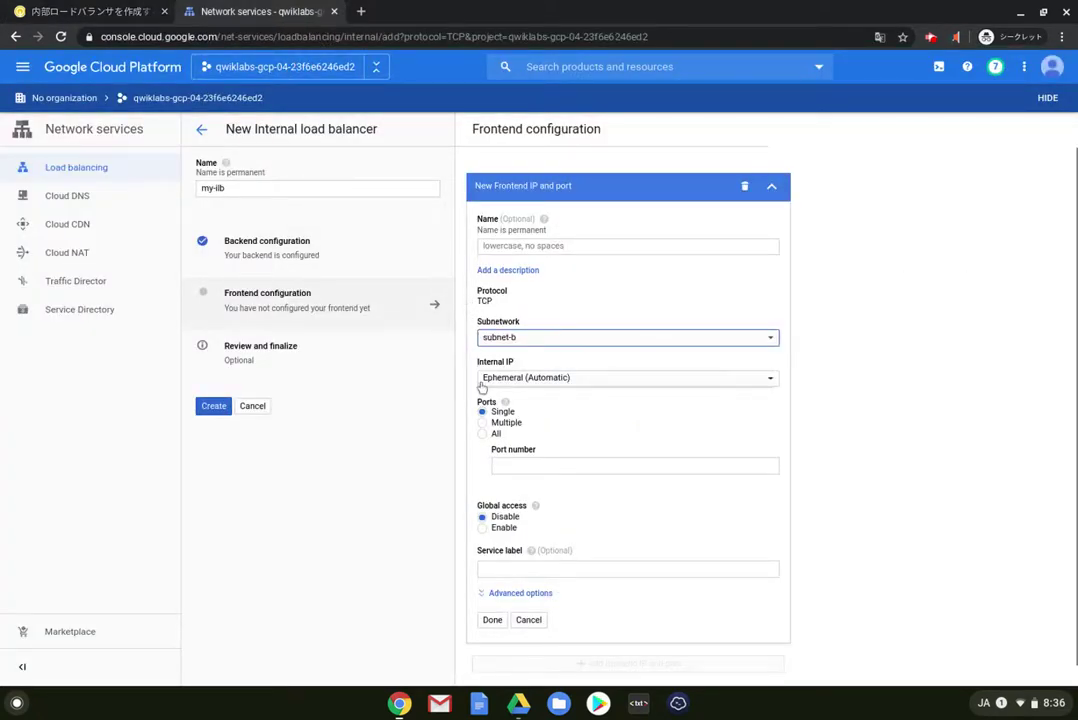
{"action": "scroll", "coordinate": [590, 378], "scroll_direction": "down", "scroll_amount": 1}
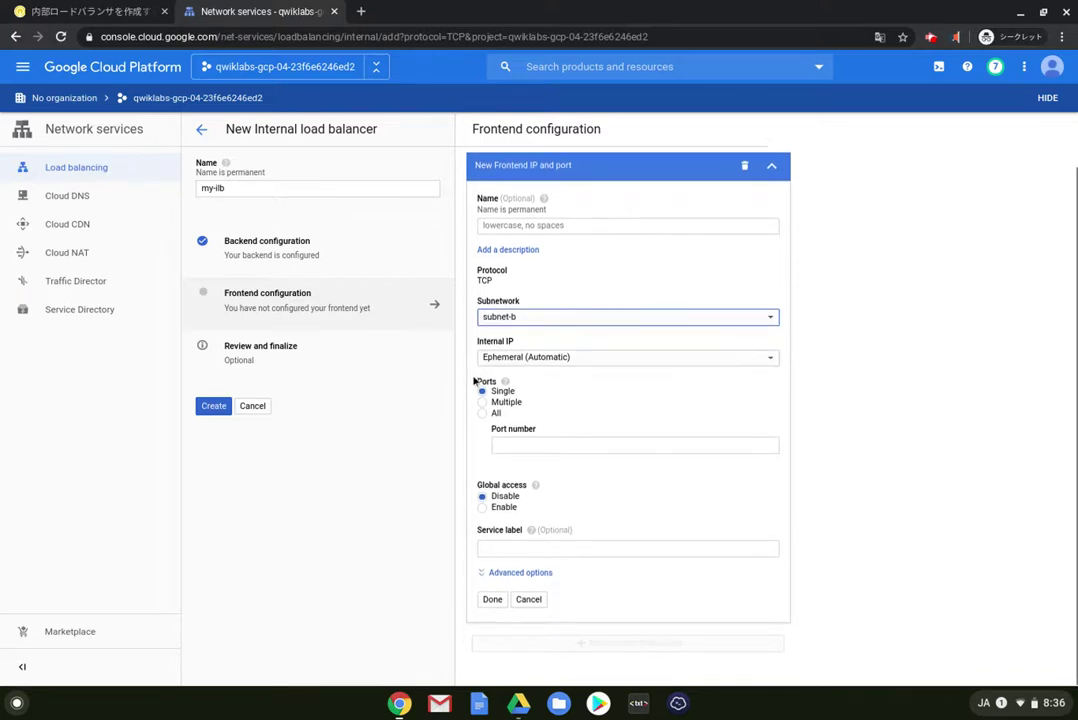
{"action": "left_click", "coordinate": [656, 363]}
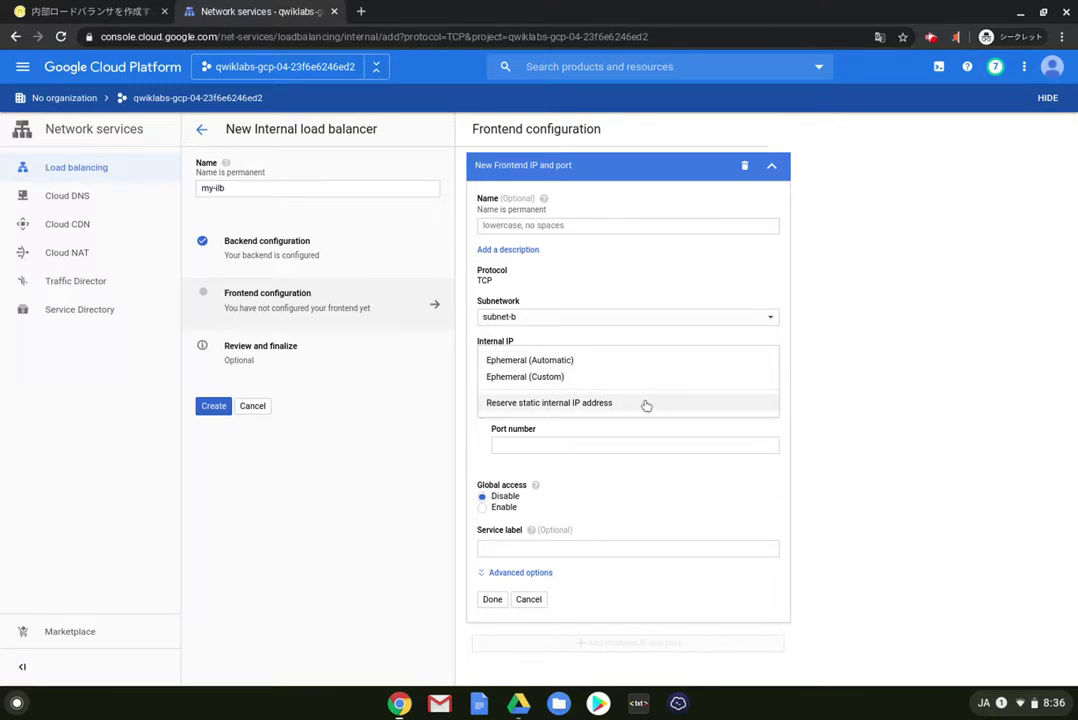
{"action": "left_click", "coordinate": [709, 402]}
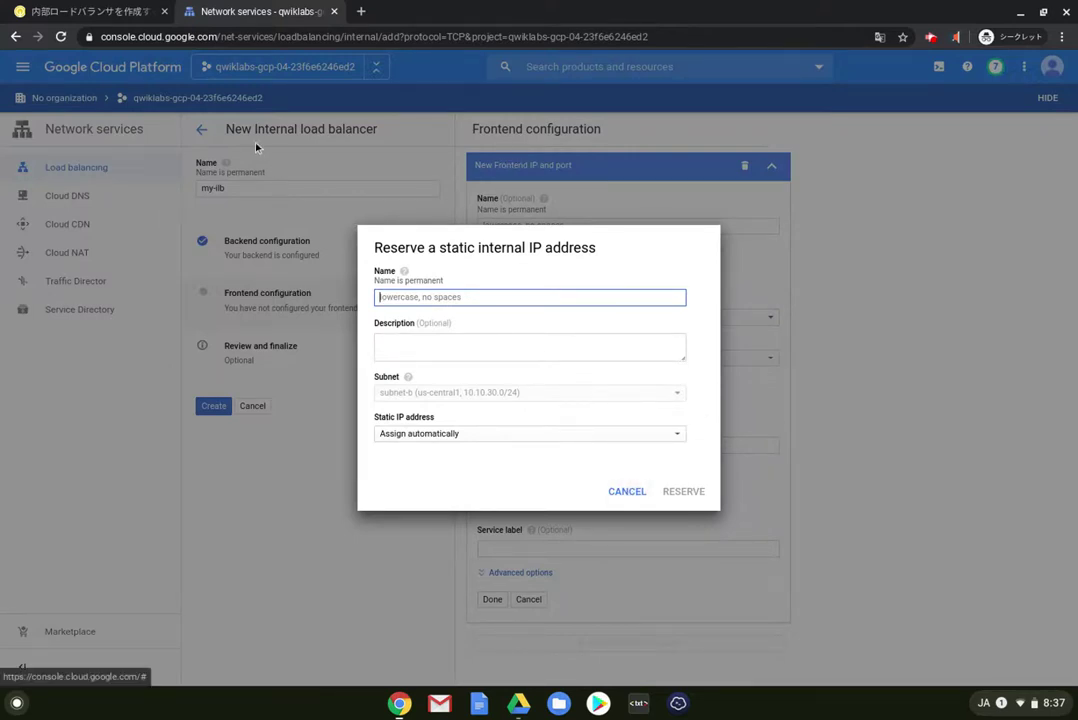
- Name the static internal IP address my-ilb-ip, copying the name from the lab instructions
{"action": "left_click", "coordinate": [95, 11]}
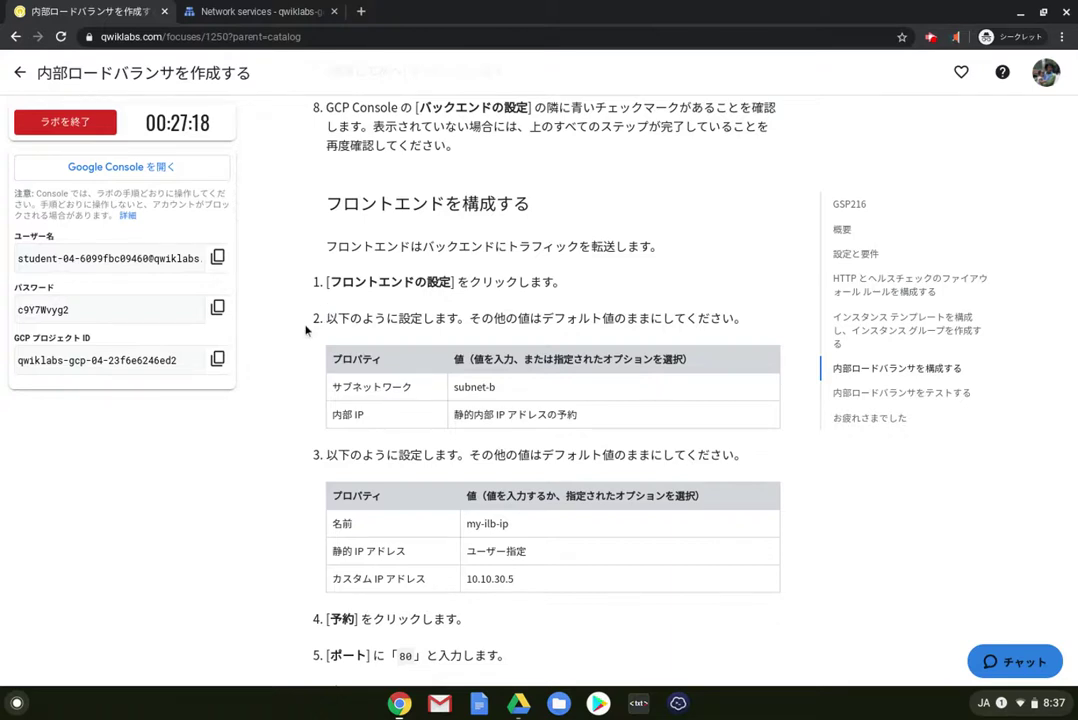
{"action": "scroll", "coordinate": [309, 328], "scroll_direction": "down", "scroll_amount": 1}
{"action": "scroll", "coordinate": [309, 328], "scroll_direction": "down", "scroll_amount": 1}
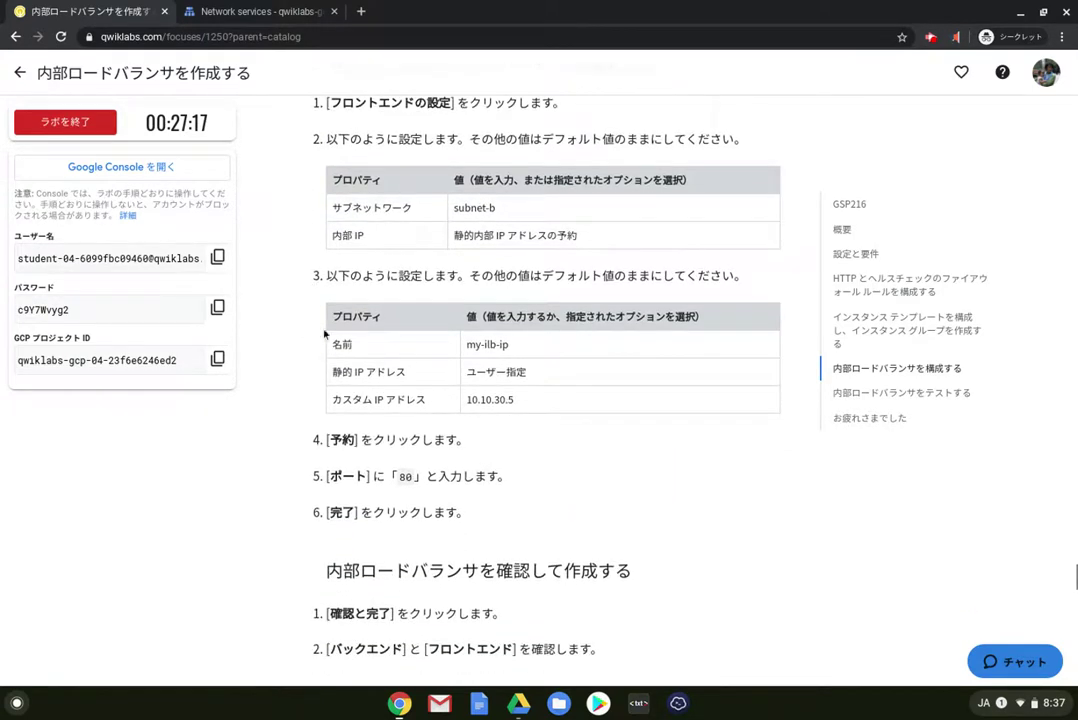
{"action": "left_click_drag", "start_coordinate": [469, 342], "coordinate": [522, 346]}
{"action": "key", "text": "ctrl+c"}
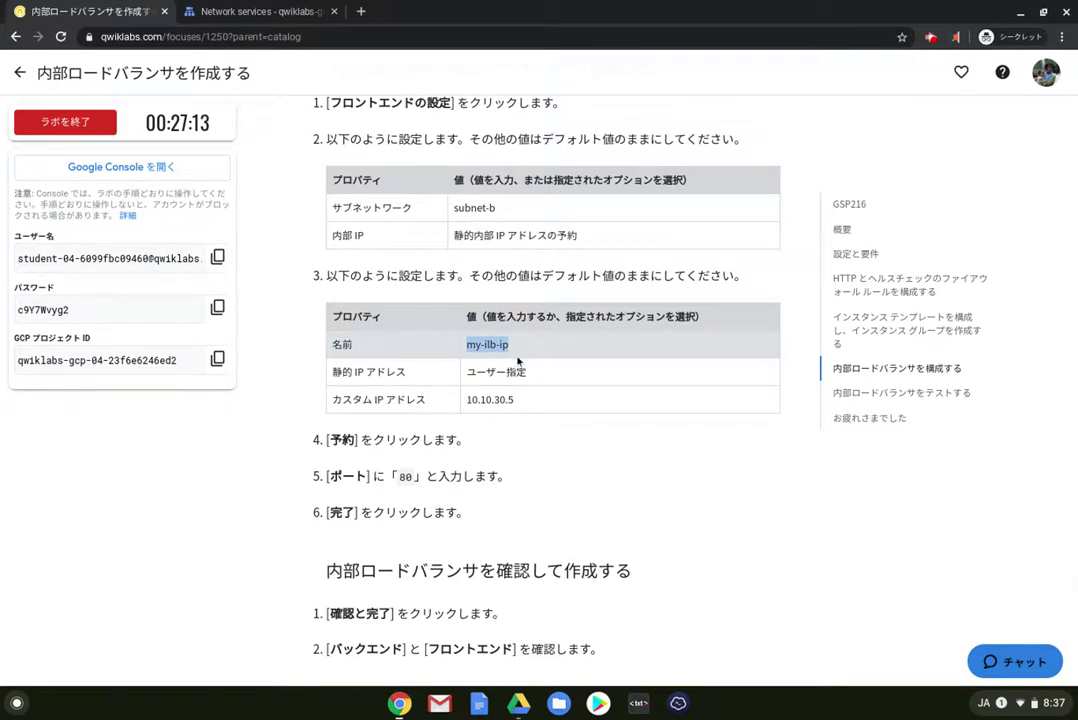
{"action": "left_click", "coordinate": [290, 12]}
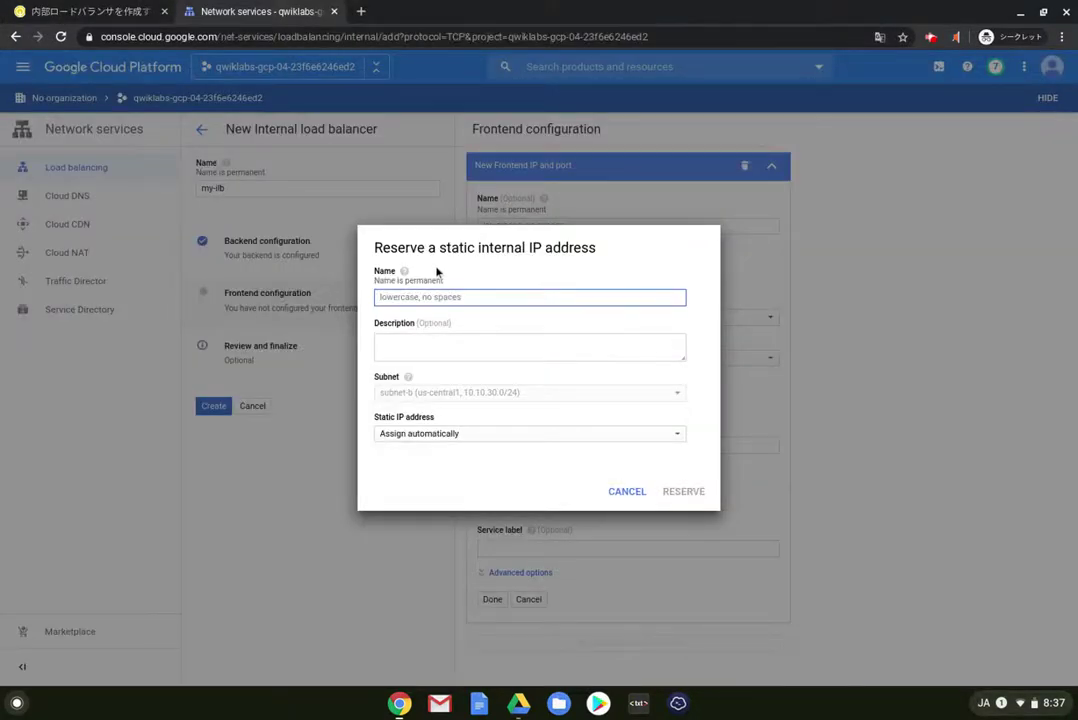
{"action": "key", "text": "ctrl+v"}
- Set the static IP address to "Let me choose" and enter the custom address 10.10.30.5 copied from the lab
{"action": "left_click", "coordinate": [112, 14]}
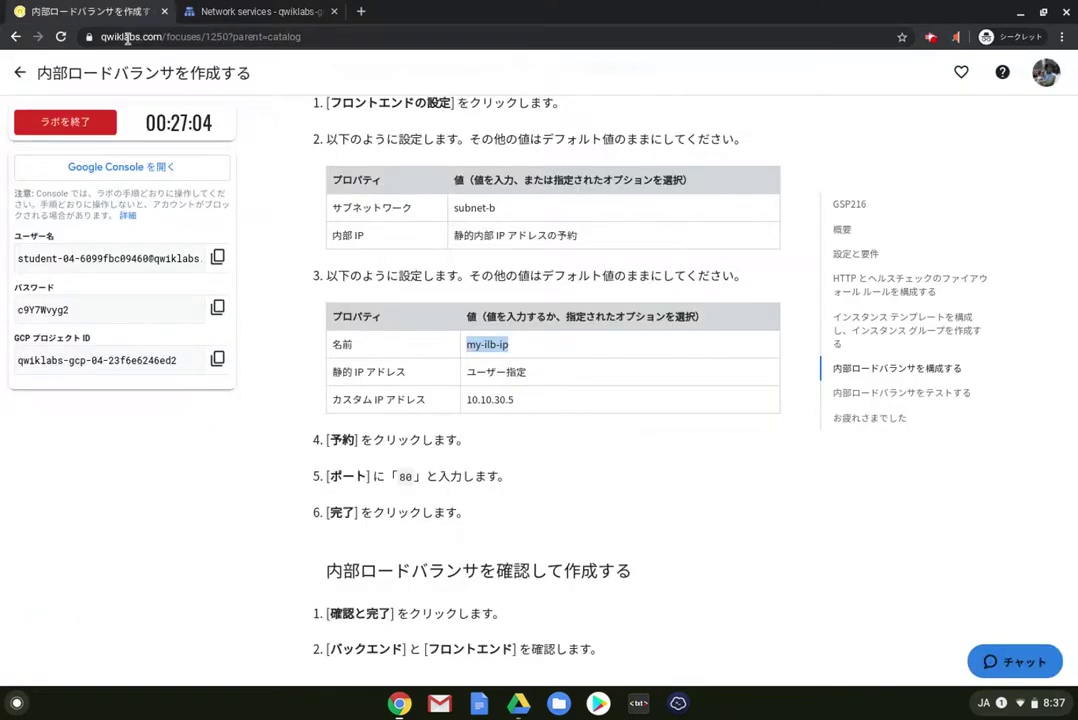
{"action": "left_click_drag", "start_coordinate": [544, 402], "coordinate": [450, 398]}
{"action": "key", "text": "ctrl+c"}
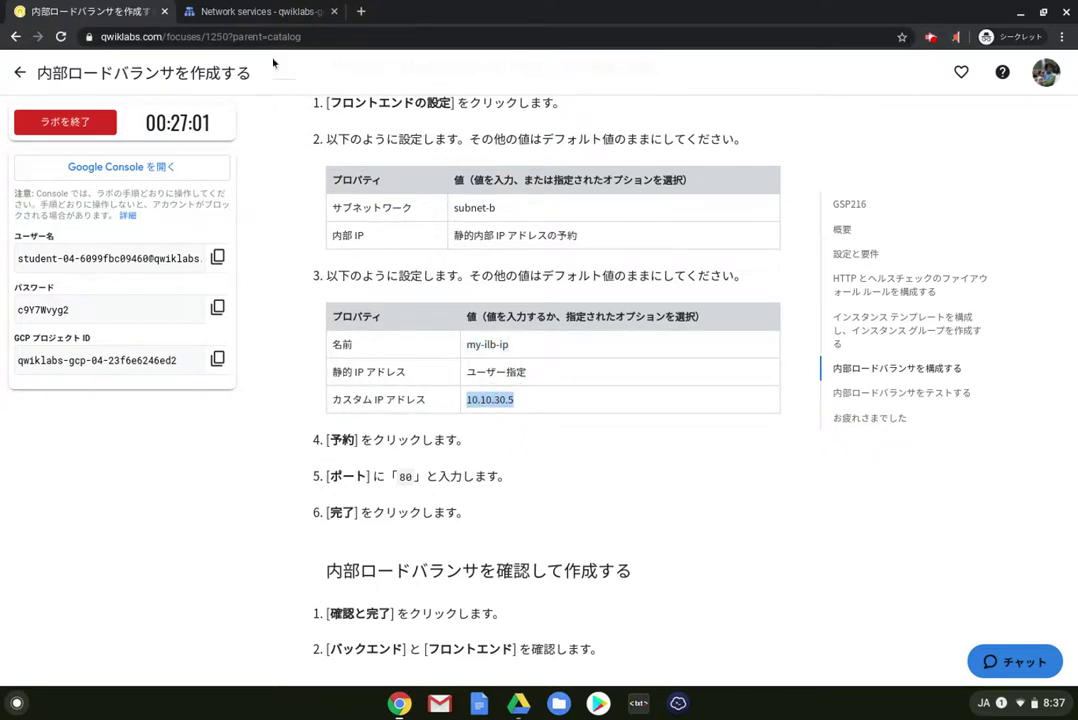
{"action": "left_click", "coordinate": [243, 19]}
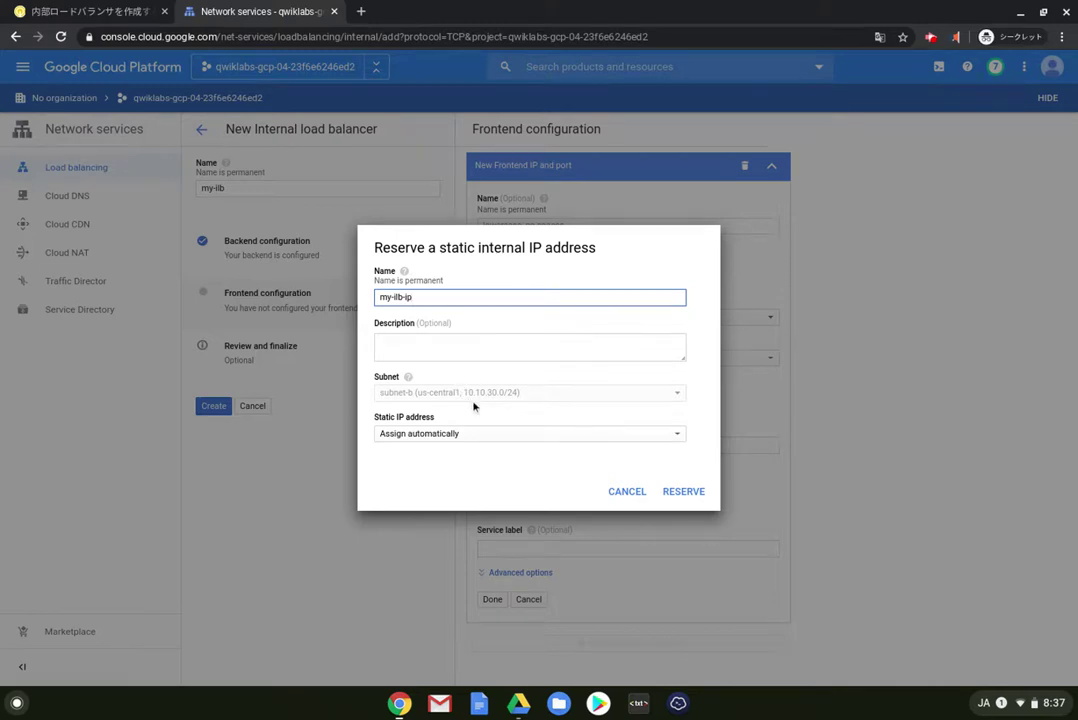
{"action": "left_click", "coordinate": [498, 434]}
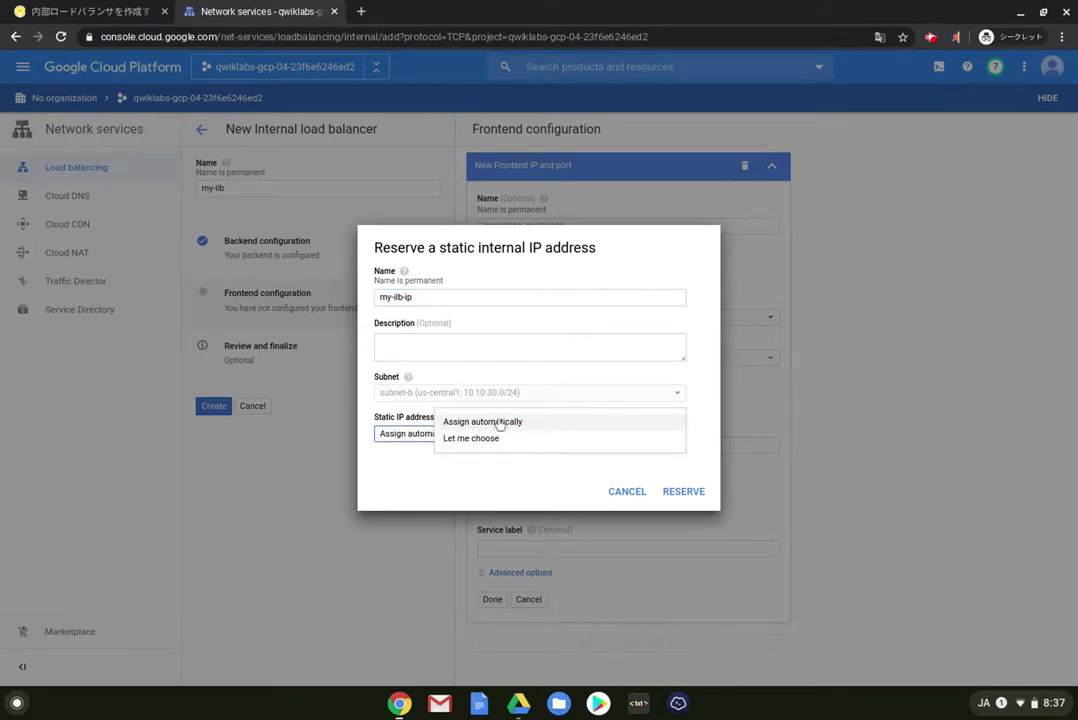
{"action": "left_click", "coordinate": [500, 420]}
{"action": "left_click", "coordinate": [495, 436]}
{"action": "left_click", "coordinate": [496, 438]}
{"action": "left_click", "coordinate": [455, 456]}
{"action": "key", "text": "ctrl+v"}
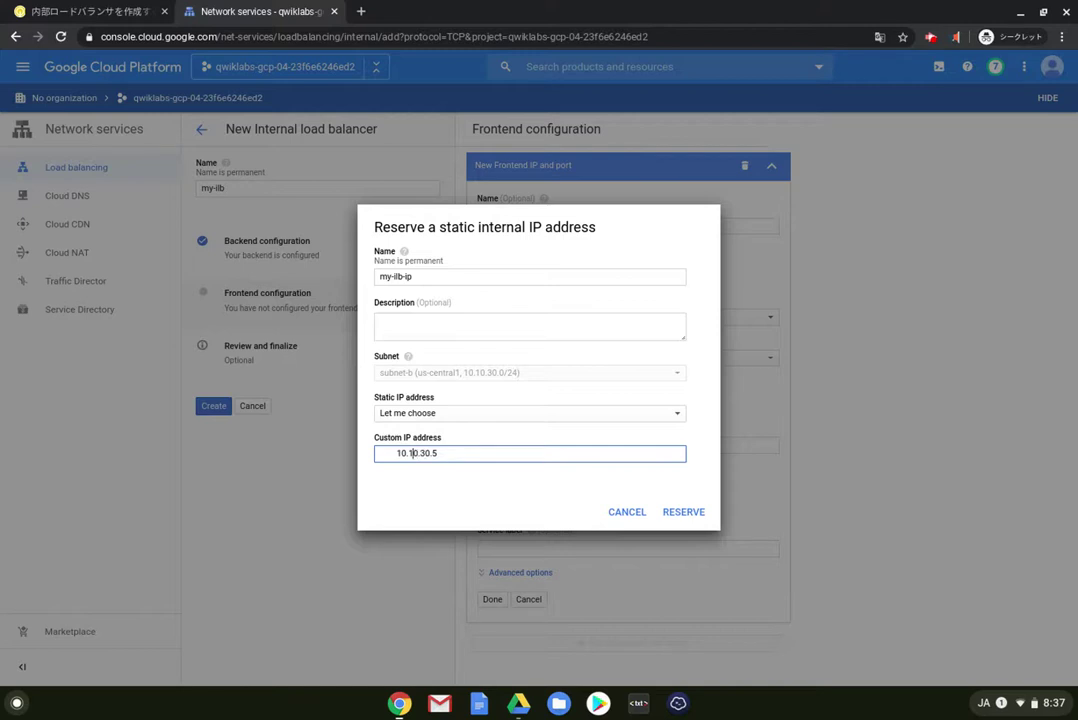
- Remove the leading blanks from the custom IP address, compare the settings with the lab, and reserve the address
{"action": "key", "text": "Home"}
{"action": "key", "text": "Delete"}
{"action": "key", "text": "Delete"}
{"action": "key", "text": "Delete"}
{"action": "key", "text": "Delete"}
{"action": "left_click", "coordinate": [481, 479]}
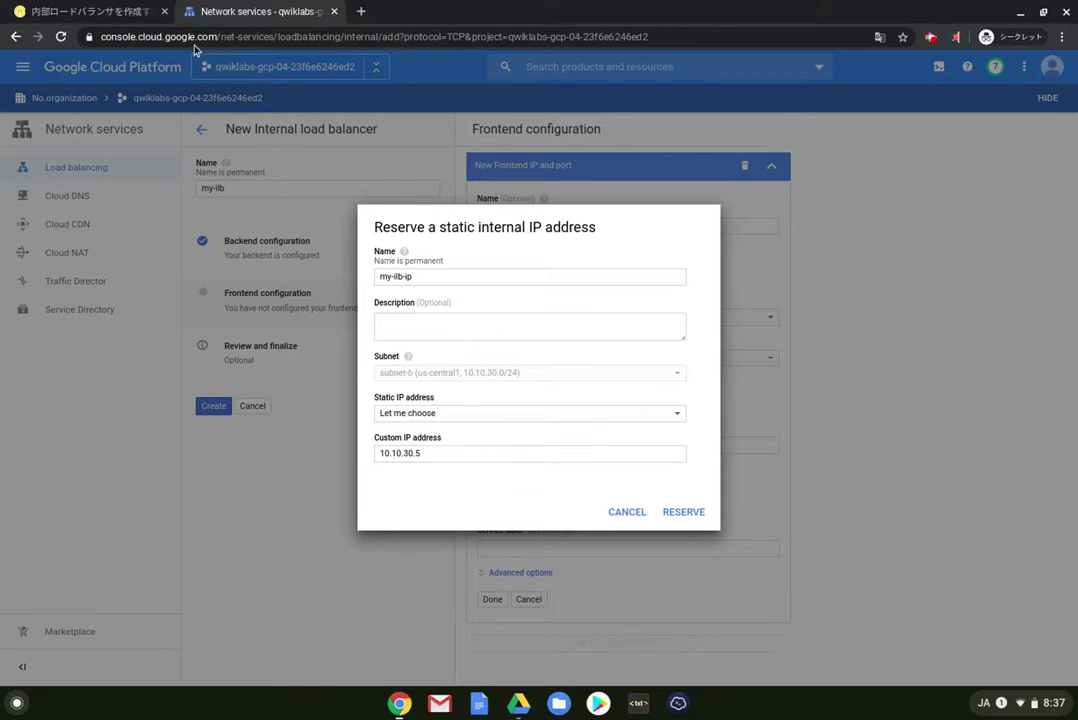
{"action": "left_click", "coordinate": [70, 11]}
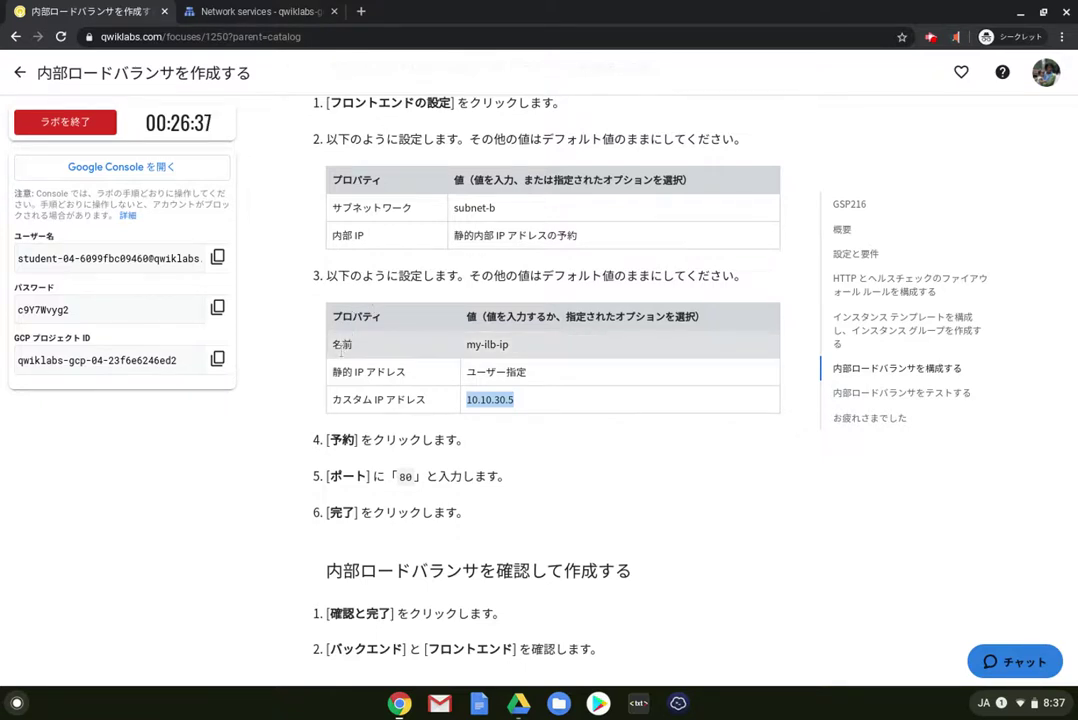
{"action": "left_click", "coordinate": [258, 12]}
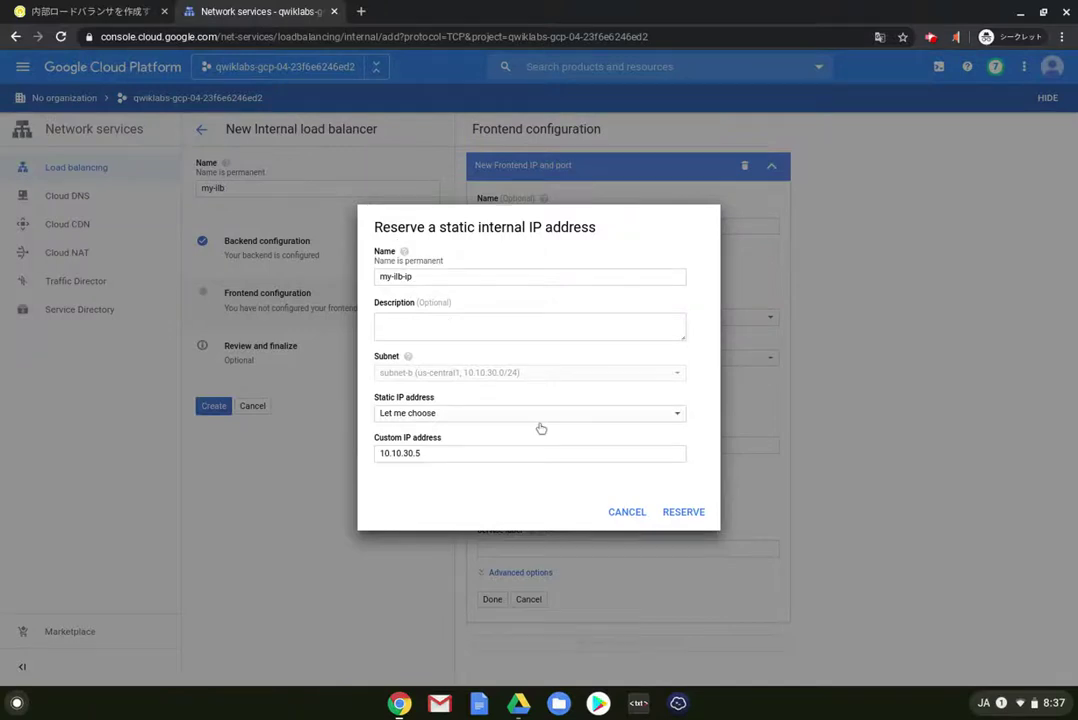
{"action": "left_click", "coordinate": [688, 512]}
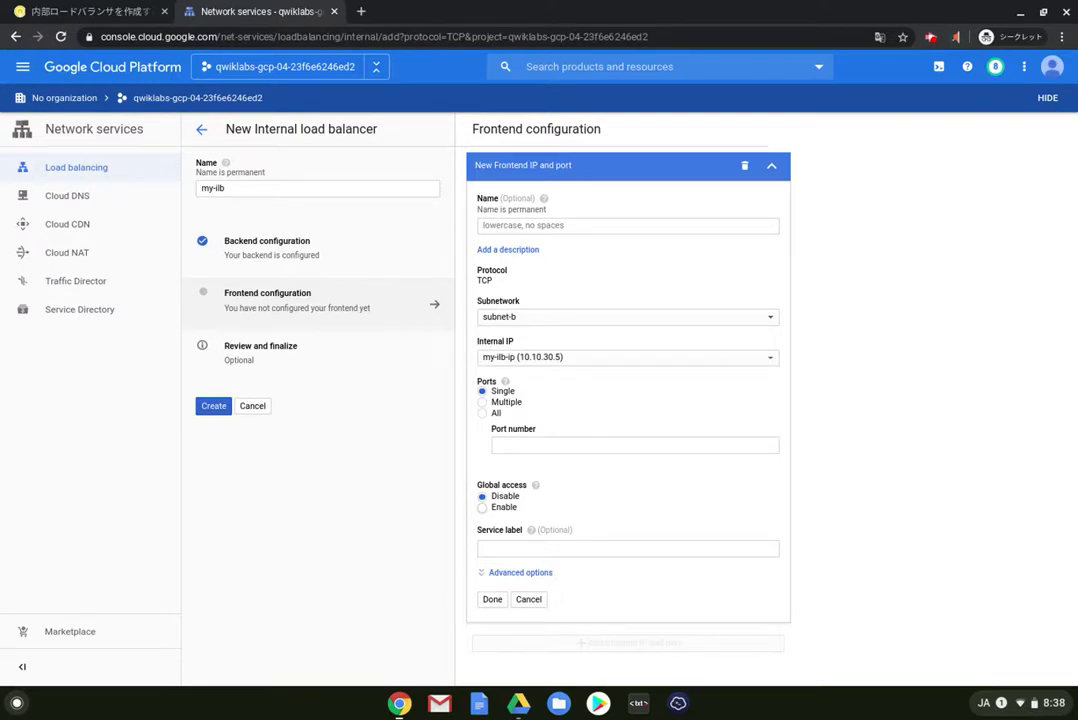
- Check the lab's port instruction, set the frontend's single port number to 80, and finish the frontend configuration
{"action": "left_click", "coordinate": [81, 14]}
{"action": "scroll", "coordinate": [311, 436], "scroll_direction": "down", "scroll_amount": 2}
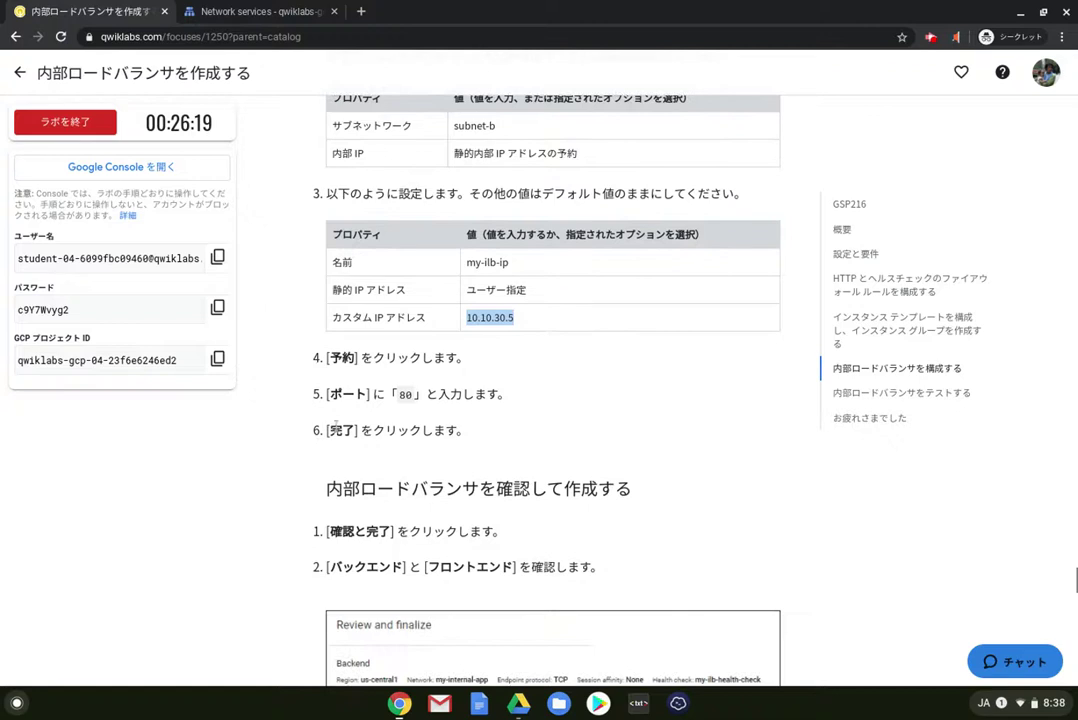
{"action": "left_click", "coordinate": [220, 12]}
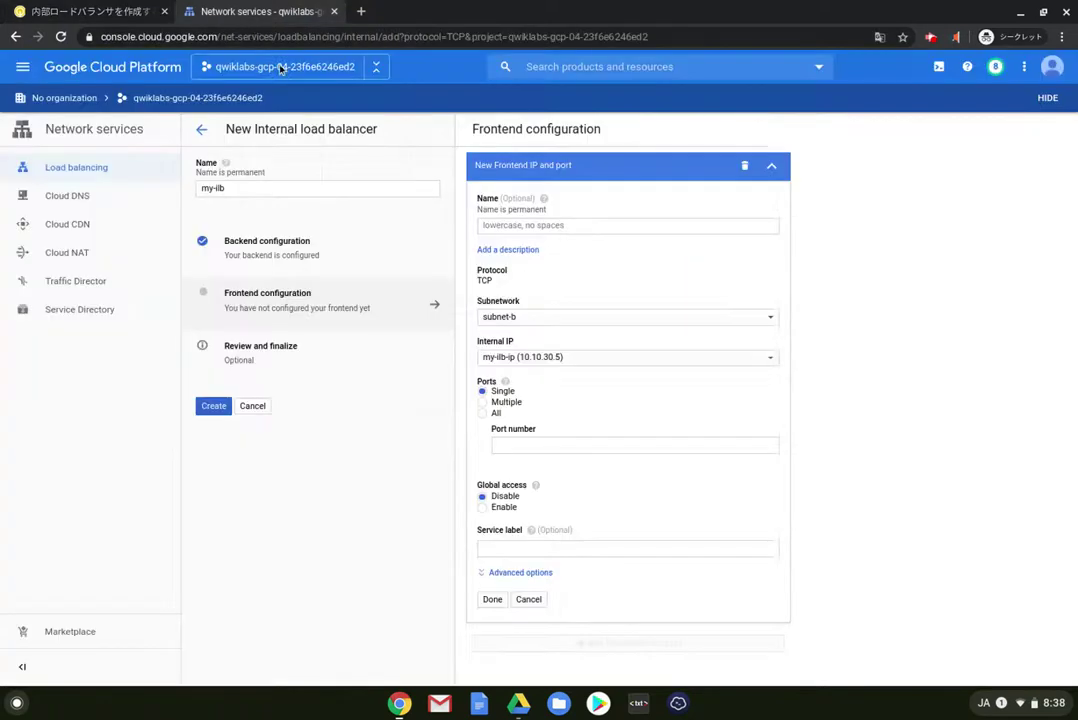
{"action": "left_click", "coordinate": [519, 444]}
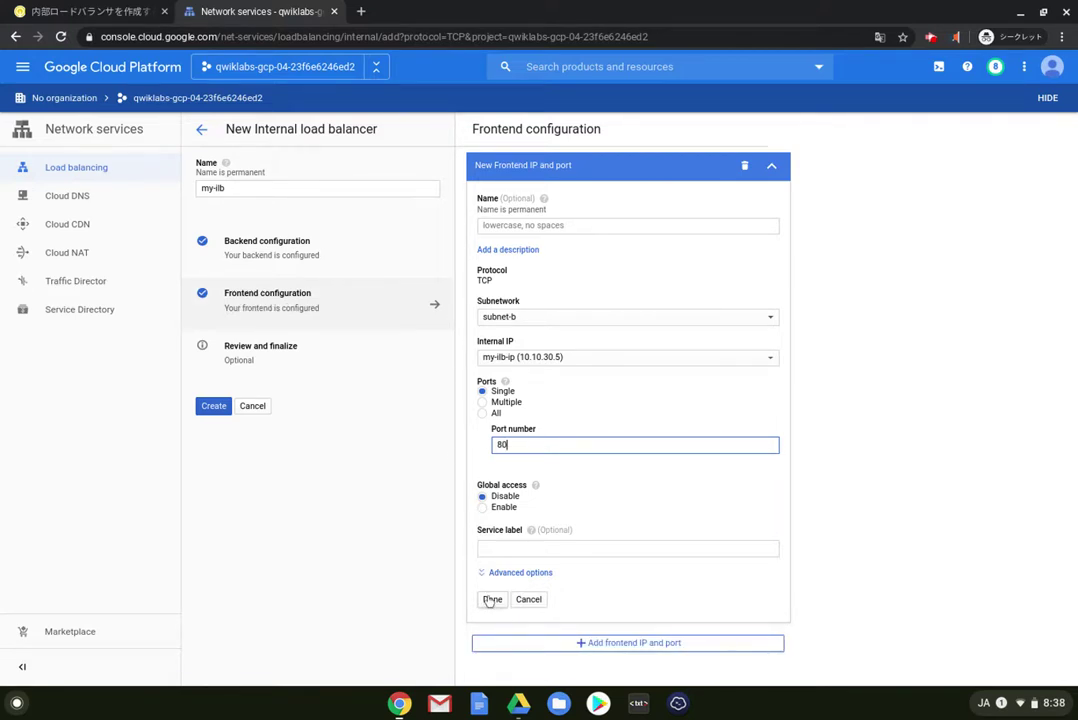
{"action": "left_click", "coordinate": [492, 599]}
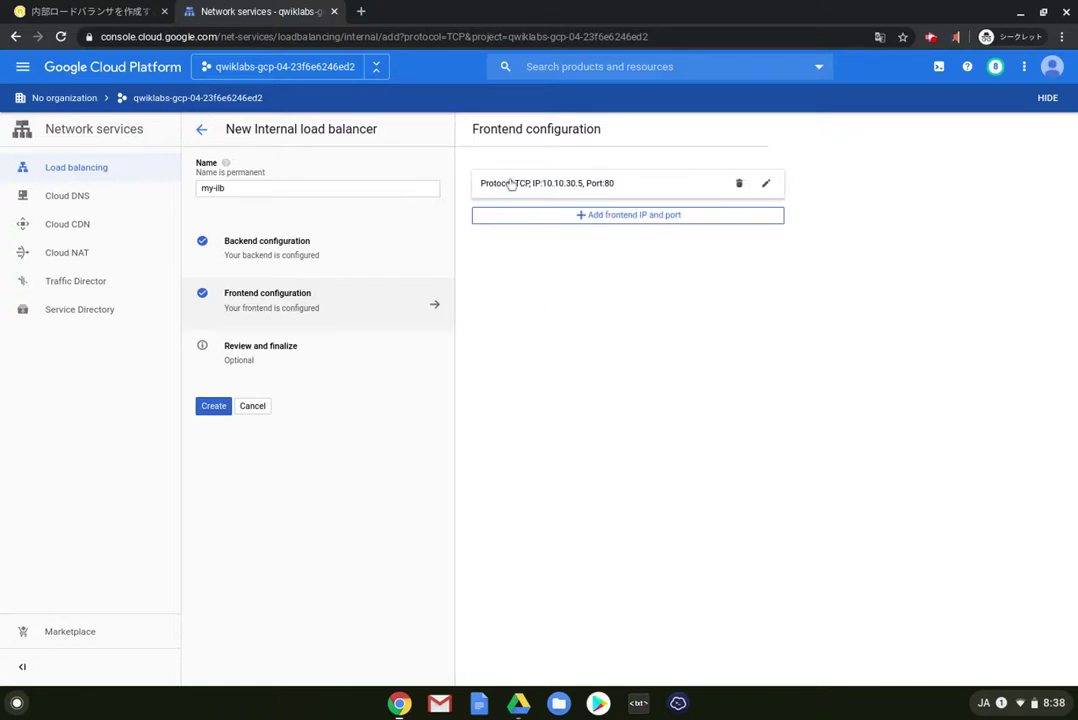
- Review the backend and frontend settings against the lab's example and create the my-ilb load balancer
{"action": "left_click", "coordinate": [98, 14]}
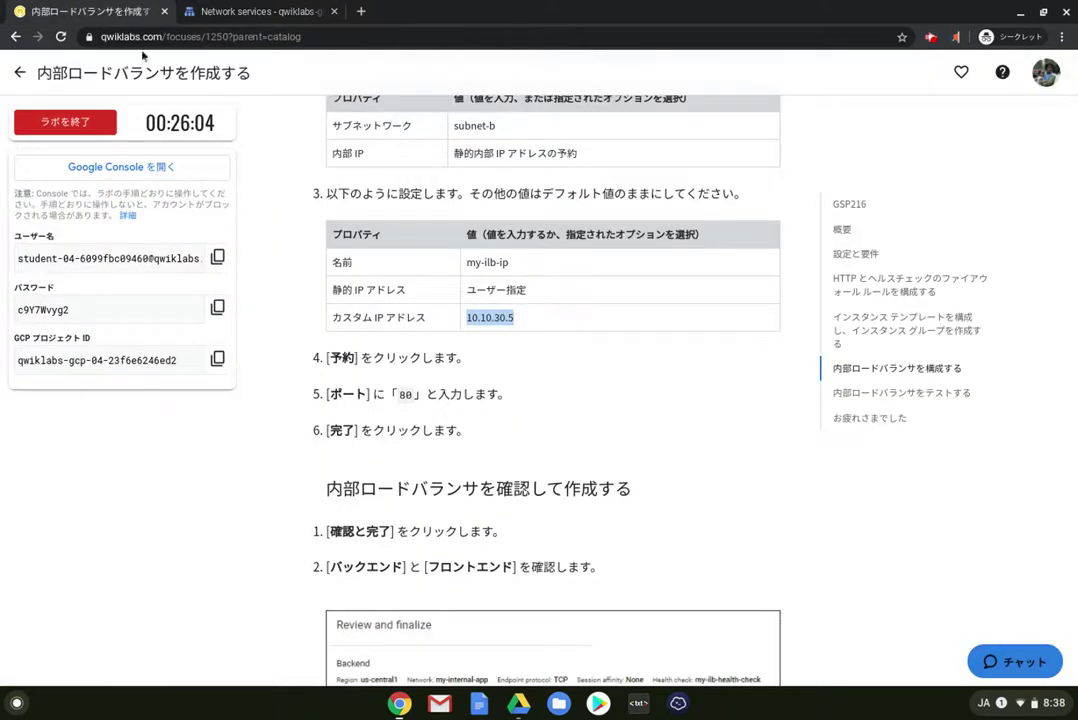
{"action": "scroll", "coordinate": [360, 347], "scroll_direction": "down", "scroll_amount": 2}
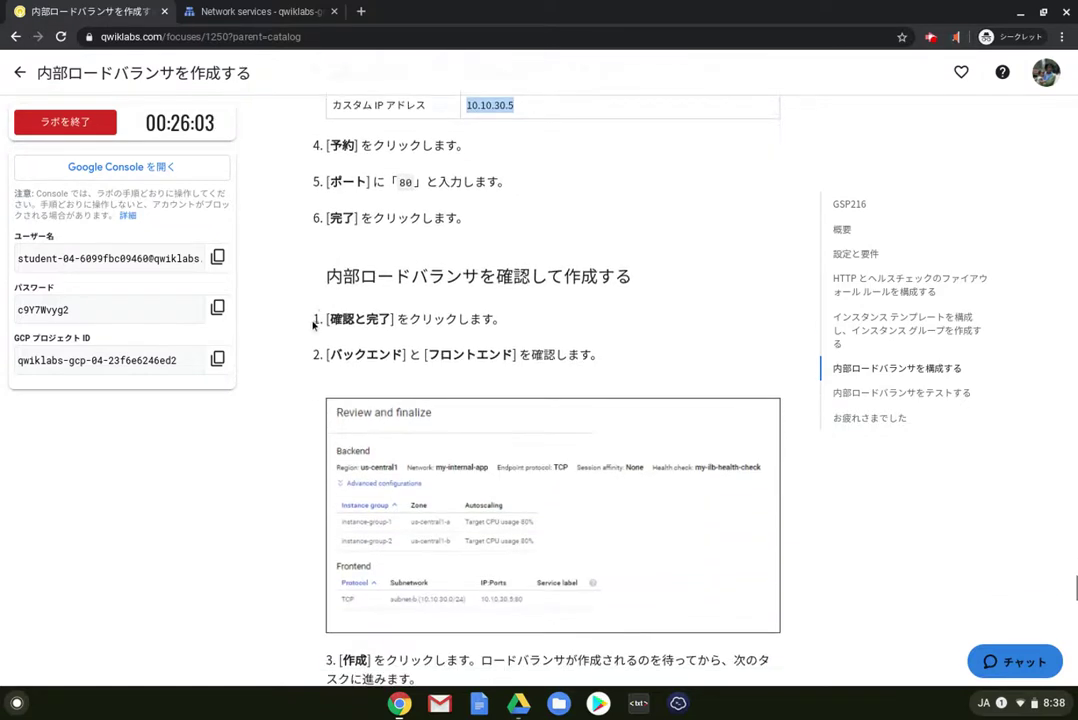
{"action": "scroll", "coordinate": [322, 248], "scroll_direction": "down", "scroll_amount": 1}
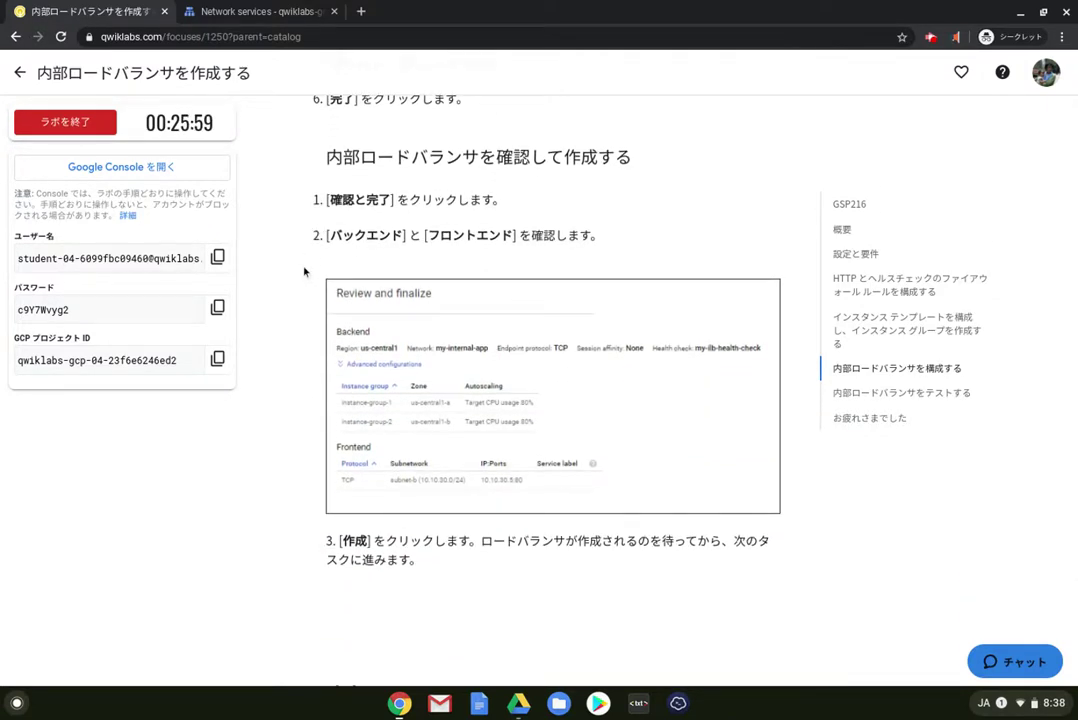
{"action": "left_click", "coordinate": [232, 13]}
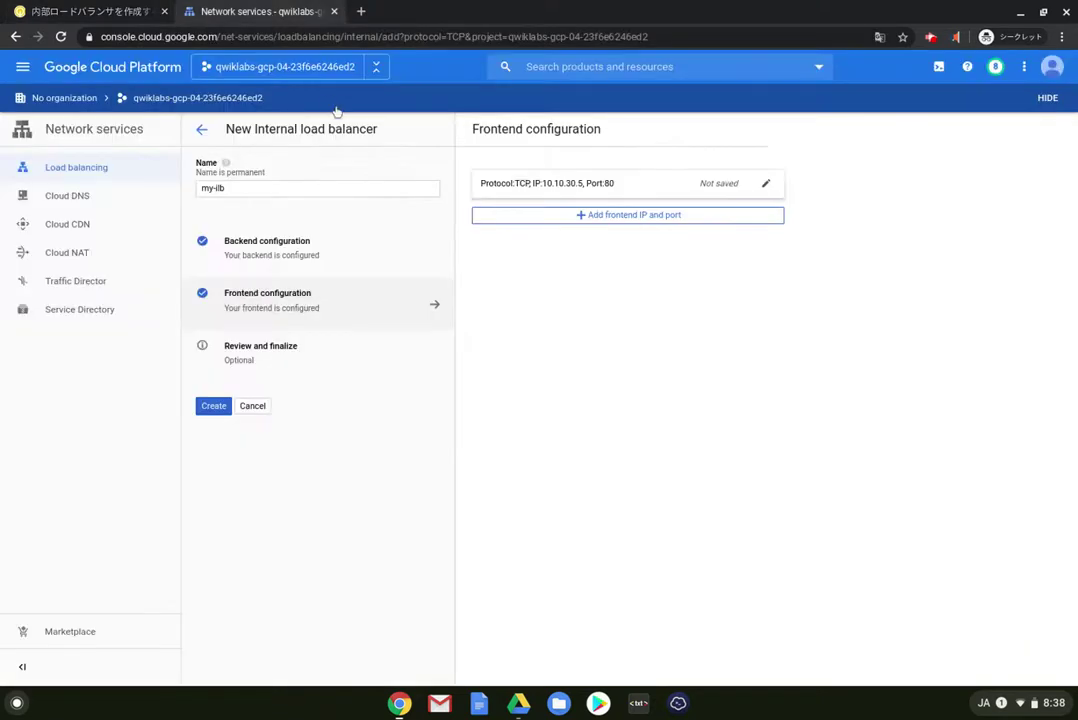
{"action": "left_click", "coordinate": [262, 353]}
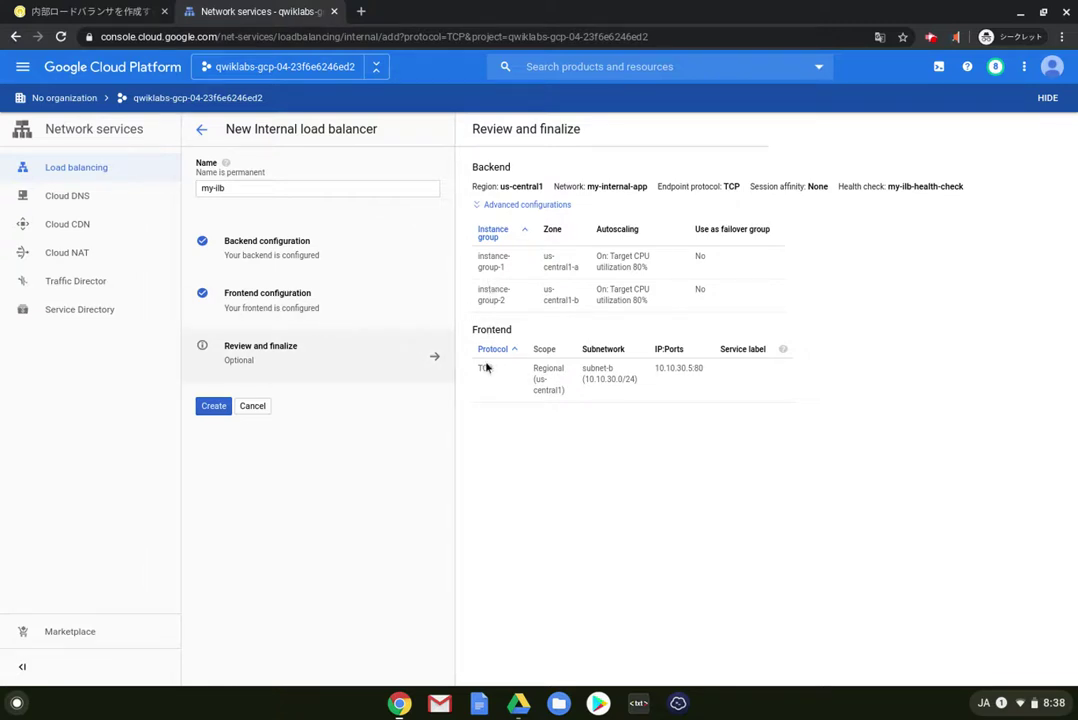
{"action": "left_click", "coordinate": [212, 408]}
{"action": "left_click", "coordinate": [210, 408]}
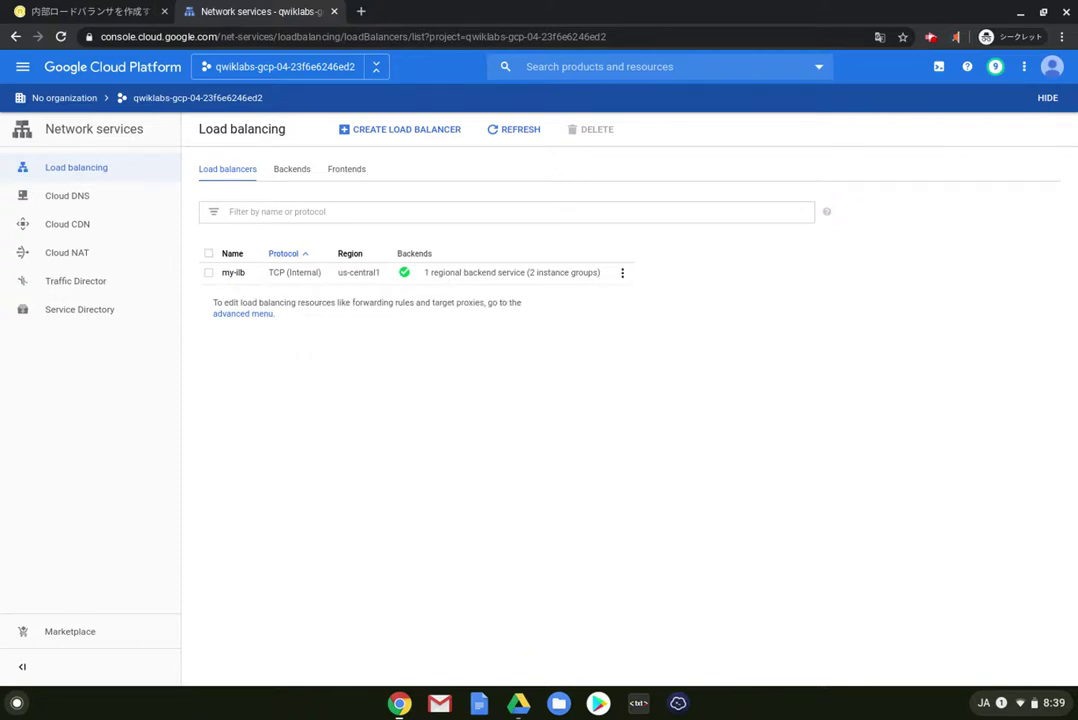
- Check the lab's load balancer testing instructions and open an SSH session to utility-vm from the Compute Engine VM instances
{"action": "left_click", "coordinate": [84, 11]}
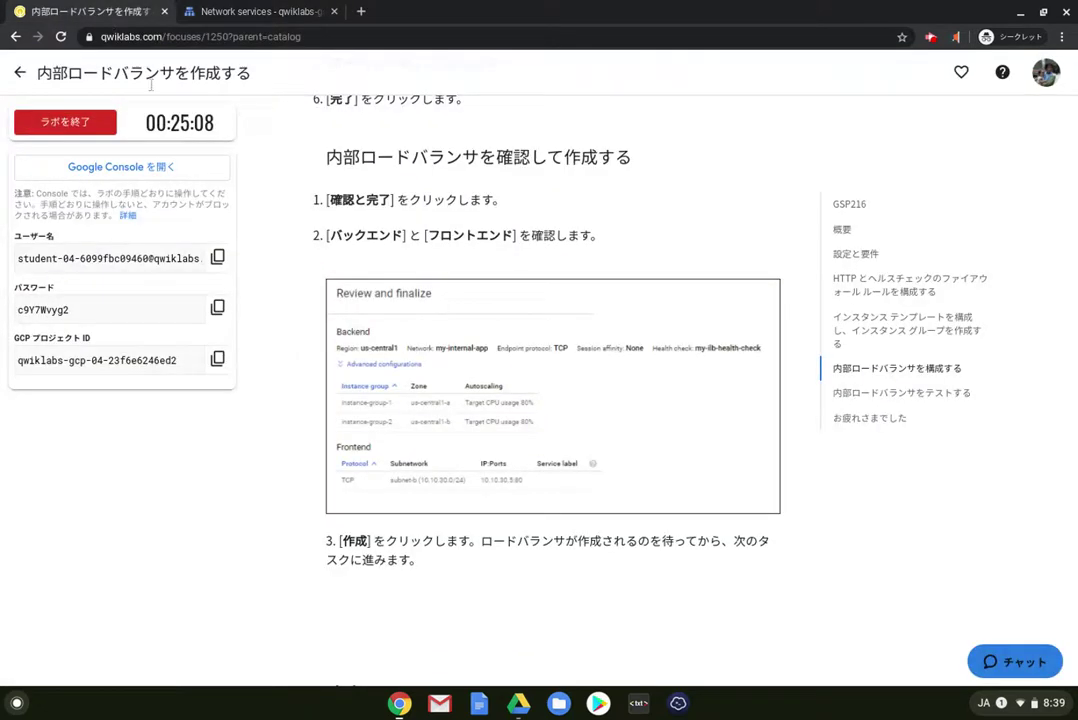
{"action": "scroll", "coordinate": [276, 357], "scroll_direction": "down", "scroll_amount": 2}
{"action": "scroll", "coordinate": [276, 357], "scroll_direction": "down", "scroll_amount": 10}
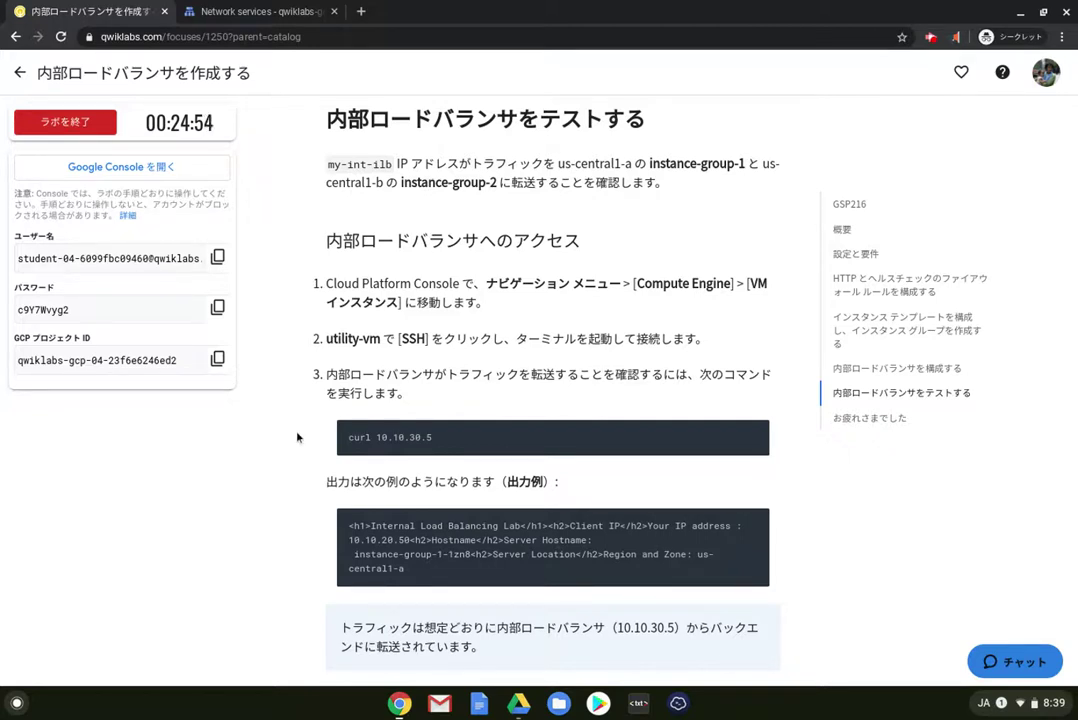
{"action": "scroll", "coordinate": [620, 440], "scroll_direction": "down", "scroll_amount": 1}
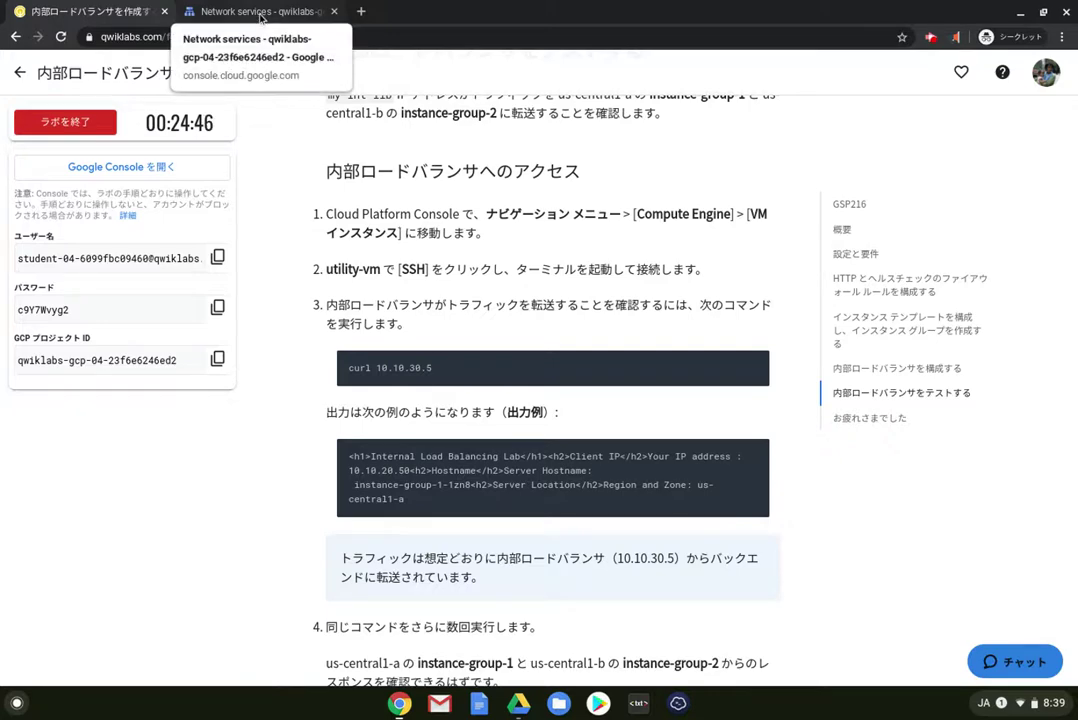
{"action": "left_click", "coordinate": [258, 16]}
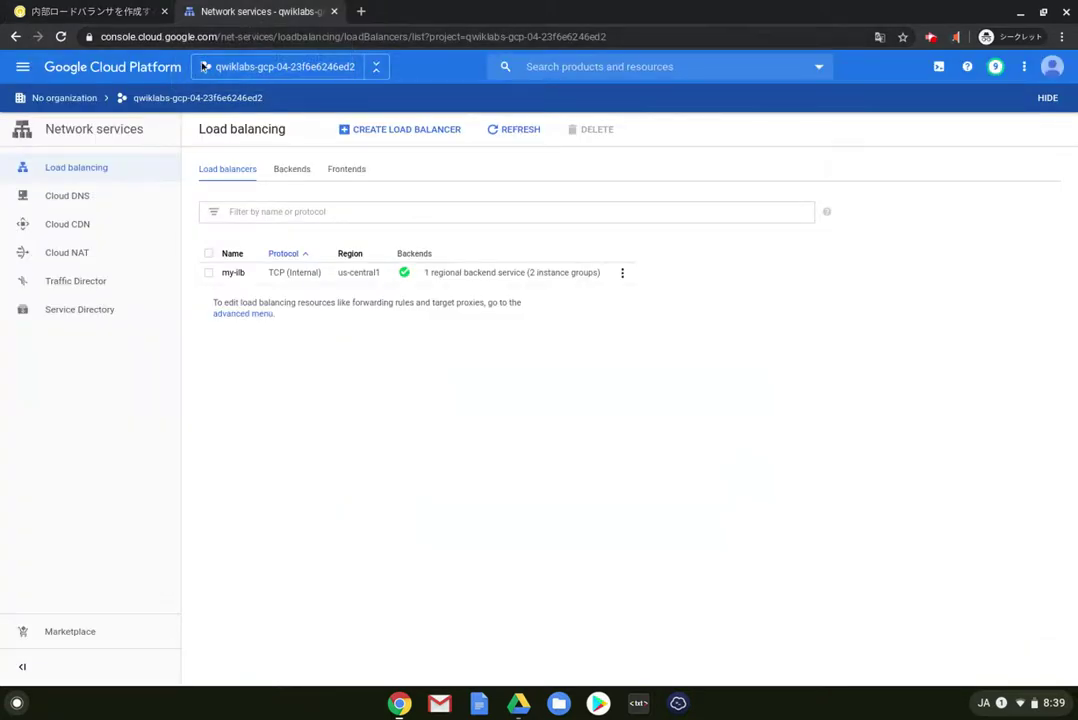
{"action": "left_click", "coordinate": [22, 68]}
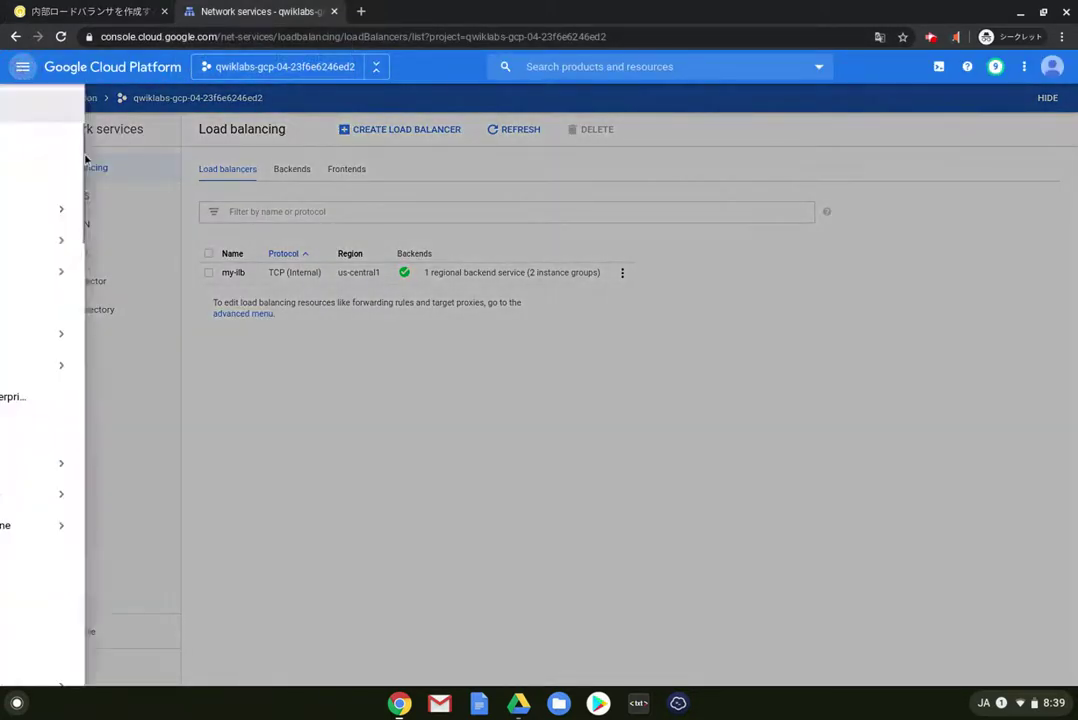
{"action": "mouse_move", "coordinate": [161, 496]}
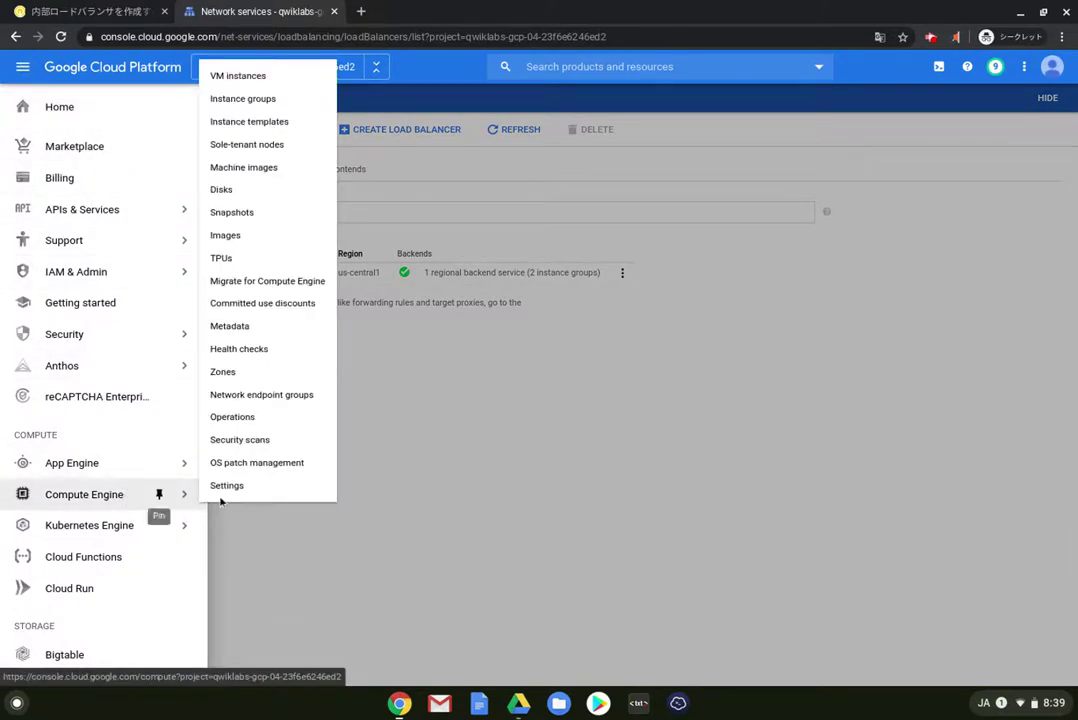
{"action": "left_click", "coordinate": [240, 80]}
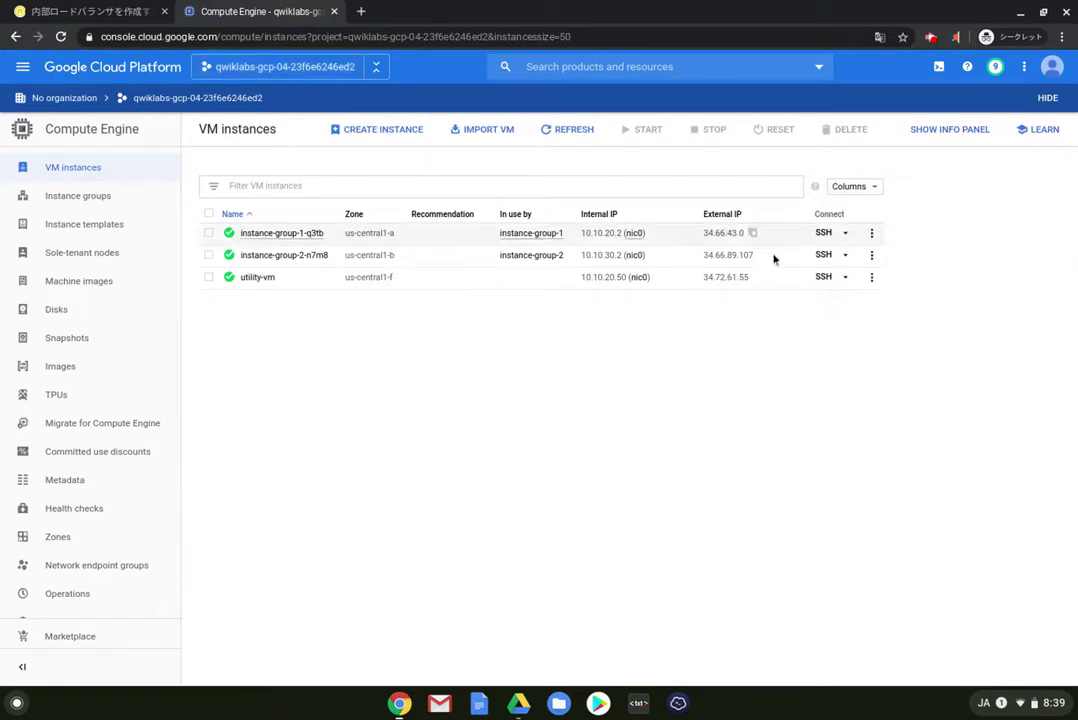
{"action": "left_click", "coordinate": [823, 278]}
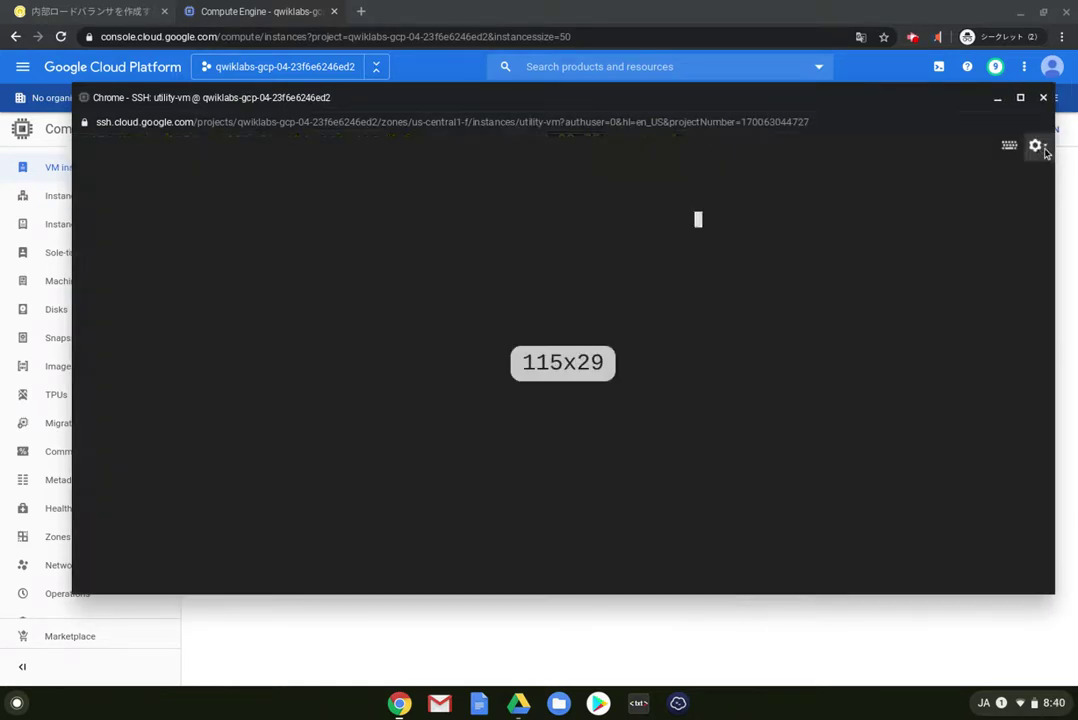
- Run curl 10.10.30.5 in the utility-vm terminal to test access to the internal load balancer
{"action": "left_click", "coordinate": [922, 198]}
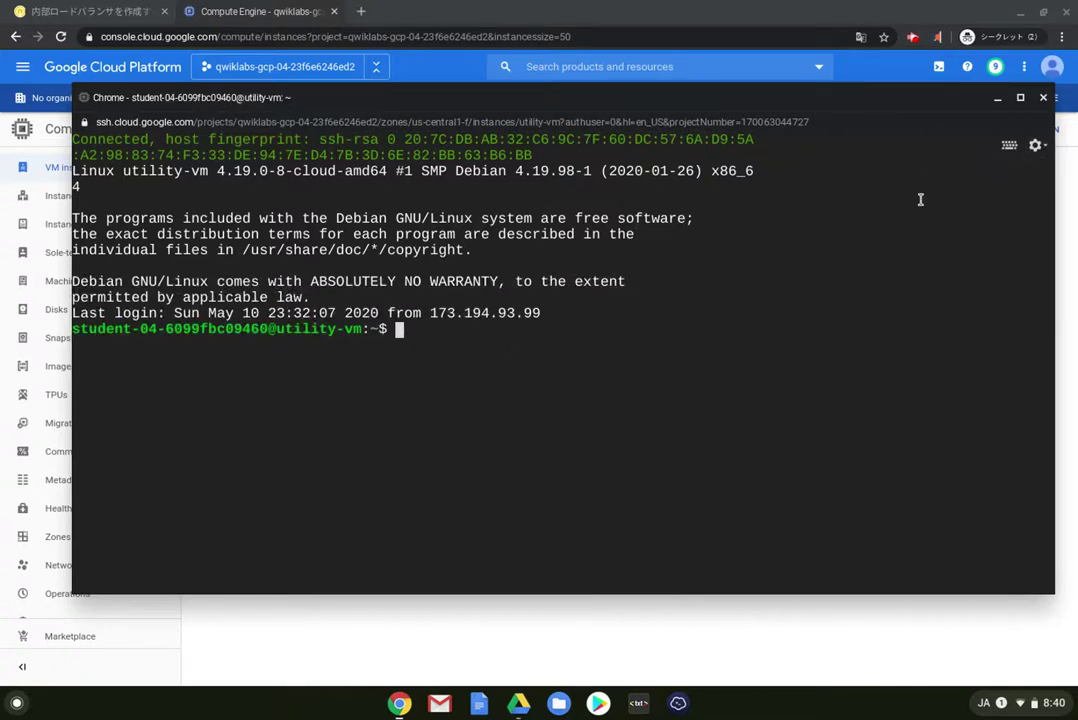
{"action": "key", "text": "Return"}
{"action": "key", "text": "Return"}
{"action": "type", "text": "curl 10.10.30.5"}
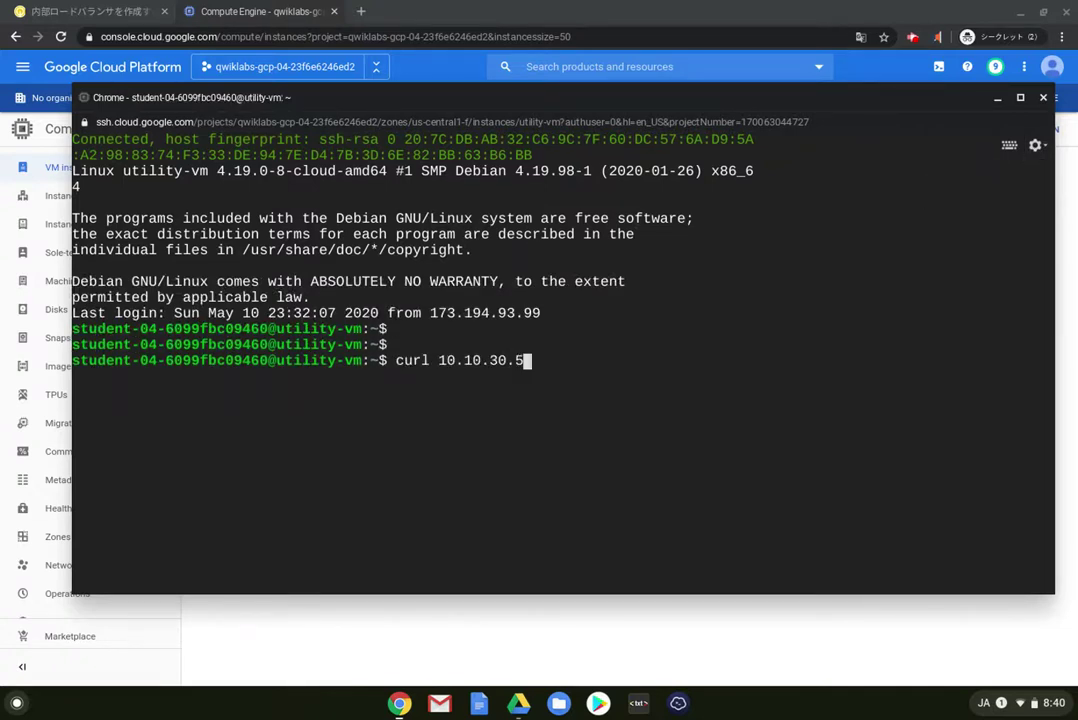
{"action": "key", "text": "Return"}
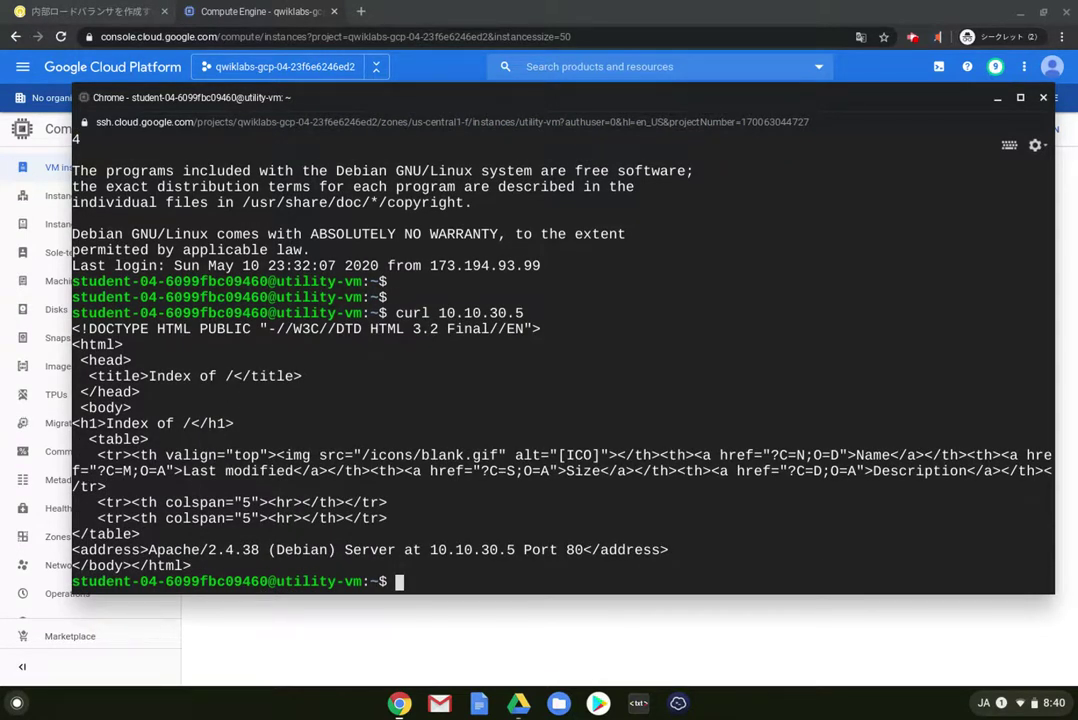
- Compare the output with the lab's example and run the same curl 10.10.30.5 command again on utility-vm
{"action": "left_click", "coordinate": [598, 617]}
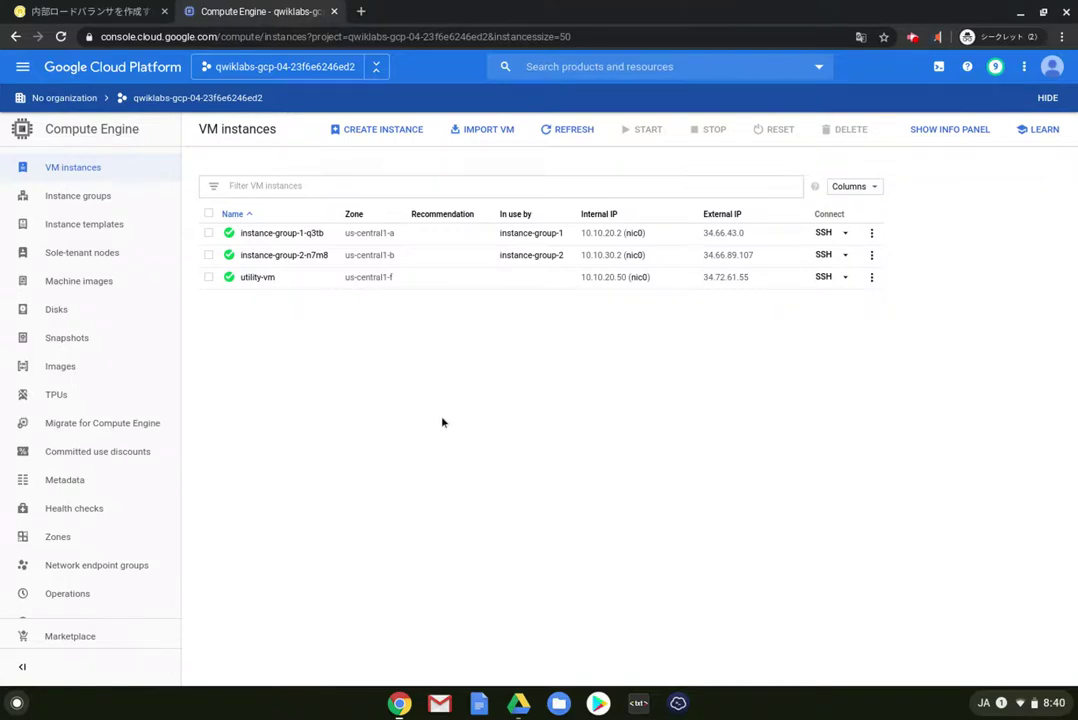
{"action": "left_click", "coordinate": [100, 12]}
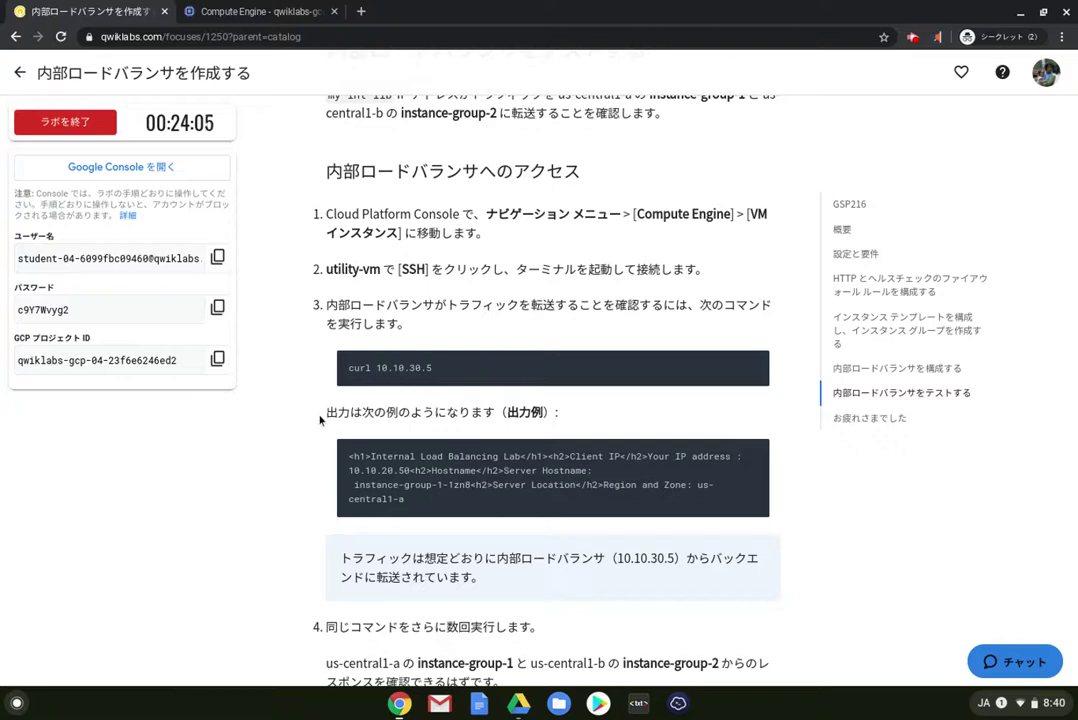
{"action": "scroll", "coordinate": [310, 410], "scroll_direction": "down", "scroll_amount": 3}
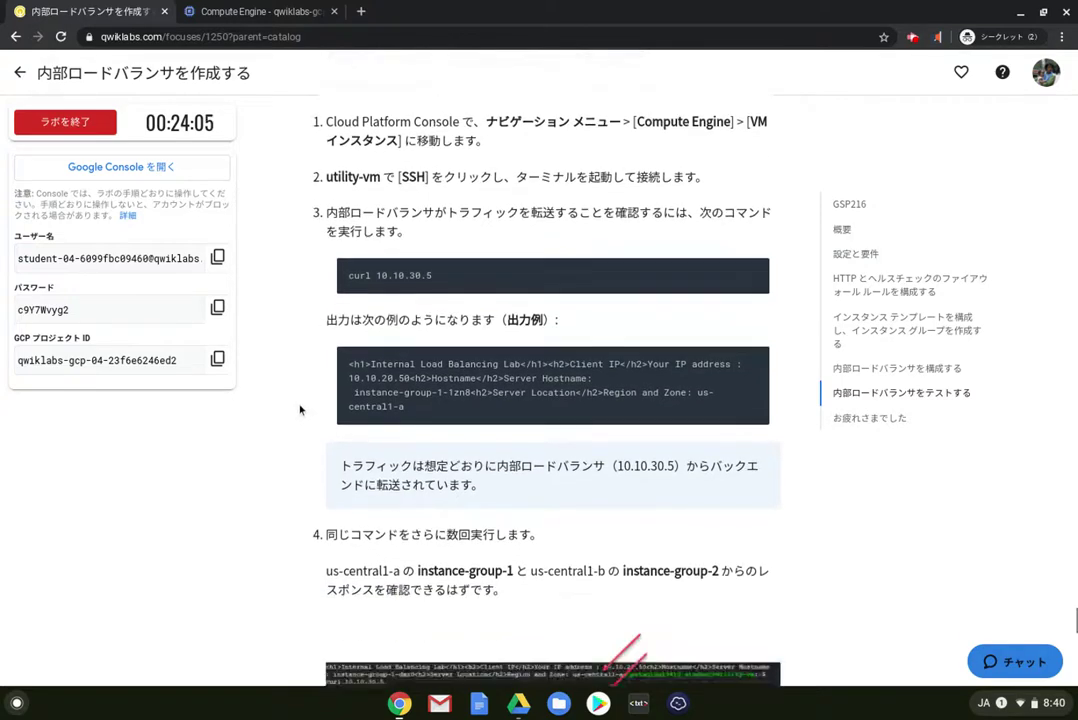
{"action": "scroll", "coordinate": [290, 398], "scroll_direction": "down", "scroll_amount": 1}
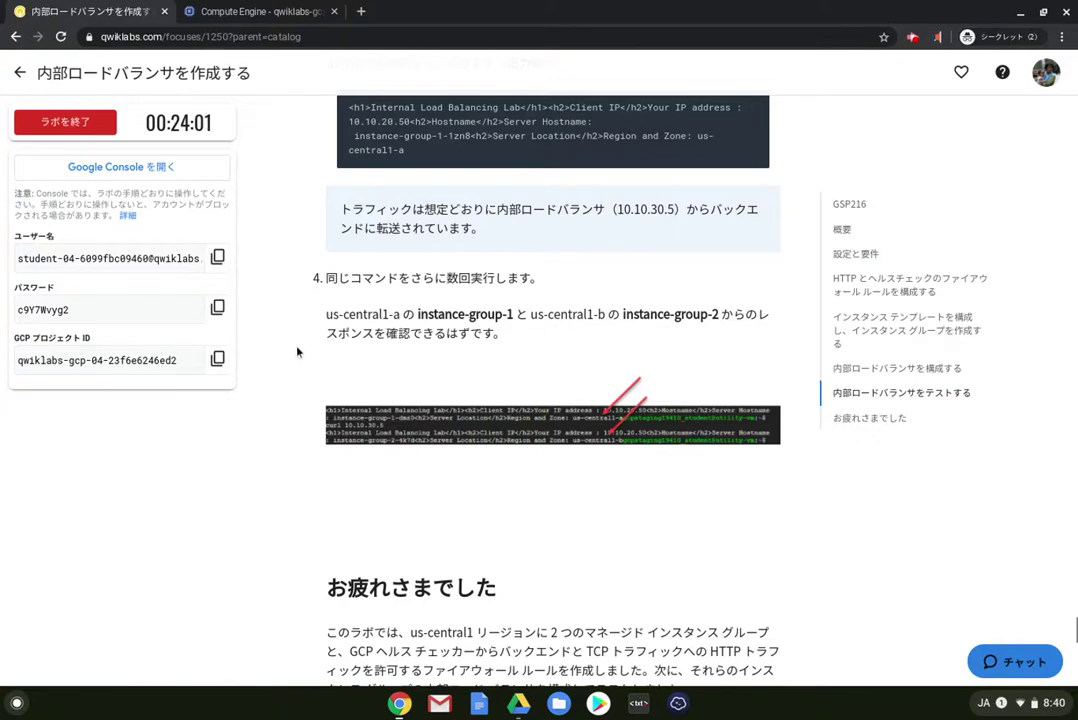
{"action": "left_click", "coordinate": [399, 703]}
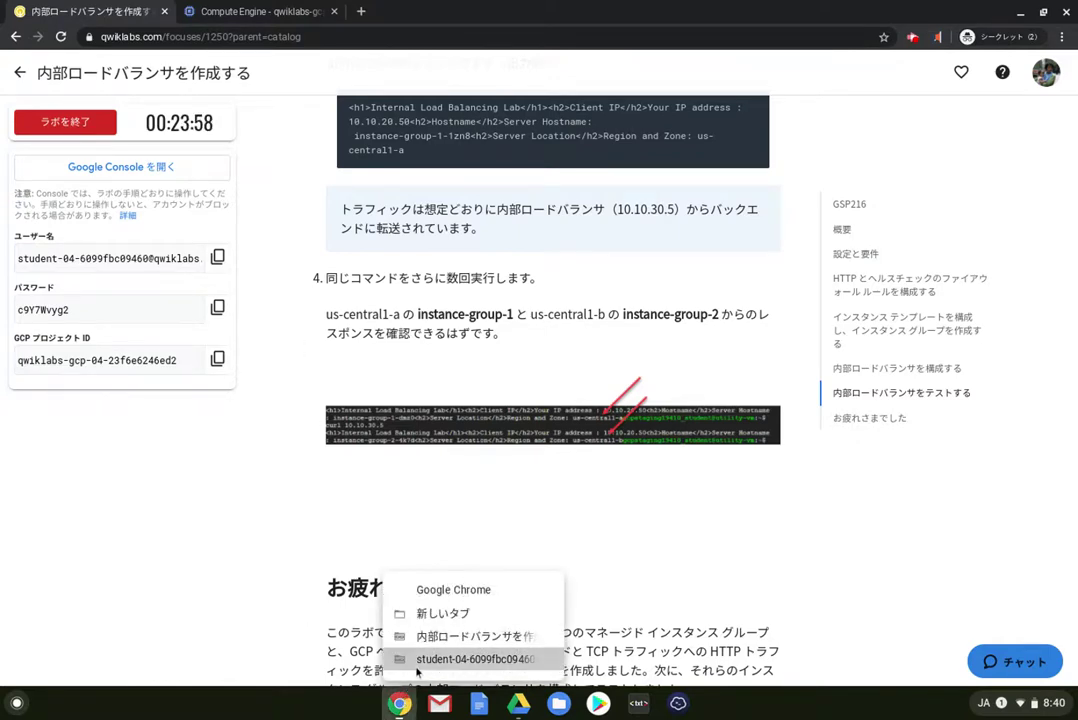
{"action": "left_click", "coordinate": [417, 667]}
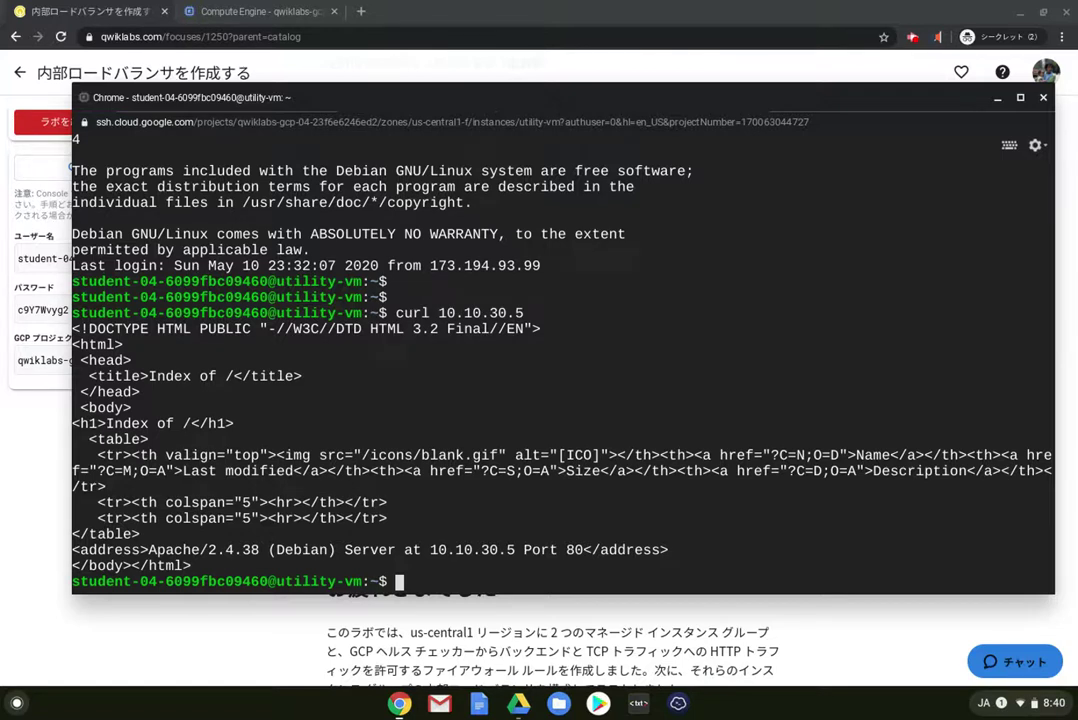
{"action": "key", "text": "Up"}
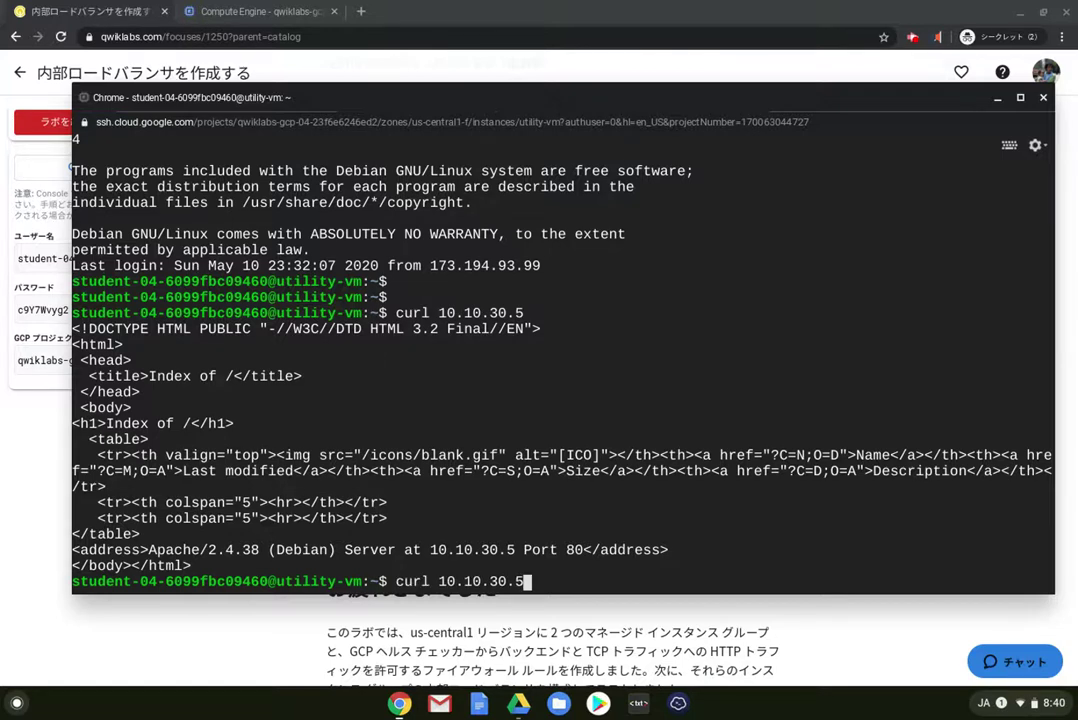
{"action": "key", "text": "Return"}
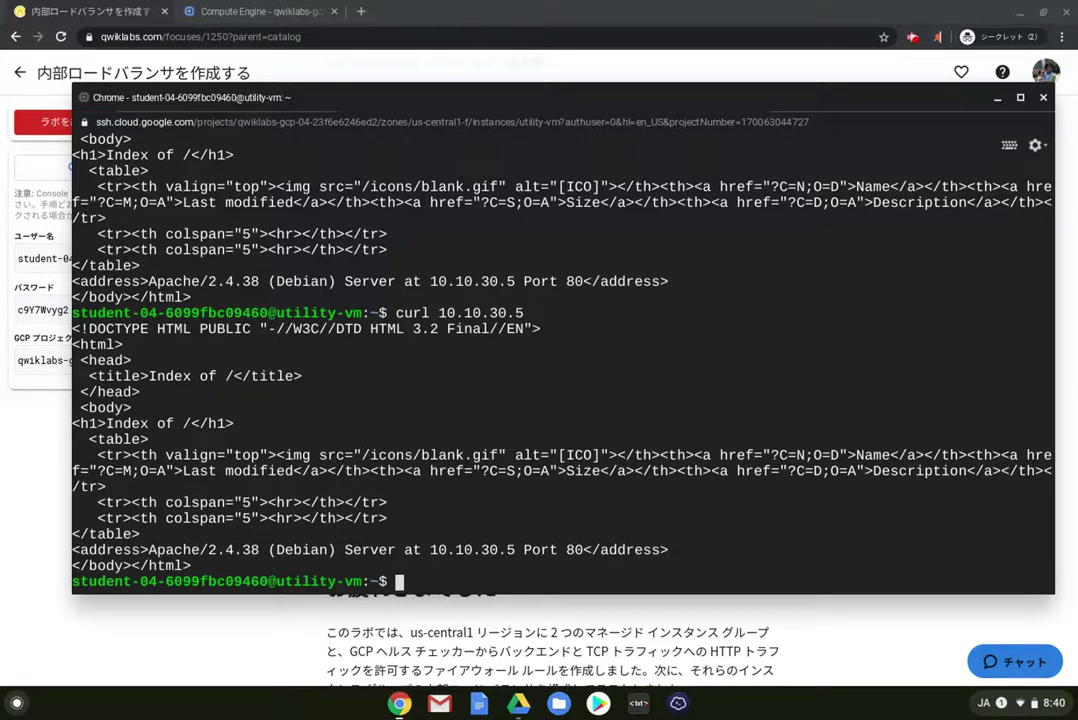
- Recheck the lab's expected responses from instance-group-1 and instance-group-2 and switch back to the utility-vm terminal
{"action": "left_click", "coordinate": [316, 638]}
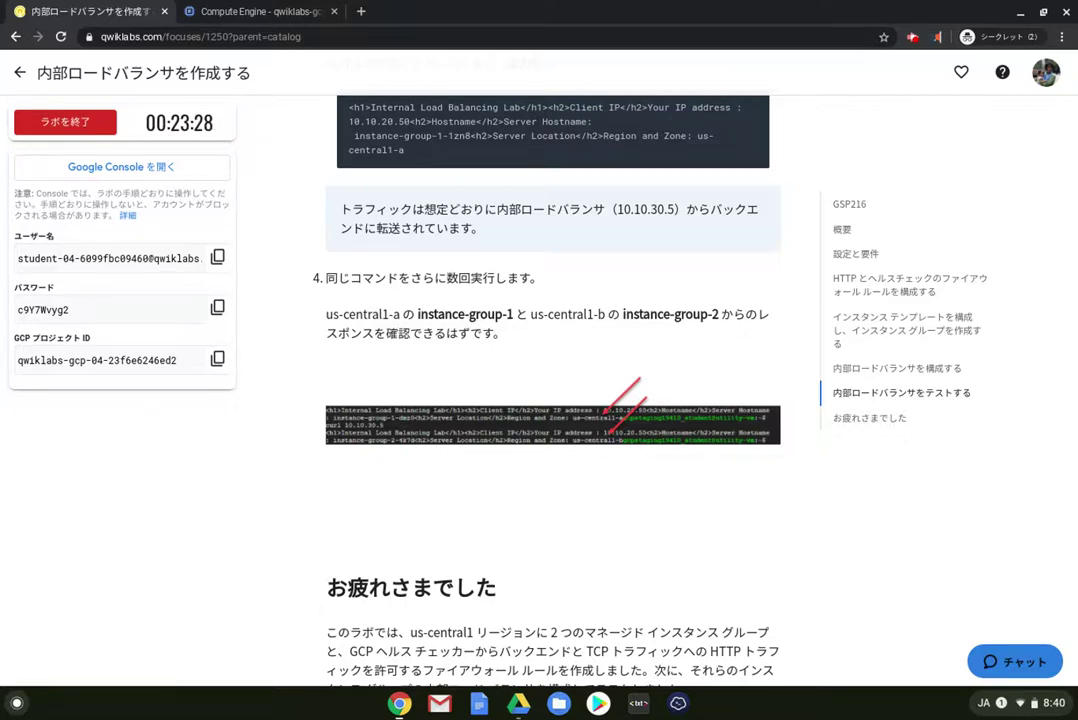
{"action": "scroll", "coordinate": [349, 519], "scroll_direction": "up", "scroll_amount": 1}
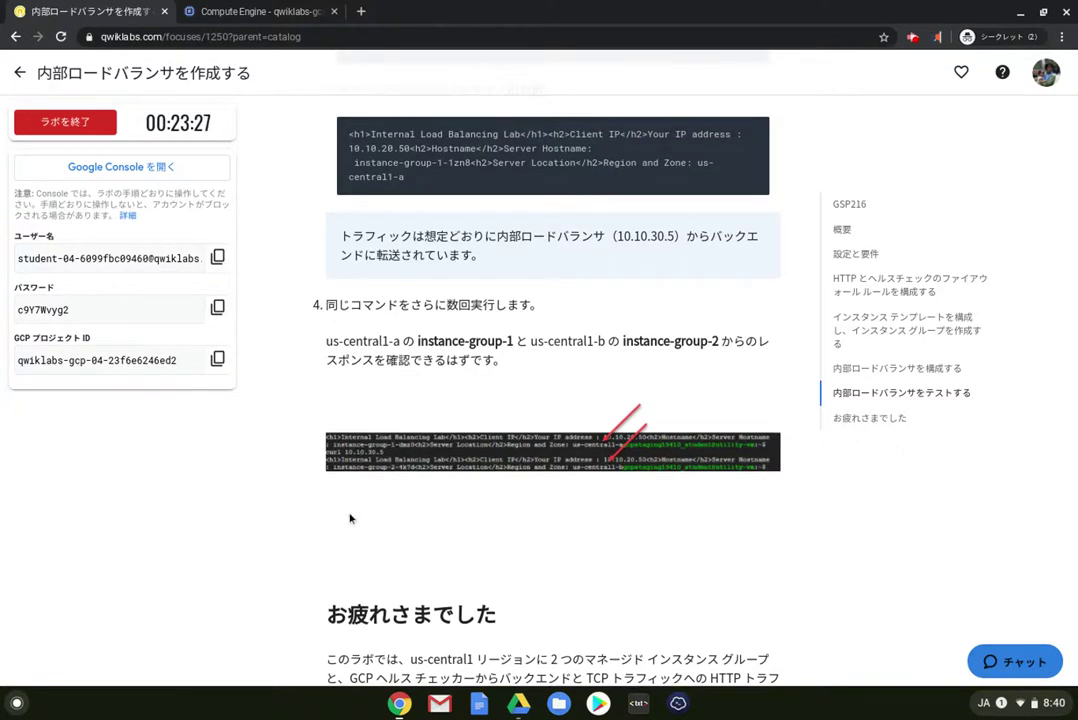
{"action": "right_click", "coordinate": [398, 706]}
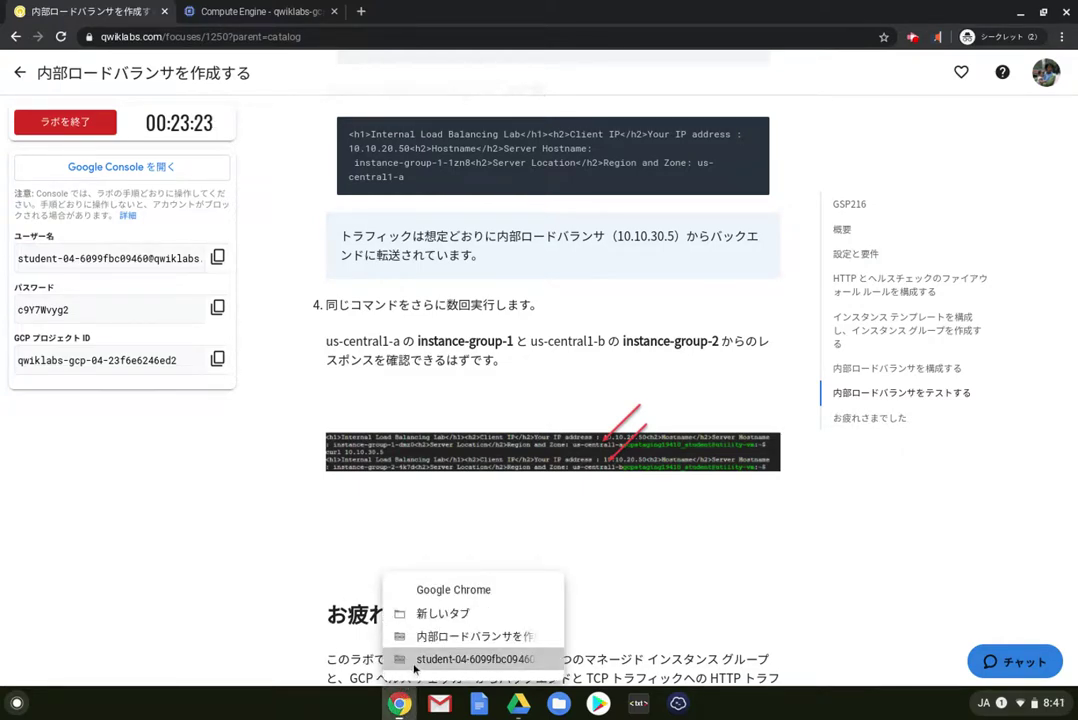